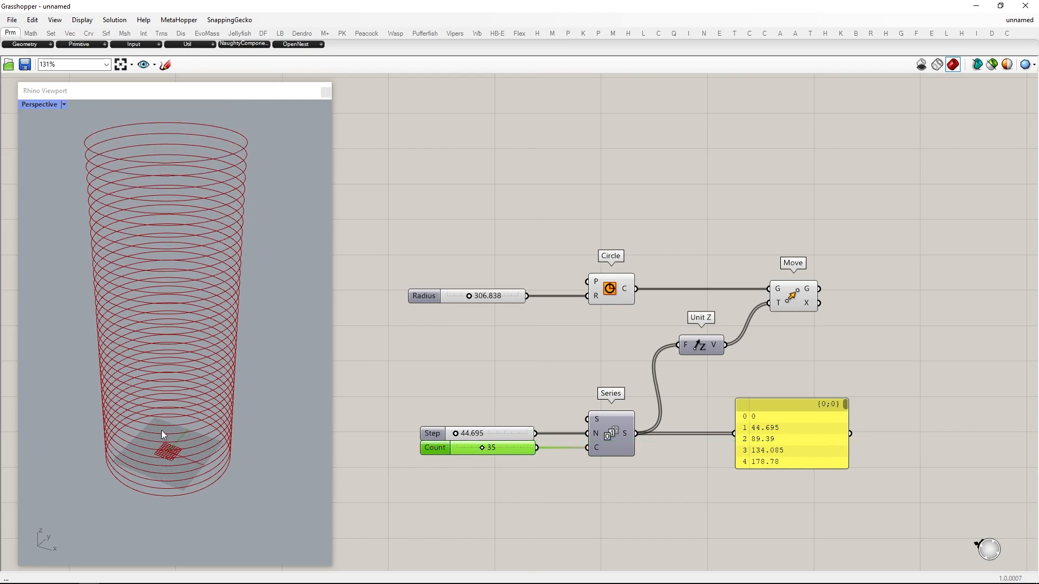
Delete the panel attached to the Series output and nudge the Unit Z component.
right_click_drag(162, 431, 166, 453)
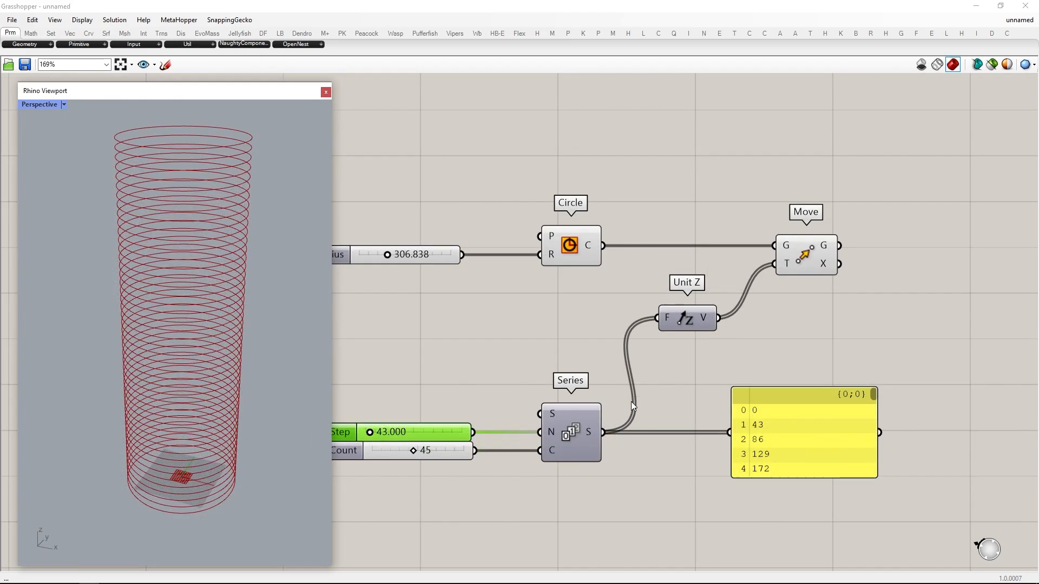
left_click(827, 439)
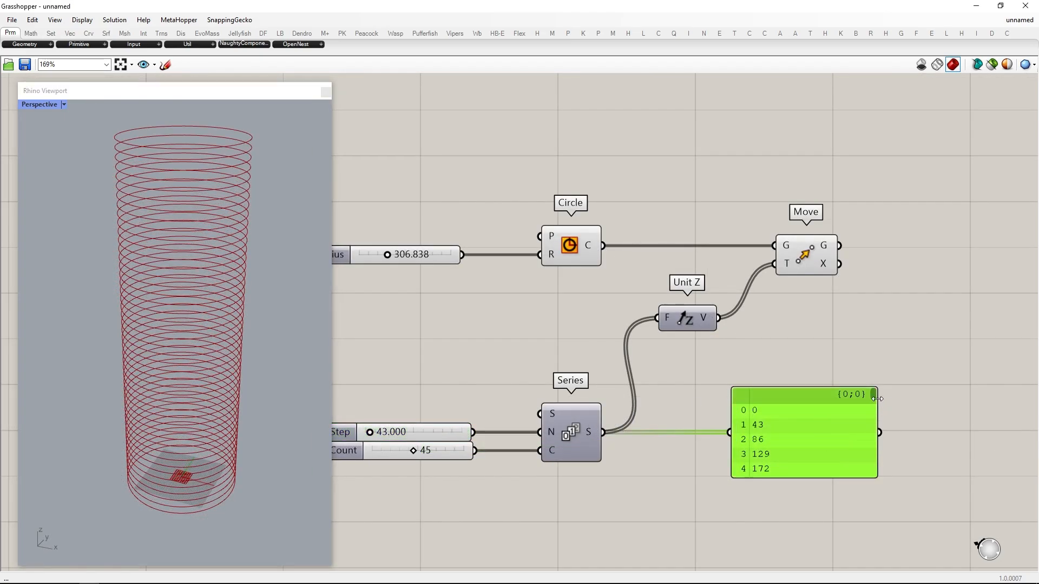
key("Delete")
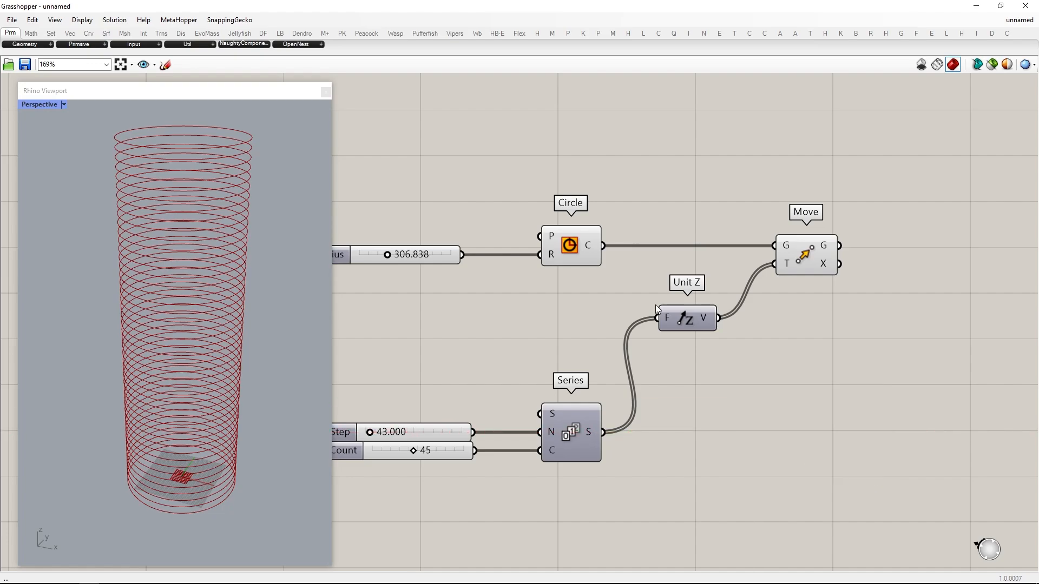
left_click_drag(703, 319, 715, 317)
Add a Scale component and feed Move's geometry output through a relay into both its geometry and center inputs.
scroll(715, 318, "down", 2)
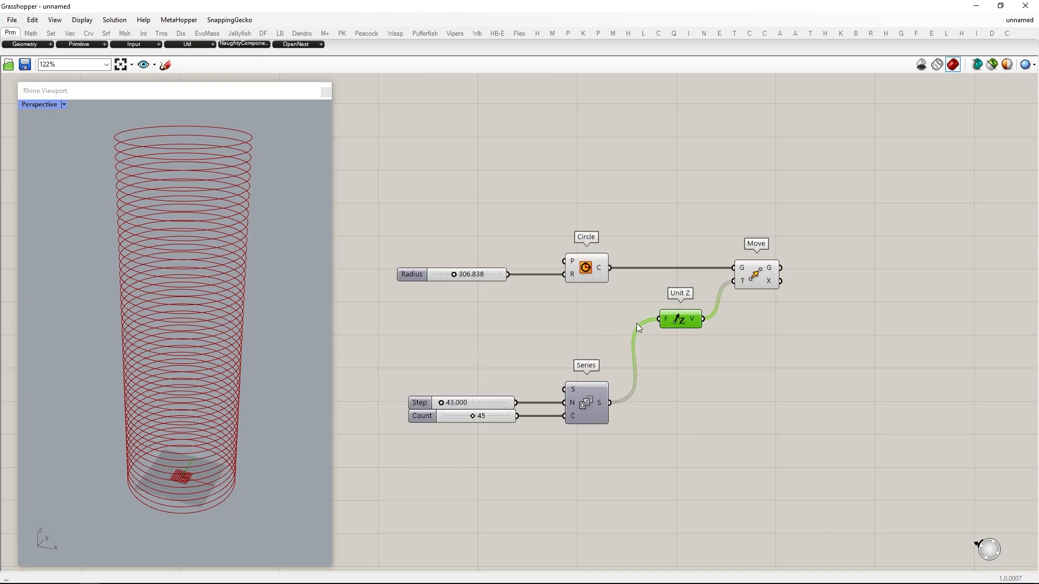
double_click(843, 271)
type("scale")
left_click(849, 253)
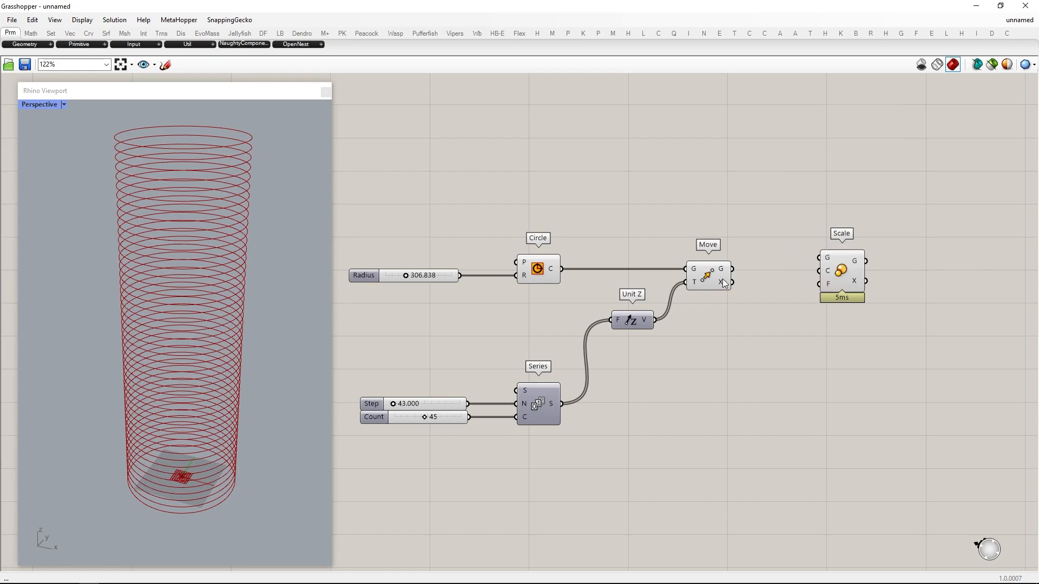
left_click_drag(824, 264, 872, 276)
double_click(901, 270)
left_click_drag(932, 293, 931, 287)
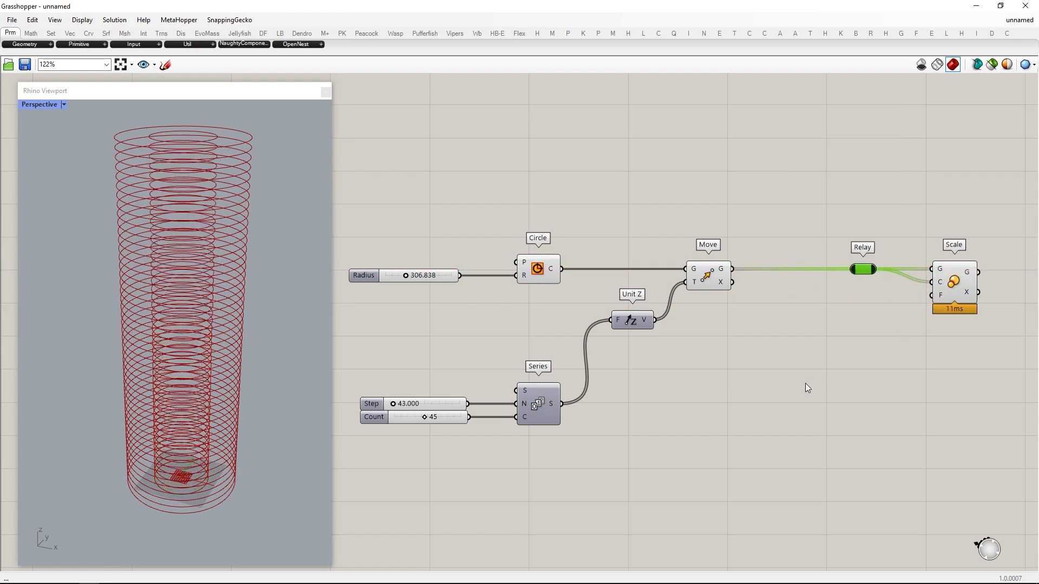
Turn off the preview of all components before the relay, including Circle, Series, Unit Z and Move.
left_click_drag(755, 480, 293, 165)
middle_click(557, 239)
left_click(589, 208)
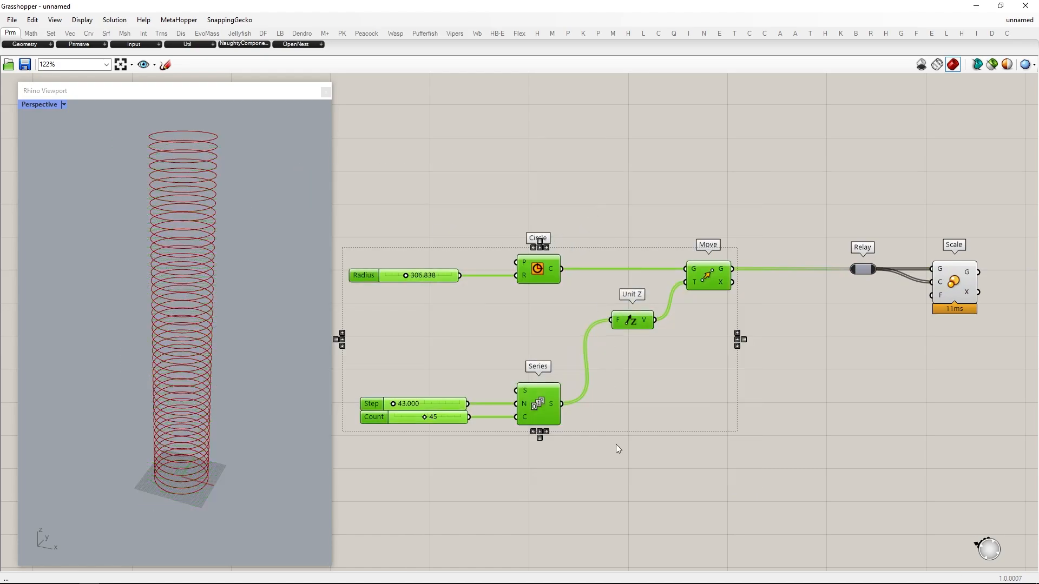
left_click(661, 439)
Add a Range component below Series and connect the Count slider to its N input.
right_click_drag(574, 325, 625, 378)
double_click(661, 427)
type("range")
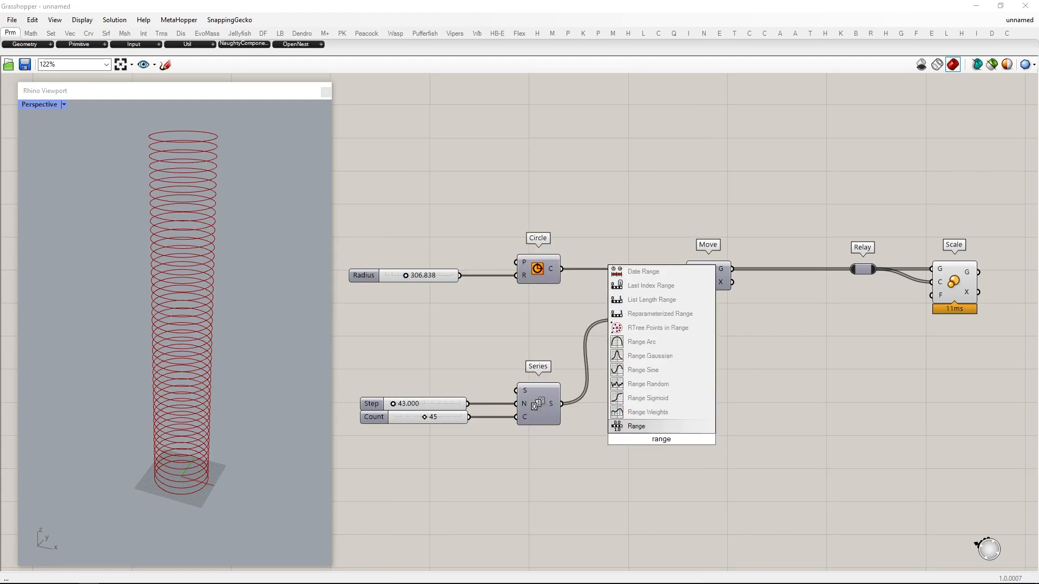
key("Return")
left_click_drag(660, 439, 538, 493)
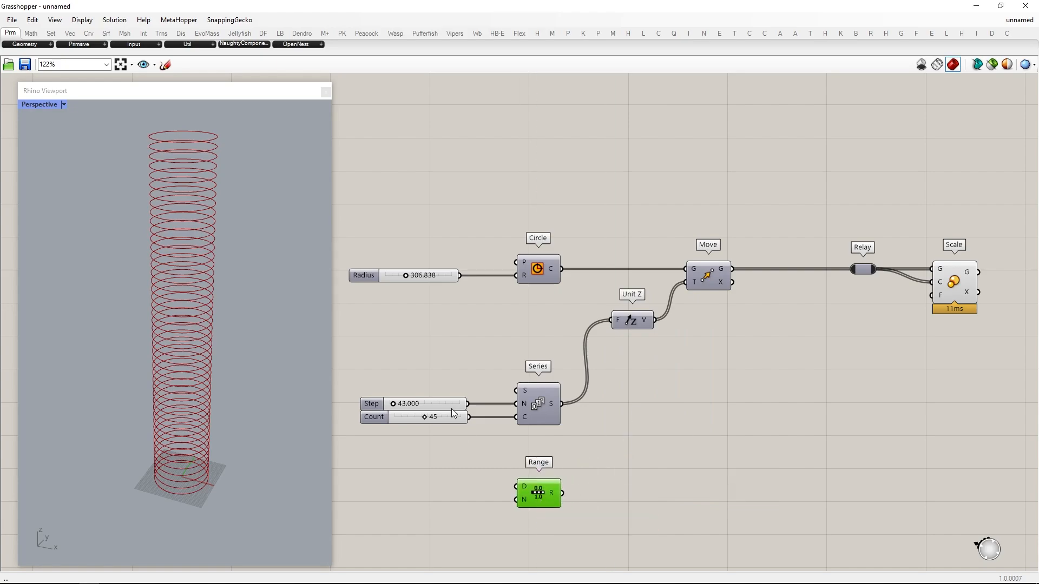
left_click(524, 512)
mouse_move(553, 401)
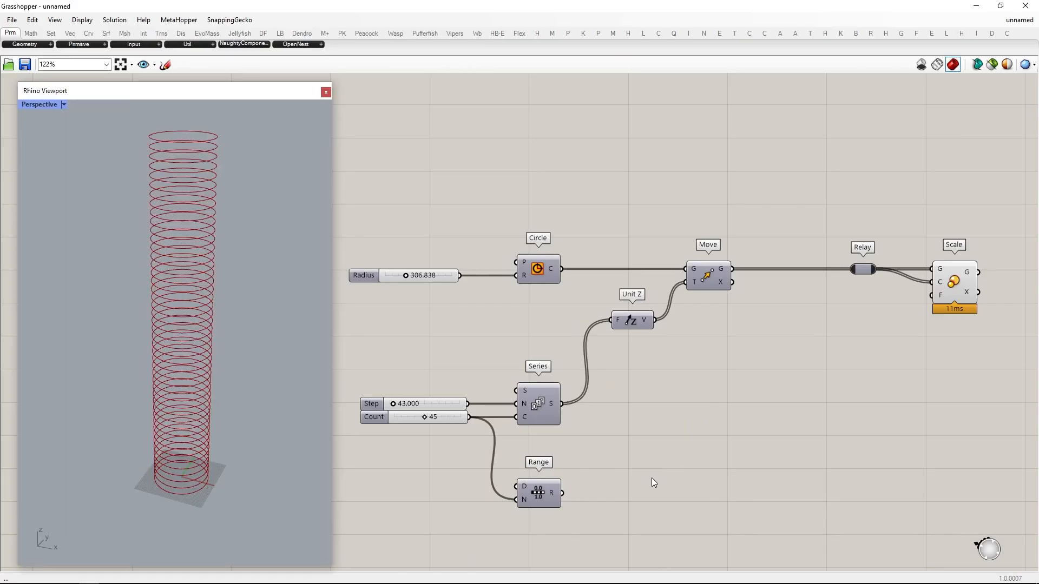
Apply an expression in x to the Range component's N input.
mouse_move(555, 502)
right_click(524, 497)
mouse_move(563, 483)
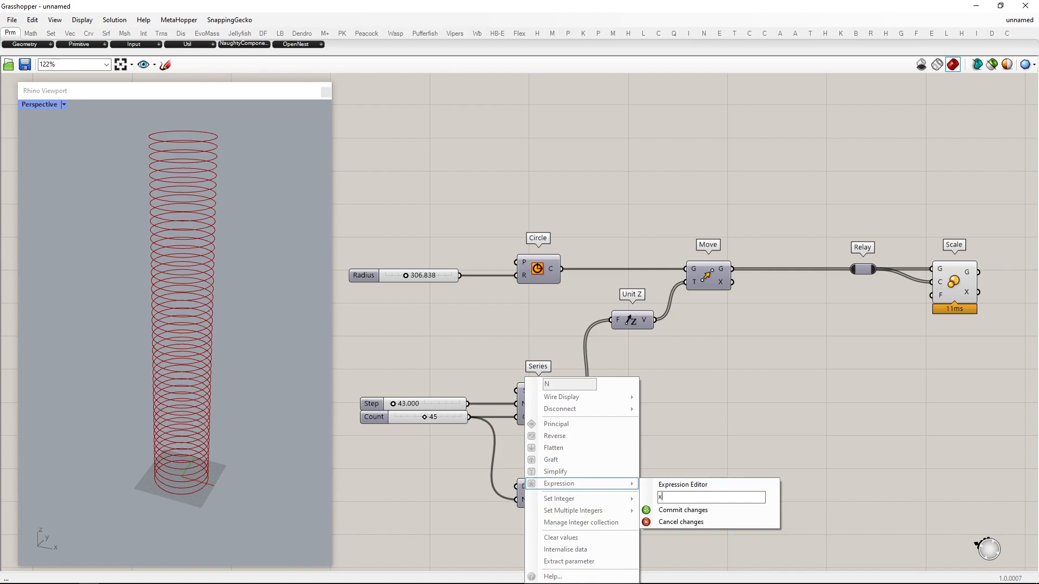
left_click(677, 510)
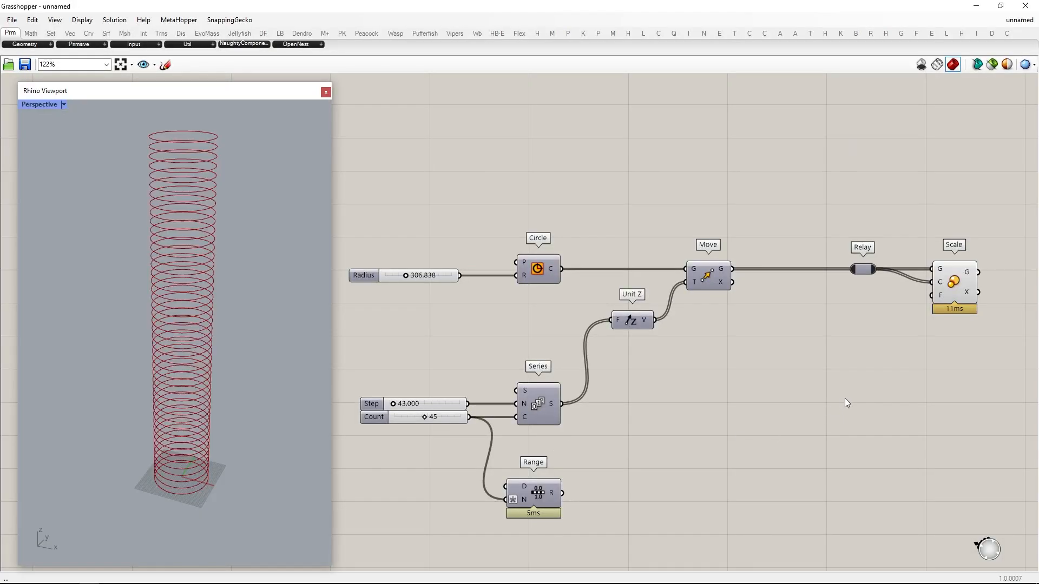
Add a Graph Mapper beside Range, connect the Range output to it and align the two.
right_click_drag(847, 403, 832, 397)
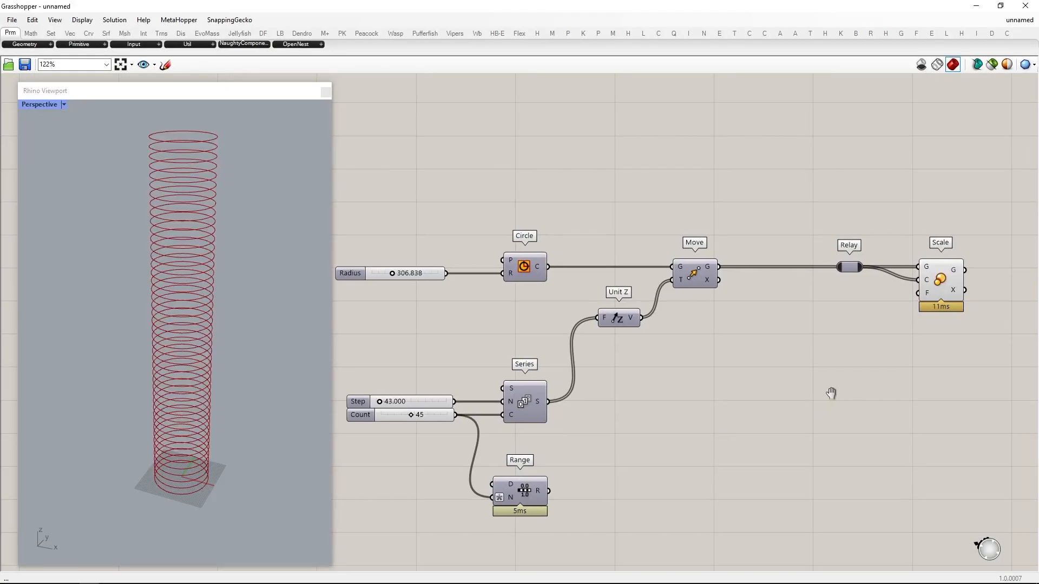
double_click(649, 476)
type("grap")
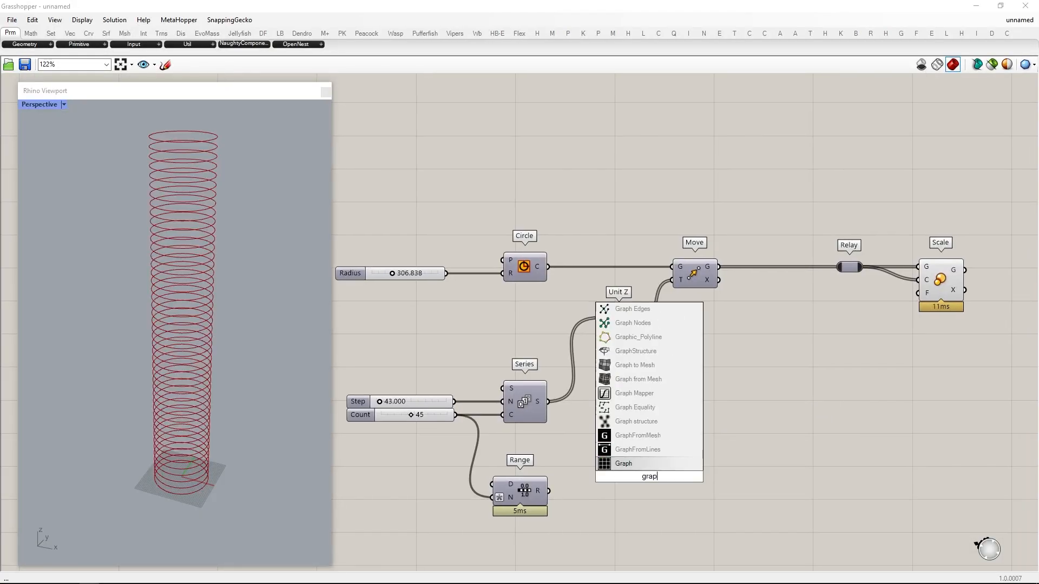
type("h mapper")
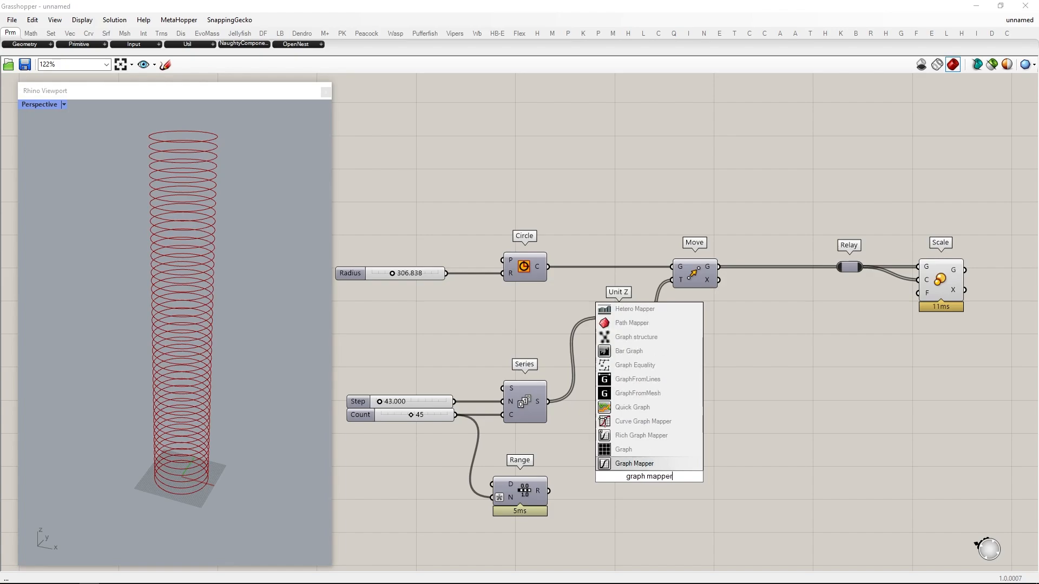
key("Return")
left_click_drag(549, 492, 597, 476)
left_click_drag(630, 469, 649, 484)
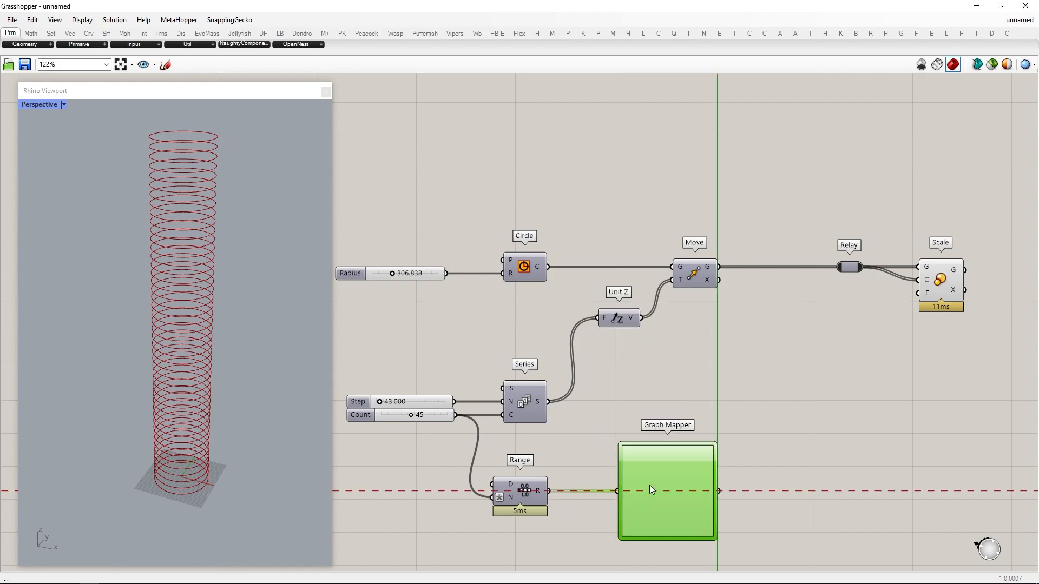
Set the Graph Mapper's graph type to Bezier.
right_click(653, 485)
mouse_move(702, 562)
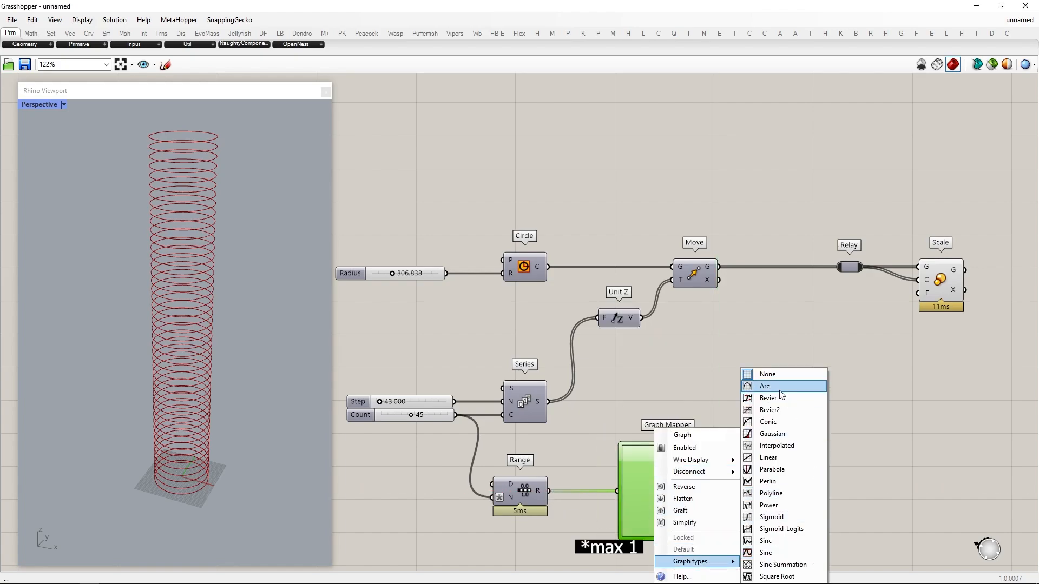
left_click(779, 332)
Connect the Graph Mapper output to Scale's factor input and shape the Bezier curve into a tall arch.
left_click_drag(719, 491, 919, 293)
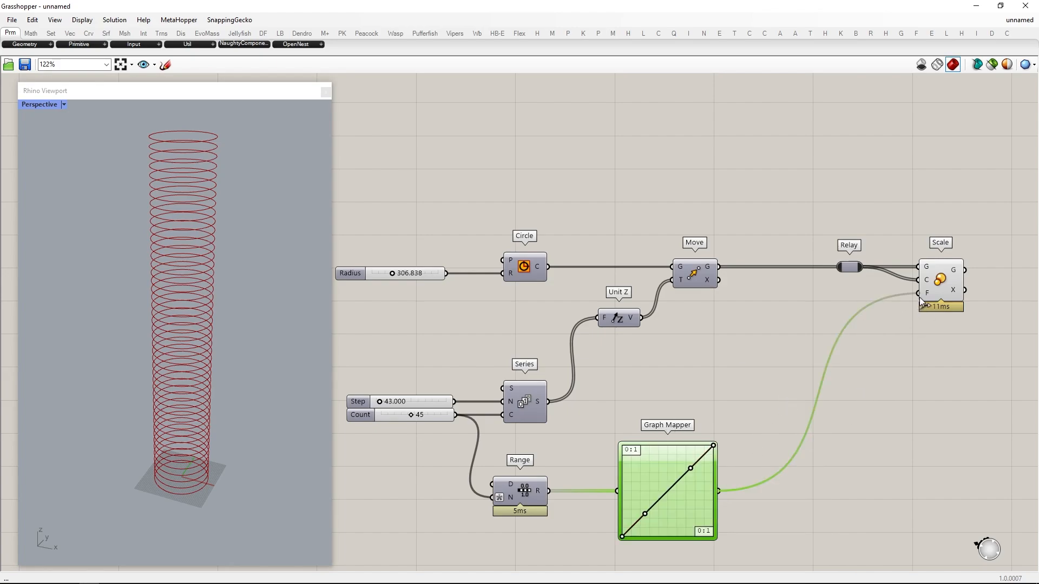
left_click_drag(713, 446, 713, 519)
left_click_drag(645, 513, 622, 446)
Add a Remap Numbers component beyond the Graph Mapper and connect the mapper's output to its value input.
right_click_drag(724, 445, 608, 386)
double_click(713, 437)
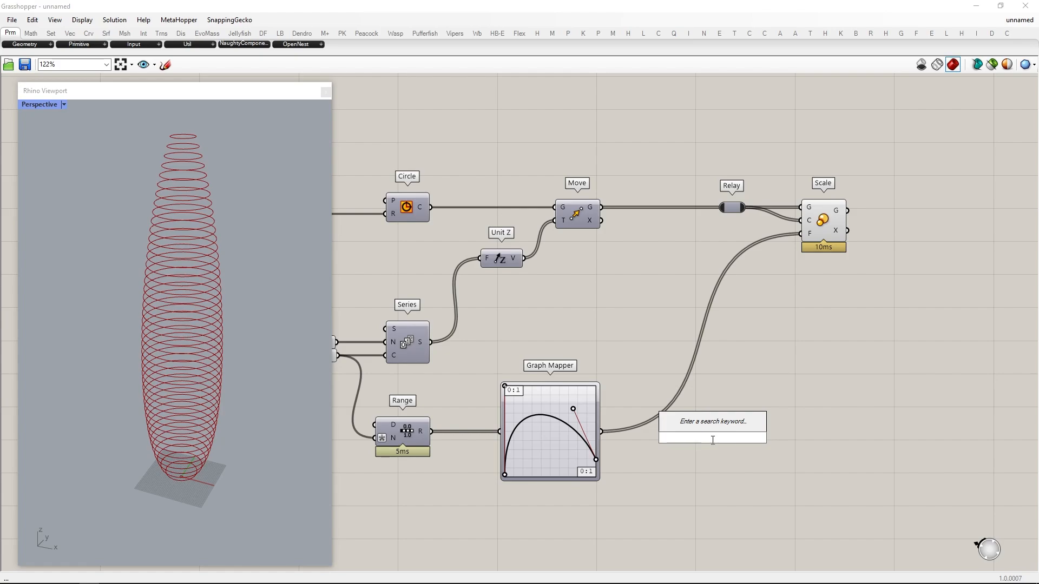
type("remap numbers")
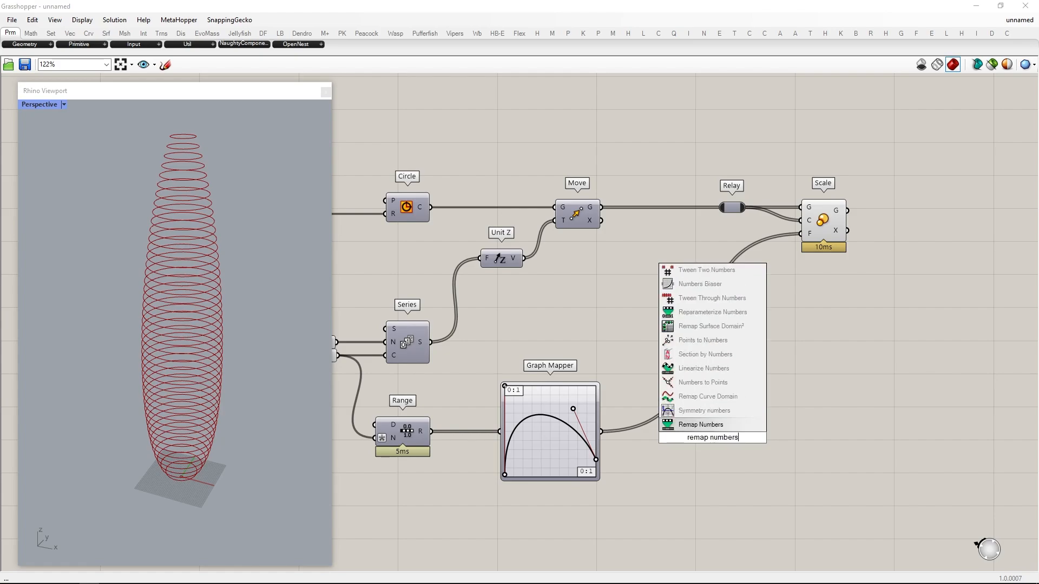
key("Return")
left_click_drag(602, 432, 690, 424)
left_click_drag(714, 436, 823, 444)
Add a Bounds component fed by a relay on the Graph Mapper wire, and connect it to Remap Numbers' source input.
double_click(737, 453)
type("bounds")
key("Return")
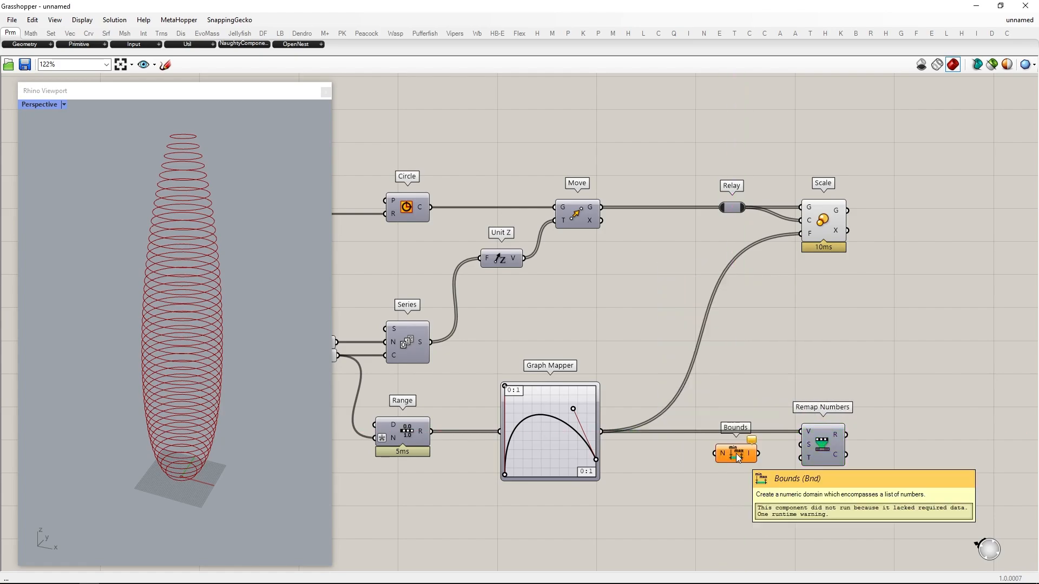
left_click_drag(737, 454, 739, 480)
double_click(770, 431)
left_click_drag(770, 432, 718, 480)
left_click_drag(739, 482, 760, 458)
left_click_drag(823, 445, 867, 444)
left_click_drag(760, 458, 780, 458)
left_click_drag(803, 456, 780, 449)
Add a Construct Domain component below Bounds and connect it to Remap Numbers' target input.
double_click(726, 492)
type("construct domain")
key("Return")
left_click_drag(747, 492, 845, 457)
left_click_drag(726, 493, 728, 533)
Create two sliders from a 0..2.00 range and connect them to Construct Domain as start 1.00 and end 1.03.
double_click(644, 533)
type("0..2.00")
key("Return")
left_click_drag(697, 546, 733, 519)
double_click(685, 521)
left_click(608, 534, "shift")
left_click(644, 505)
left_click(600, 497)
left_click_drag(749, 527, 765, 527)
Shift the upper relay and Scale farther along, and connect Remap Numbers' mapped output to Scale's factor input.
right_click_drag(818, 423, 729, 418)
left_click_drag(722, 278, 603, 139)
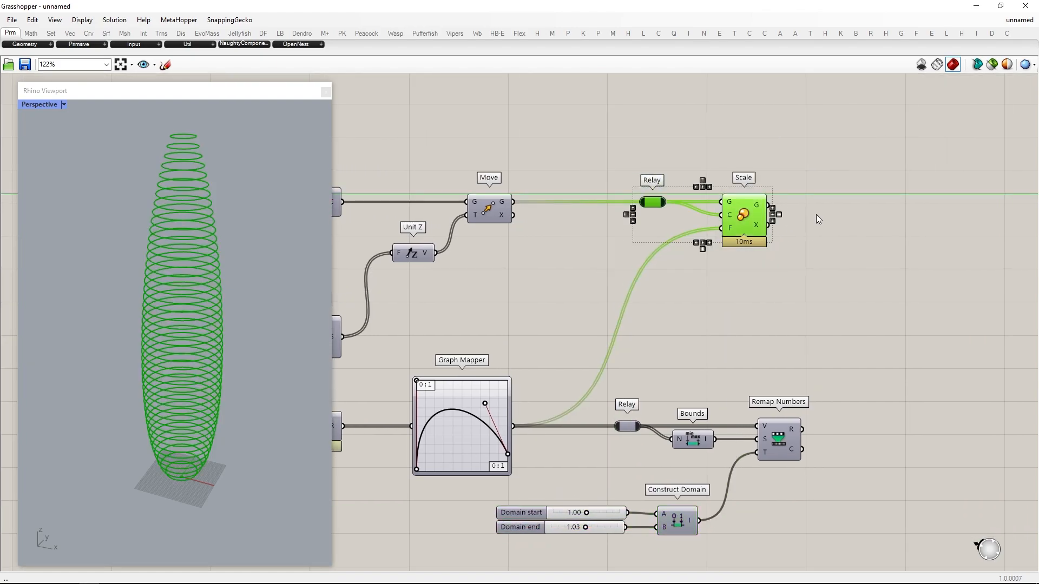
left_click_drag(735, 216, 969, 217)
left_click(891, 380)
left_click_drag(802, 430, 946, 228)
Set the Domain end slider to 1.25.
scroll(761, 361, "down", 2)
scroll(549, 426, "up", 3)
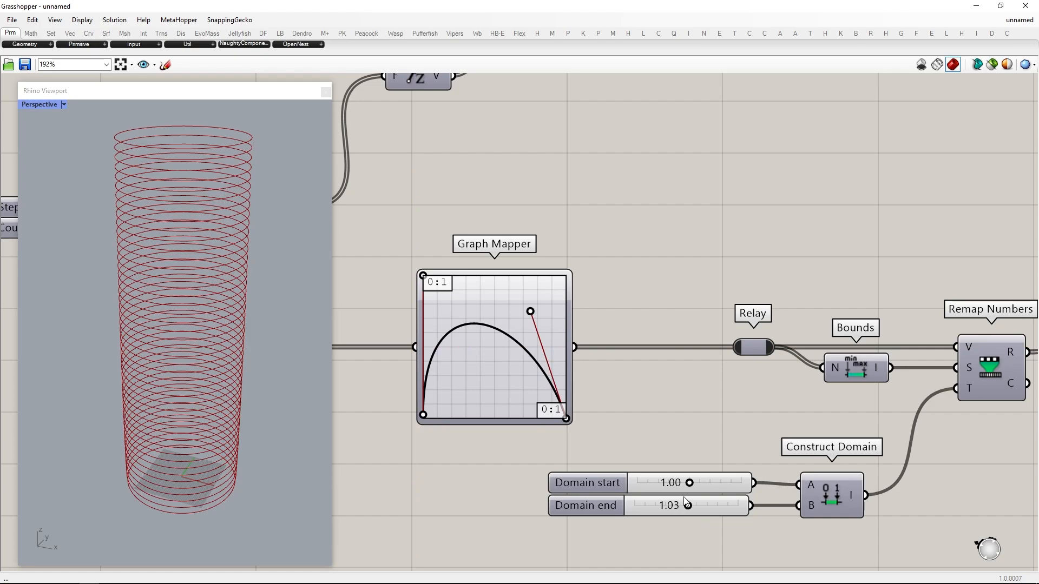
mouse_move(688, 506)
left_mouse_down()
mouse_move(754, 504)
mouse_move(550, 503)
mouse_move(699, 505)
left_mouse_up()
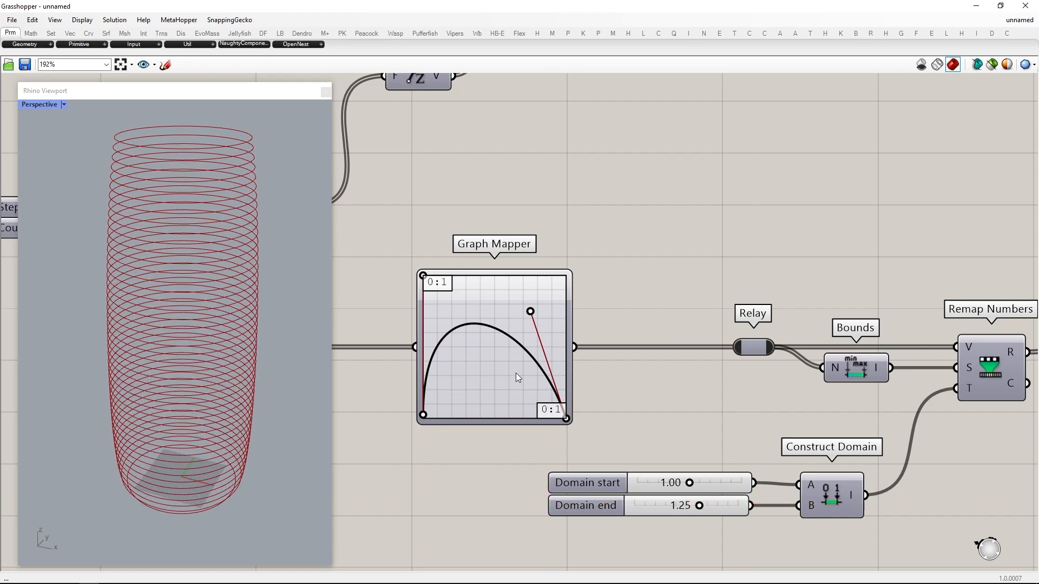
Reshape the Graph Mapper's Bezier curve in an enlarged Graph Editor into a shallow, nearly symmetrical arch by lowering both handles.
left_click(517, 377)
double_click(516, 377)
left_click_drag(522, 291, 371, 73)
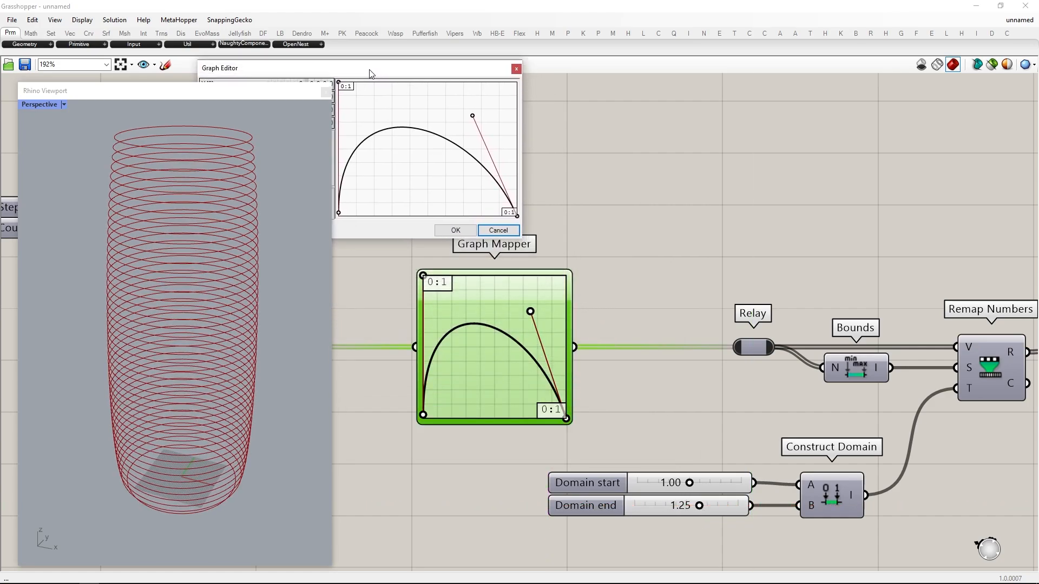
left_click_drag(522, 241, 1021, 549)
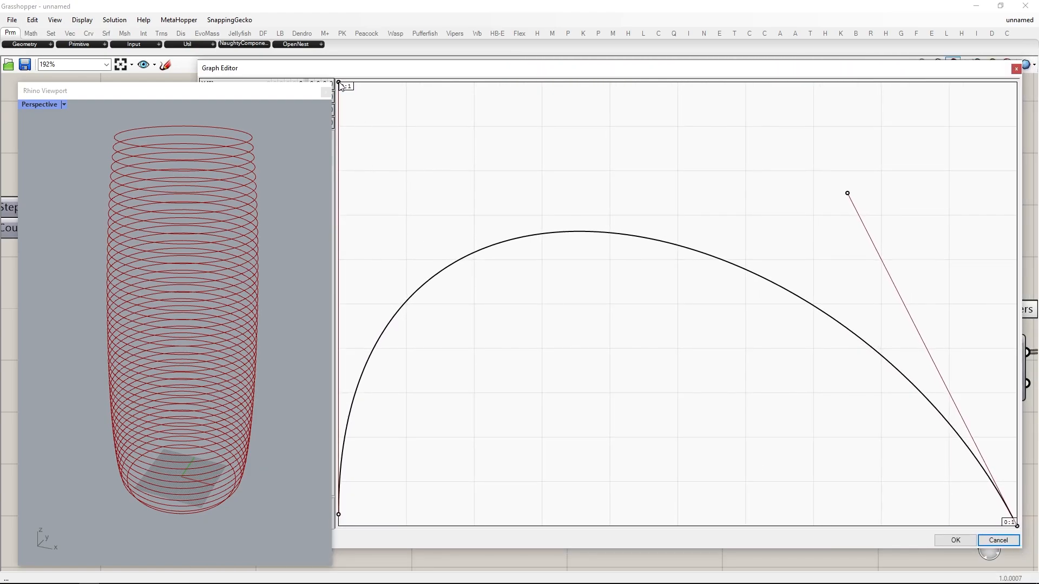
left_click_drag(340, 85, 613, 442)
left_click_drag(846, 201, 752, 439)
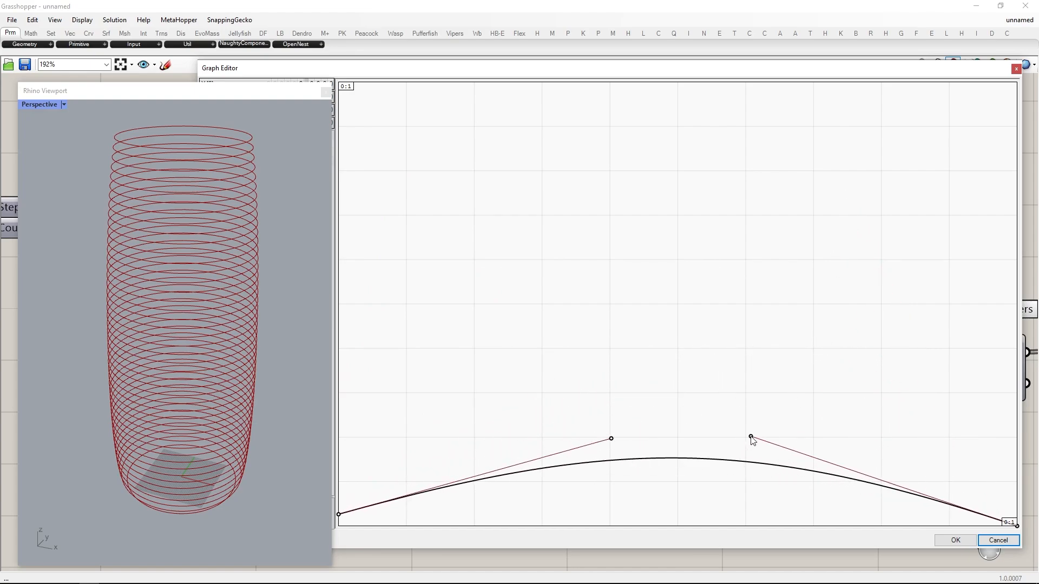
left_click(956, 540)
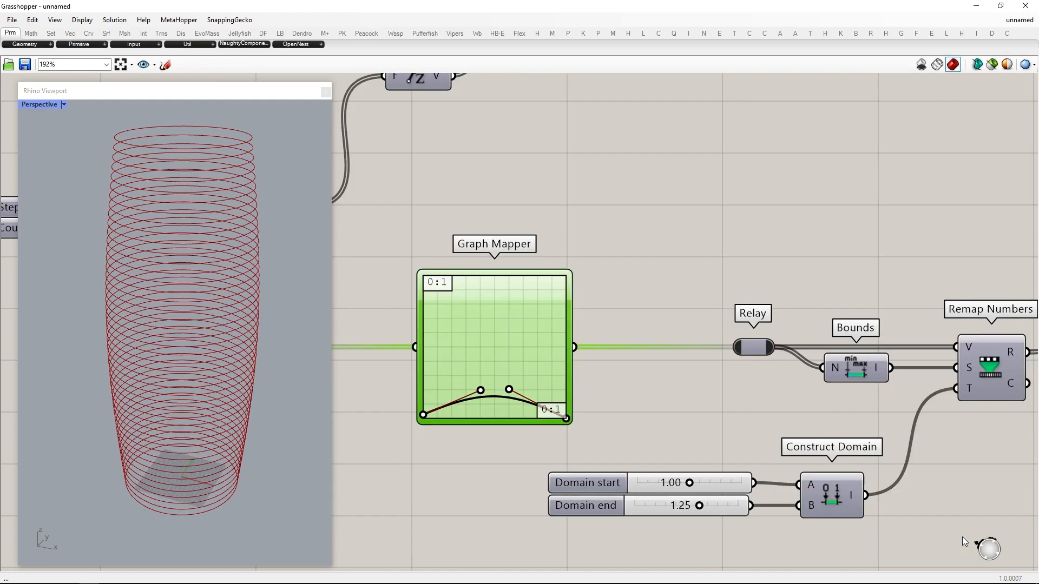
Resize the Graph Mapper to make it slightly taller.
right_click_drag(471, 420, 750, 452)
scroll(751, 454, "down", 4)
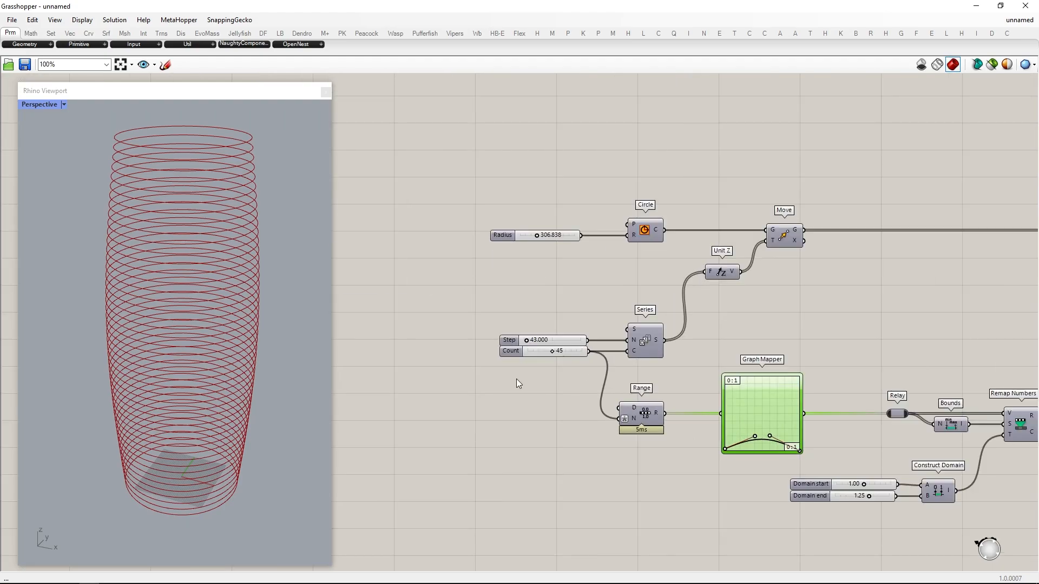
scroll(754, 456, "up", 6)
left_click_drag(680, 438, 680, 446)
left_click_drag(880, 445, 883, 465)
Set the circle's Radius slider to 238.227.
scroll(888, 461, "down", 2)
right_click_drag(427, 119, 617, 444)
scroll(582, 391, "up", 6)
left_click_drag(583, 385, 556, 386)
scroll(557, 379, "down", 4)
Set the Domain end slider to 1.63 and inspect the bulging stack of circles.
right_click_drag(558, 336, 703, 492)
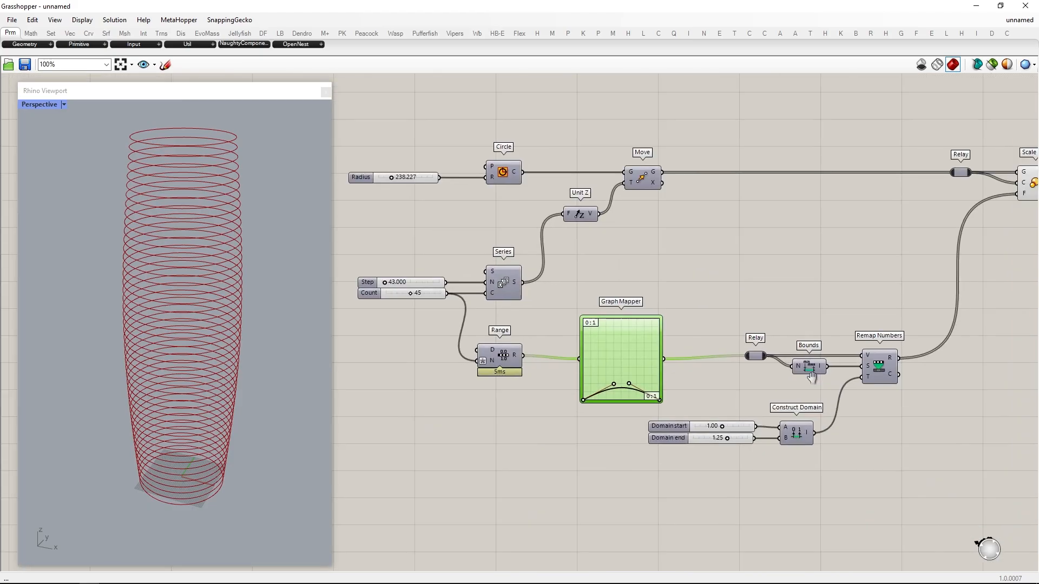
scroll(711, 454, "up", 6)
left_click_drag(709, 452, 752, 444)
mouse_move(260, 398)
right_mouse_down()
mouse_move(250, 359)
mouse_move(267, 336)
mouse_move(252, 401)
right_mouse_up()
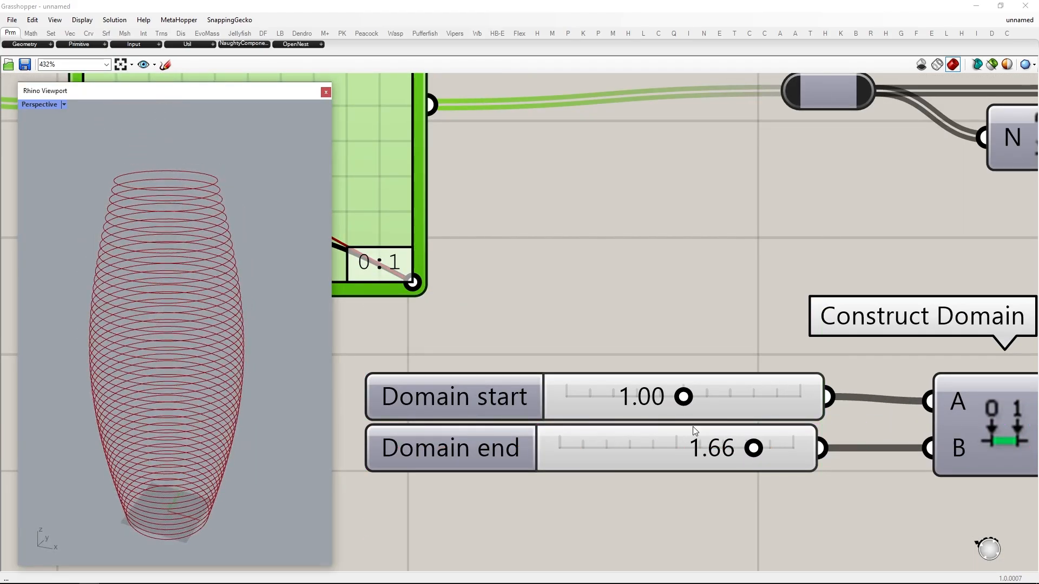
mouse_move(751, 450)
left_mouse_down()
mouse_move(714, 451)
mouse_move(749, 448)
left_mouse_up()
mouse_move(186, 301)
right_mouse_down()
mouse_move(204, 262)
mouse_move(183, 297)
right_mouse_up()
Add an Evaluate Curve component after Scale and connect Scale's geometry output to its curve input.
scroll(667, 332, "down", 6)
scroll(713, 246, "up", 3)
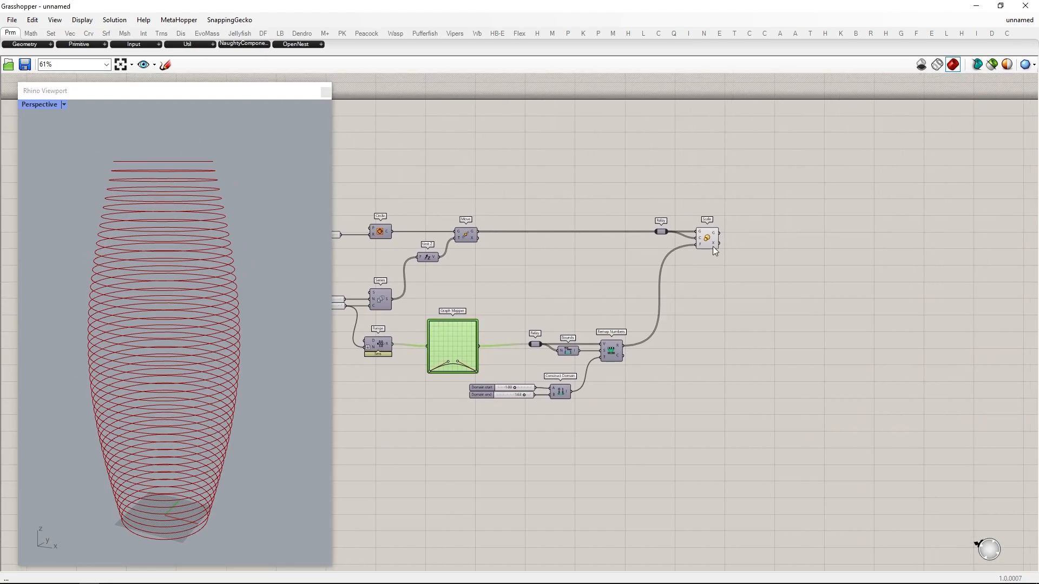
left_click(709, 234)
double_click(814, 258)
type("eva")
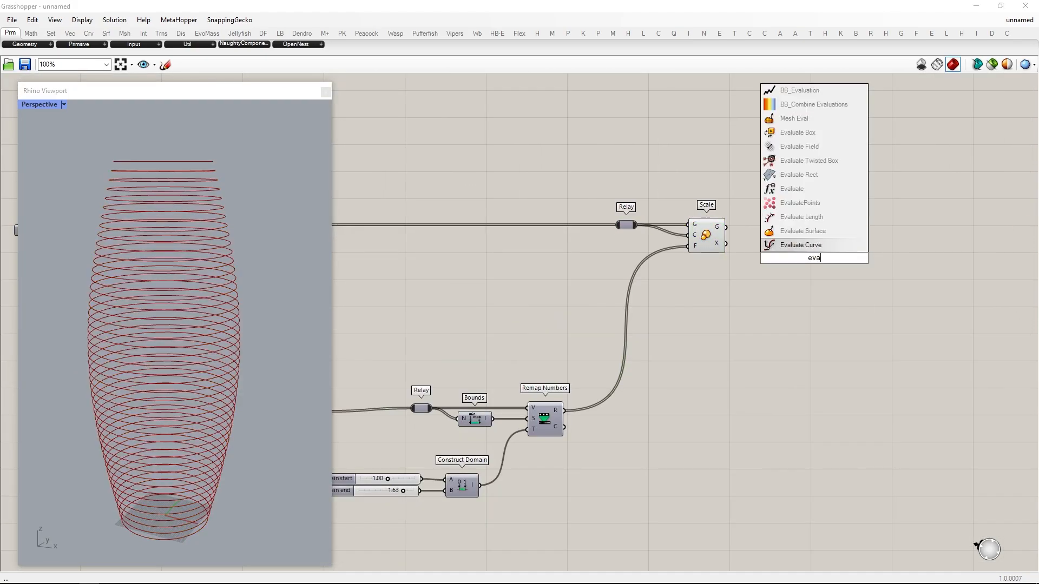
type("luate curve")
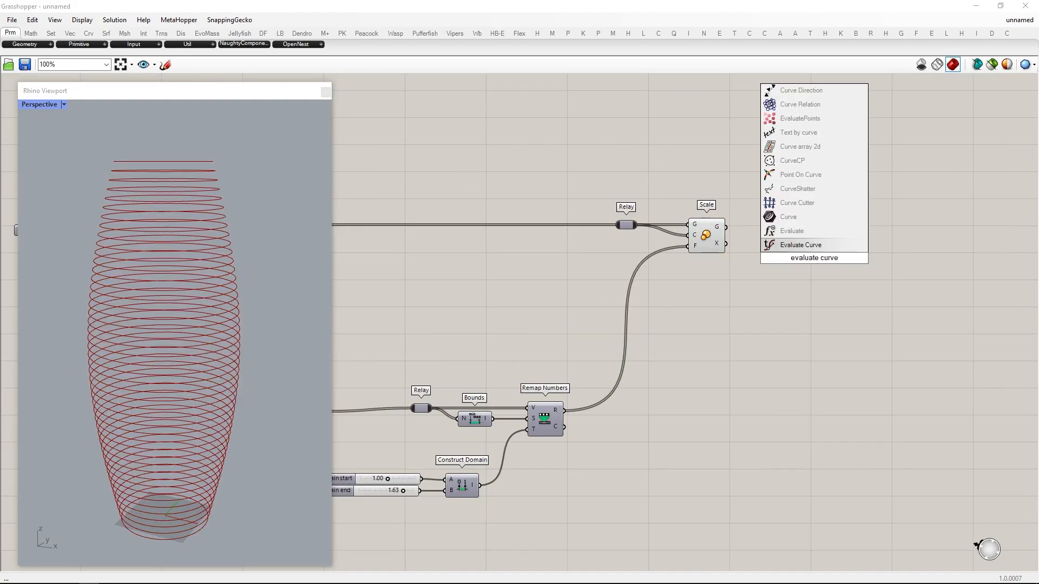
key("Return")
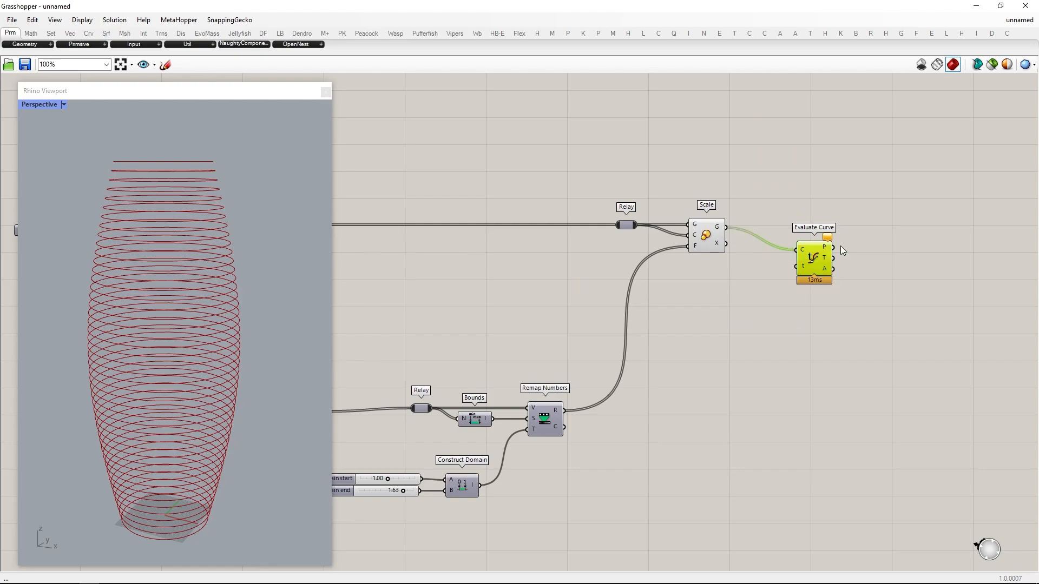
Move Evaluate Curve farther from Scale, add a number slider of 1.000 and connect it to Evaluate Curve's t input.
left_click_drag(840, 246, 915, 228)
double_click(807, 303)
type("1.000")
key("Return")
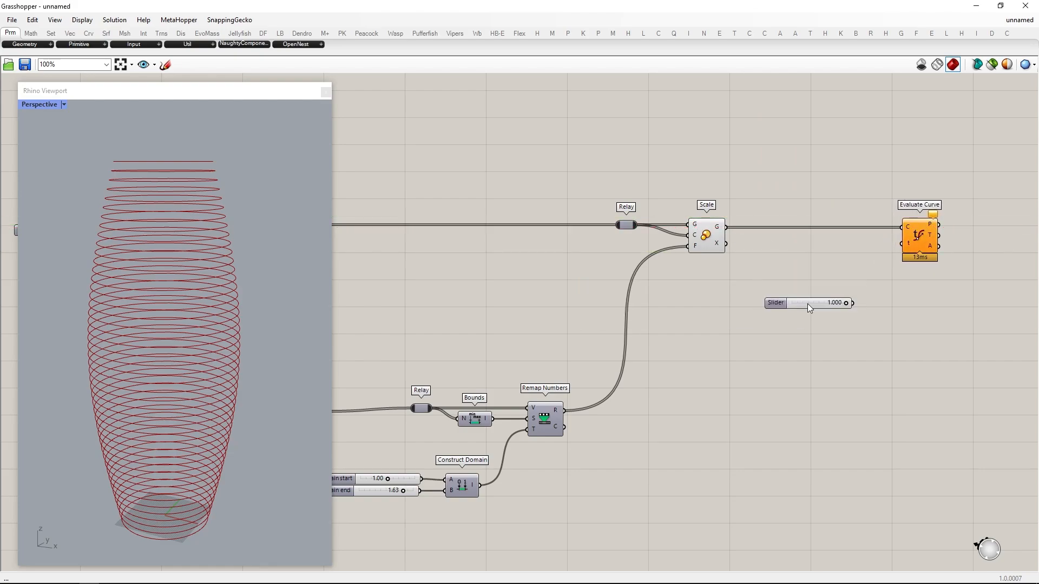
left_click_drag(853, 304, 904, 243)
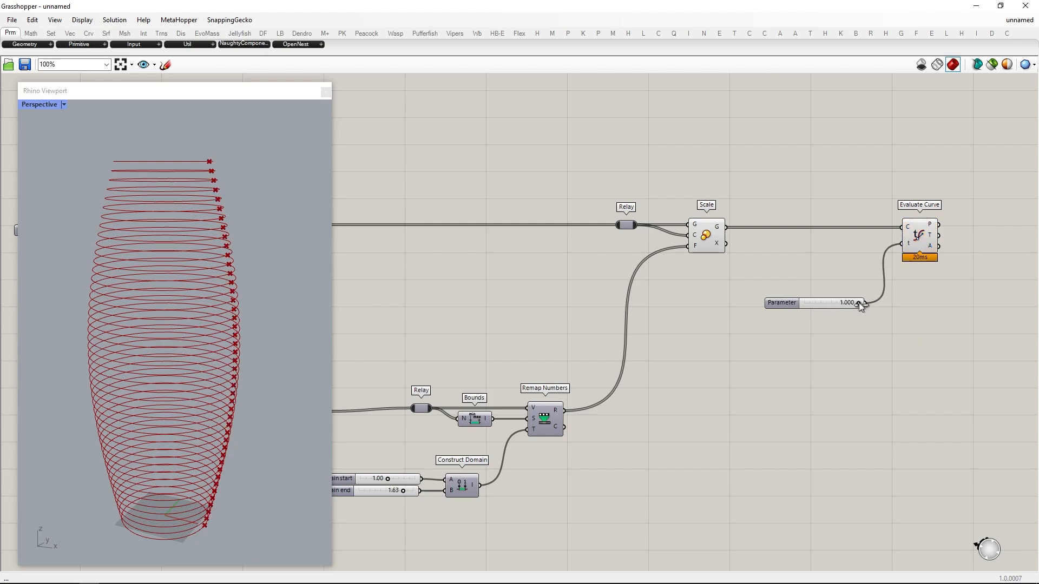
Reparameterize Evaluate Curve's curve input and set the Parameter slider to 0.000.
right_click(909, 230)
left_click(931, 348)
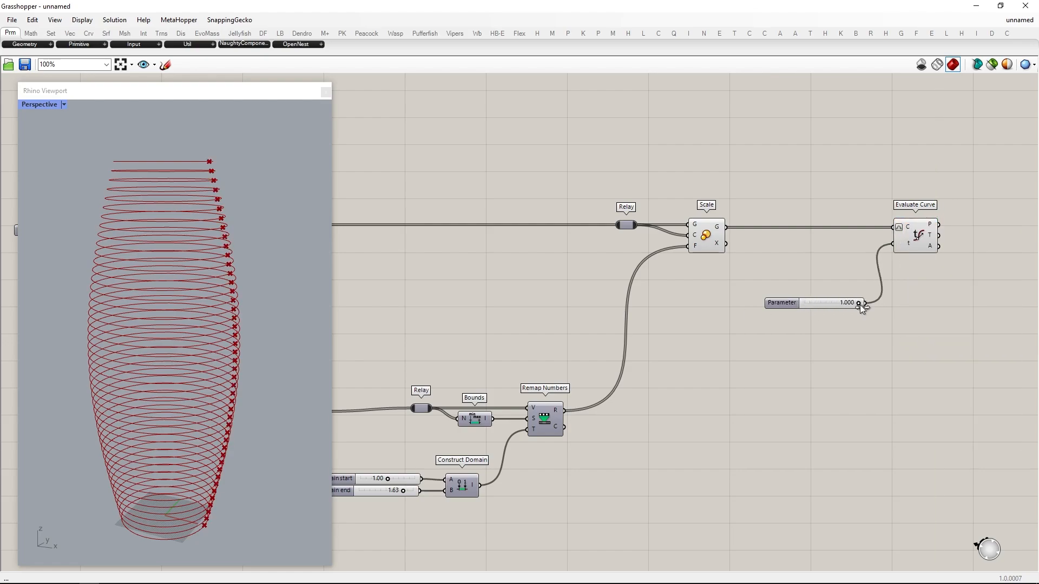
left_click_drag(858, 304, 794, 316)
Duplicate the whole chain from Graph Mapper to Remap Numbers below the original and move the Range component down level with the copy.
right_click_drag(654, 445, 871, 341)
scroll(871, 341, "down", 3)
scroll(615, 410, "up", 2)
left_click_drag(928, 396, 754, 279)
left_click_drag(772, 287, 759, 294)
left_click_drag(556, 284, 563, 286)
left_click_drag(886, 395, 609, 220)
left_click_drag(674, 296, 674, 449, "alt")
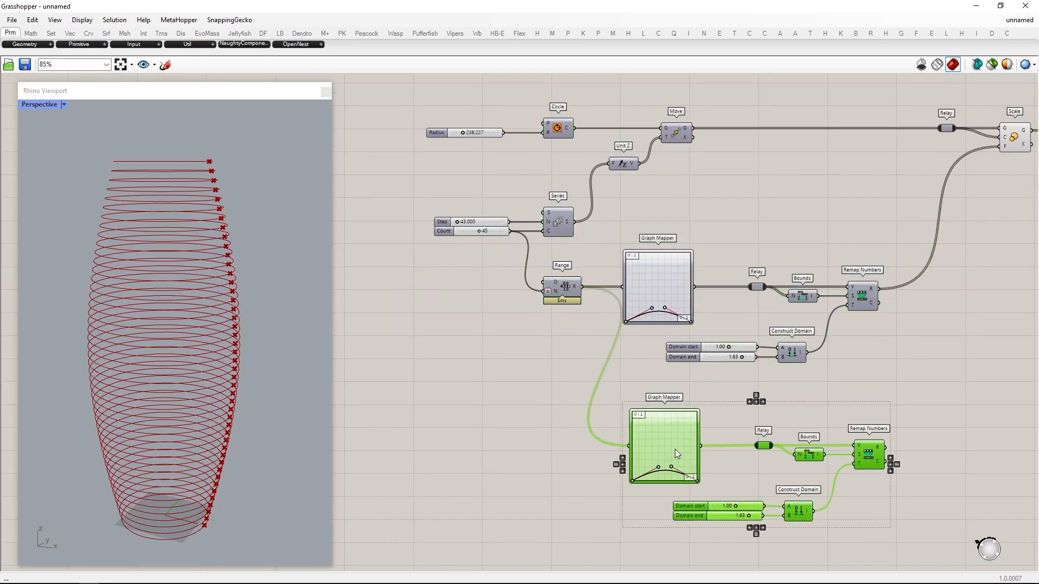
left_click_drag(573, 292, 482, 448)
right_click_drag(900, 466, 762, 401)
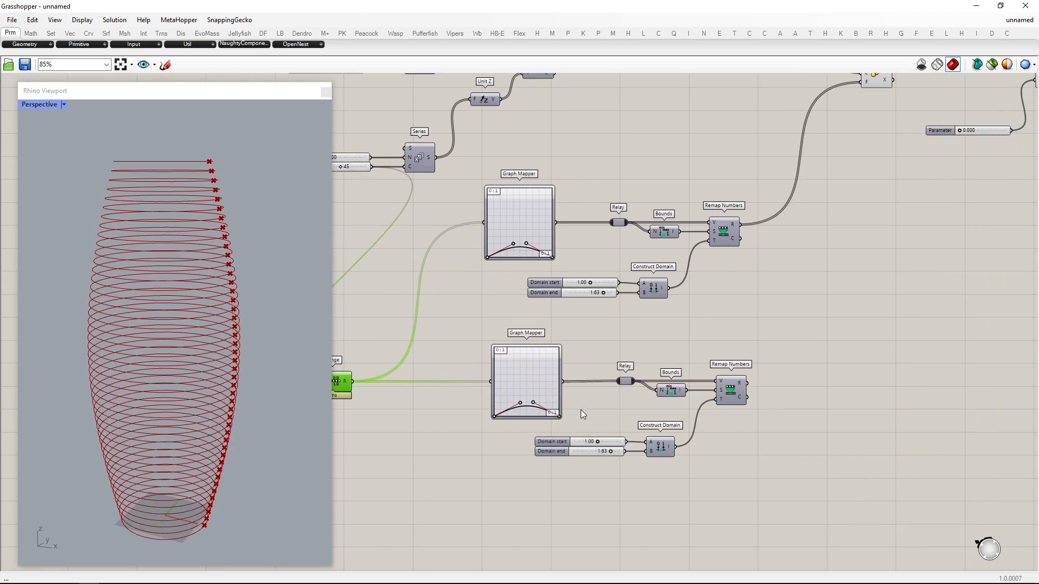
Reshape the duplicated Graph Mapper's Bezier graph into a rising S-curve with flat ends.
left_click(557, 411)
scroll(559, 414, "up", 5)
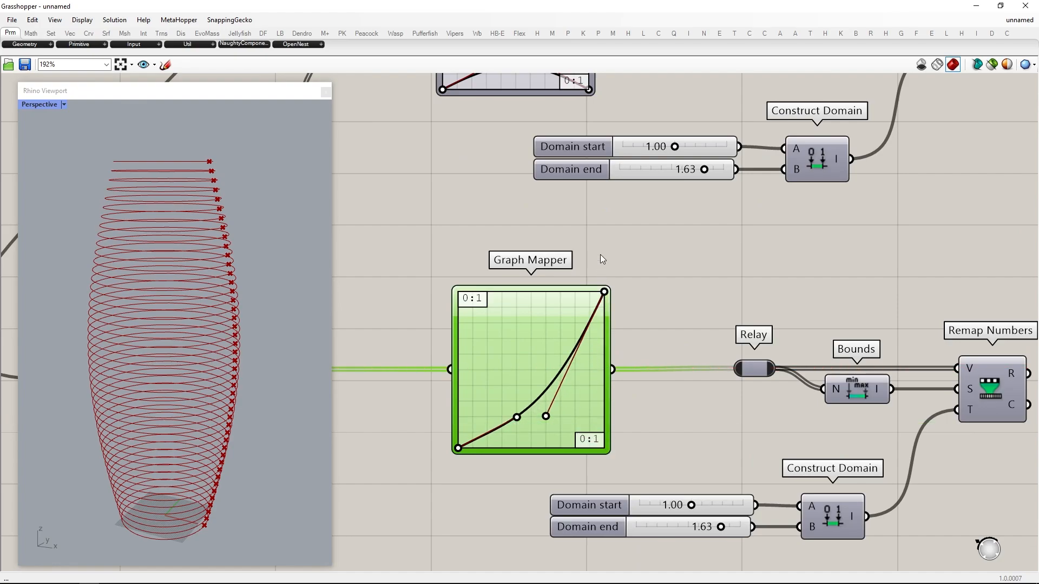
left_click_drag(545, 416, 550, 462)
Delete the Parameter slider and drive Evaluate Curve's t input from the duplicated Remap Numbers output, with Evaluate Curve moved farther out.
scroll(549, 462, "down", 6)
right_click_drag(555, 380, 501, 297)
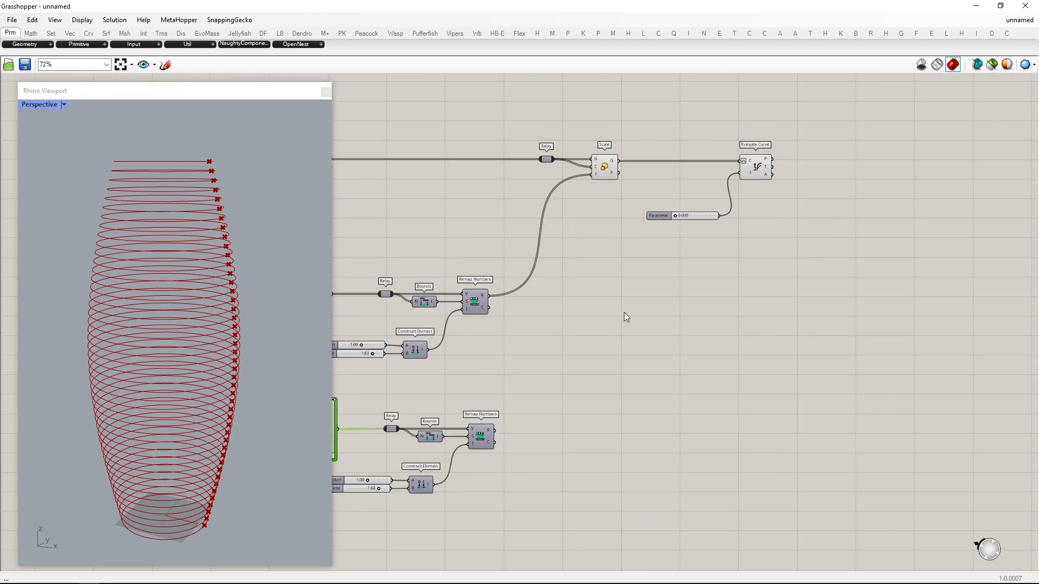
left_click_drag(704, 193, 814, 171)
left_click(673, 215)
key("Delete")
right_click_drag(141, 346, 284, 348)
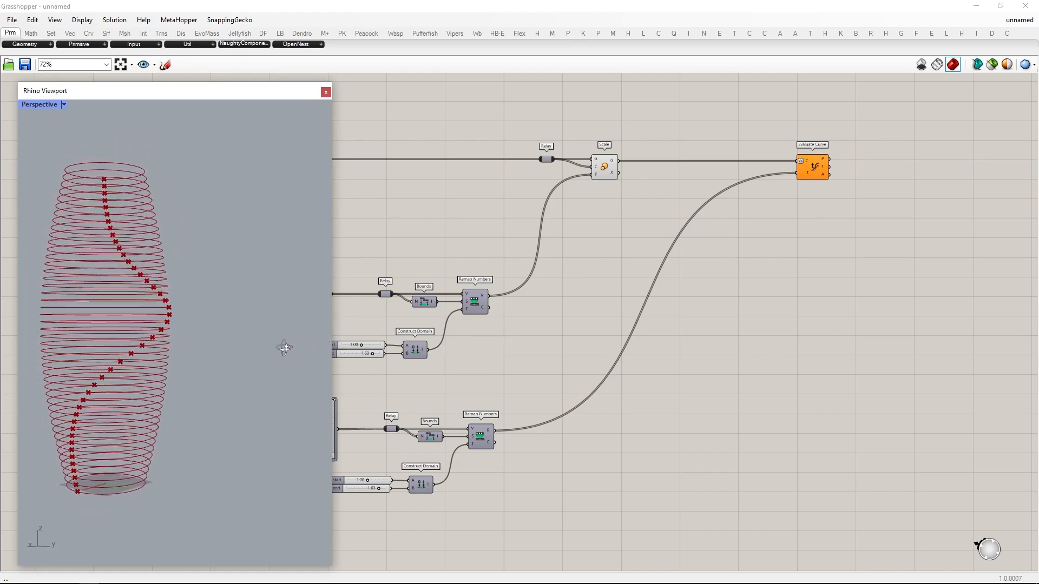
Set the second chain's Domain start slider to 0.00 and its Domain end slider to 0.10.
scroll(595, 427, "up", 6)
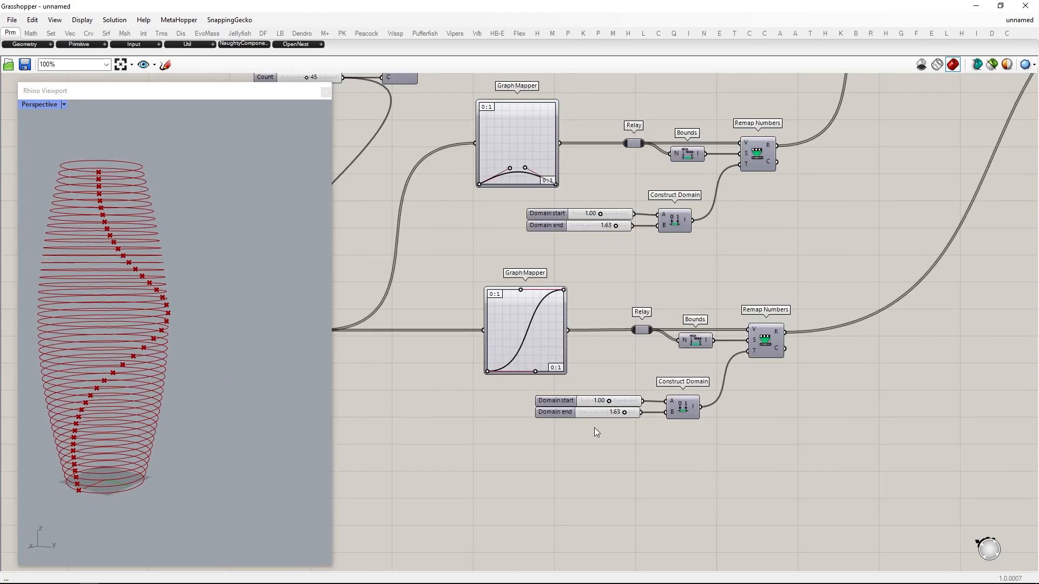
scroll(631, 318, "up", 1)
left_click_drag(643, 355, 490, 348)
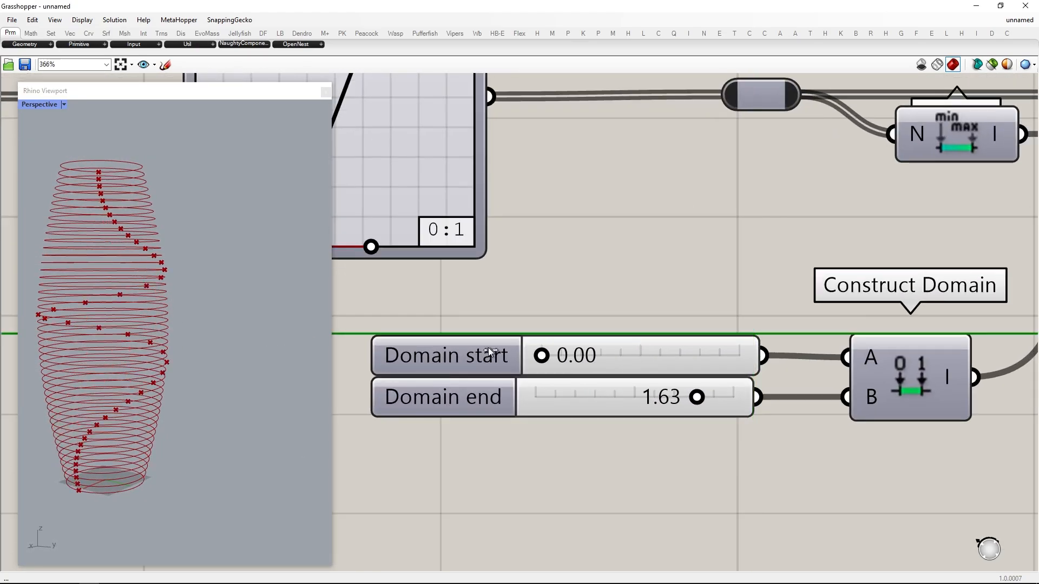
left_click_drag(699, 394, 543, 399)
scroll(609, 390, "down", 2)
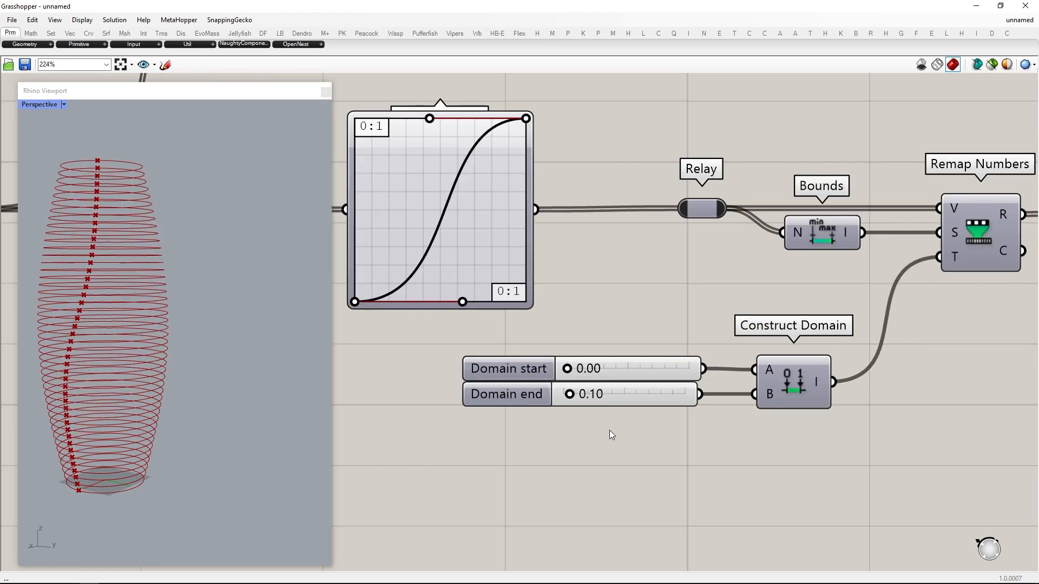
Replace the second chain's Domain start and Domain end sliders with finer four-decimal sliders ranging from 0 to 0.5000.
double_click(609, 431)
type("0..0.5000")
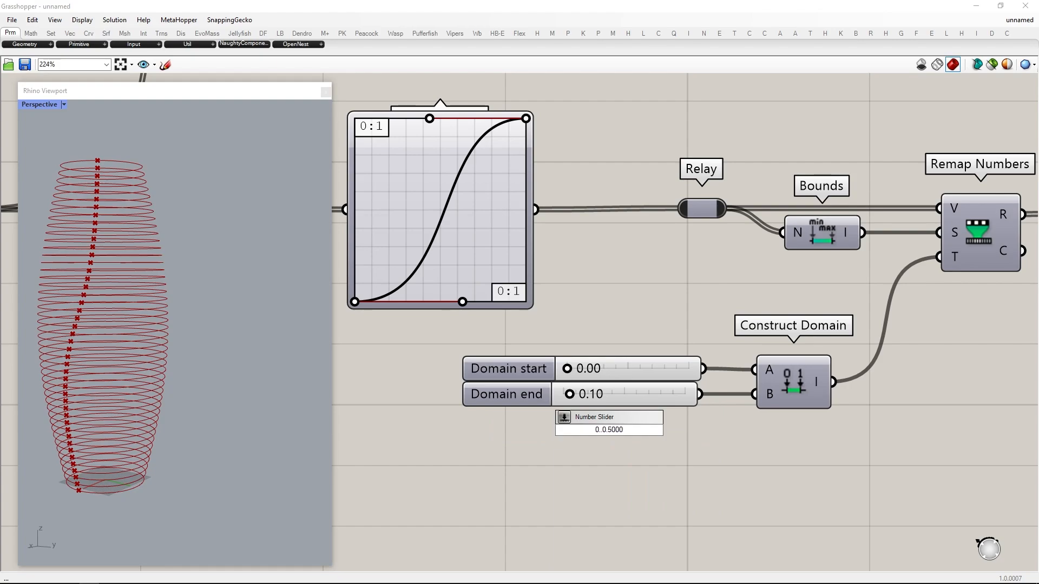
key("Return")
left_click_drag(709, 429, 754, 394)
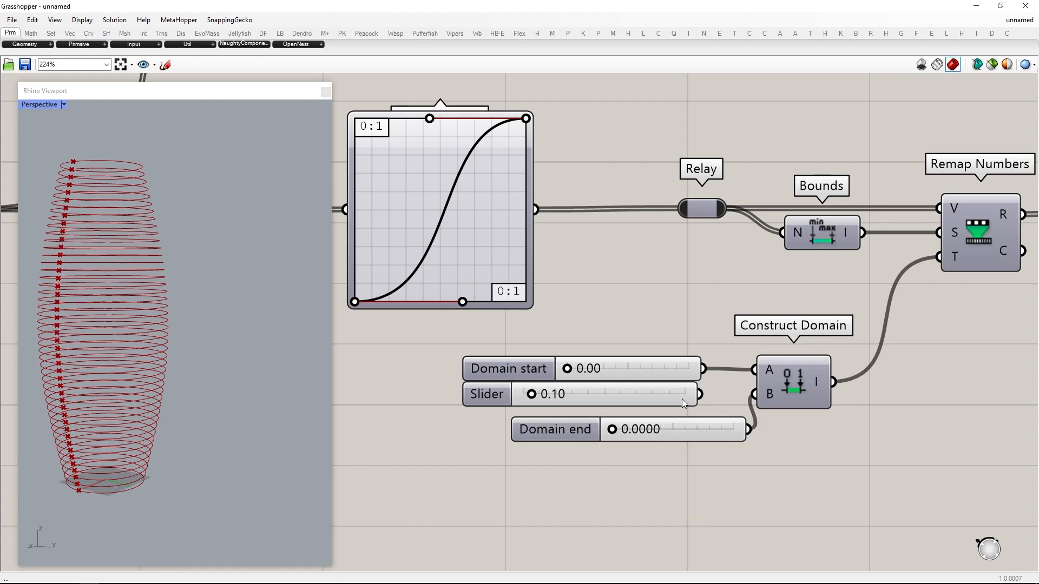
left_click(685, 397)
key("Delete")
left_click(674, 364)
left_click_drag(612, 429, 664, 422)
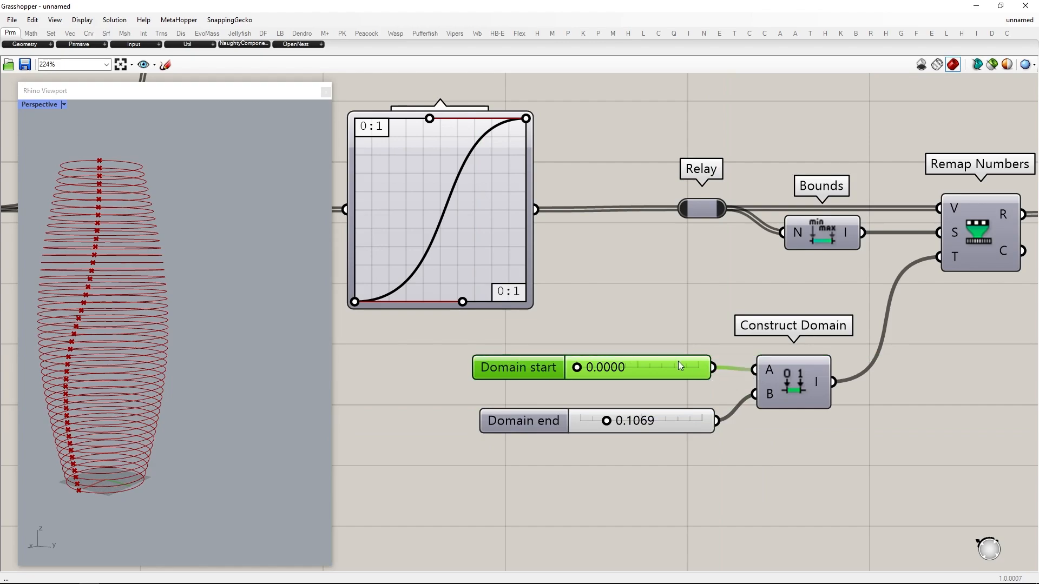
left_click_drag(681, 366, 688, 368)
left_click_drag(667, 420, 581, 395)
Set the second chain's Domain end slider to 0.0900 and inspect the line of evaluated points along the vase.
right_click_drag(169, 309, 214, 320)
right_click_drag(168, 328, 235, 331, "shift")
scroll(613, 389, "up", 2)
left_click_drag(569, 397, 599, 397)
right_click_drag(216, 357, 184, 210)
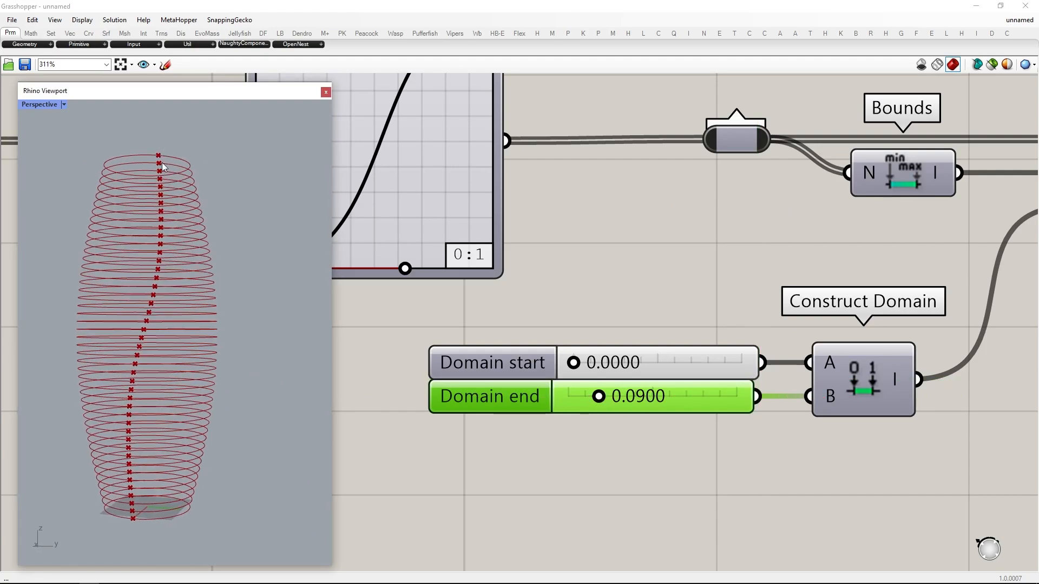
Duplicate the first Graph Mapper to Remap Numbers chain below the second one.
left_click_drag(847, 258, 564, 134)
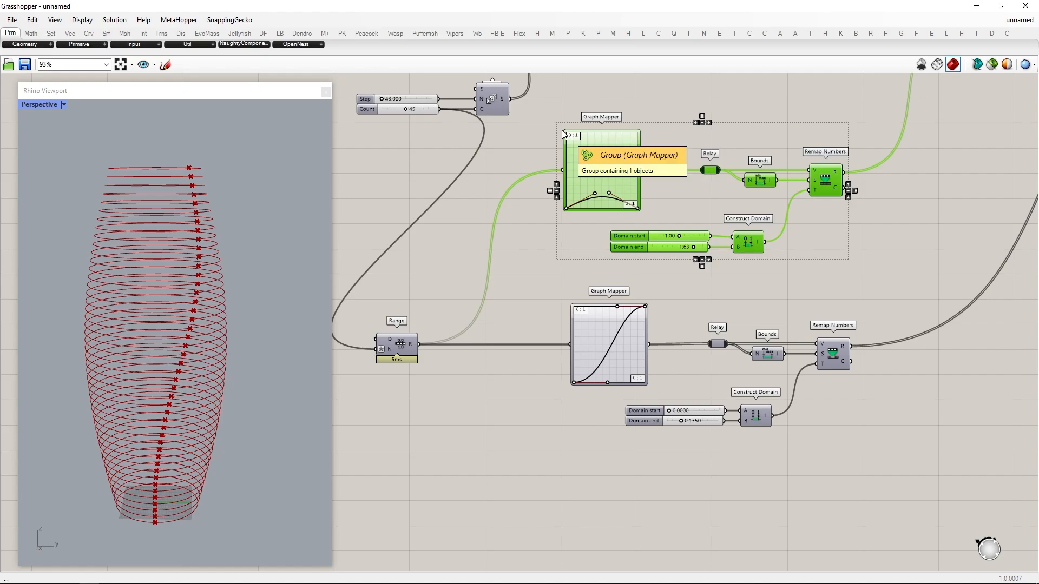
left_click_drag(615, 195, 618, 515, "alt")
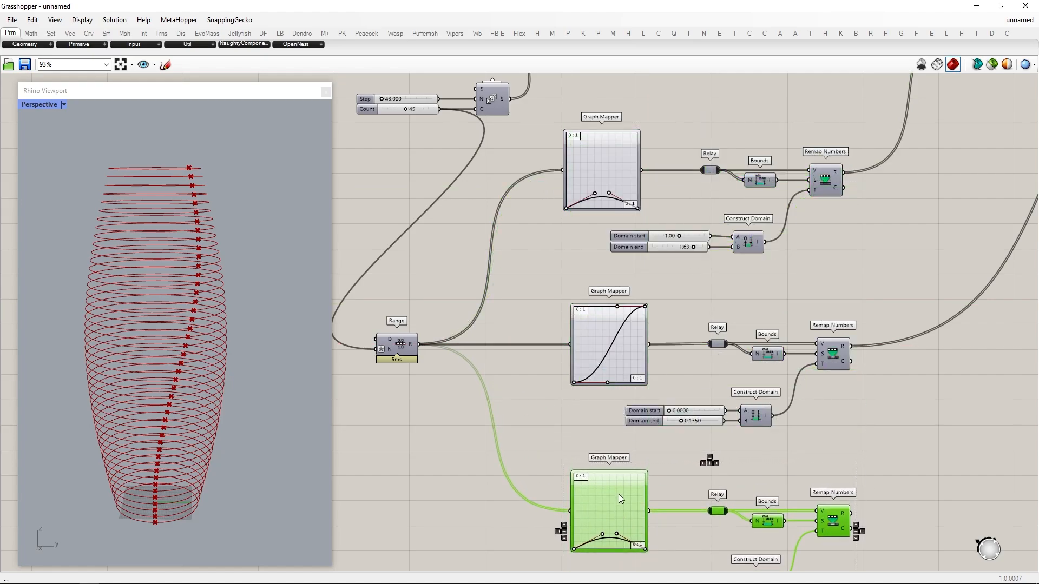
right_click_drag(619, 495, 613, 368)
left_click(740, 362)
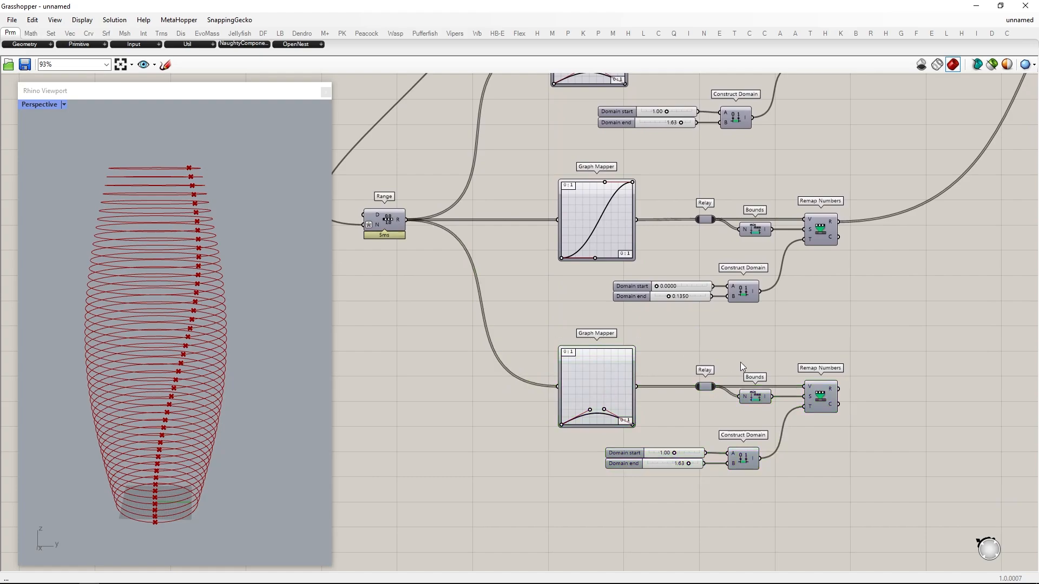
Replace the third chain's domain sliders with copies of the second chain's four-decimal sliders, connected to its Construct Domain.
right_click_drag(889, 373, 751, 380)
mouse_move(821, 289)
right_mouse_down()
mouse_move(812, 295)
mouse_move(828, 284)
right_mouse_up()
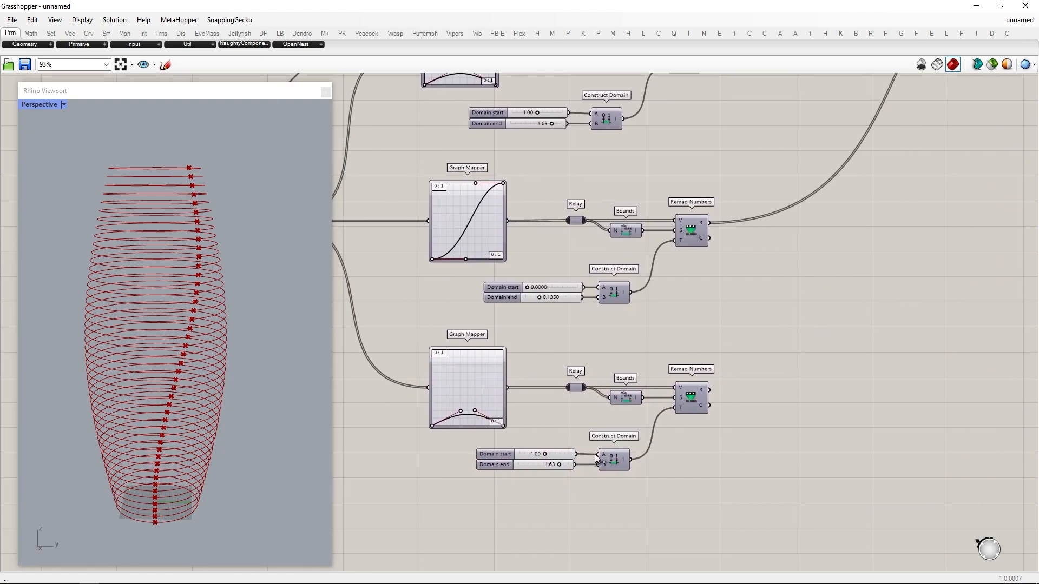
scroll(600, 460, "up", 3)
left_click_drag(614, 494, 536, 379)
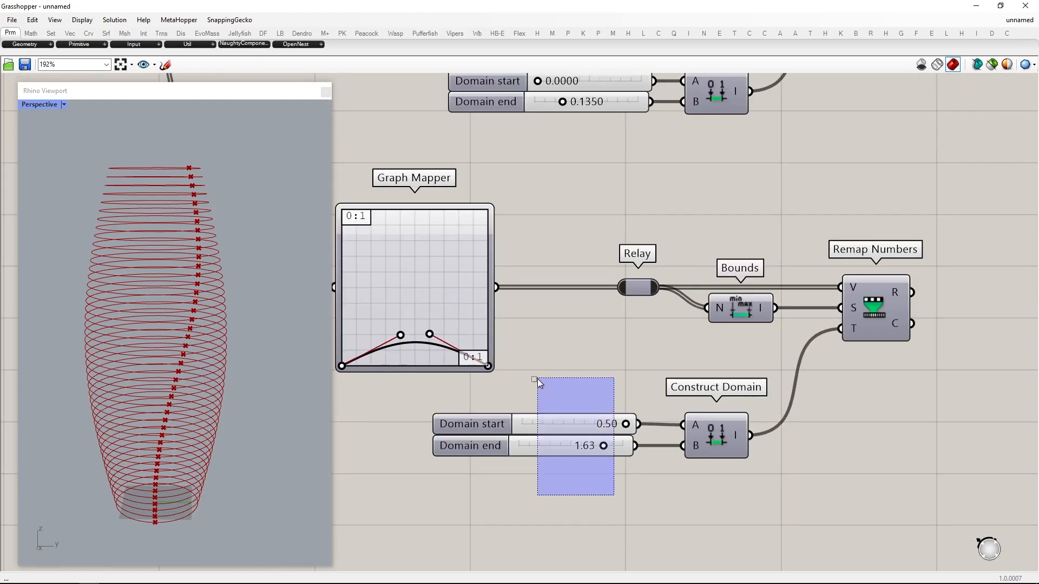
scroll(604, 450, "down", 1)
key("Delete")
left_click_drag(601, 218, 555, 132)
key("ctrl+c")
key("ctrl+v")
left_click_drag(614, 172, 579, 450)
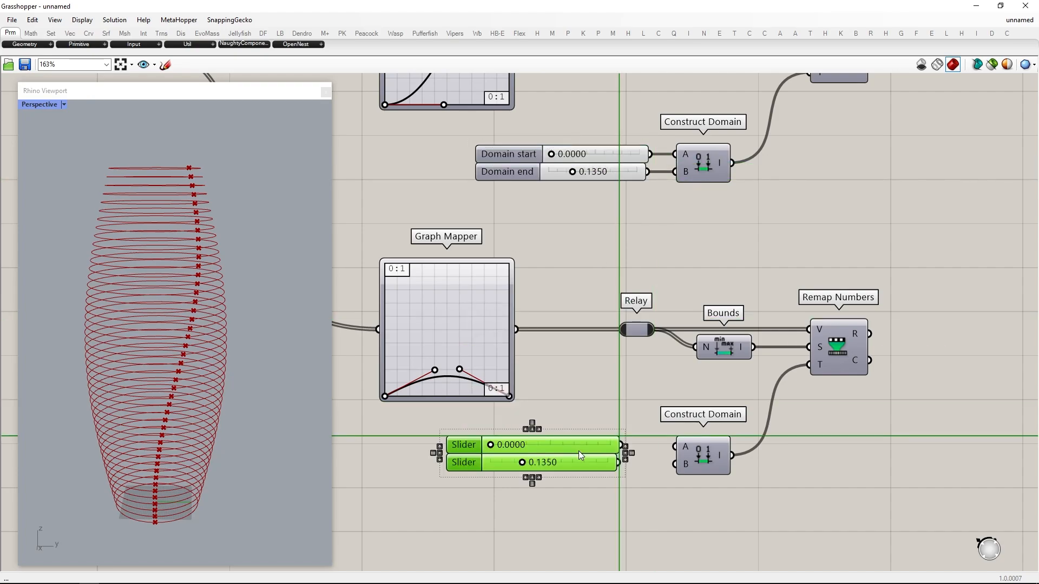
left_click(596, 518)
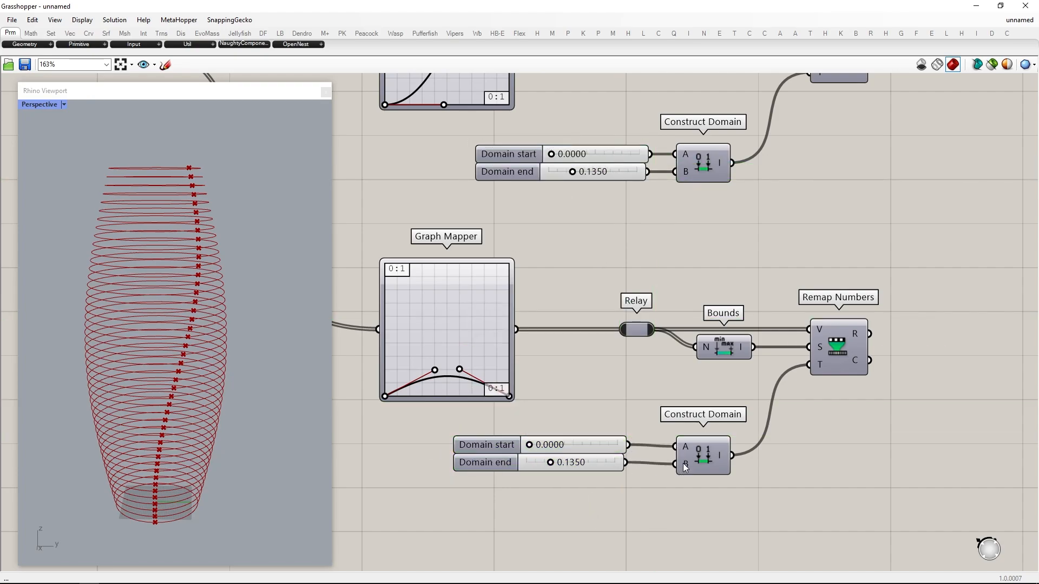
left_click_drag(689, 456, 678, 454)
Set the third chain's Domain end slider to 0.1650 and its Domain start slider to 0.0545.
scroll(544, 461, "up", 3)
left_click_drag(556, 465, 566, 465)
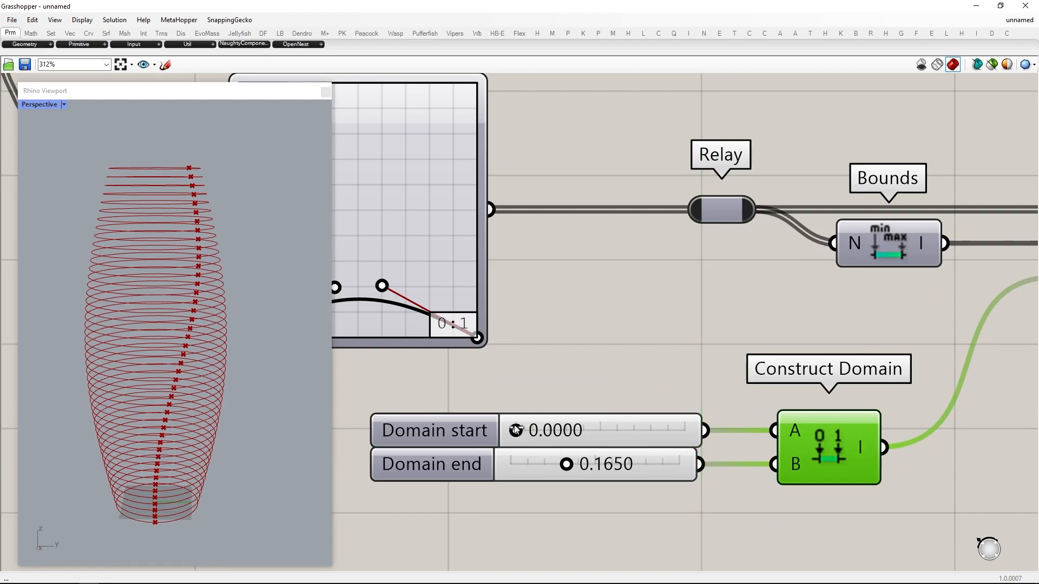
left_click_drag(516, 430, 534, 431)
Add an Addition component and connect the second and third Remap Numbers results to its A and B inputs.
scroll(543, 484, "down", 5)
right_click_drag(798, 357, 674, 410)
double_click(739, 353)
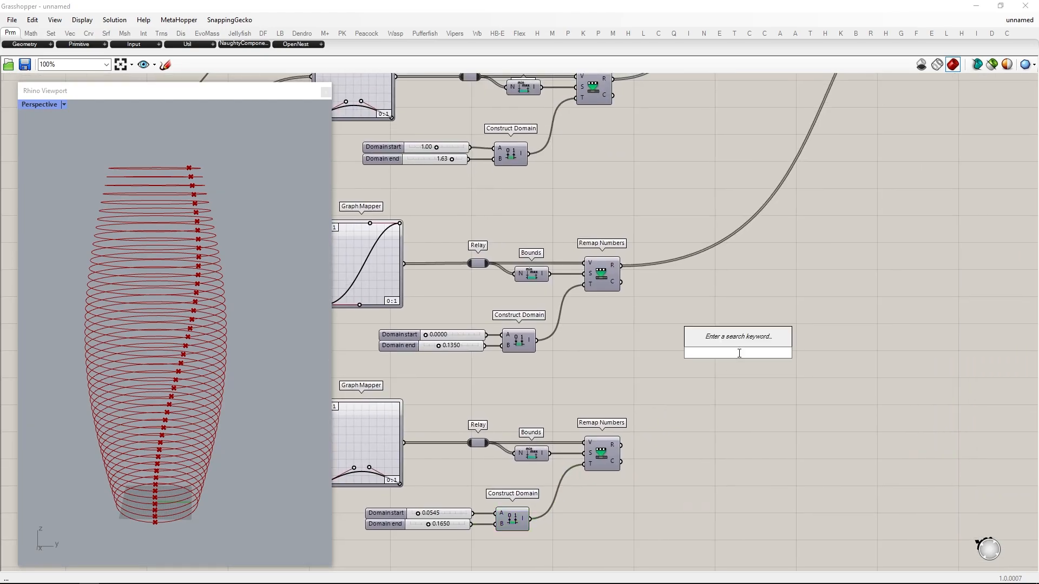
type("+")
key("Return")
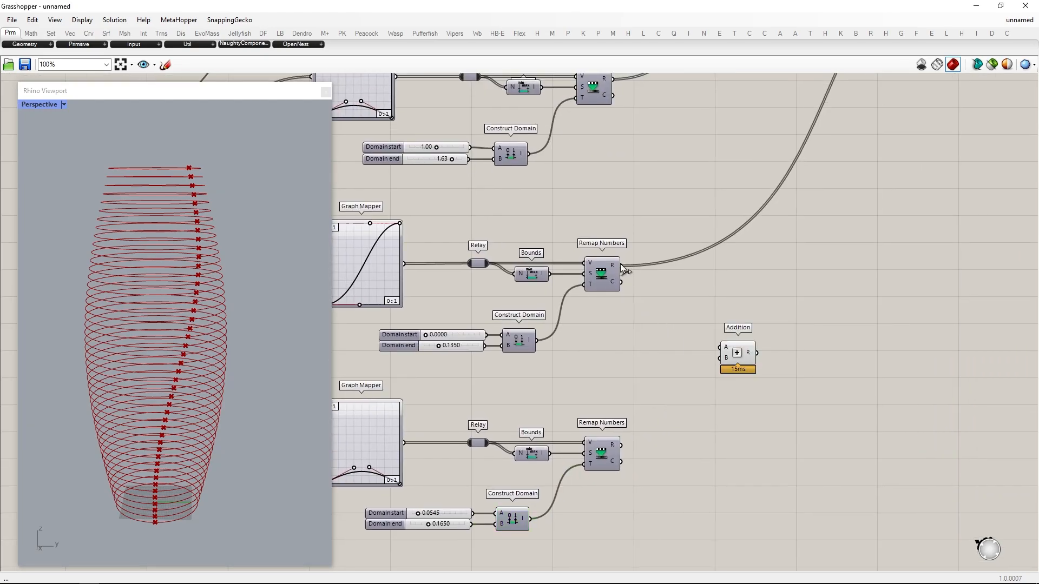
left_click_drag(621, 265, 723, 359)
Connect the Addition result to Evaluate Curve's t input in place of the Remap Numbers wire.
scroll(631, 436, "down", 3)
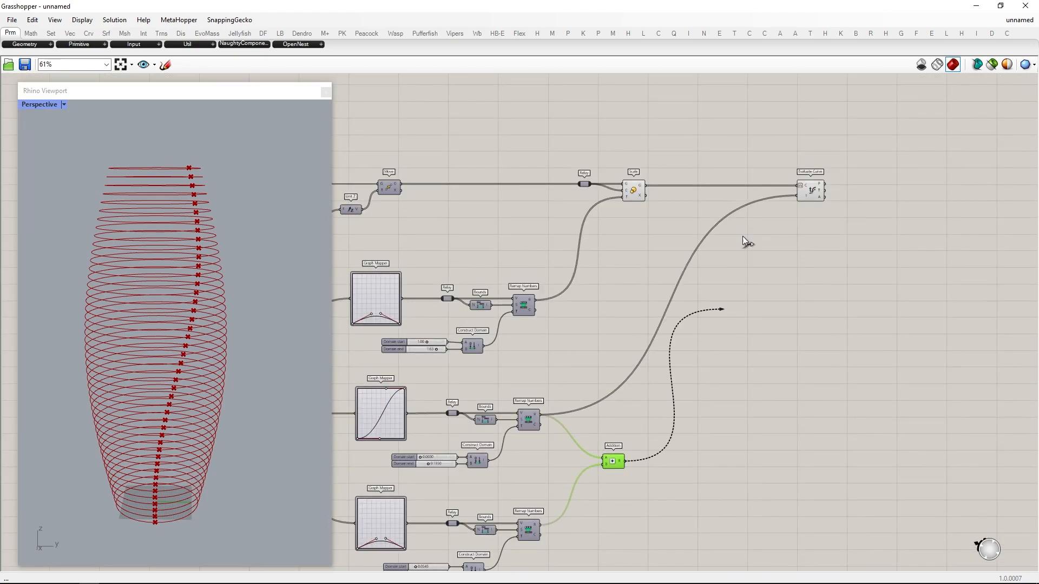
left_click_drag(801, 194, 803, 199)
right_click_drag(212, 395, 148, 329)
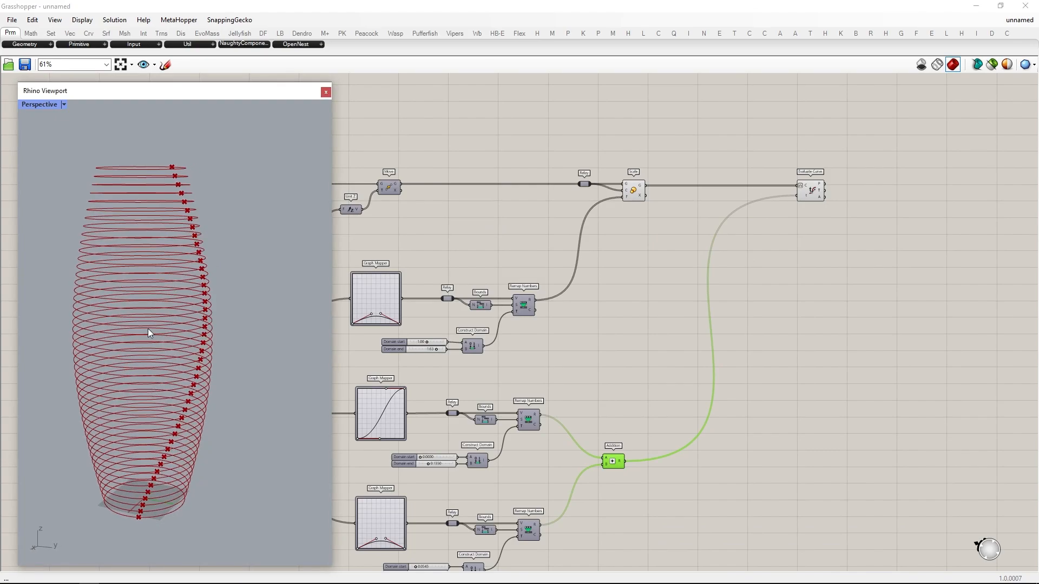
Set the third chain's Domain start and Domain end sliders to 0.0000 and inspect the evaluated points.
right_click_drag(655, 394, 851, 258)
scroll(655, 431, "up", 3)
right_click_drag(233, 390, 215, 386)
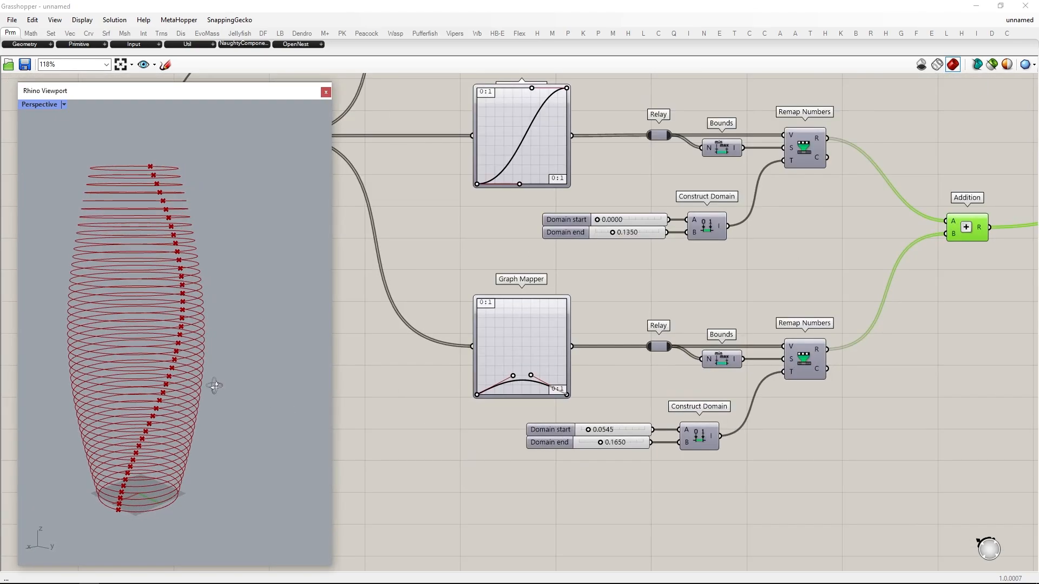
scroll(602, 450, "up", 4)
left_click_drag(560, 399, 539, 399)
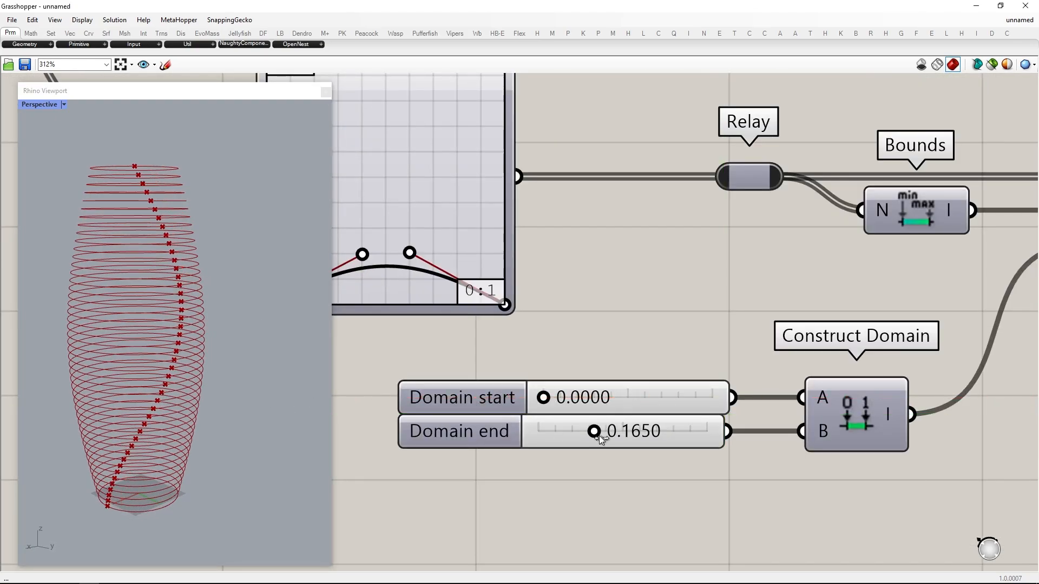
left_click_drag(595, 431, 514, 432)
right_click_drag(148, 395, 211, 374)
scroll(581, 458, "up", 2)
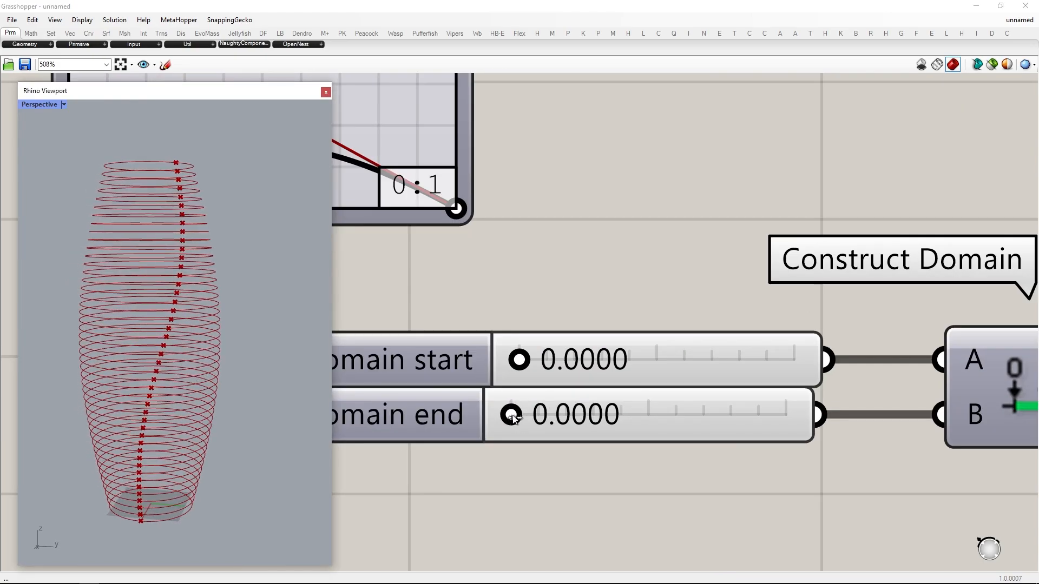
Set the third chain's Domain start slider to 0.0394 and its Domain end slider to 0.0566.
left_click_drag(512, 415, 526, 416)
left_click_drag(519, 360, 541, 361)
left_click_drag(526, 415, 542, 415)
mouse_move(233, 358)
right_mouse_down()
mouse_move(206, 353)
mouse_move(216, 354)
right_mouse_up()
Move the Addition component up so it lines up with the second Remap Numbers component.
scroll(542, 449, "down", 12)
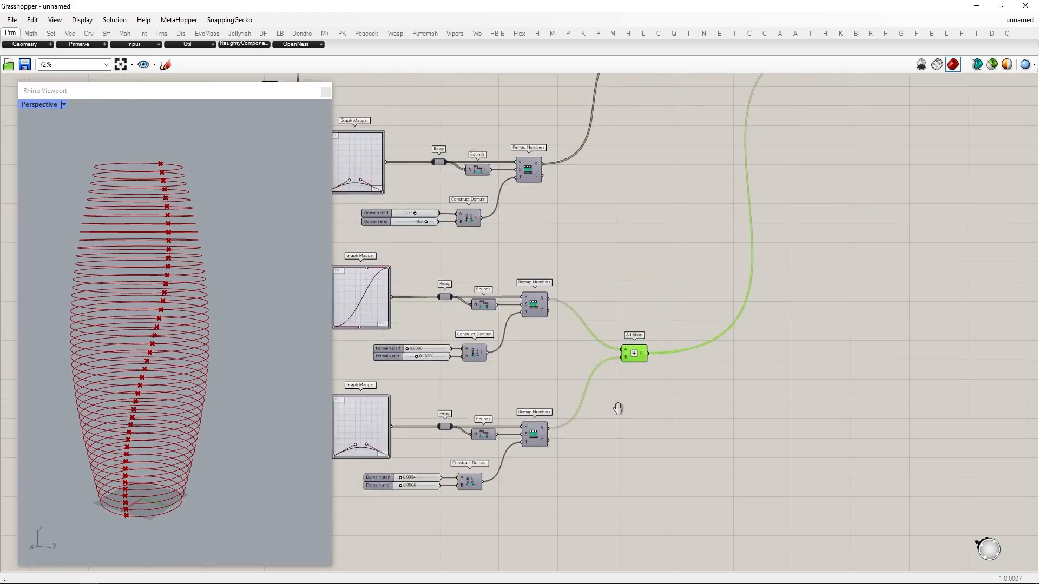
right_click_drag(619, 408, 593, 471)
left_click_drag(606, 417, 636, 365)
right_click_drag(618, 425, 632, 390)
left_click_drag(649, 330, 647, 323)
left_click(595, 438)
Add a Subtraction component below Addition, with the second and third Remap Numbers results wired to its A and B inputs.
scroll(593, 441, "up", 2)
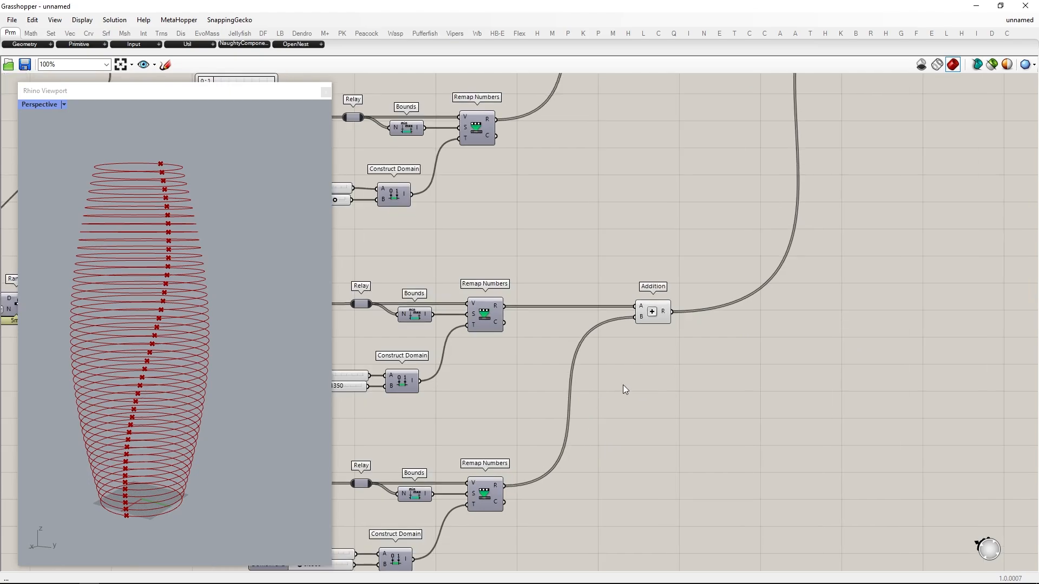
right_click_drag(622, 384, 648, 357)
double_click(685, 378)
type("subtraction")
key("Return")
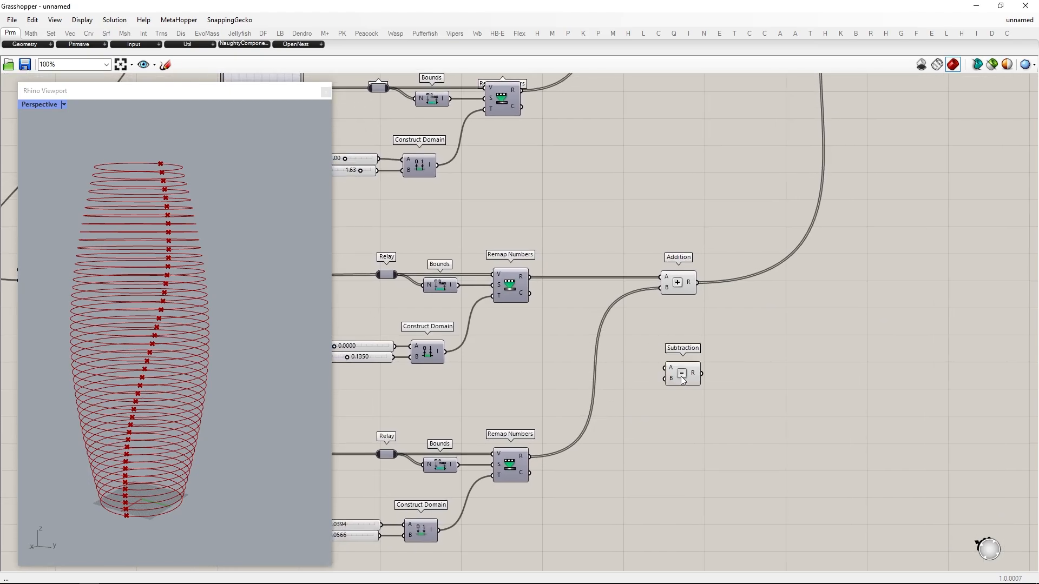
left_click_drag(643, 365, 680, 375)
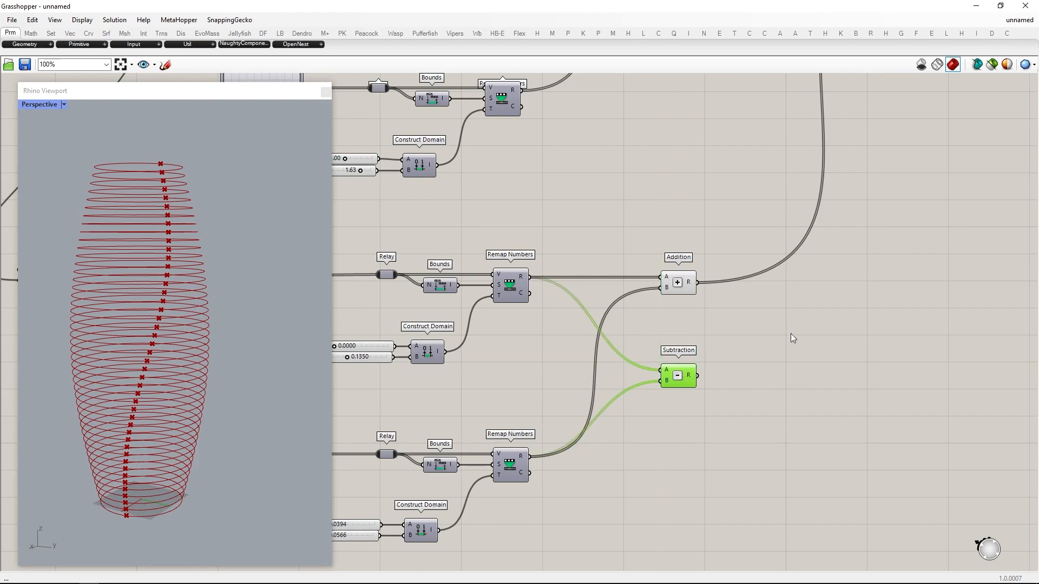
Add a Merge component with the Addition result wired to D1 and the Subtraction result wired to D2.
right_click_drag(806, 318, 742, 359)
scroll(742, 359, "up", 1)
double_click(742, 360)
type("merge")
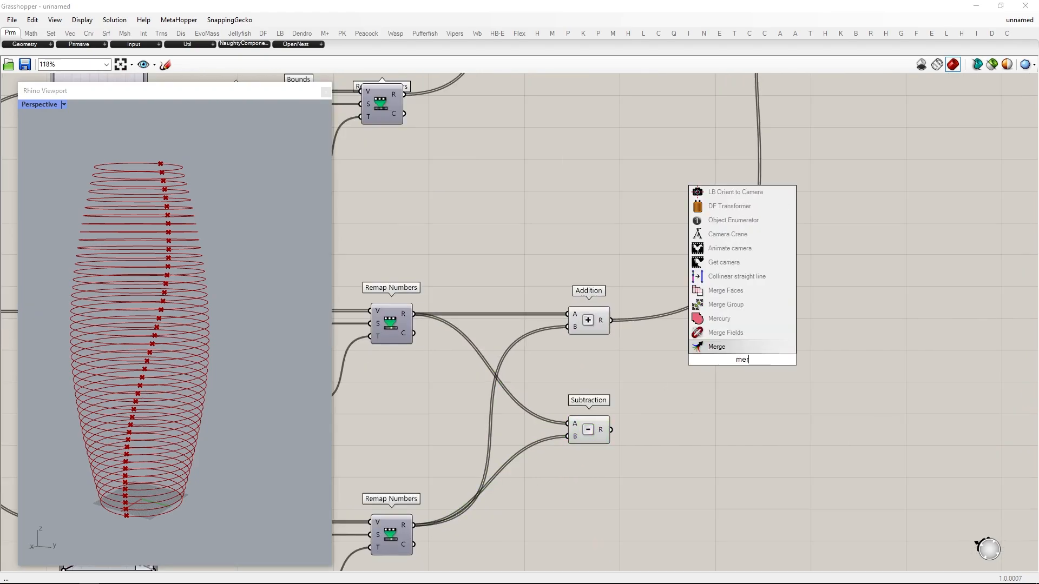
key("Return")
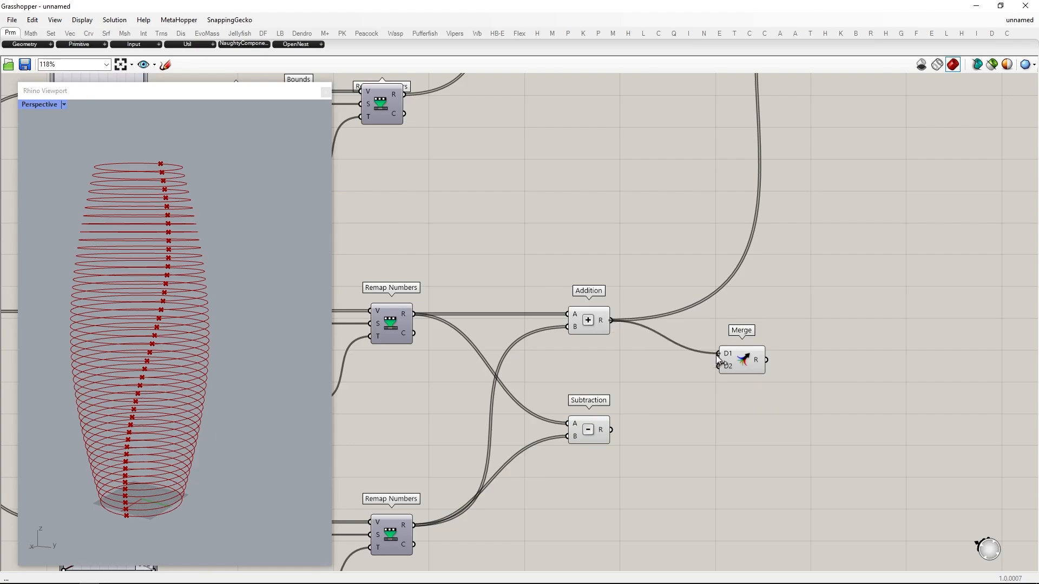
left_click_drag(703, 378, 722, 367)
Add an enlarged Param Viewer fed by the Merge result to inspect its data structure.
double_click(868, 328)
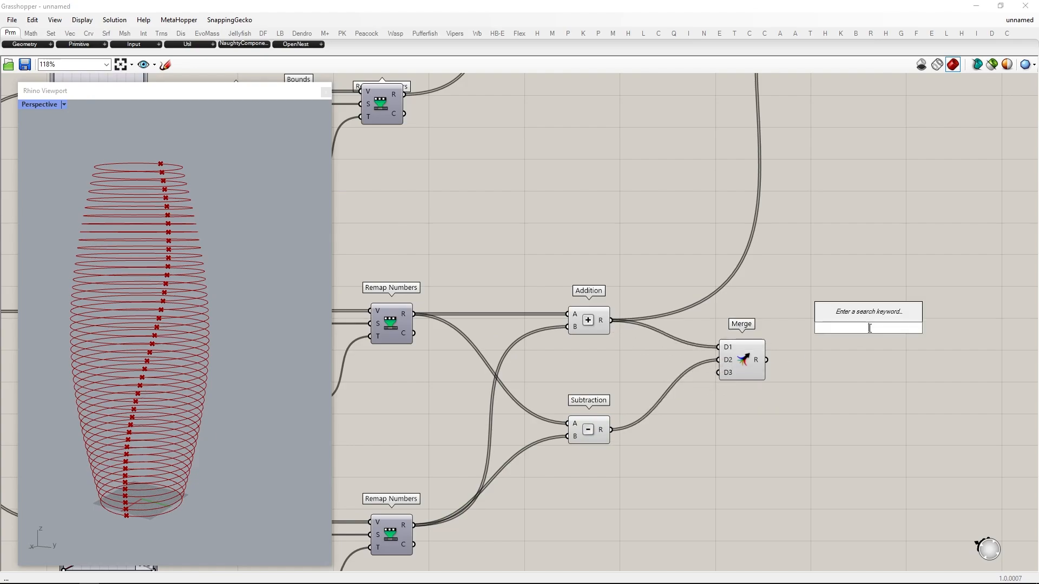
type("param")
key("Return")
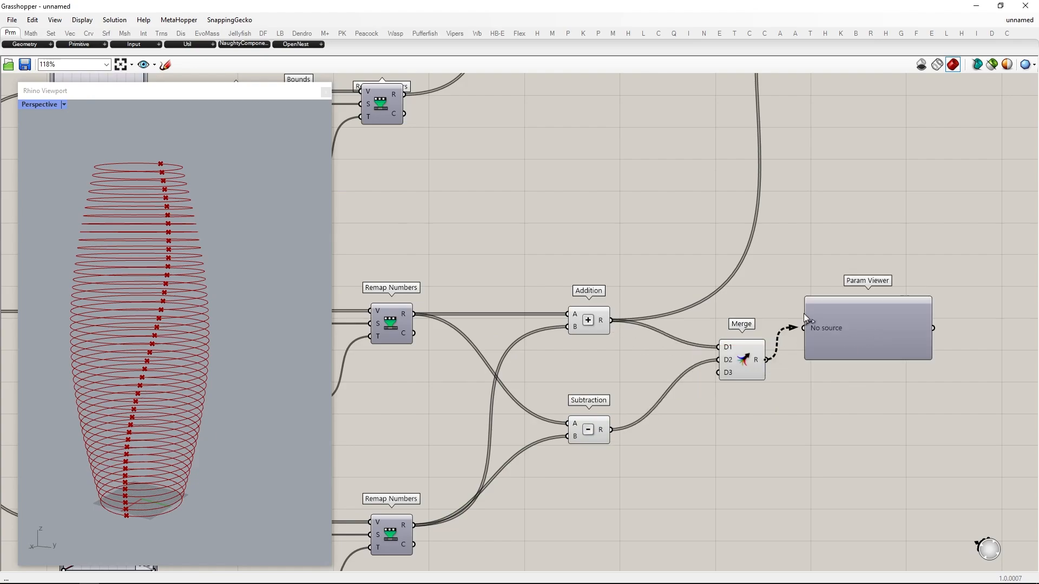
left_click_drag(805, 314, 848, 406)
left_click_drag(859, 363, 910, 363)
Graft the D1 and D2 inputs of Merge and delete the Param Viewer.
right_click(731, 349)
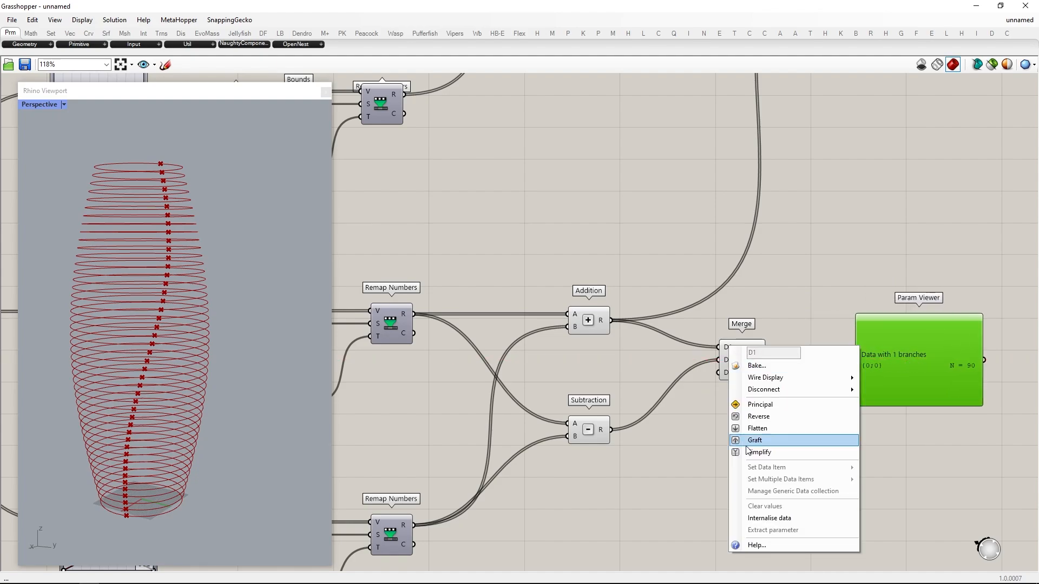
left_click(754, 440)
right_click(736, 367)
left_click(753, 454)
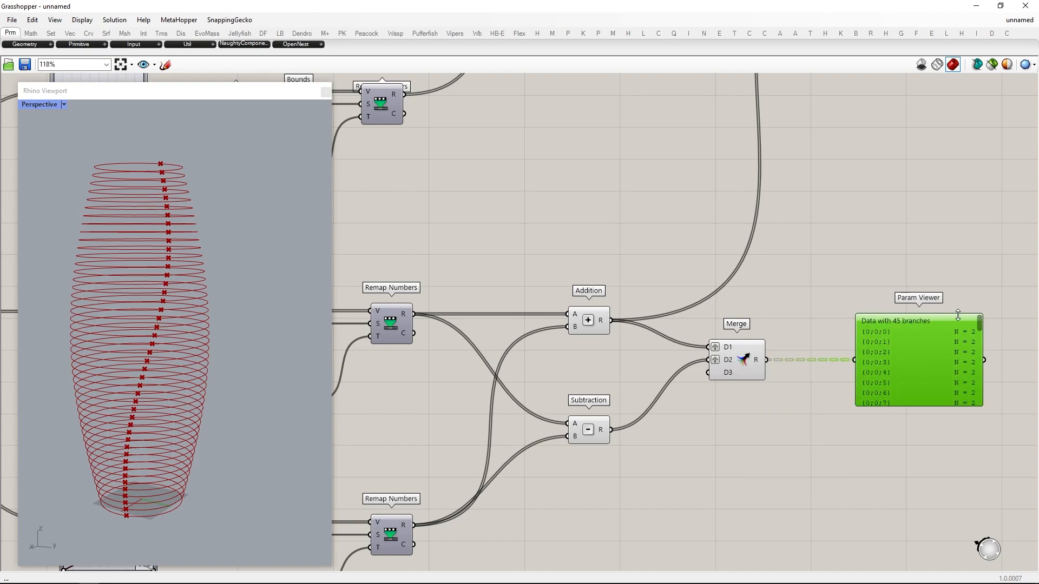
key("Delete")
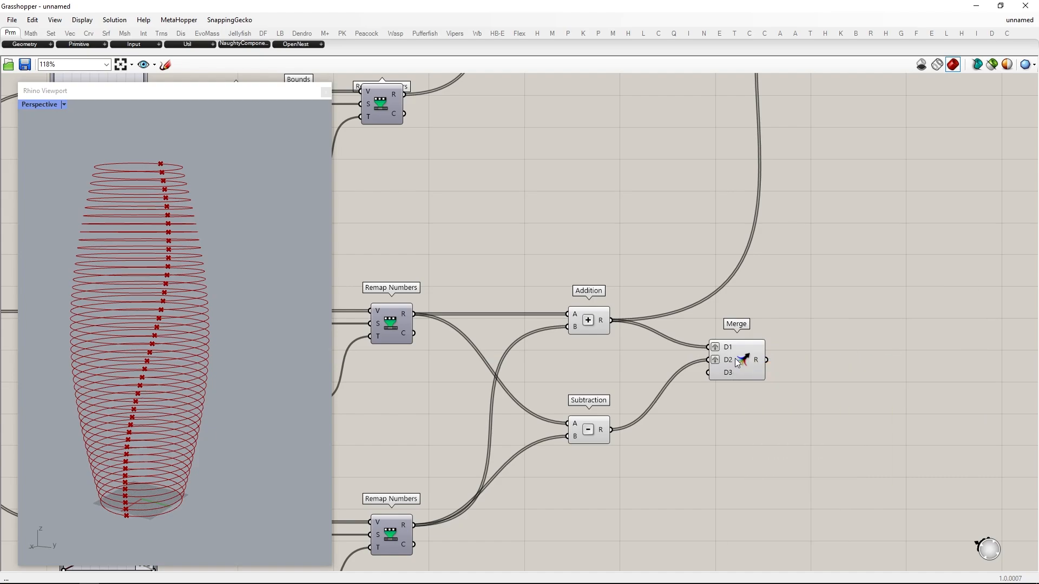
Reposition Merge and wire its result into the t input of Evaluate Curve in place of the Addition result.
left_click_drag(735, 358, 774, 335)
right_click_drag(814, 328, 599, 461)
scroll(599, 460, "down", 2)
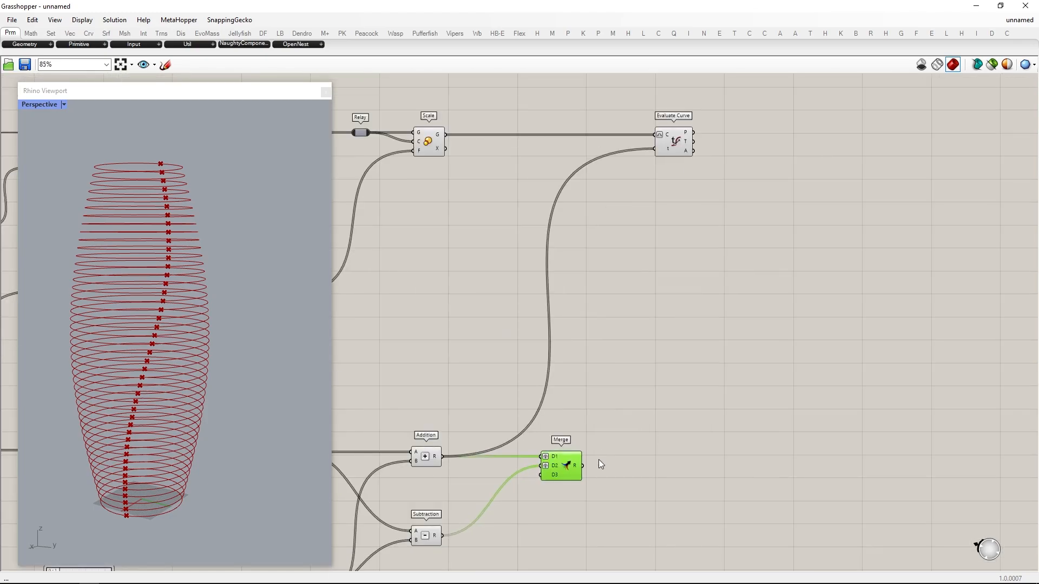
left_click_drag(649, 261, 656, 149)
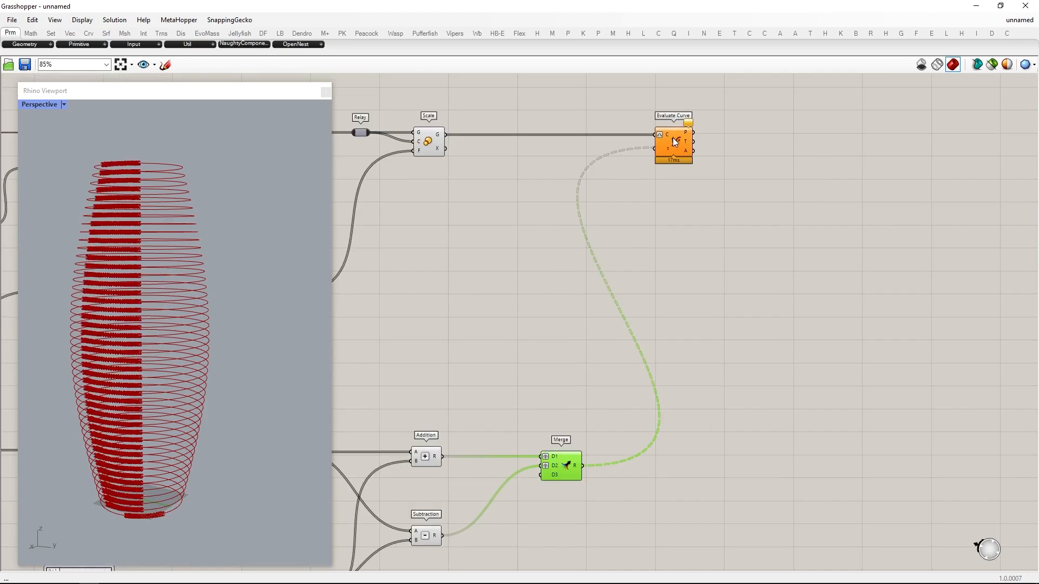
Add two Param Viewers to compare the data structure of the Scale geometry output with that of the Merge result.
right_click_drag(596, 145, 663, 155)
double_click(768, 309)
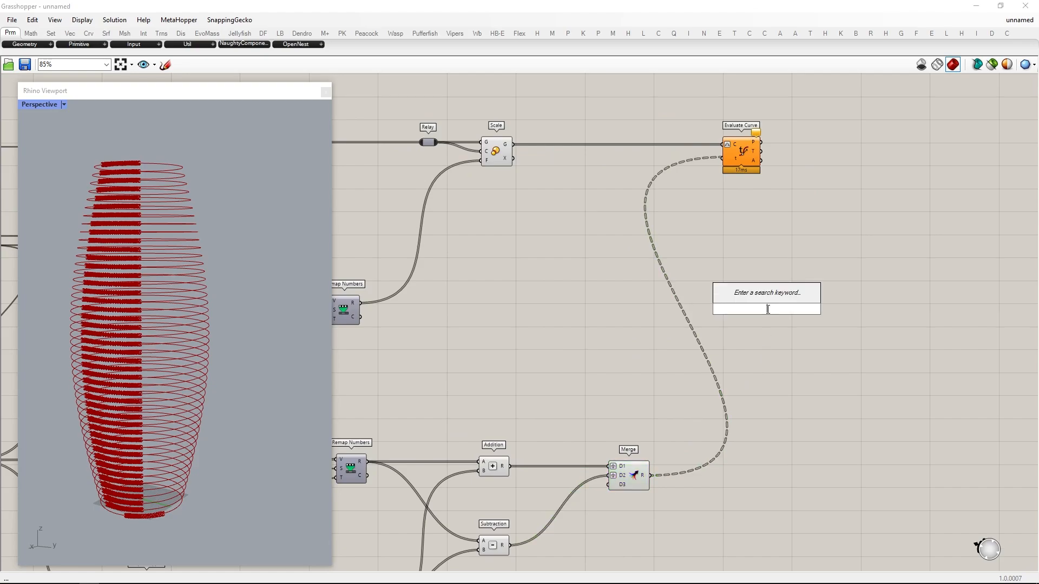
type("pv")
key("Return")
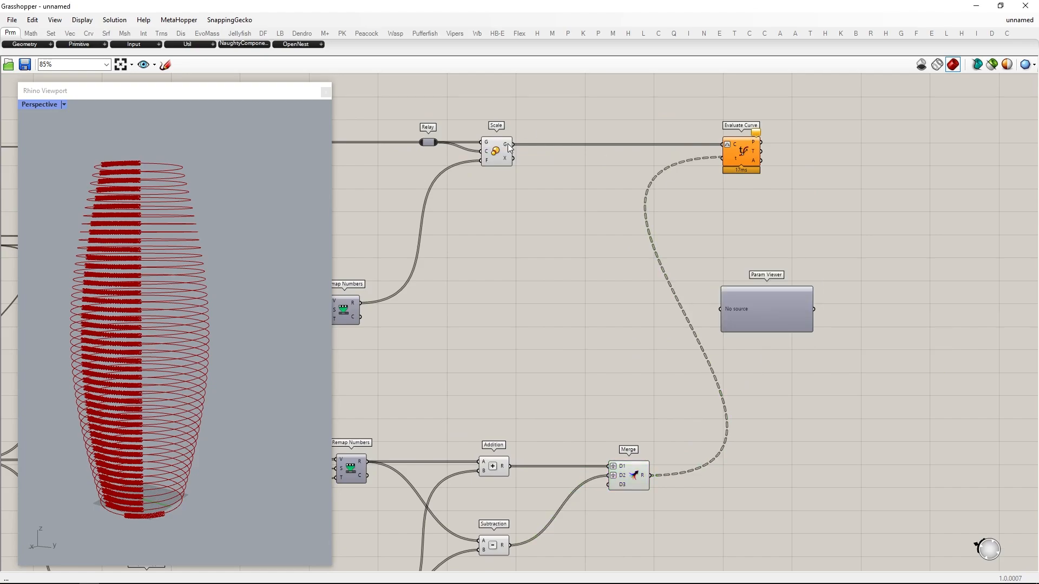
left_click_drag(714, 333, 771, 387)
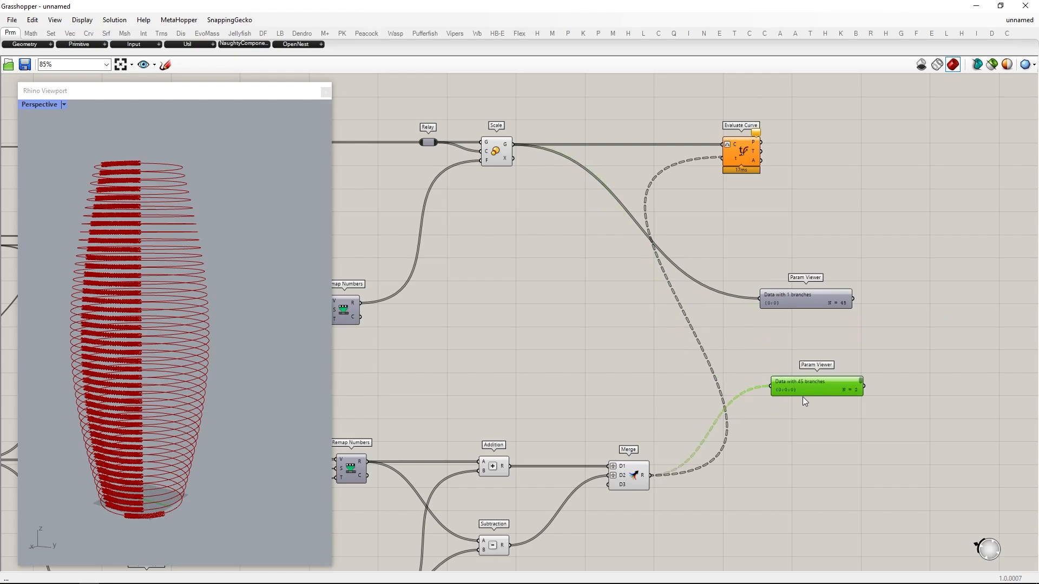
scroll(813, 331, "up", 5)
scroll(800, 449, "down", 5)
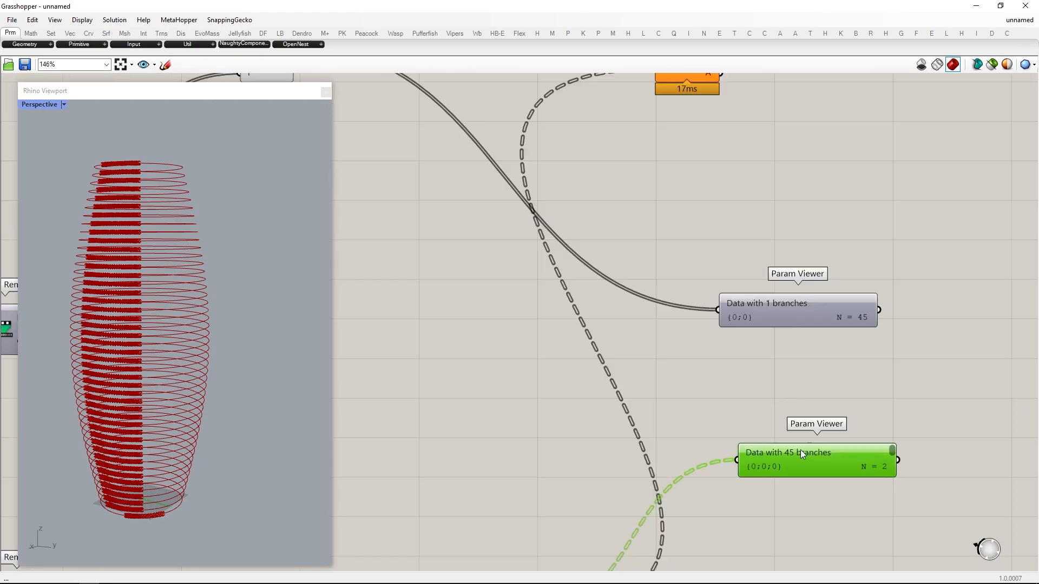
Graft the geometry output of Scale and delete both Param Viewers.
right_click(448, 178)
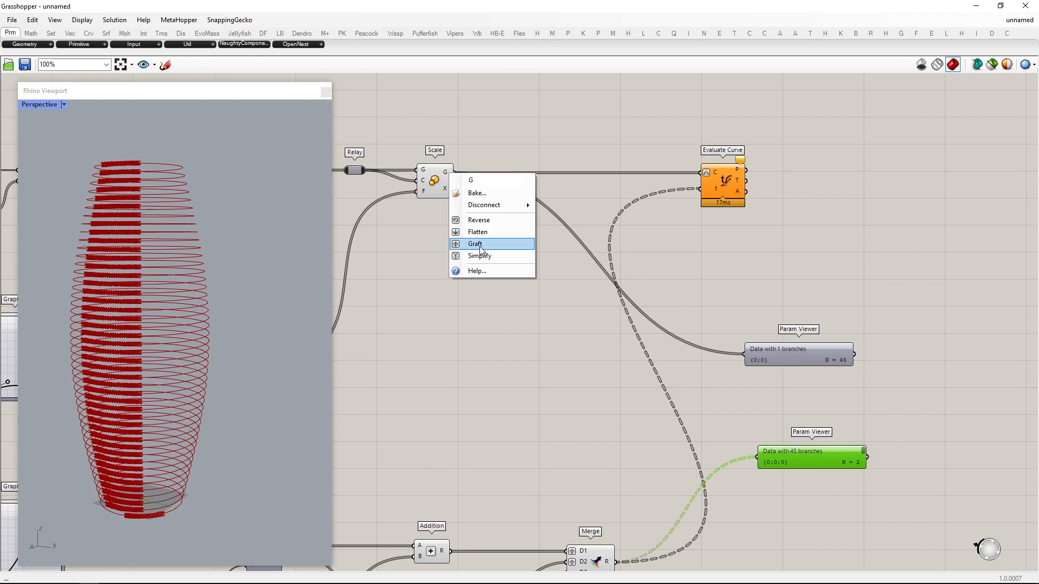
left_click(477, 245)
left_click_drag(843, 491, 717, 283)
key("Delete")
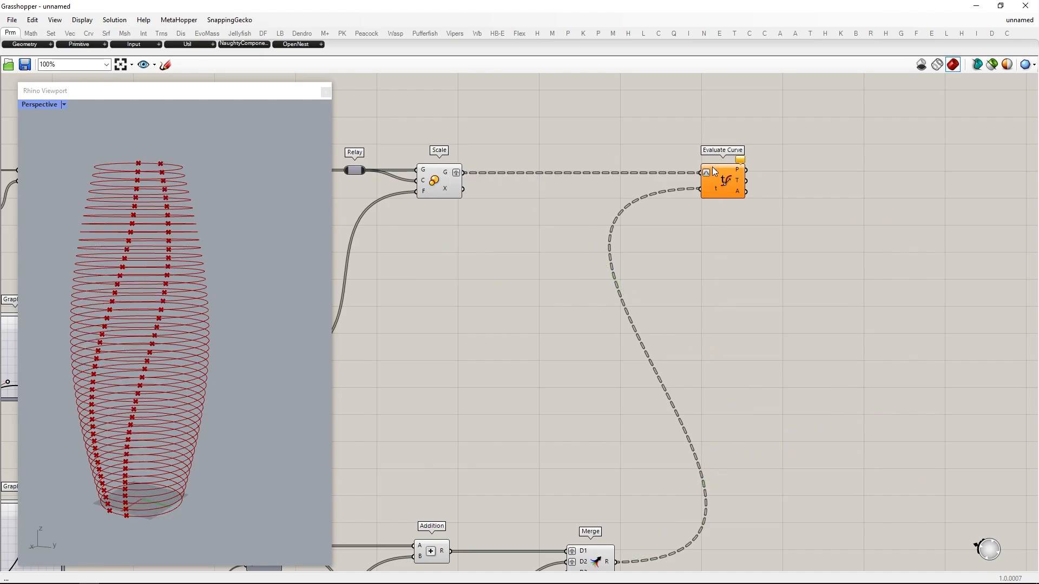
Move Evaluate Curve farther away from Scale and inspect the two point rows on the vase.
left_click_drag(712, 168, 907, 168)
left_click(618, 316)
right_click_drag(154, 397, 182, 402)
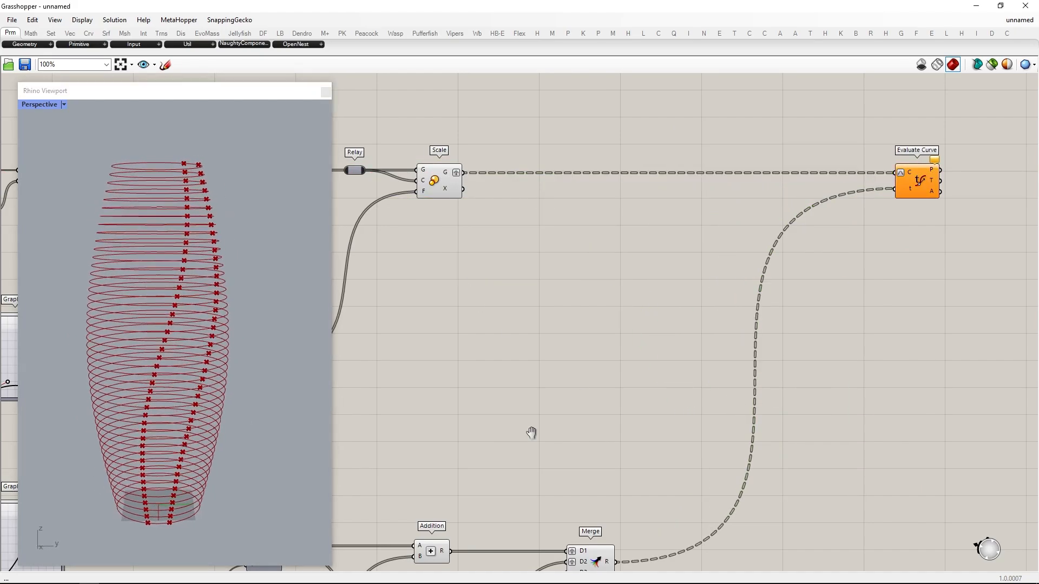
Set the third chain's Domain start slider to 0.0235 and its Domain end slider to 0.0459.
right_click_drag(531, 431, 755, 265)
right_click_drag(519, 462, 744, 284)
scroll(745, 284, "down", 2)
scroll(601, 414, "up", 6)
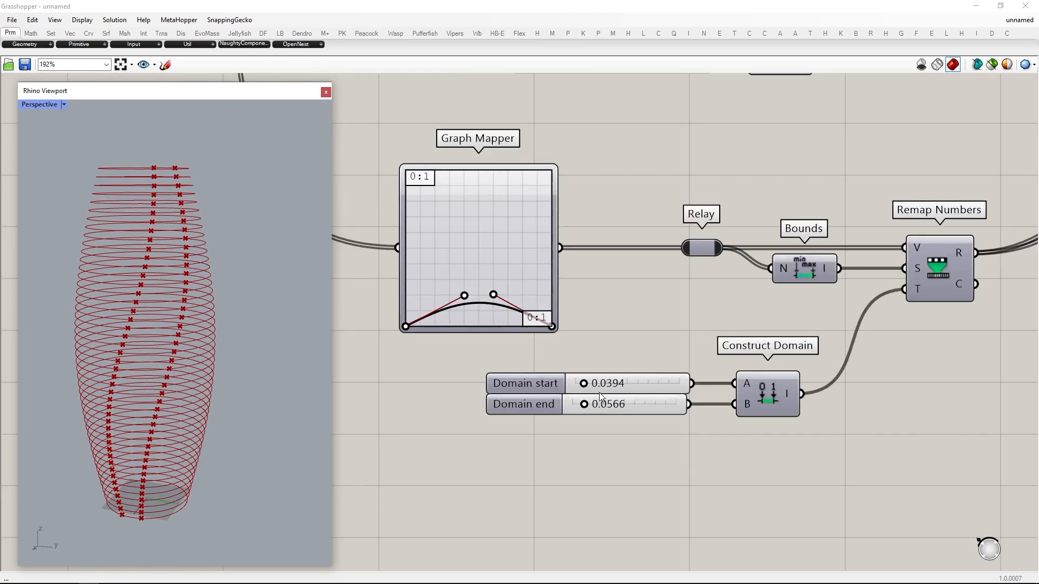
left_click_drag(552, 374, 562, 412)
scroll(566, 434, "up", 2)
right_click_drag(167, 358, 156, 383)
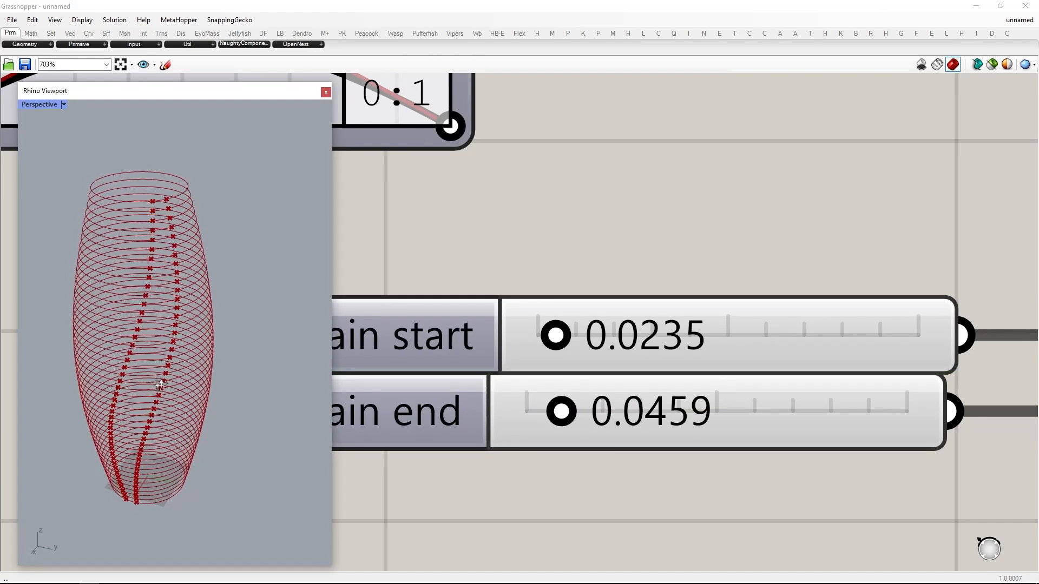
Add a second Addition component with the first Addition's result in A and a 0.50 panel in B.
scroll(565, 418, "down", 9)
right_click_drag(816, 343, 728, 370)
double_click(729, 370)
type("+")
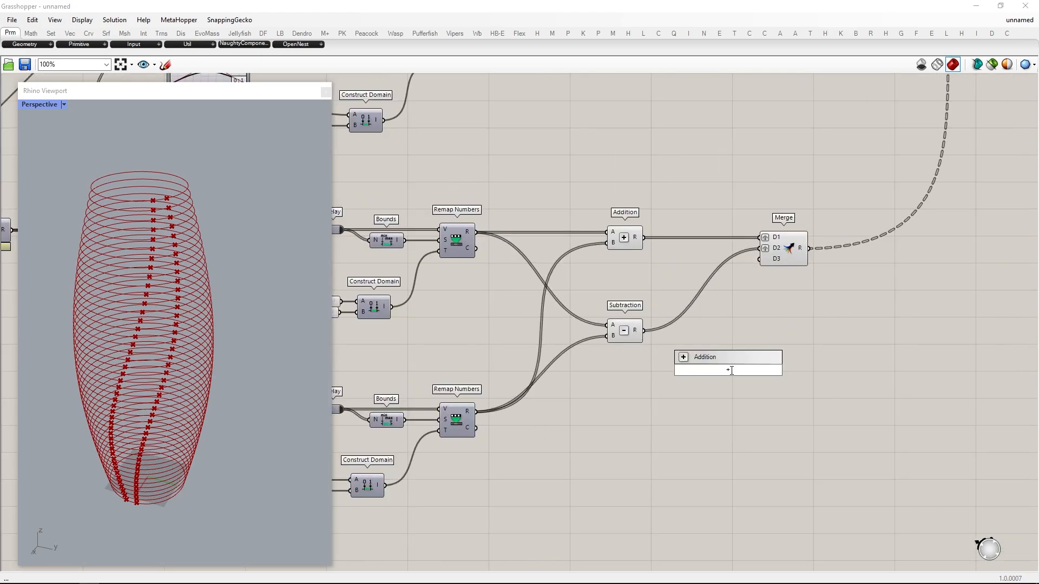
key("Return")
scroll(693, 277, "up", 1)
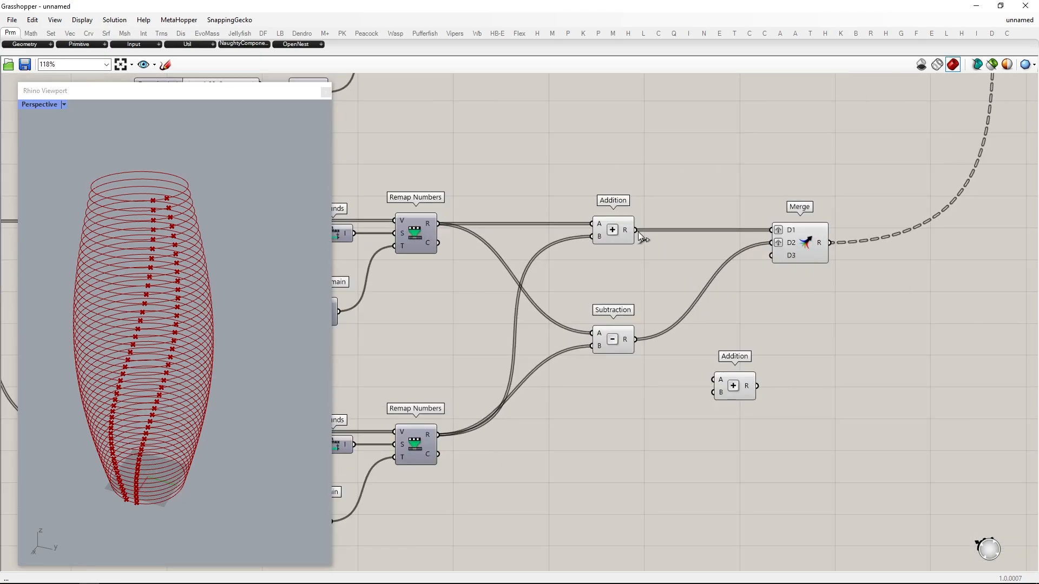
double_click(641, 400)
type("//0.50")
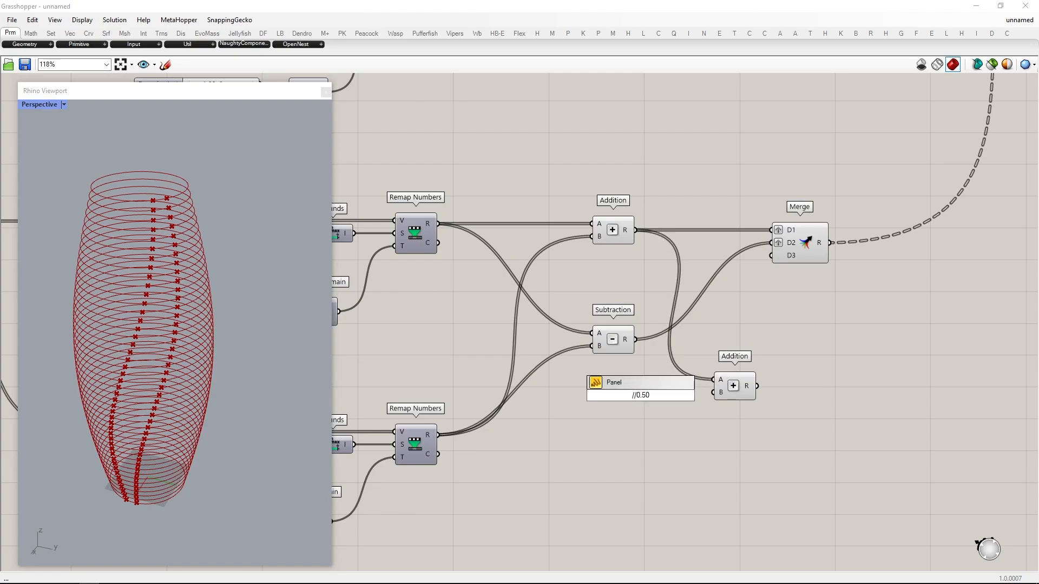
key("Return")
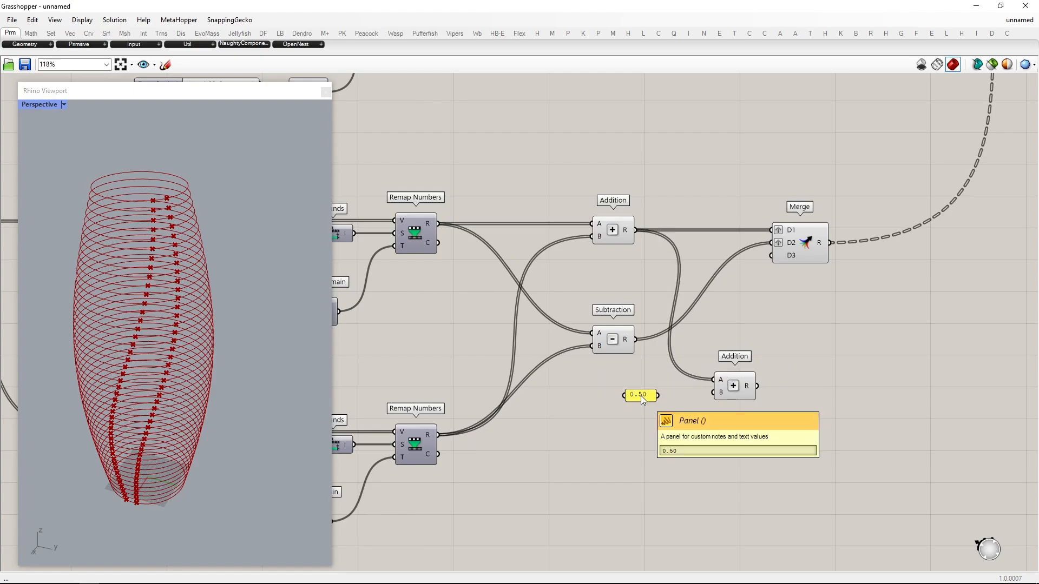
left_click_drag(658, 395, 734, 392)
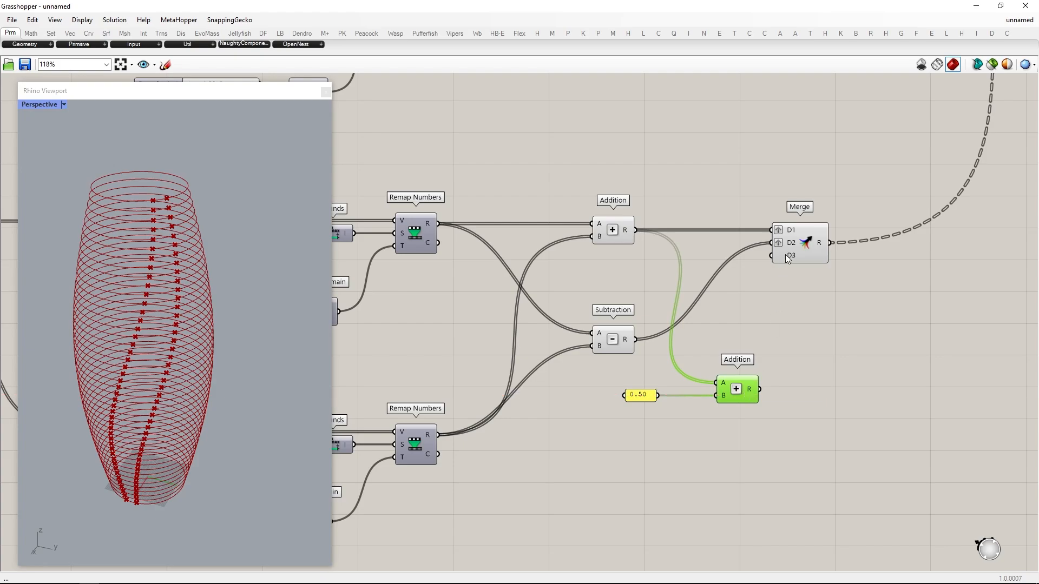
Graft Merge's D3 input, wire the second Addition's result into it, and move Merge farther along the canvas.
right_click(786, 256)
left_click(806, 345)
left_click_drag(778, 279, 918, 245)
Add a third Addition component fed by the Subtraction result and the 0.50 panel, and make the panel taller.
left_click_drag(799, 449, 645, 395)
left_click_drag(737, 392, 787, 372)
left_click(720, 294)
left_click(738, 265)
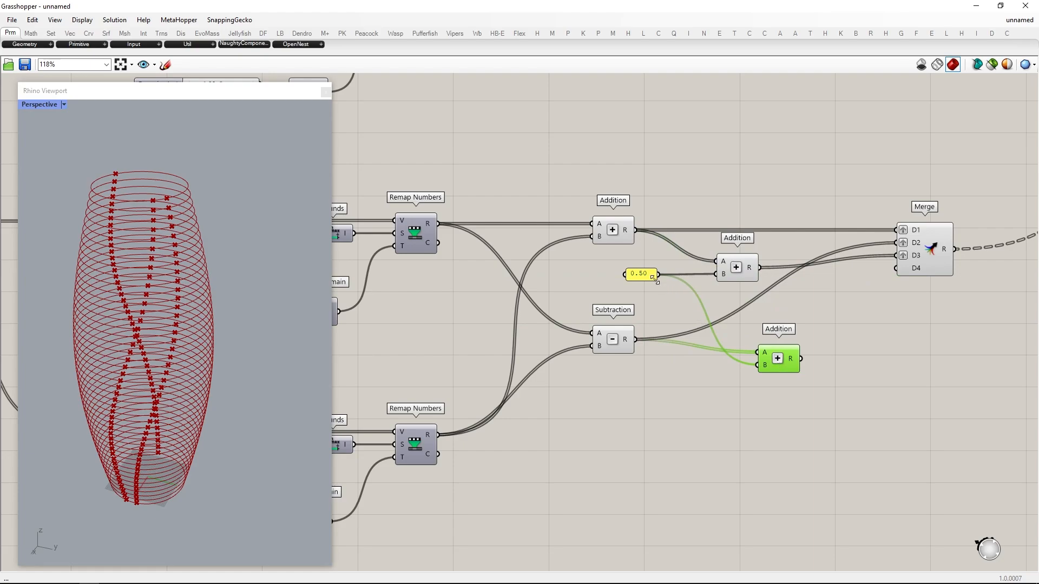
left_click_drag(653, 278, 674, 299)
left_click(737, 266)
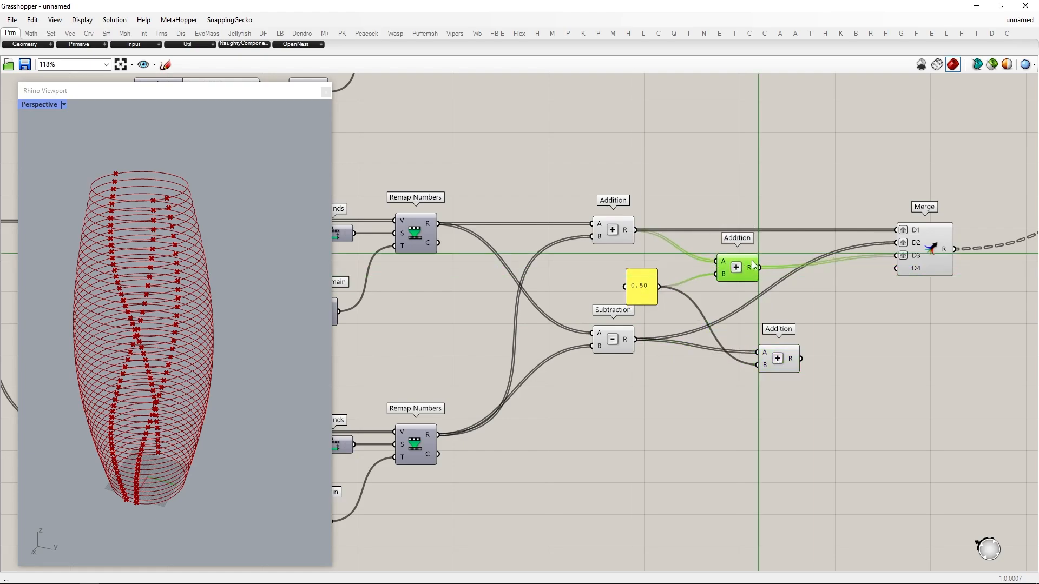
Graft Merge's D4 input and wire the third Addition's result into it.
right_click(903, 267)
left_click(917, 349)
left_click_drag(800, 359, 897, 268)
right_click_drag(179, 290, 219, 311)
Set the third chain's Domain start slider to 0.0258 and its Domain end slider to 0.0527.
left_click_drag(613, 339, 617, 350)
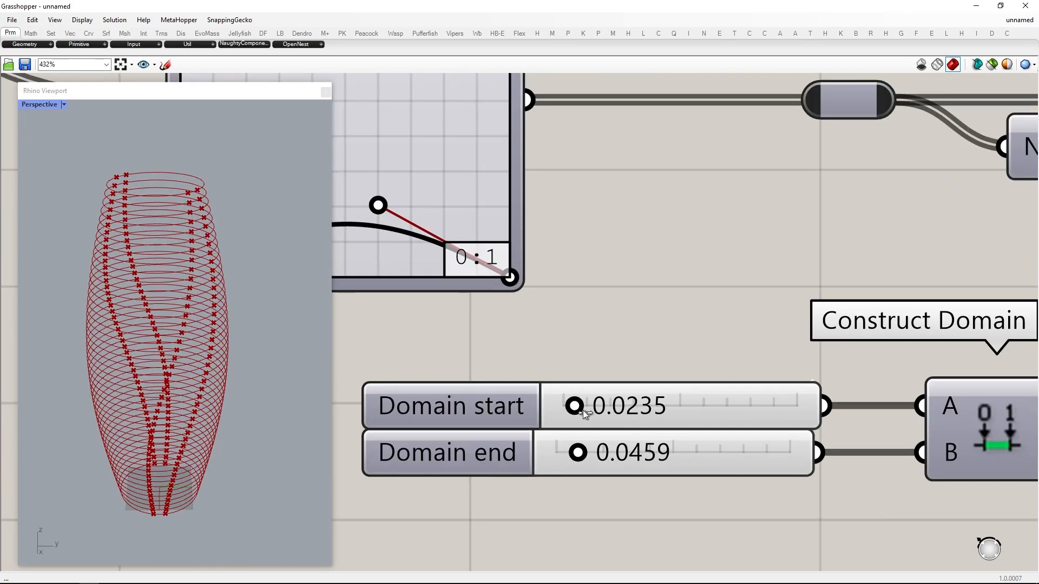
left_click_drag(576, 407, 541, 409)
mouse_move(578, 452)
left_mouse_down()
mouse_move(519, 453)
mouse_move(573, 454)
left_mouse_up()
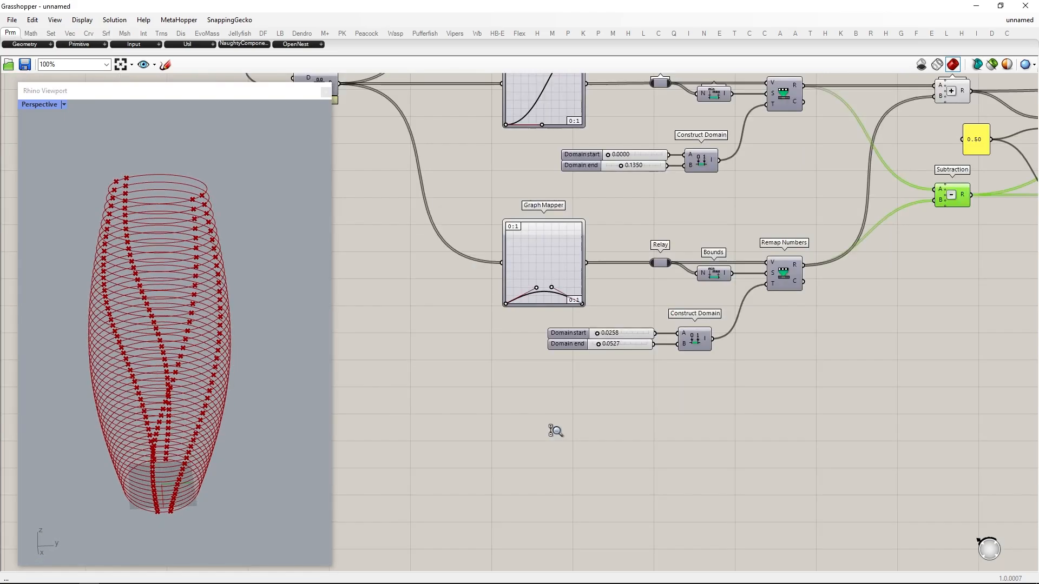
scroll(777, 165, "down", 3)
Examine the warning message on the Evaluate Curve component.
left_click(761, 184)
scroll(844, 178, "up", 5)
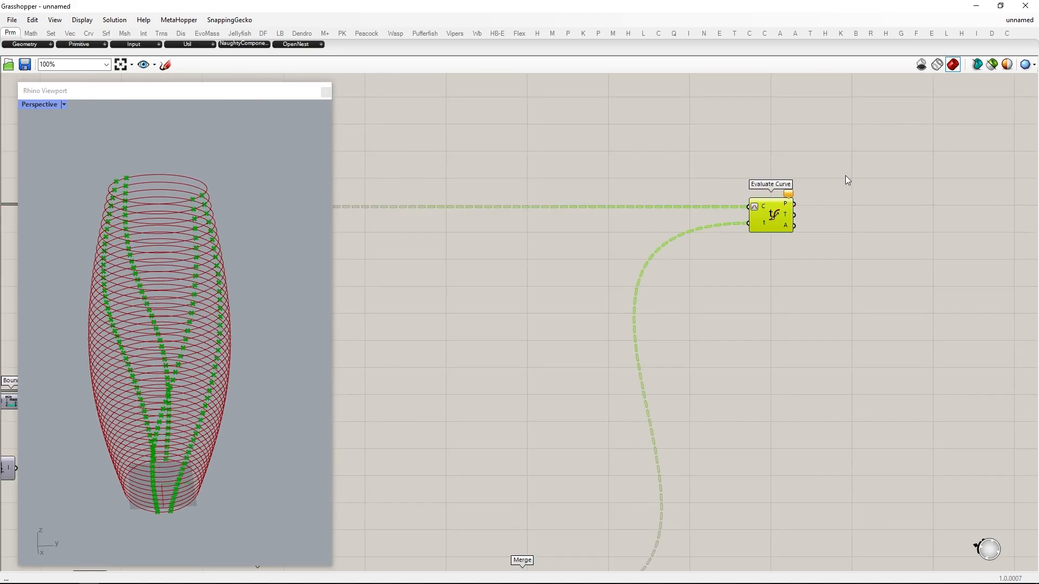
left_click(713, 229)
left_click(666, 264)
left_click_drag(674, 271, 692, 271)
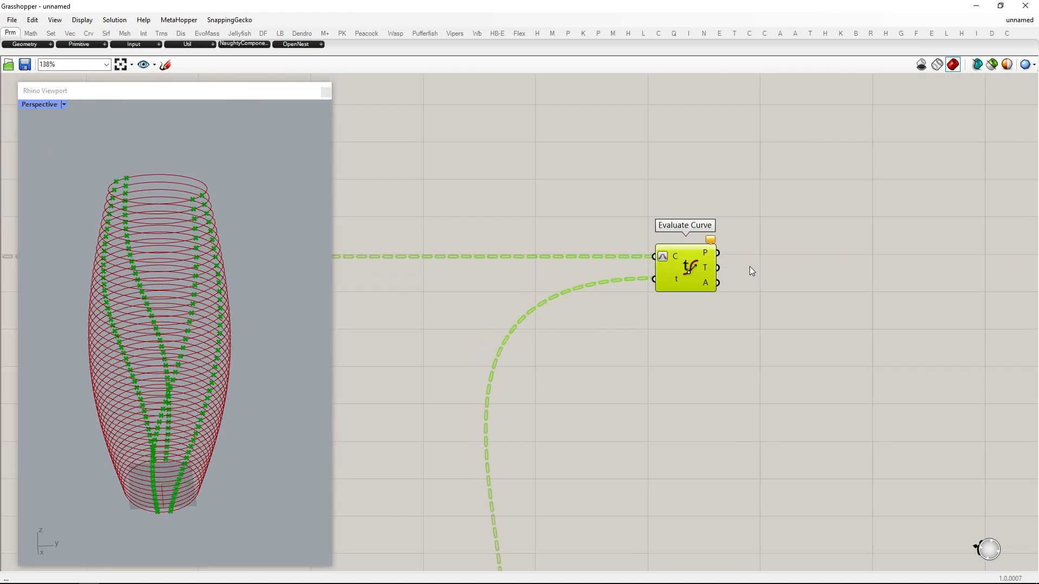
left_click(749, 266)
mouse_move(711, 237)
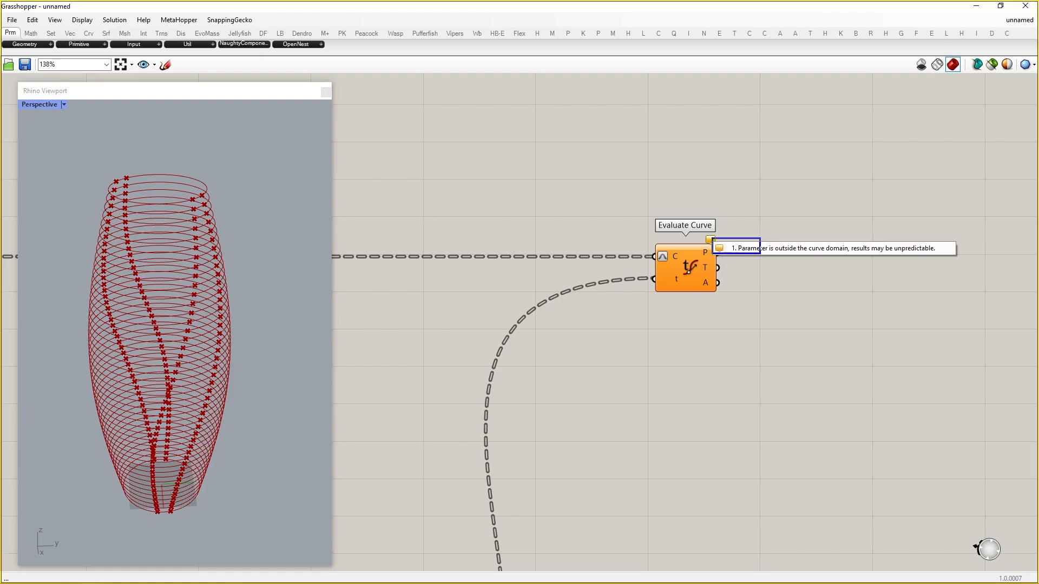
left_click_drag(904, 259, 960, 261)
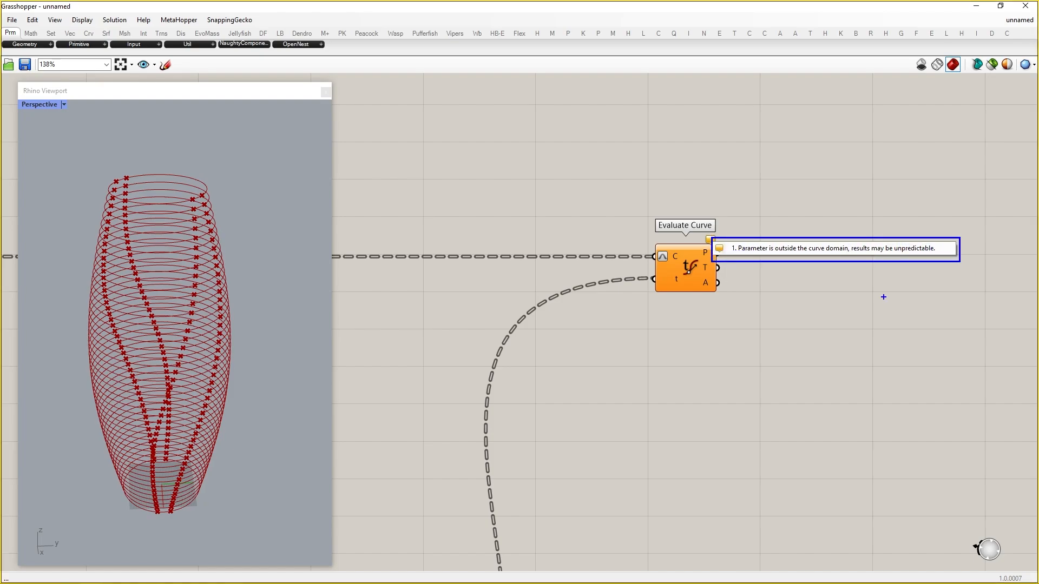
key("Escape")
Add a panel fed by the Merge result and enlarge it so several branches of parameter values can be read.
scroll(722, 272, "down", 2)
scroll(722, 346, "up", 2)
double_click(702, 353)
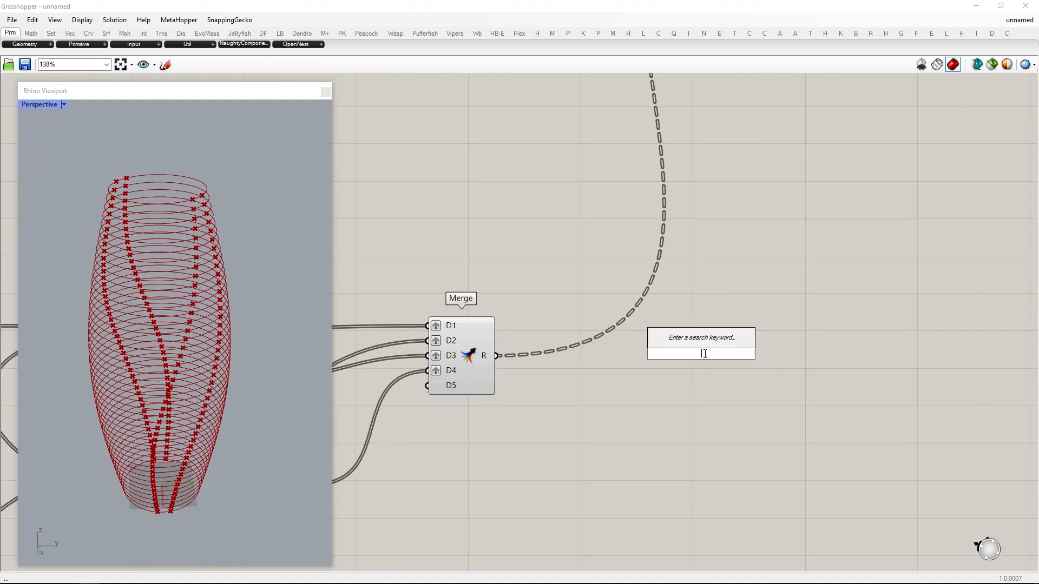
type("//")
key("Return")
left_click_drag(498, 356, 641, 354)
left_click_drag(654, 388, 654, 581)
scroll(779, 249, "up", 1)
mouse_move(689, 346)
left_mouse_down()
mouse_move(779, 249)
mouse_move(788, 258)
left_mouse_up()
Move the parameter panel farther away from Merge to leave space between them.
key("ctrl+2")
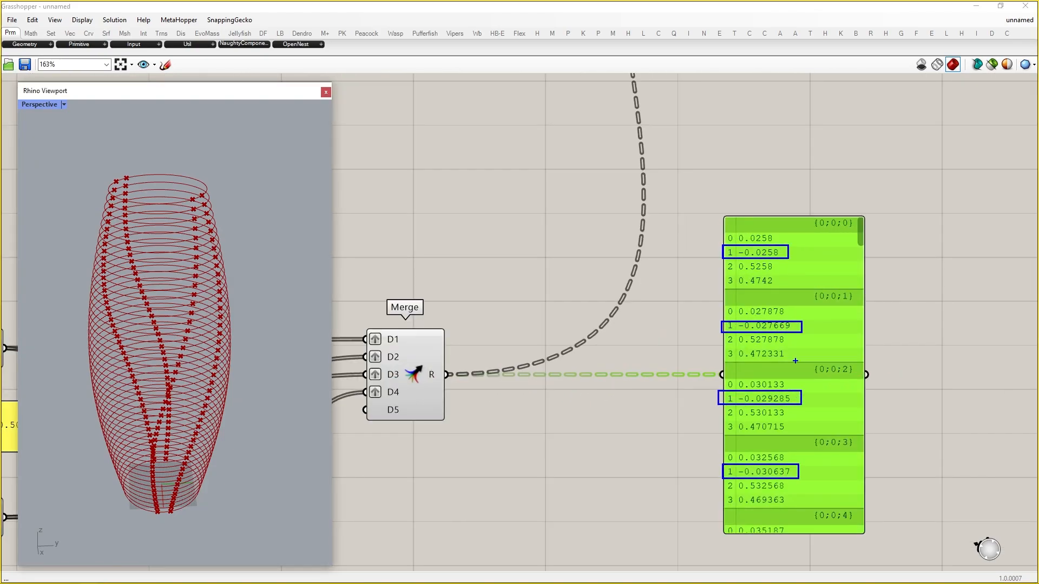
key("Escape")
scroll(767, 345, "down", 1)
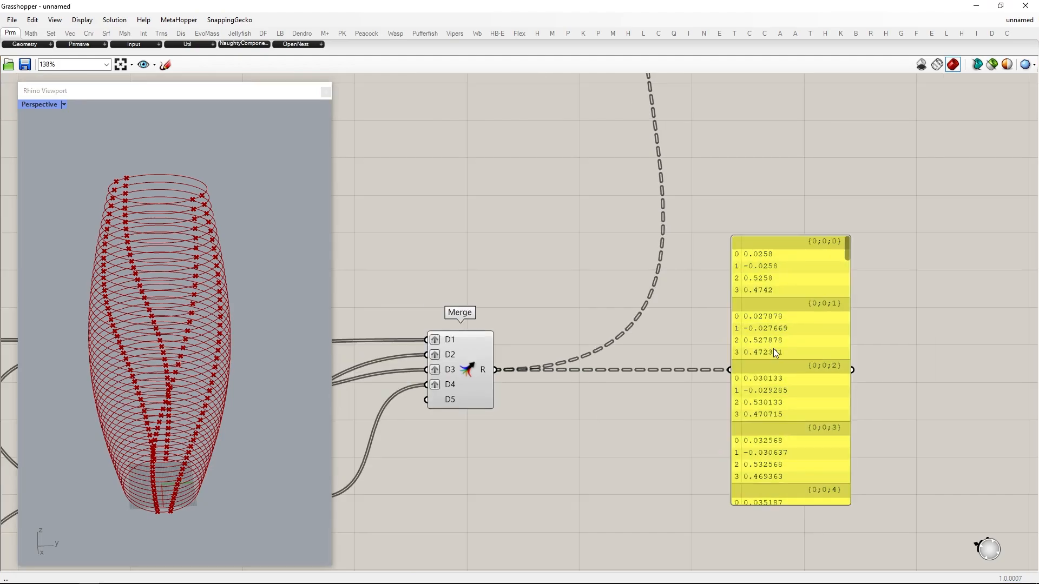
left_click_drag(774, 349, 986, 349)
left_click(823, 346)
scroll(824, 345, "down", 1)
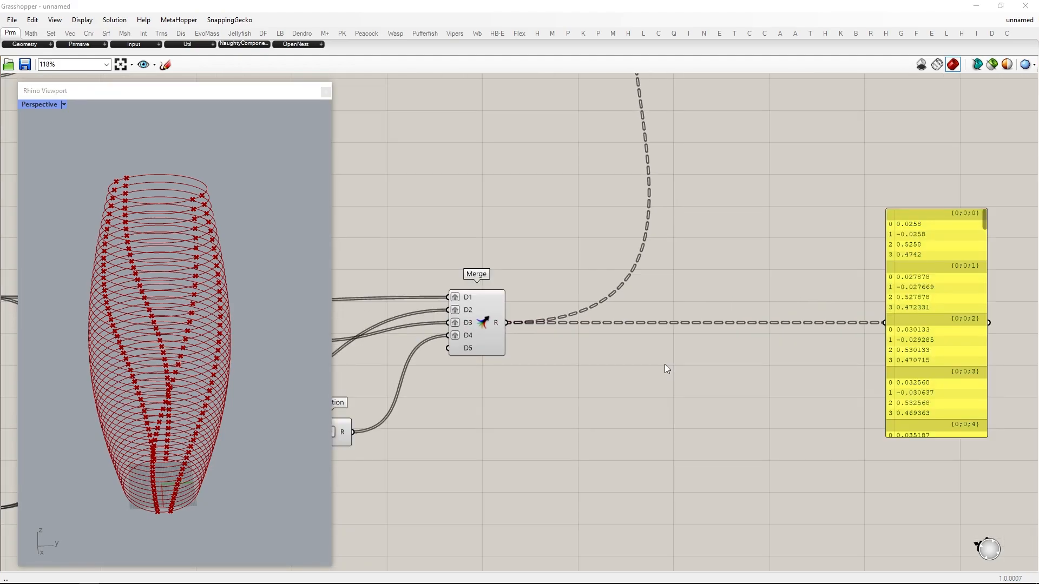
Add an Expression component between Merge and the panel and remove its y input.
double_click(665, 364)
type("expretion")
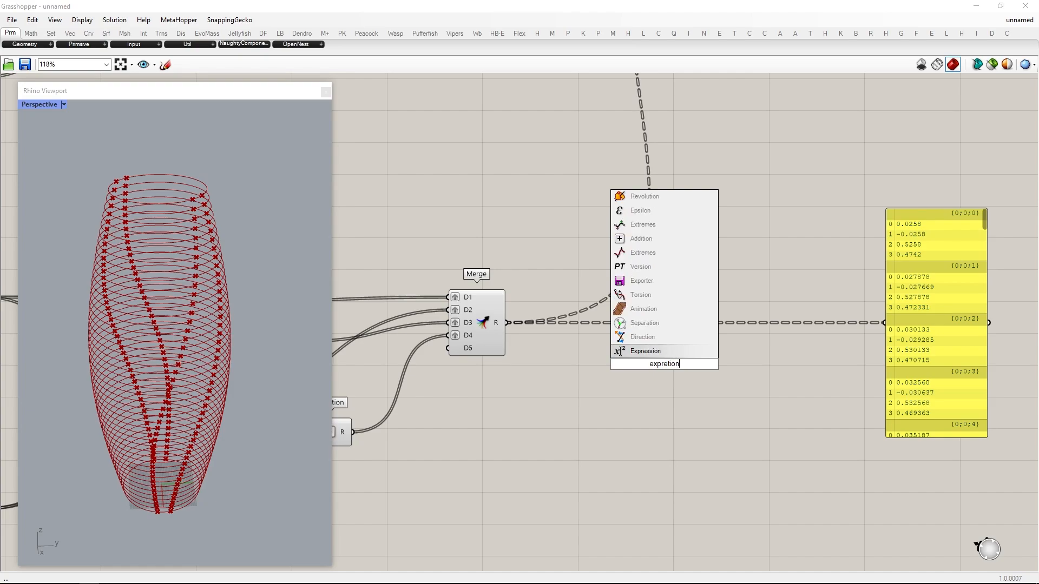
key("Return")
scroll(561, 341, "up", 3)
scroll(621, 390, "up", 5)
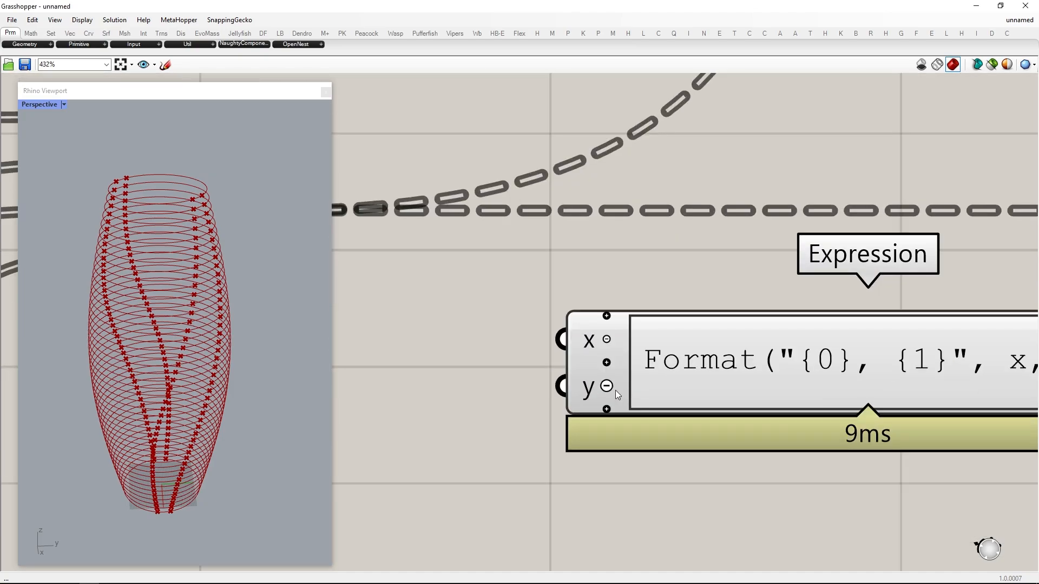
left_click(609, 388)
Feed the Merge result into the Expression's x input and set its formula to if((x<1) and (x>0), x, abs(1-(abs(x)))).
scroll(613, 383, "down", 5)
scroll(587, 367, "down", 4)
left_click_drag(586, 365, 404, 369)
scroll(664, 371, "up", 2)
left_click(664, 372)
double_click(600, 365)
type("if()")
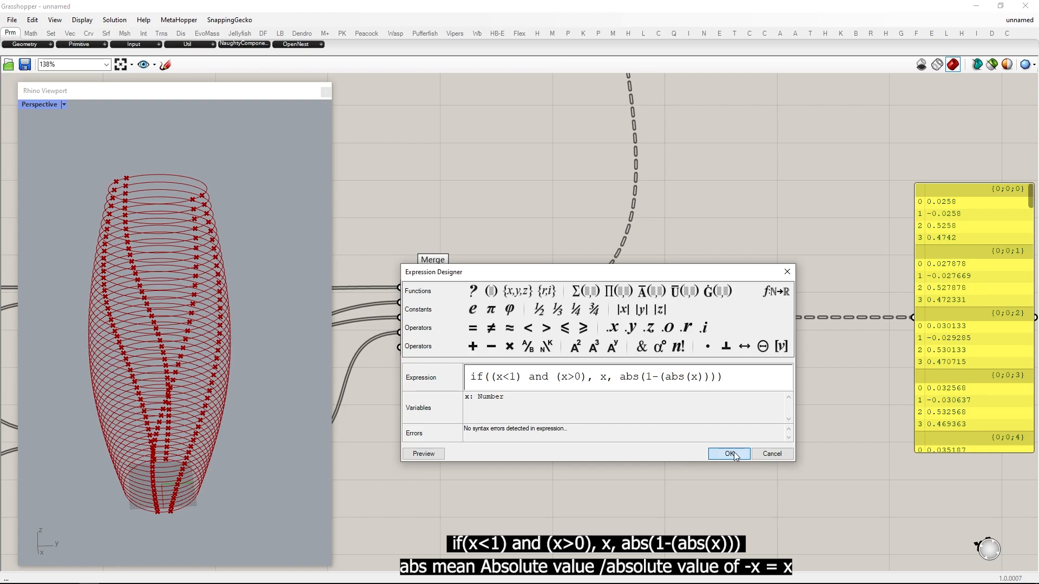
left_click(730, 453)
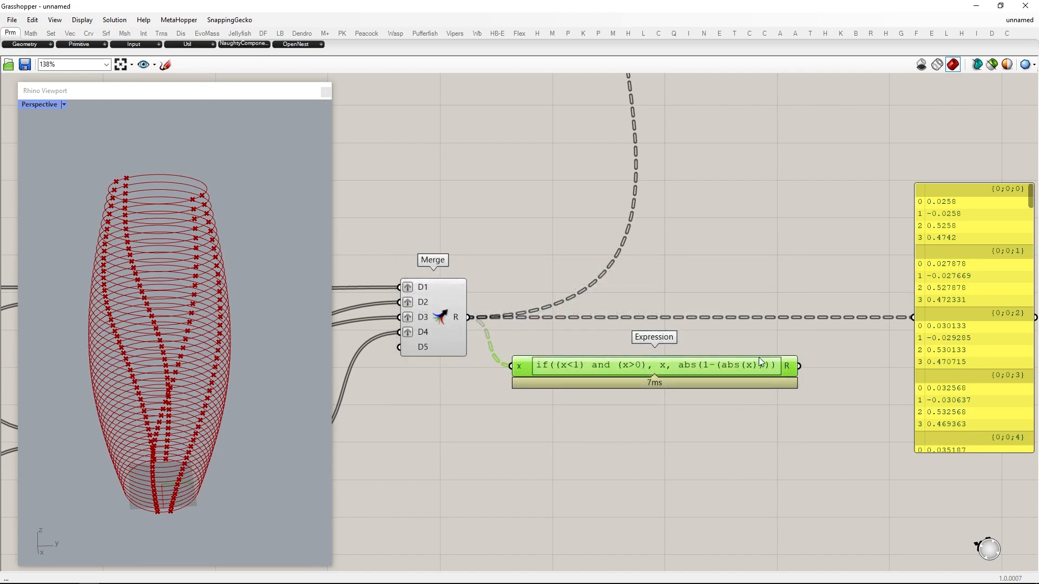
Feed the panel from the Expression result in place of Merge, and align the Expression between Merge and the panel.
scroll(647, 368, "down", 3)
scroll(665, 369, "up", 2)
left_click_drag(778, 324, 779, 325)
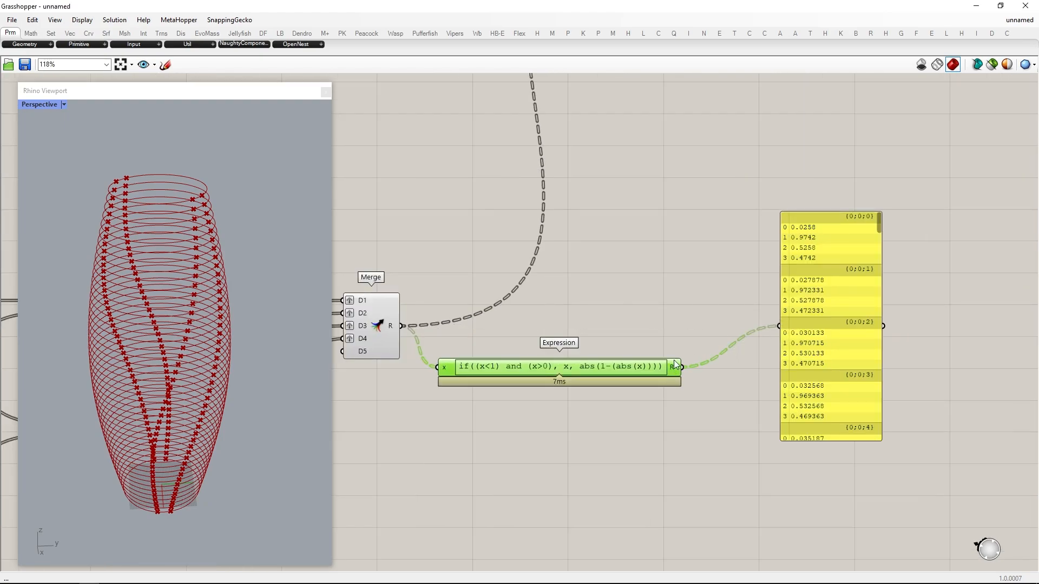
left_click_drag(623, 371, 703, 328)
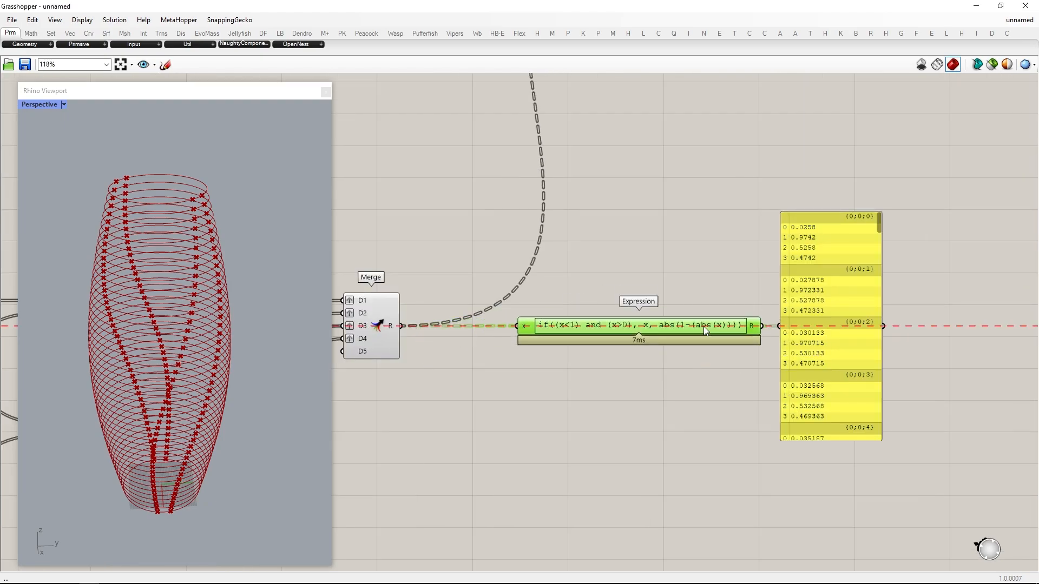
Duplicate the panel, feed the copy from the Merge result, and place it flush beside the first panel for comparison.
left_click(801, 322)
key("ctrl+c")
key("ctrl+v")
left_click_drag(812, 323, 644, 497)
left_click_drag(402, 323, 617, 506)
left_click_drag(678, 449, 971, 269)
left_click_drag(940, 323, 914, 320)
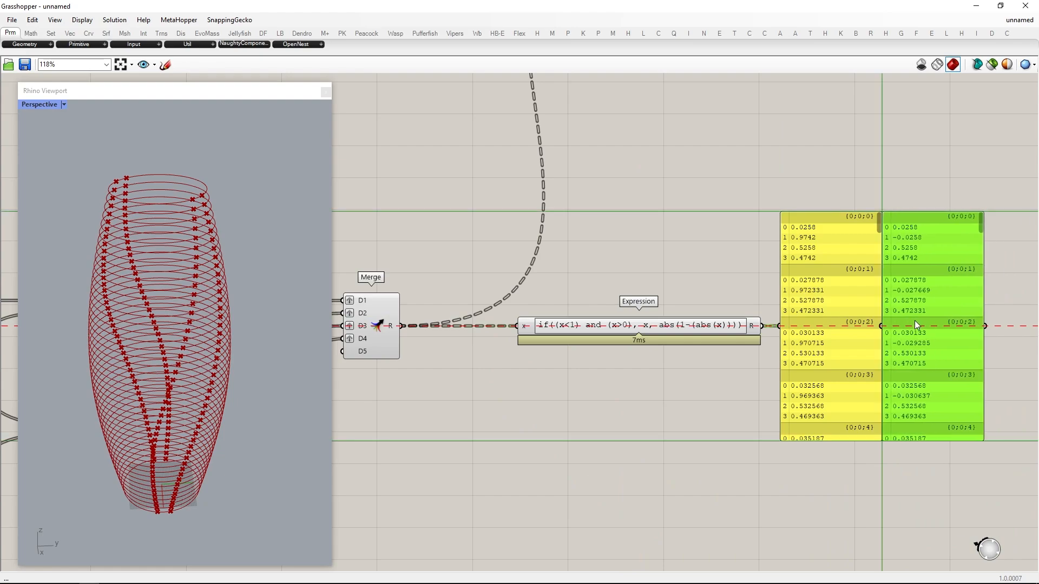
Compare item 1 of the first three branches in the corrected and uncorrected panels.
right_click_drag(901, 318, 698, 329)
scroll(693, 251, "up", 3)
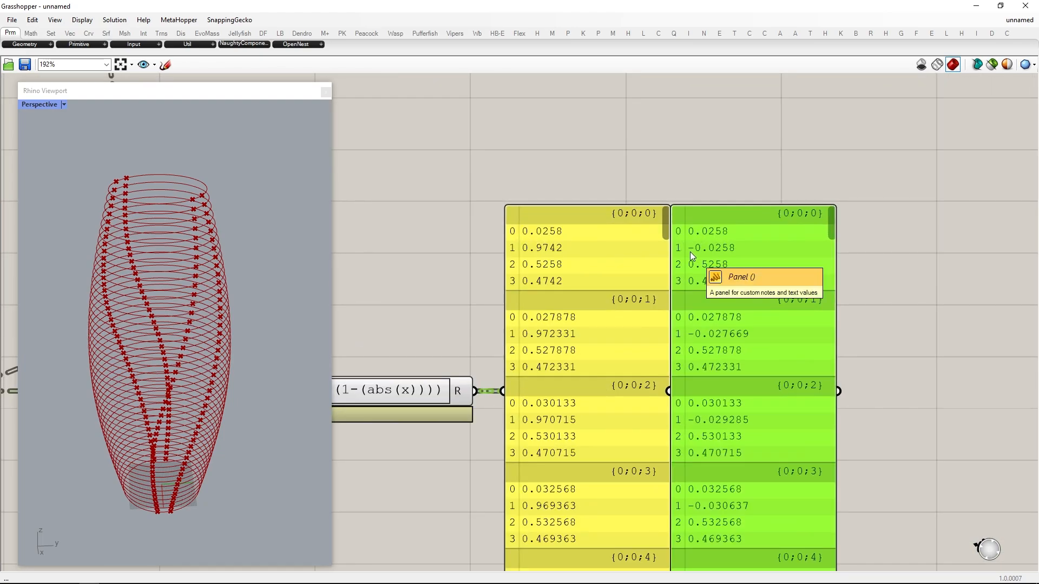
key("ctrl+2")
left_click_drag(513, 243, 755, 257, "ctrl")
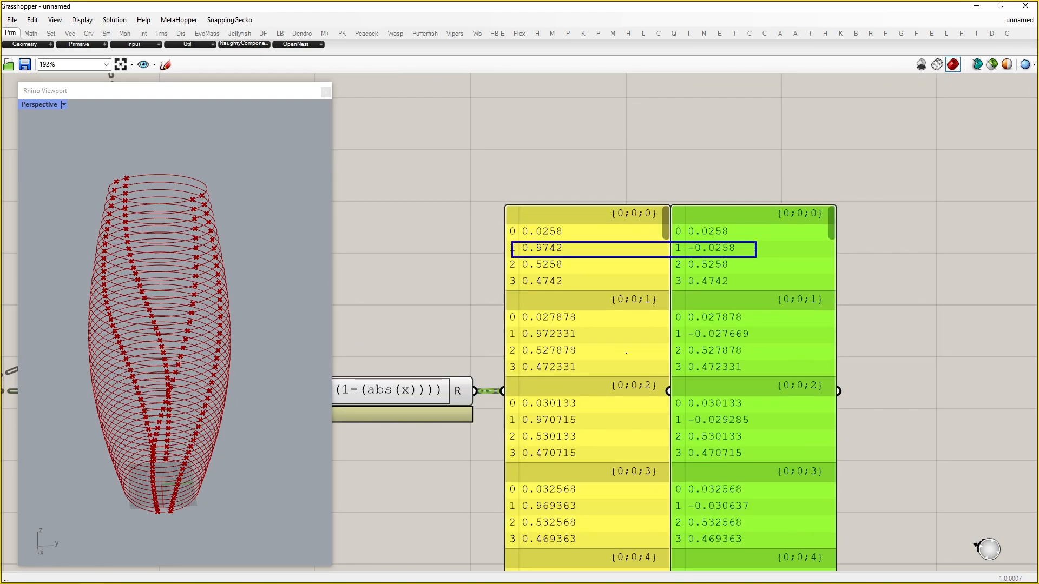
left_click_drag(516, 326, 755, 344, "ctrl")
left_click_drag(517, 413, 763, 426, "ctrl")
key("Escape")
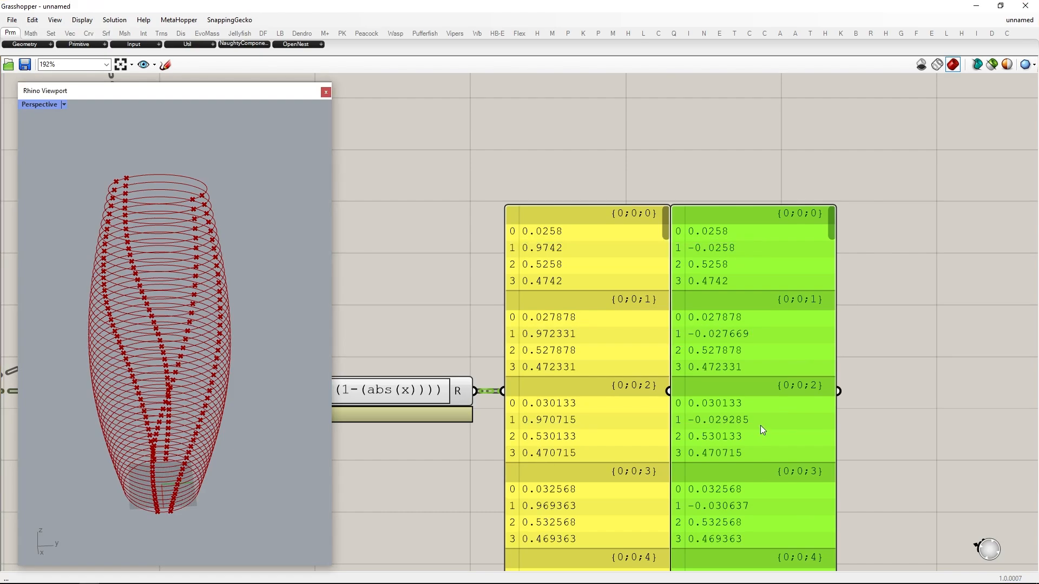
Delete both comparison panels.
left_click(498, 292)
scroll(810, 358, "down", 3)
left_click_drag(886, 452, 719, 274)
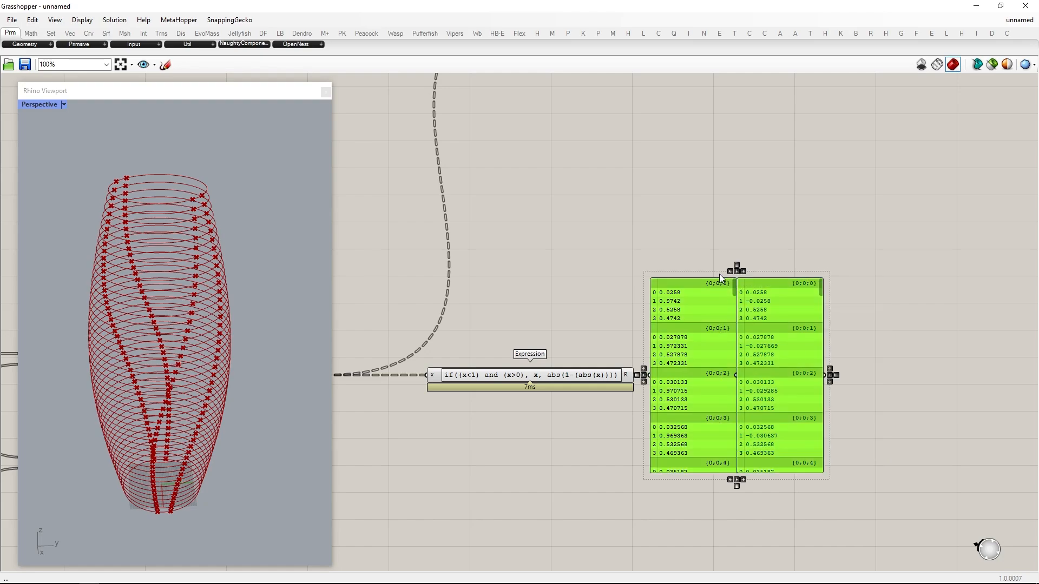
key("Delete")
Move Evaluate Curve farther from the Expression and feed its t input from the Expression result in place of the Merge result.
scroll(667, 384, "down", 1)
right_click_drag(622, 248, 669, 396)
left_click_drag(637, 177, 828, 176)
left_click_drag(751, 263, 805, 179)
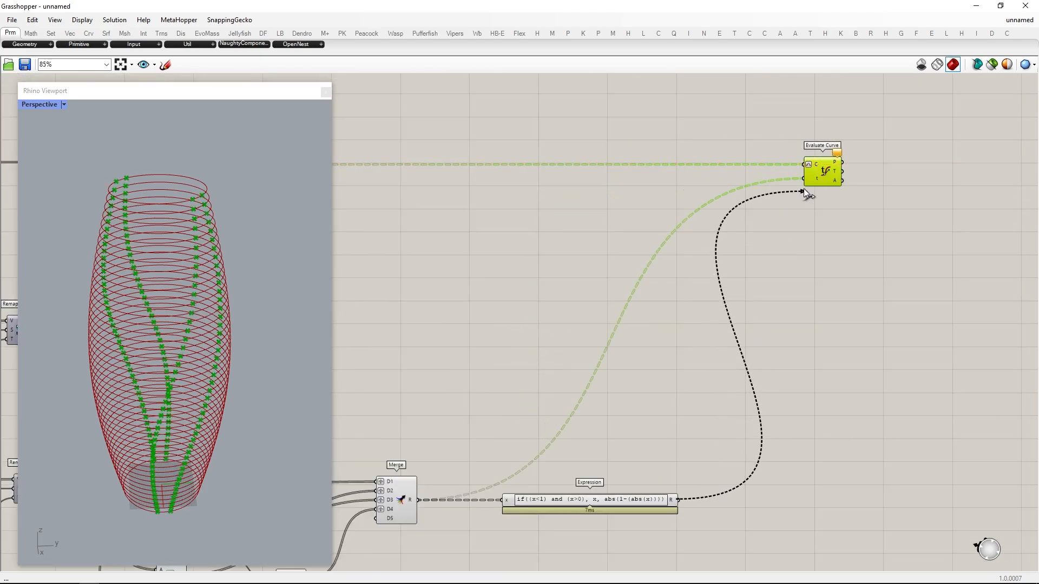
Insert relays on both input wires of Evaluate Curve, move the component away from them, and line up the two relays.
scroll(814, 173, "up", 3)
right_click_drag(827, 135, 809, 184)
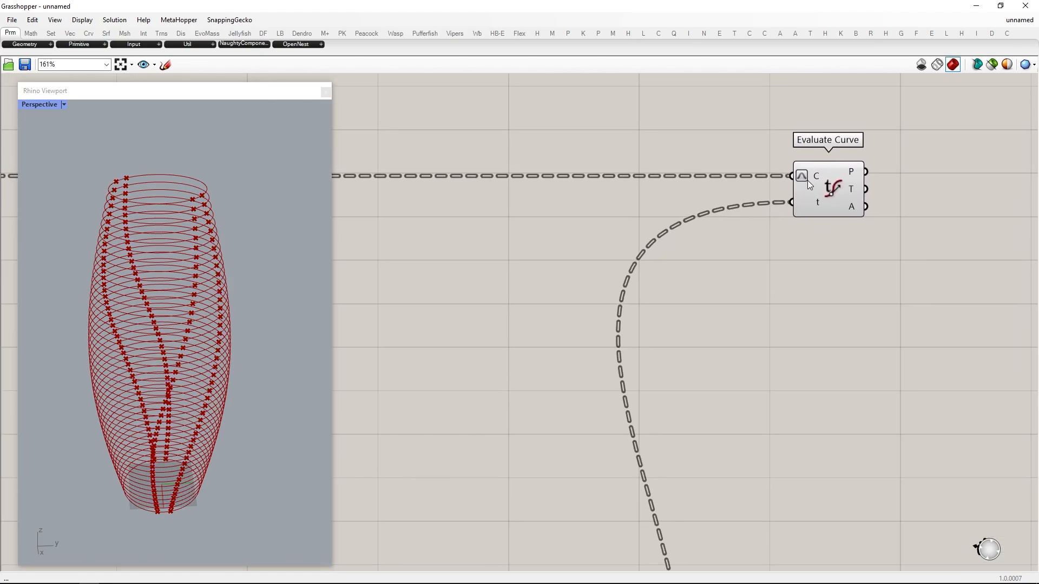
double_click(775, 203)
scroll(700, 235, "down", 1)
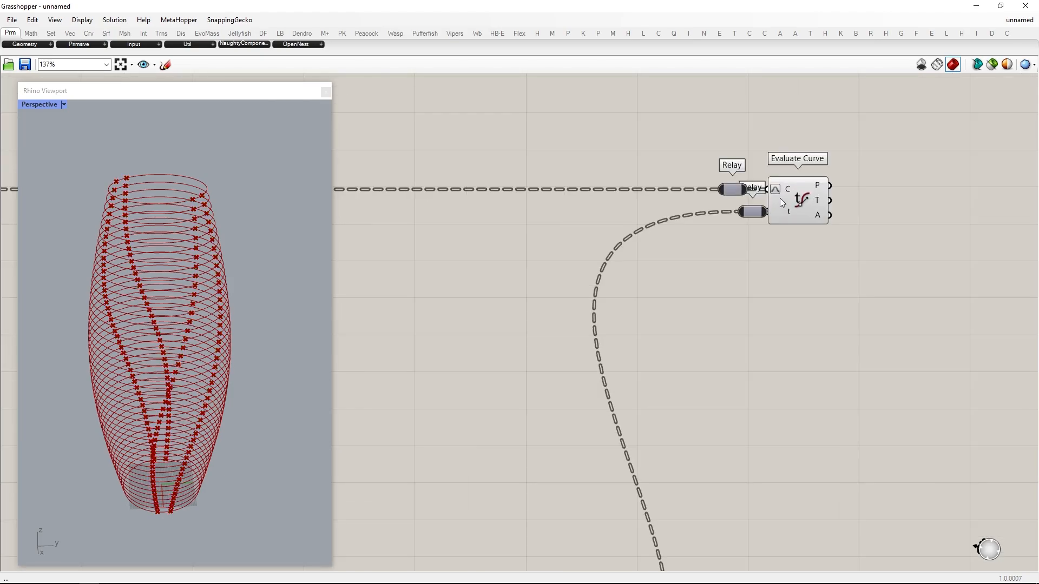
left_click_drag(781, 198, 918, 200)
left_click(721, 211)
left_click_drag(722, 211, 732, 211)
Add a Shatter component below Evaluate Curve, reparameterize its curve input, and feed its C and t inputs from the two relays.
right_click_drag(915, 269, 719, 275)
double_click(719, 275)
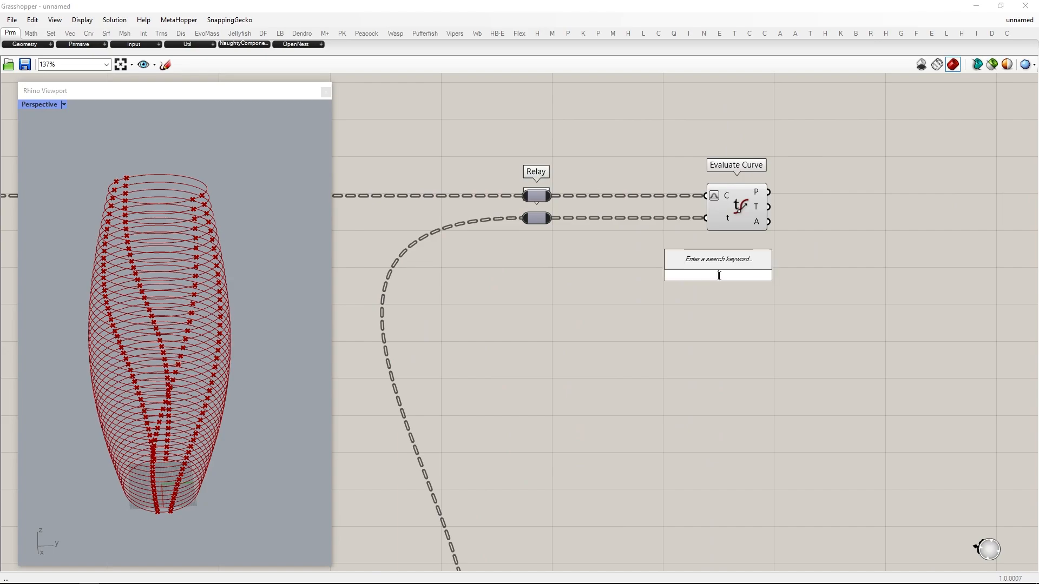
type("shatter")
key("Return")
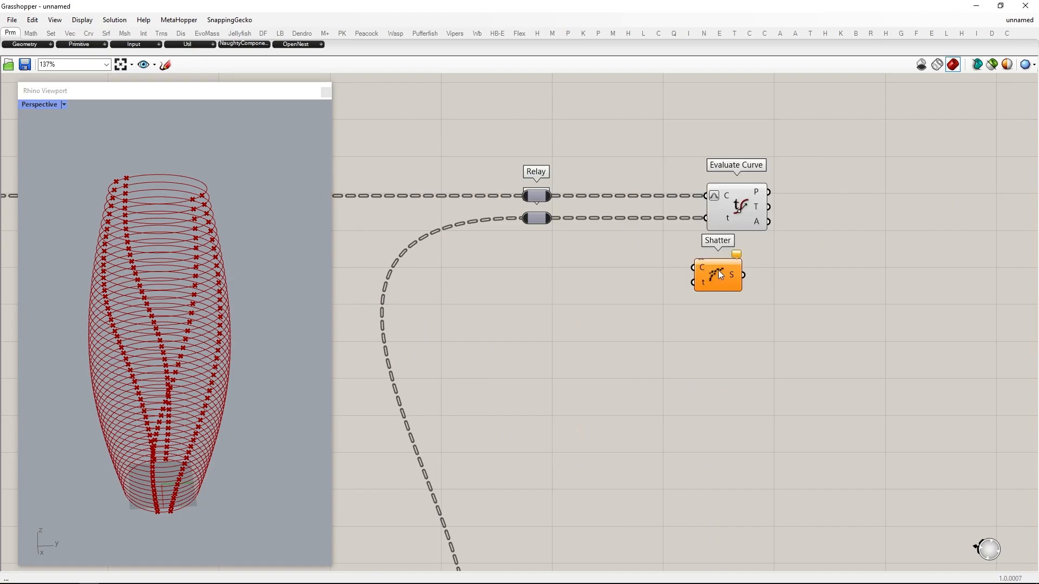
right_click(714, 301)
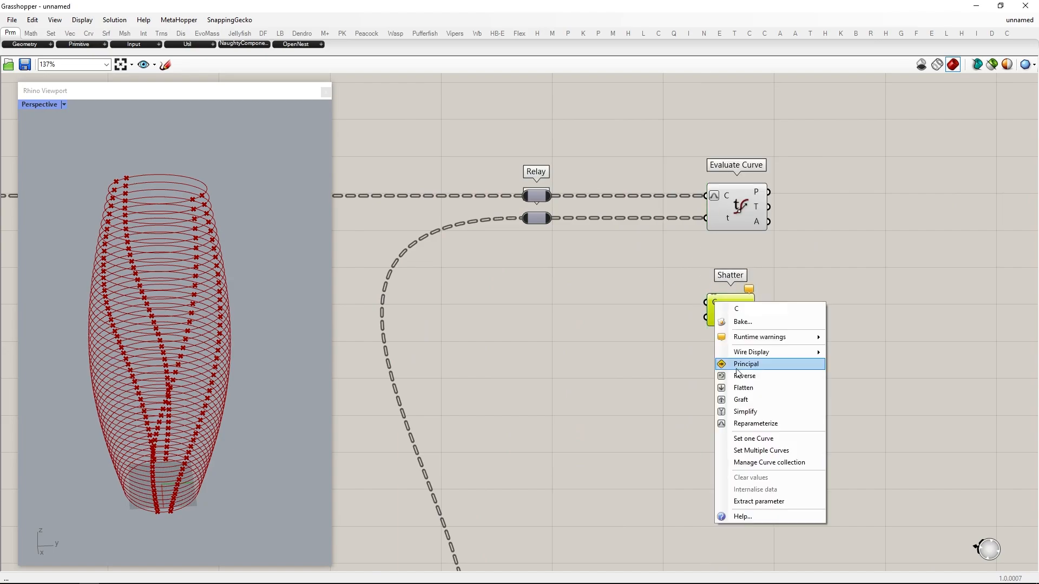
left_click(753, 424)
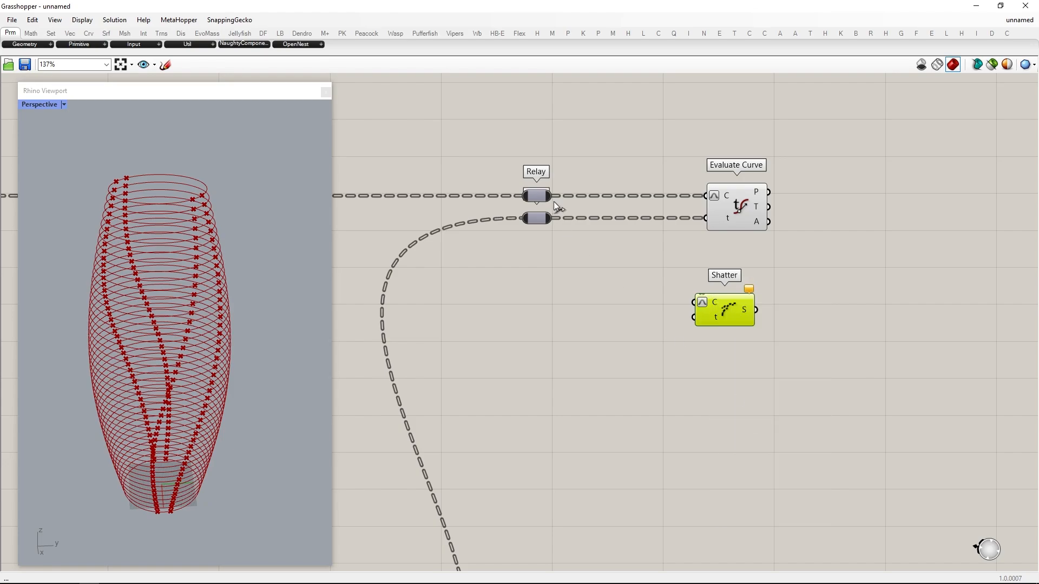
left_click_drag(550, 219, 694, 318)
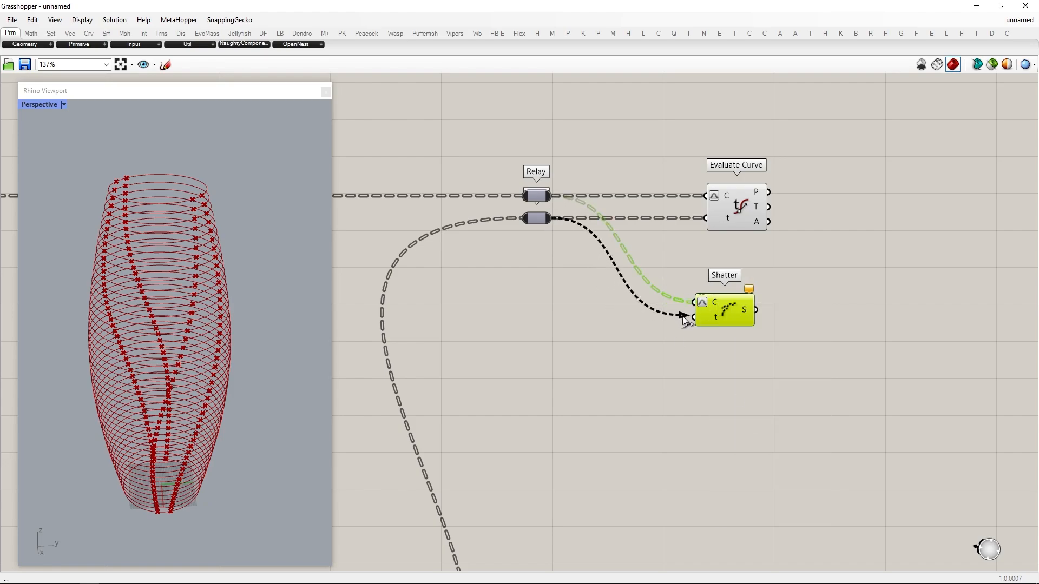
Add a List Item component and connect Shatter's segments to its list input.
right_click_drag(914, 322, 751, 320)
double_click(752, 320)
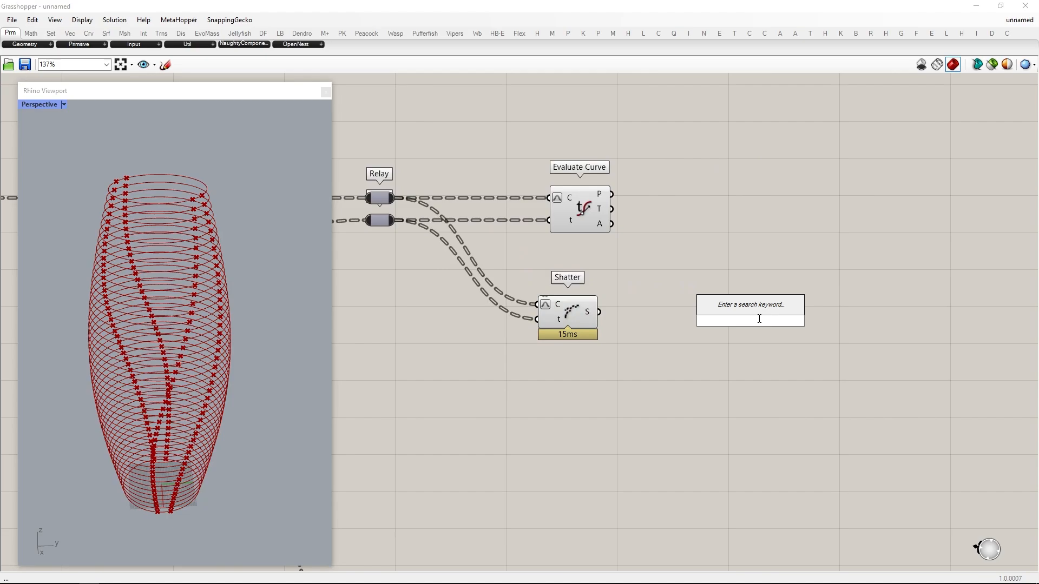
type("list item")
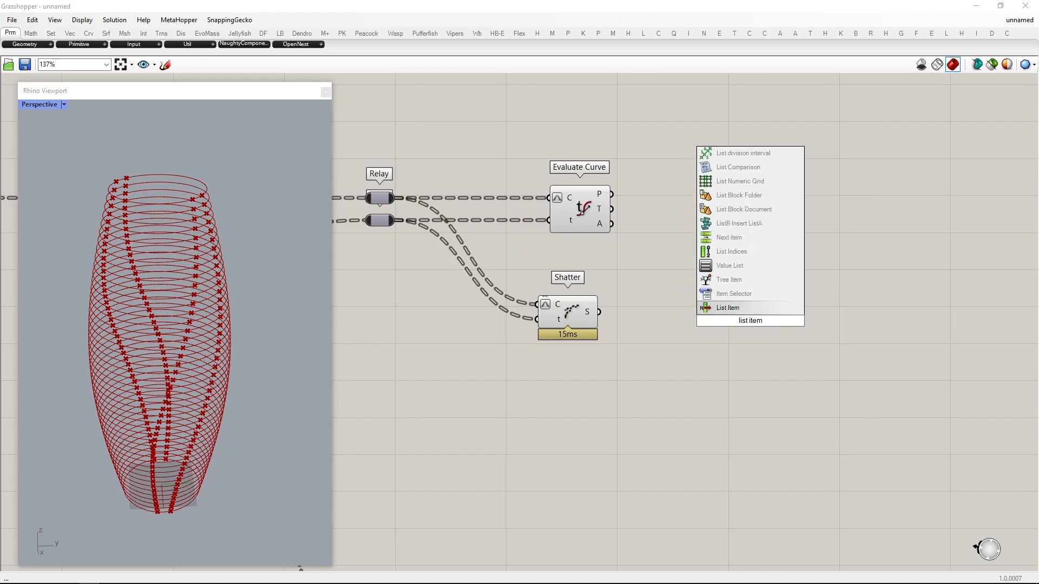
key("Return")
left_click_drag(599, 311, 760, 312)
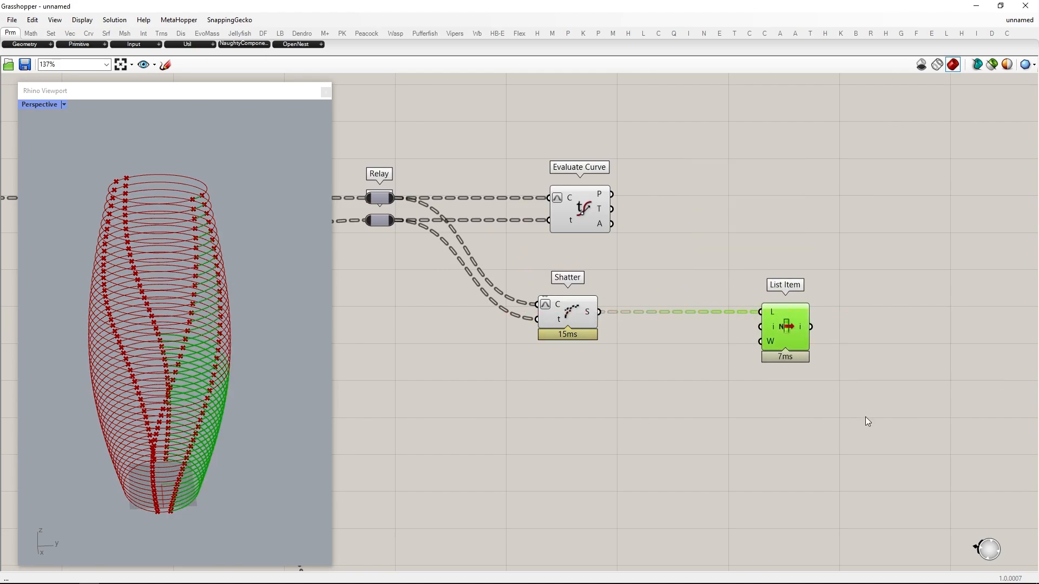
Turn off the preview of every component except List Item and orbit the model to view the selected segments.
middle_click(725, 263)
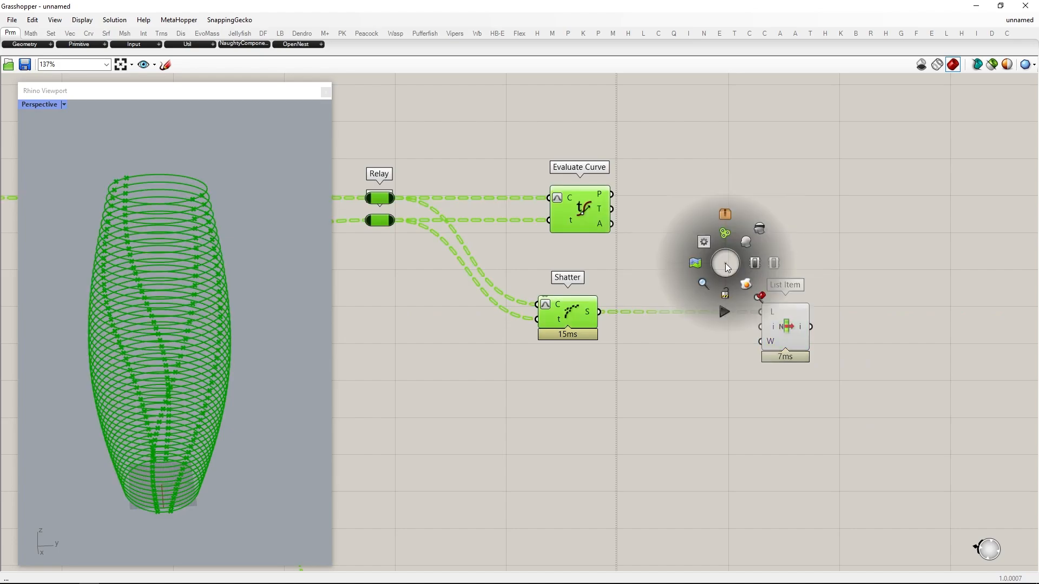
left_click(760, 230)
left_click(727, 363)
right_click_drag(201, 378, 118, 349)
right_click_drag(743, 318, 620, 313)
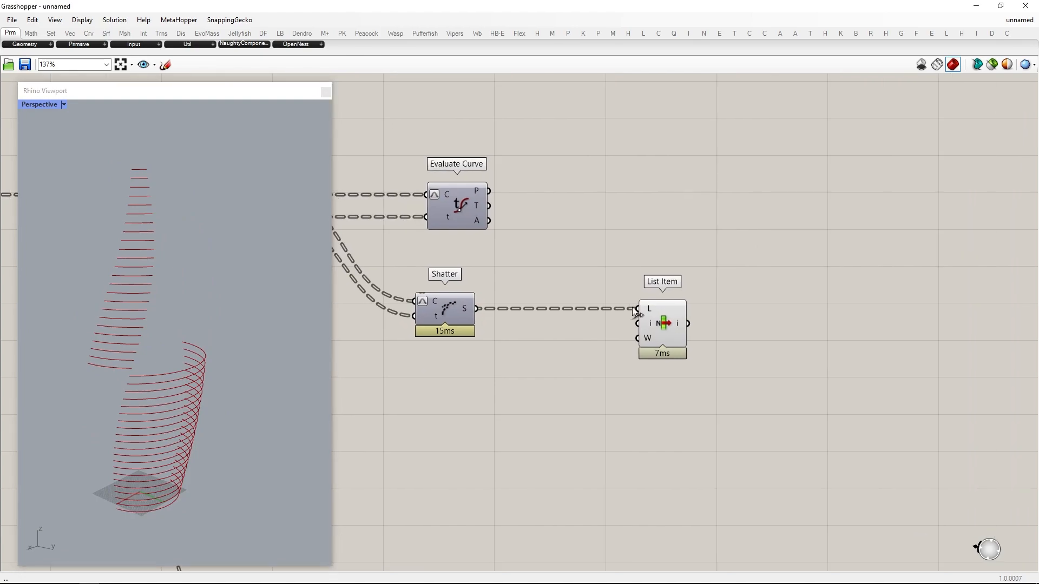
Add a number slider at 0 for List Item's index input and align the two components.
scroll(638, 317, "down", 1)
left_click_drag(656, 321, 745, 315)
double_click(593, 368)
type("2")
key("Return")
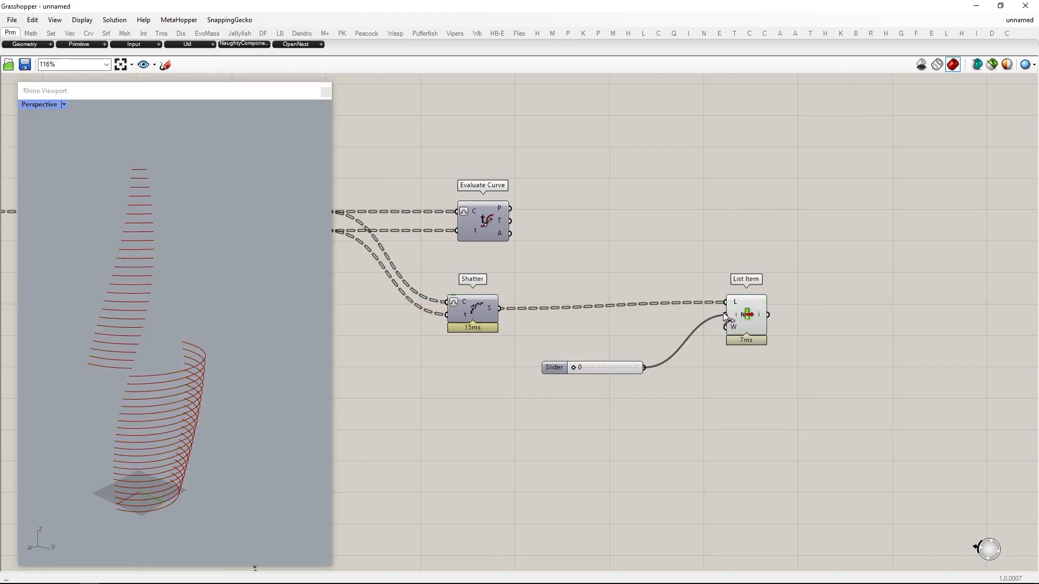
left_click_drag(738, 314, 751, 320)
left_click_drag(575, 369, 549, 369)
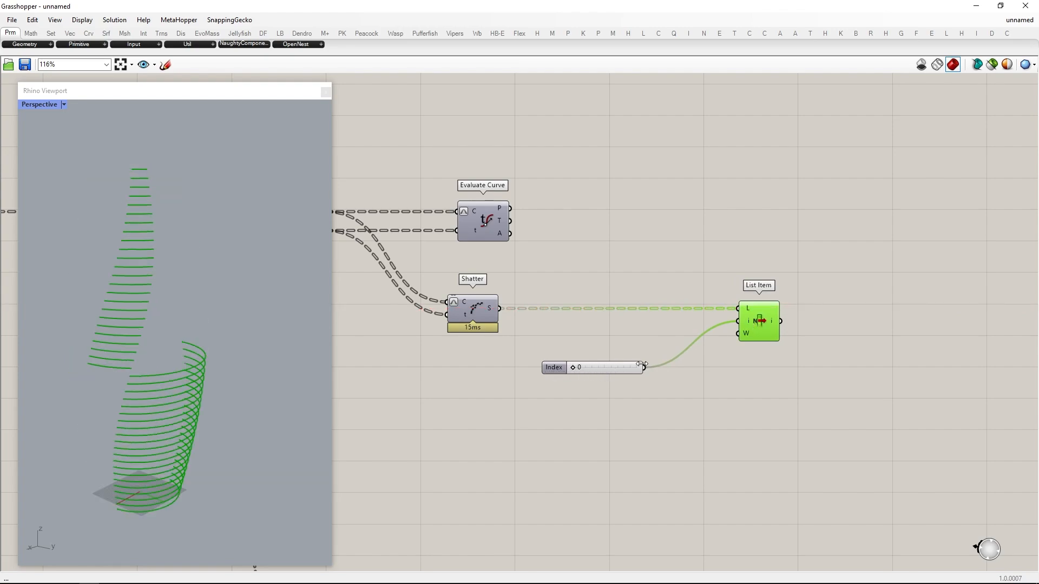
left_click_drag(623, 370, 698, 324)
Move List Item and its Index slider farther from Shatter and add a Sort Along Curve component in the gap.
left_click_drag(658, 261, 656, 261)
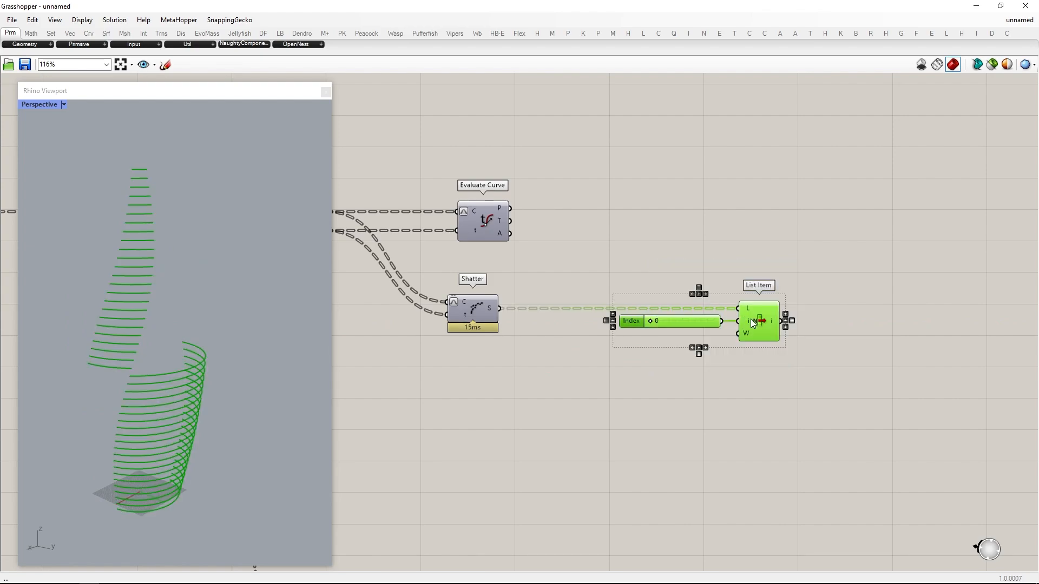
left_click_drag(751, 320, 964, 326)
double_click(681, 402)
type("sor")
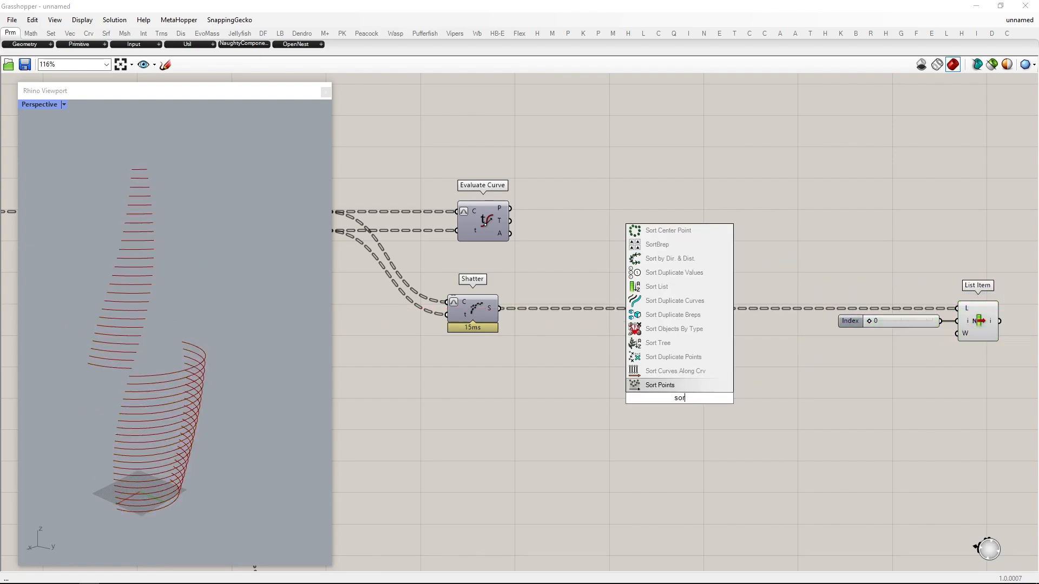
type("t along curve")
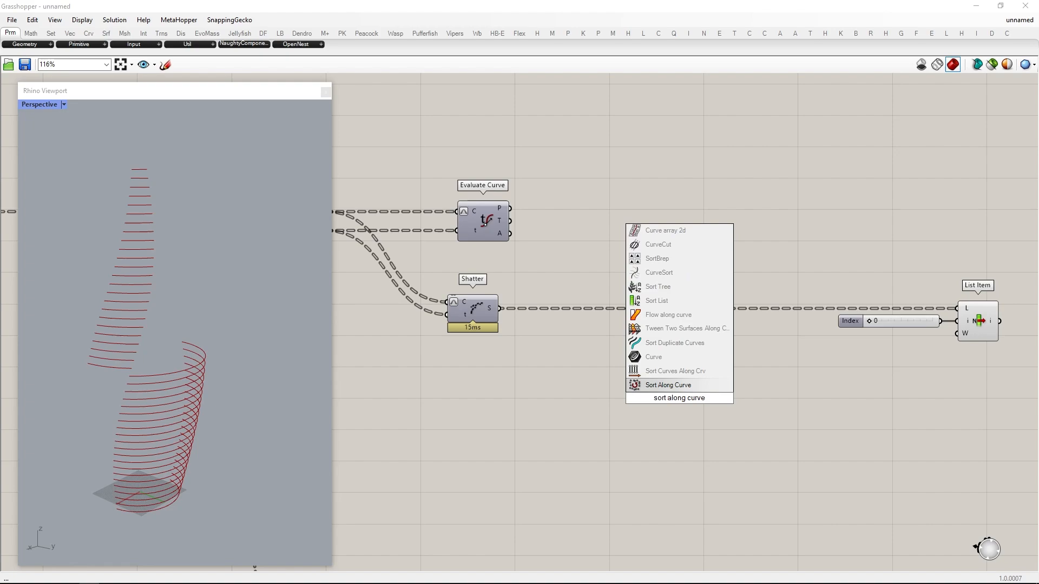
key("Return")
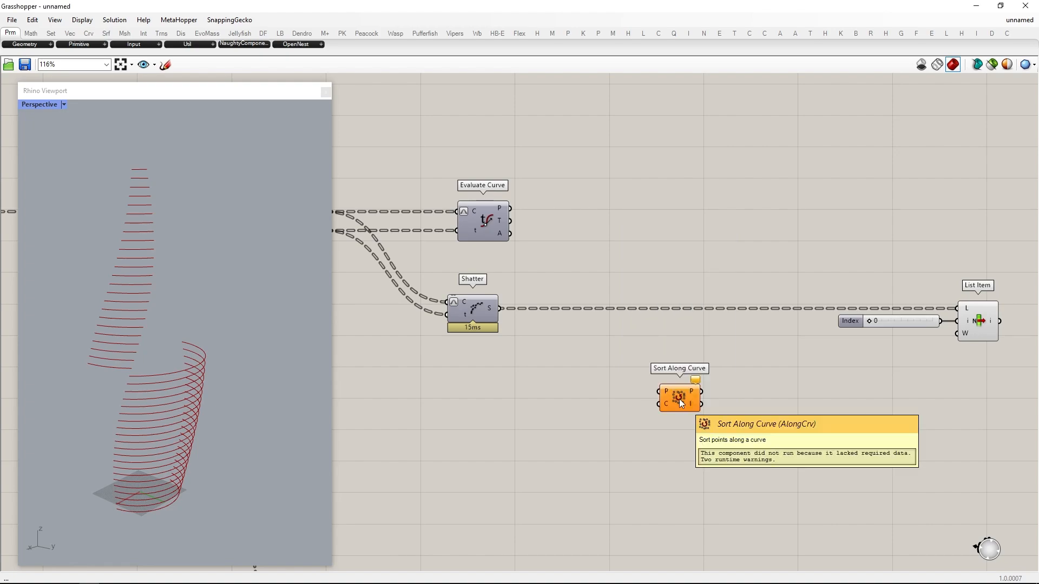
Add a Curve Middle component fed by Shatter's segments and connect its midpoints to the points input of Sort Along Curve.
double_click(551, 360)
type("curve middle")
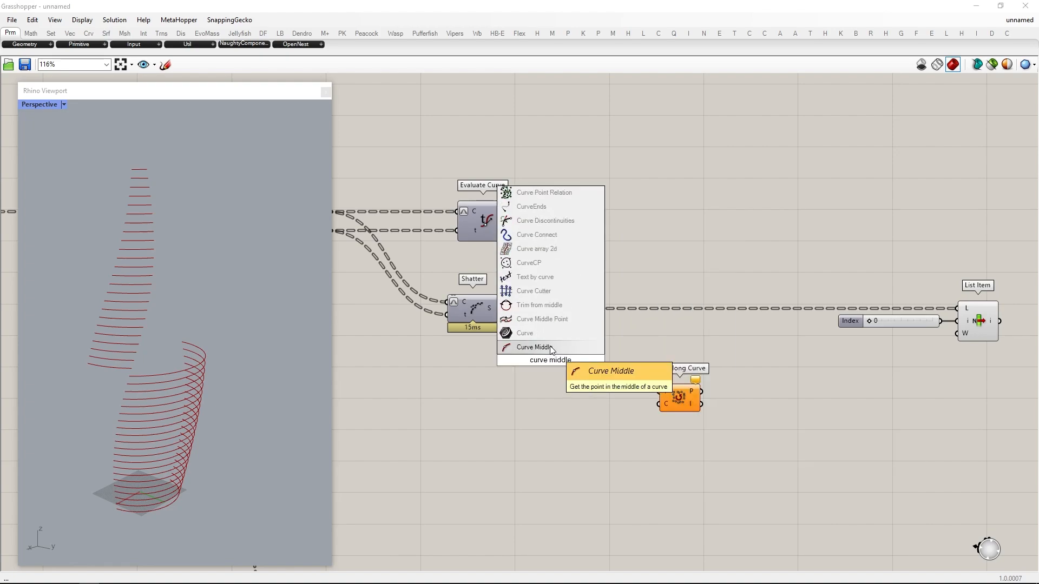
key("Return")
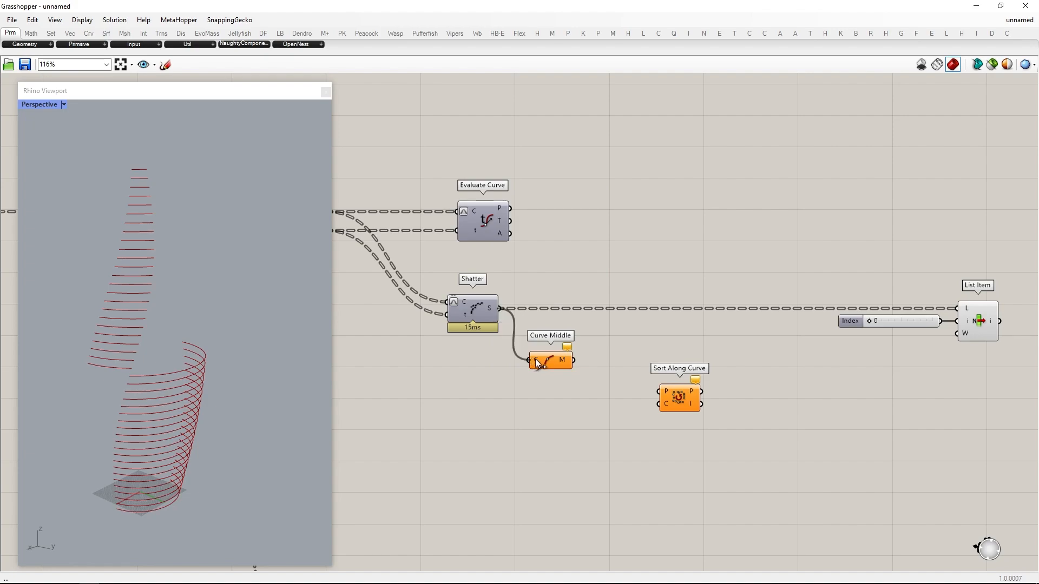
left_click_drag(537, 362, 536, 361)
left_click_drag(682, 400, 699, 369)
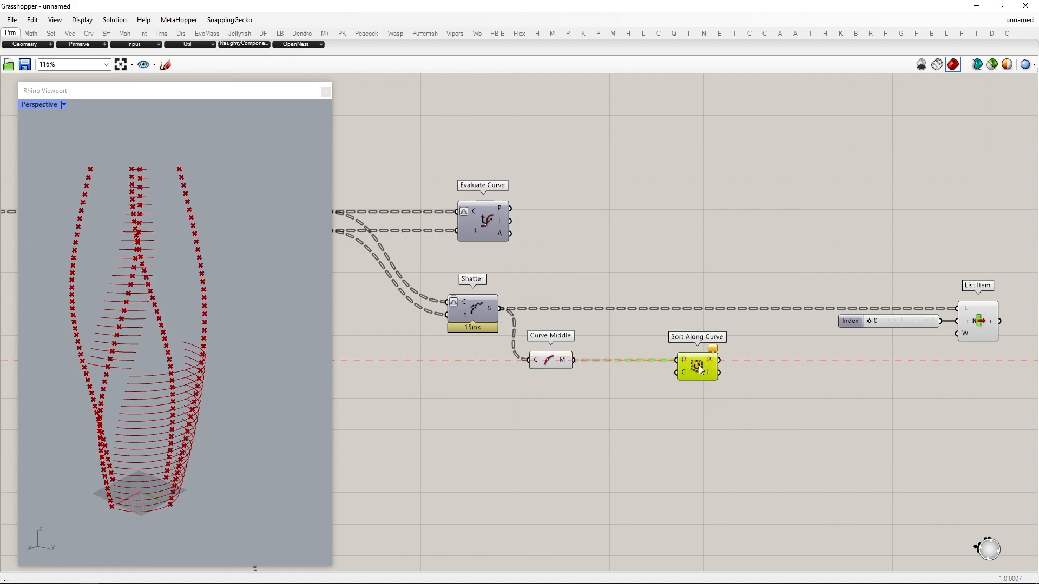
Add a Curve parameter near the Move component and feed it the base Circle through a relay.
left_click_drag(722, 408, 589, 370)
scroll(613, 365, "down", 4)
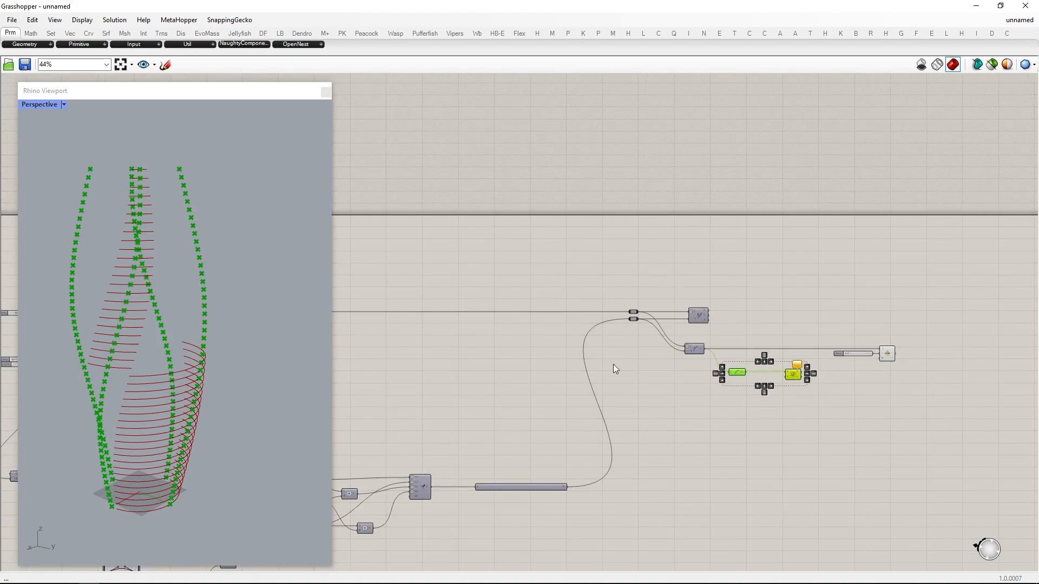
scroll(621, 339, "up", 4)
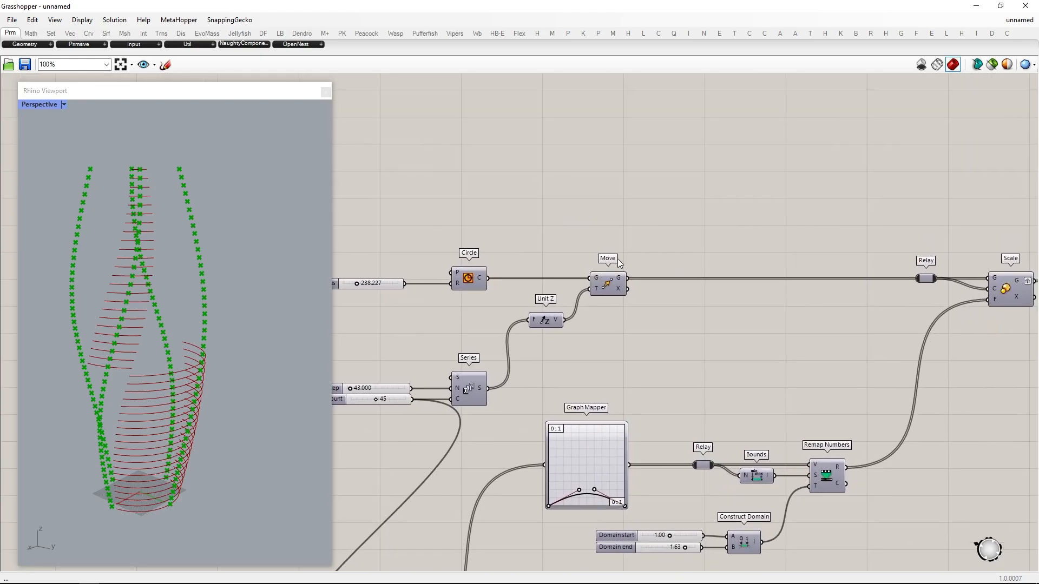
double_click(636, 356)
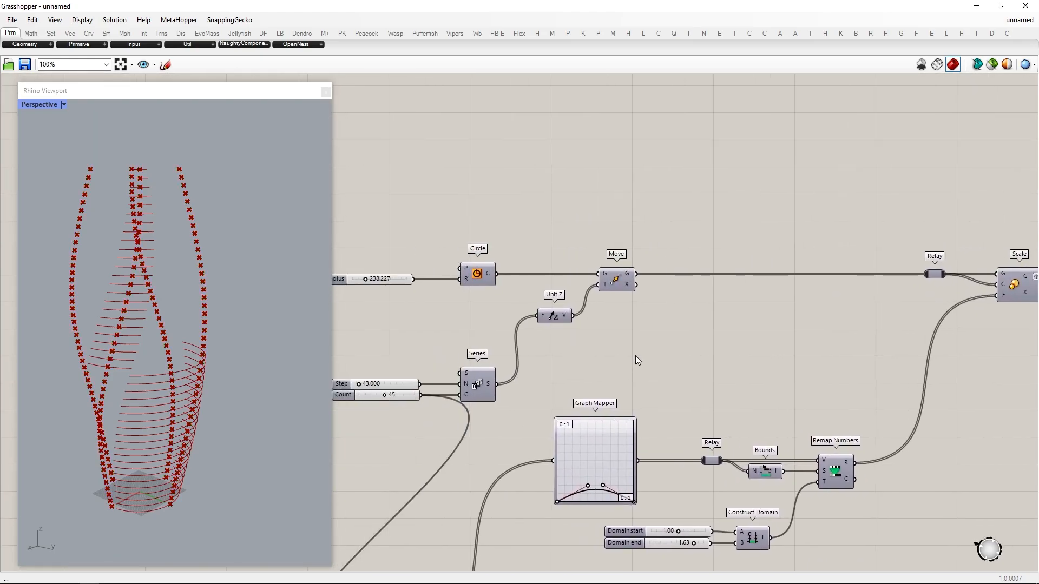
type("curve")
key("Return")
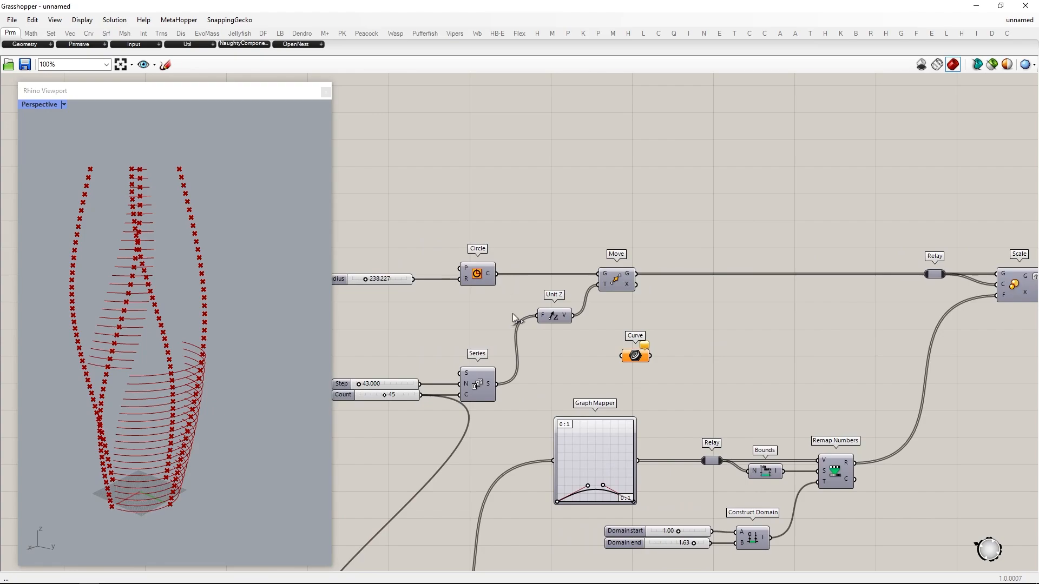
left_click_drag(623, 365, 733, 370)
left_click_drag(520, 363, 561, 363)
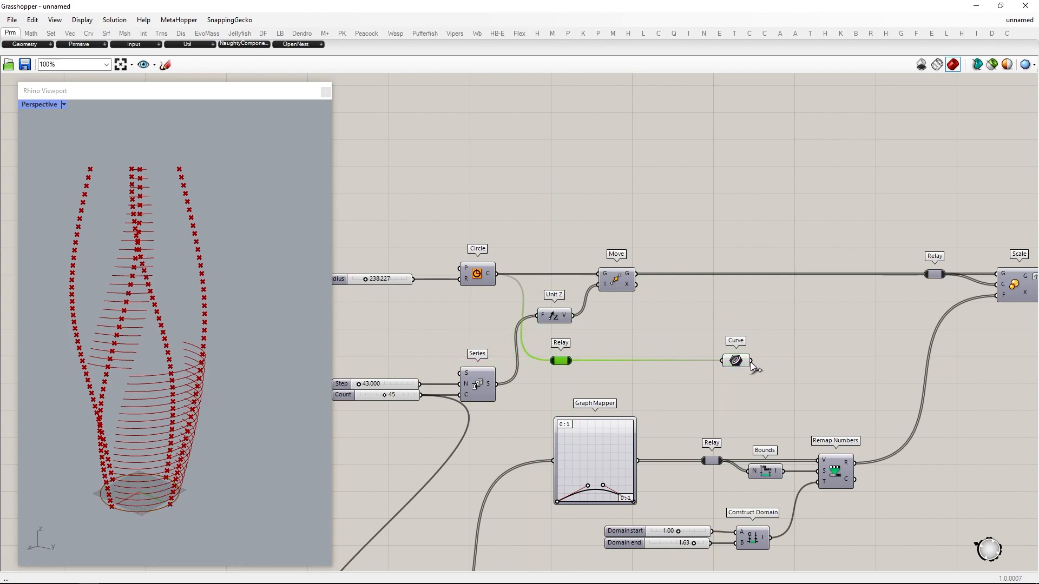
Move the Curve parameter below Curve Middle and connect it to the curve input of Sort Along Curve.
left_click_drag(736, 362, 561, 398)
scroll(466, 278, "down", 10)
scroll(720, 310, "up", 6)
scroll(561, 255, "up", 6)
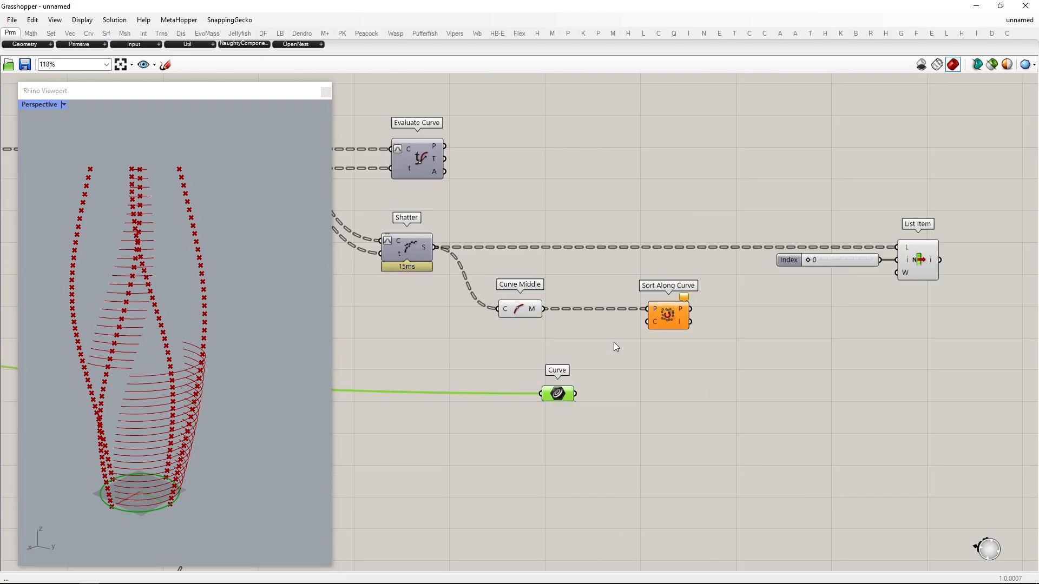
right_click_drag(748, 323, 695, 329)
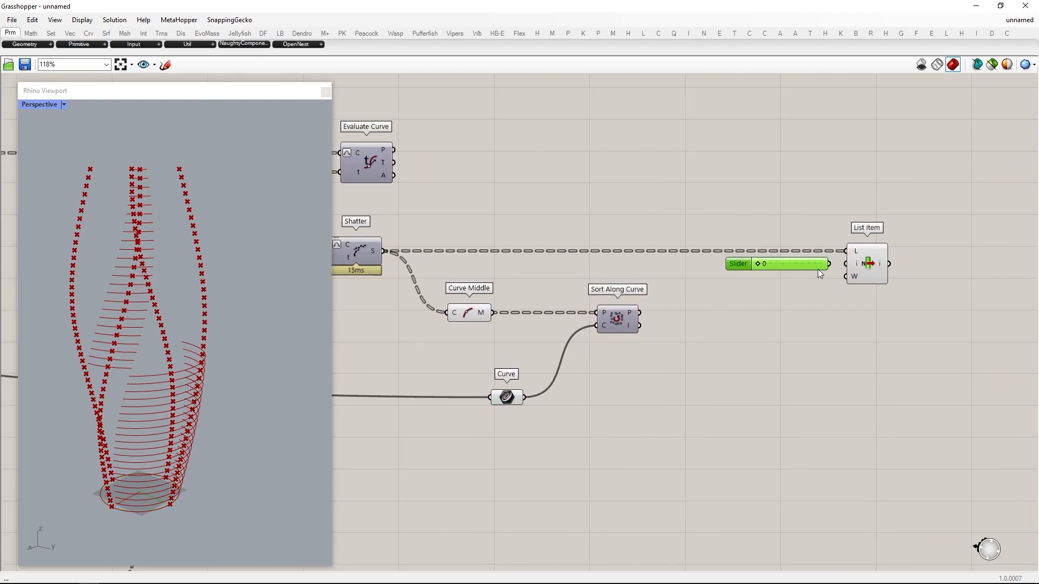
Detach the Index slider from List Item and connect the indices output of Sort Along Curve to its index input.
left_click_drag(819, 273, 927, 337)
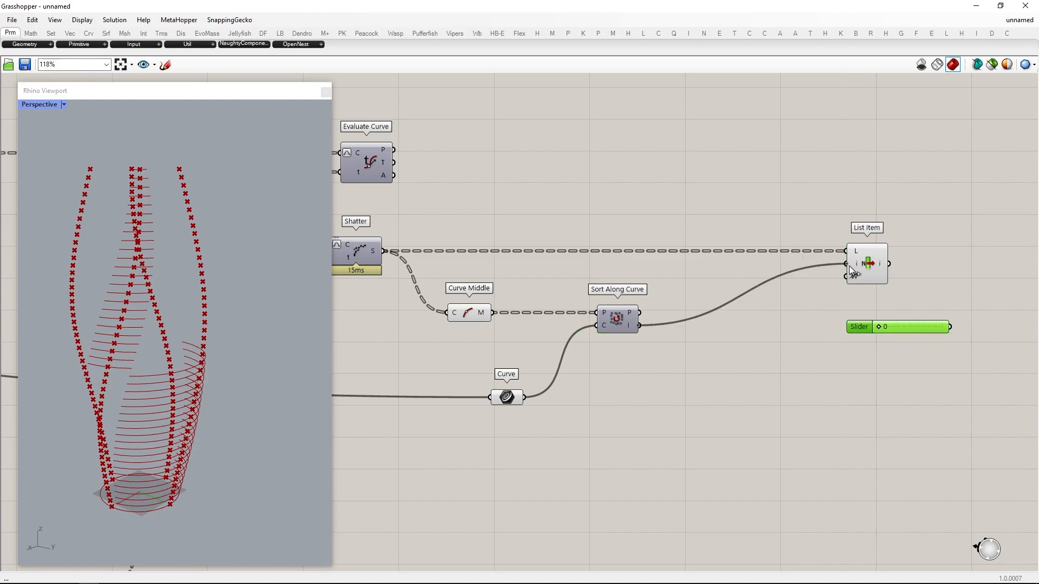
left_click_drag(852, 270, 740, 271)
right_click_drag(740, 271, 564, 264)
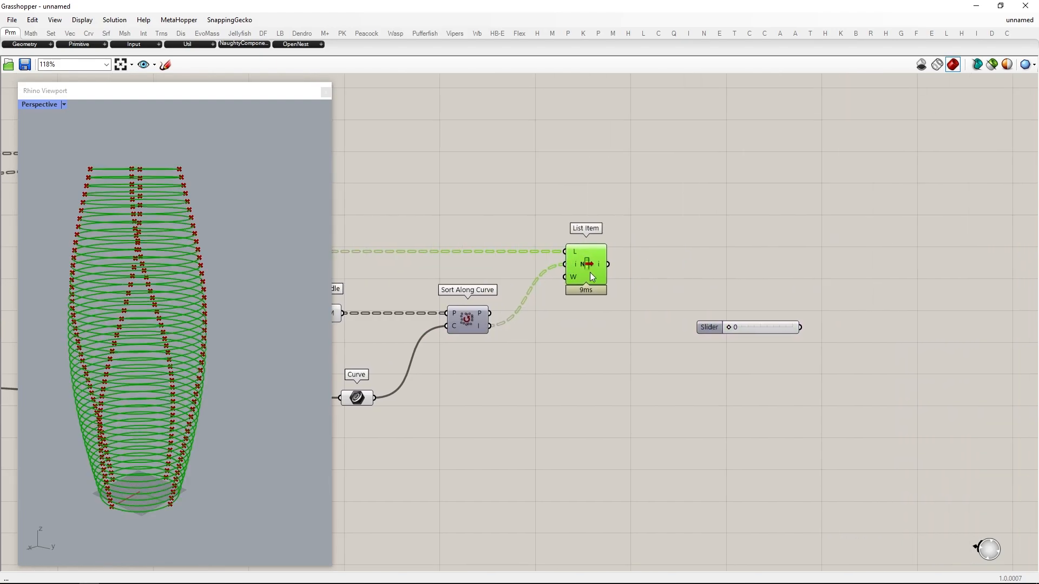
Duplicate List Item, feeding the copy's list input from the first List Item and its index input from the slider.
left_click_drag(591, 276, 787, 265, "alt")
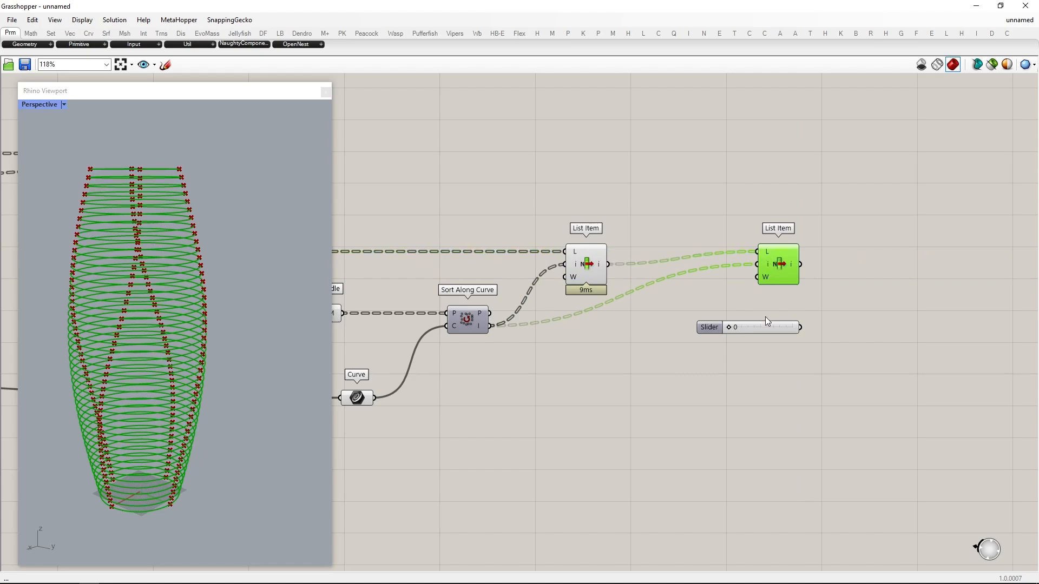
left_click_drag(767, 322, 655, 368)
left_click_drag(755, 267, 756, 266)
left_click_drag(780, 271, 799, 284)
Turn off the preview of the upstream components and keep only the second List Item previewed.
left_click_drag(669, 456, 2, 137)
middle_click(613, 282)
left_click(646, 248)
left_click_drag(884, 326, 803, 216)
middle_click(798, 276)
left_click(819, 255)
Vary the Index slider to view the individual sorted segment columns and return it to 0.
scroll(605, 380, "up", 5)
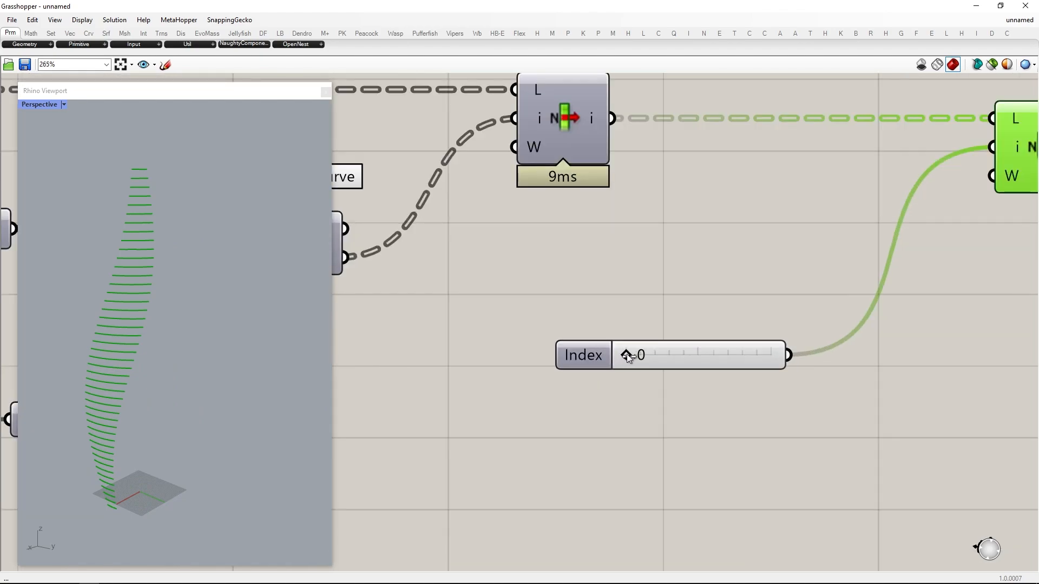
left_click_drag(627, 358, 604, 361)
scroll(675, 354, "down", 5)
Replace the second List Item and its slider with a Cull Index component fed by the remaining List Item's output.
left_click_drag(920, 363, 667, 128)
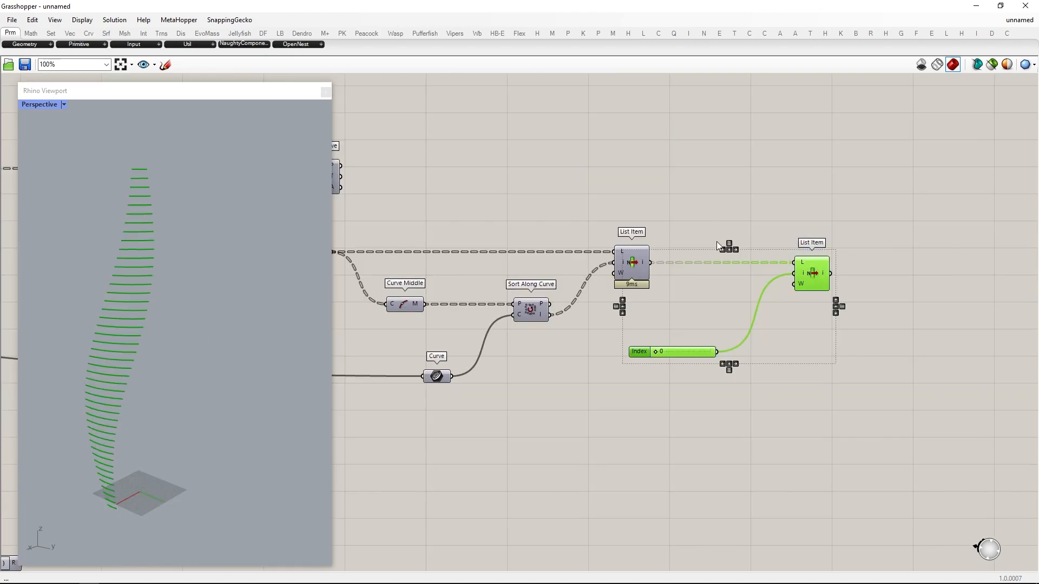
key("Delete")
type("cull index")
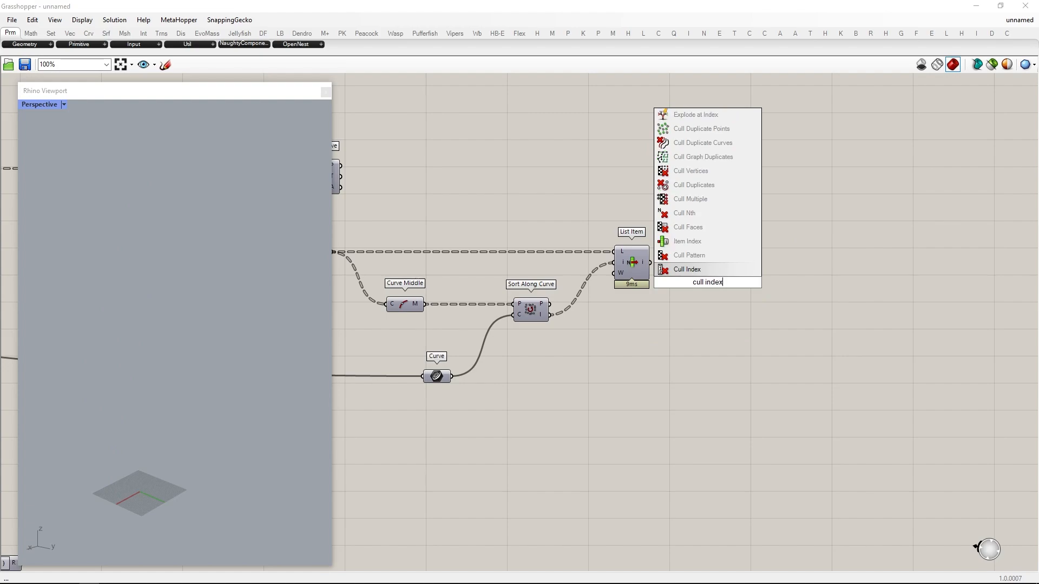
key("Return")
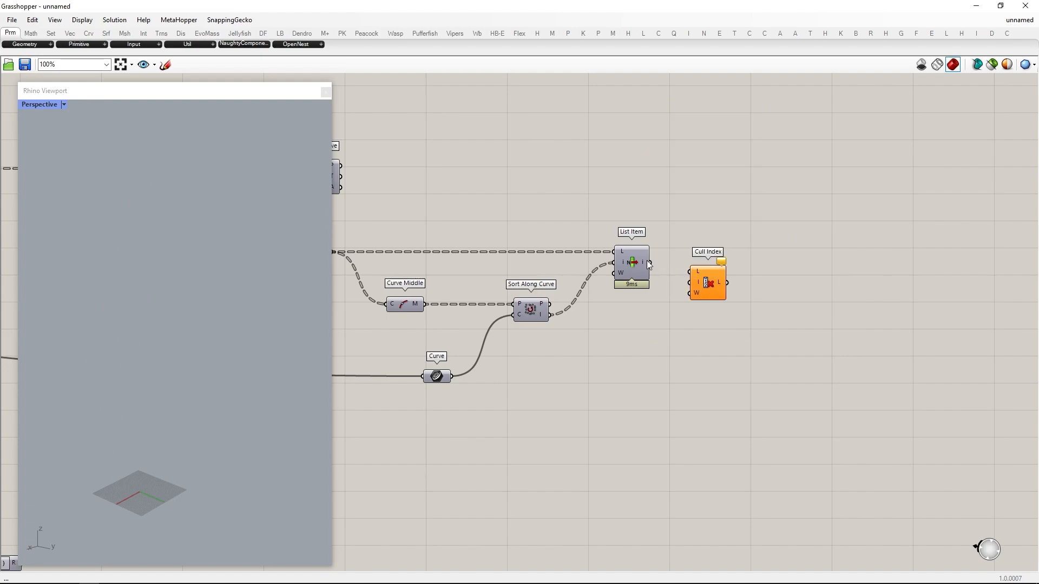
left_click_drag(704, 283, 820, 276)
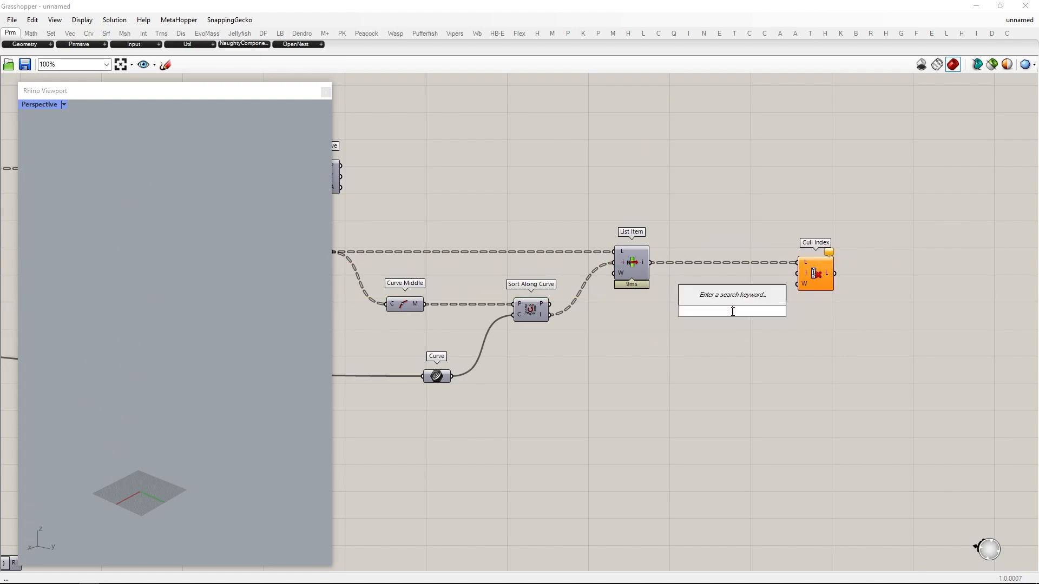
Add a panel listing 0 and 2 as separate items and connect it to Cull Index's indices input.
type("//")
key("Return")
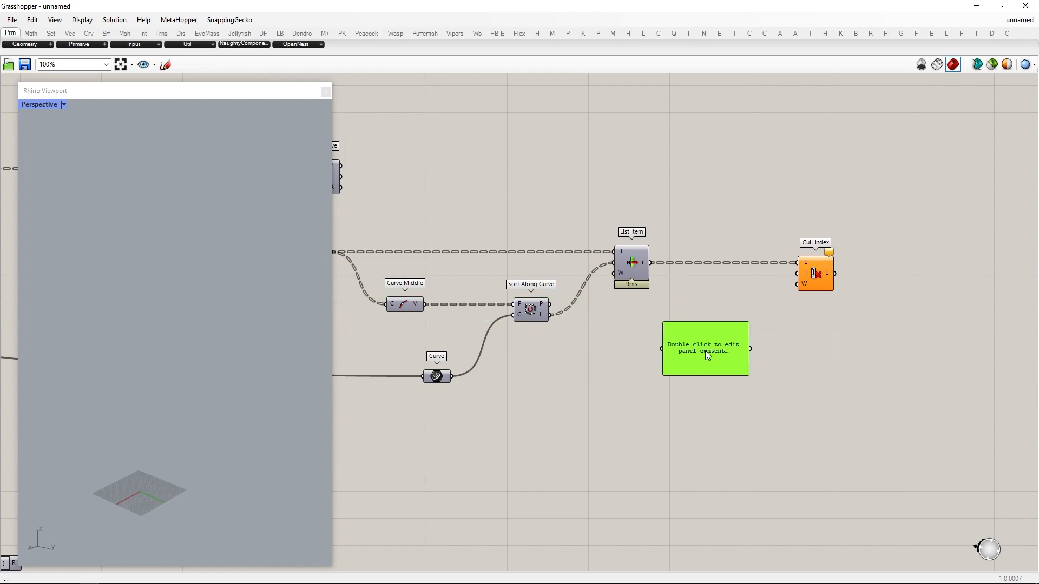
double_click(706, 350)
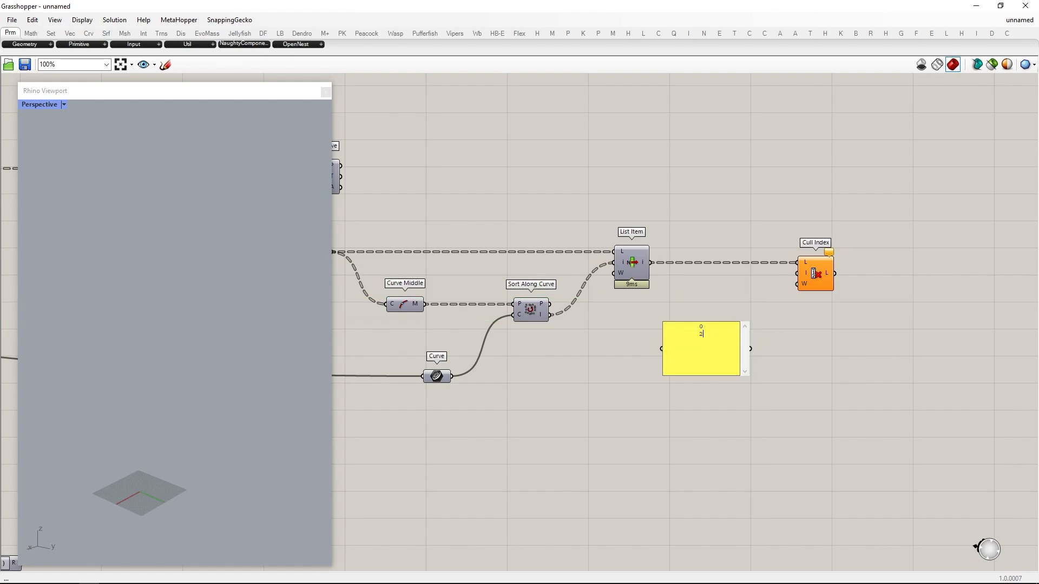
right_click(712, 345)
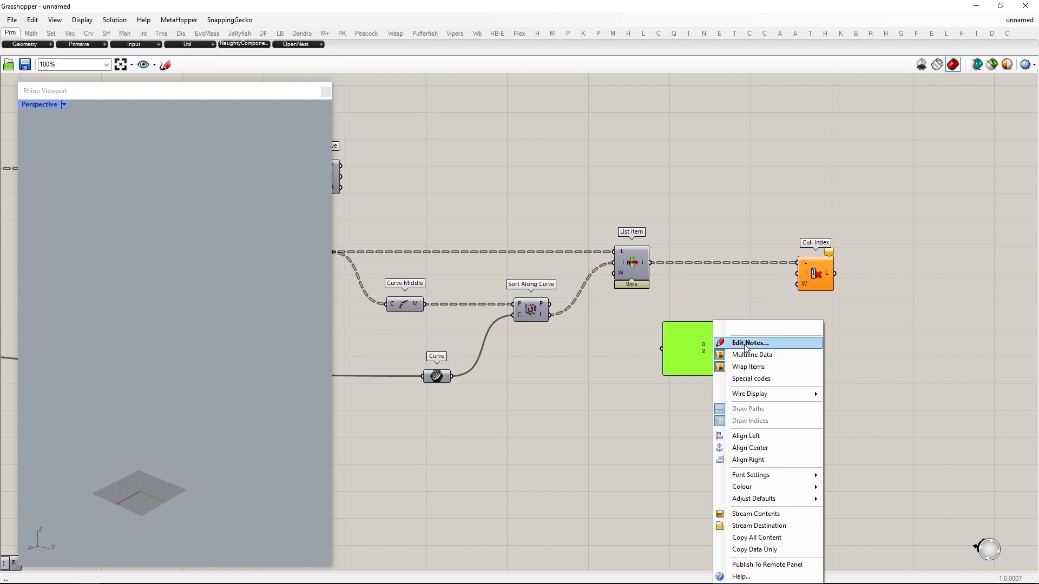
left_click(717, 352)
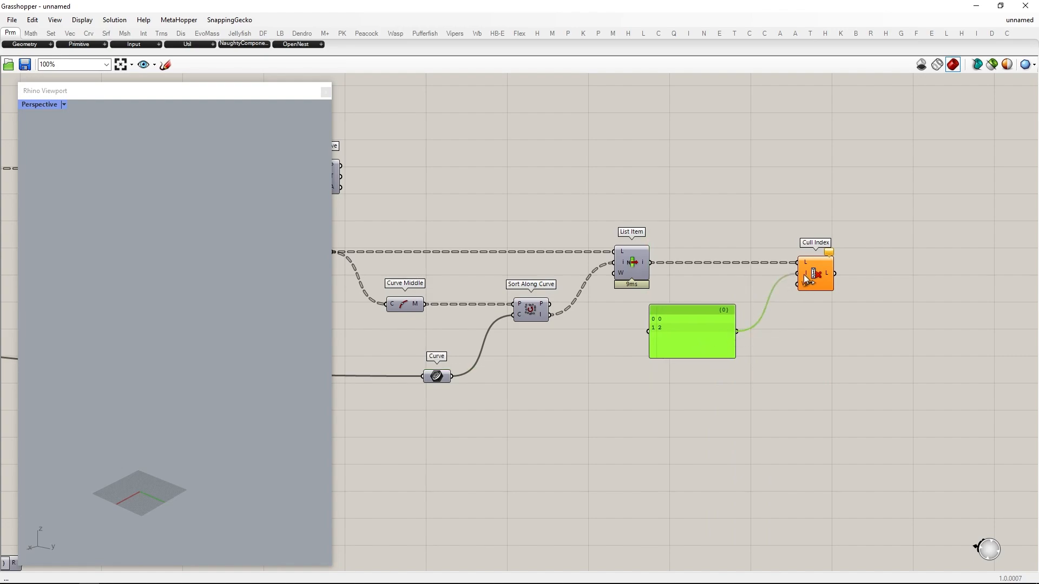
left_click_drag(804, 274, 803, 274)
Turn off the preview of all components before Cull Index and orbit the model to view the remaining segments.
left_click_drag(724, 460, 281, 152)
middle_click(611, 280)
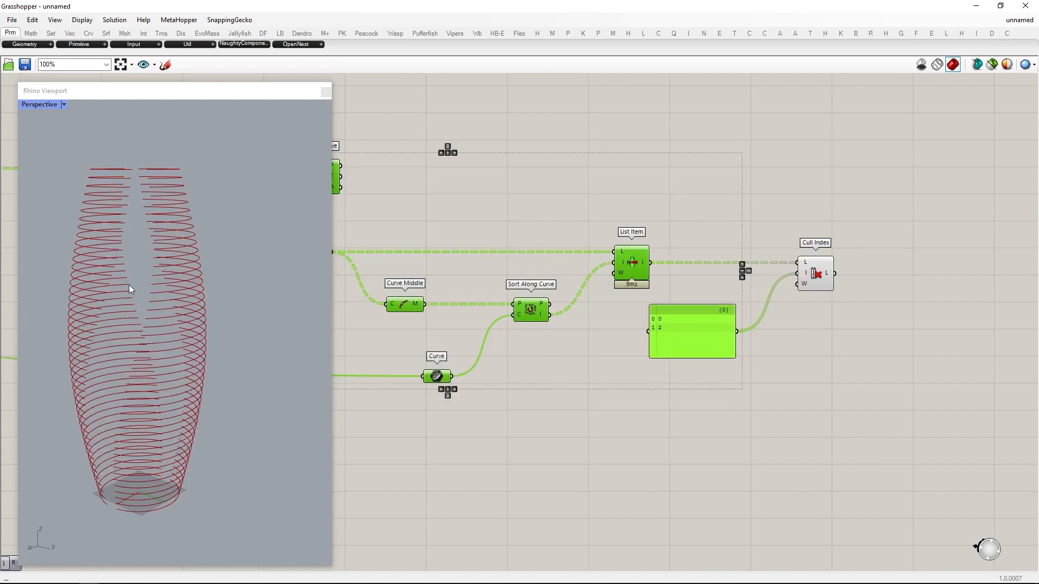
right_click_drag(132, 289, 163, 289)
Add a Param Viewer to the canvas and connect Cull Index's output to it.
right_click_drag(921, 300, 673, 298)
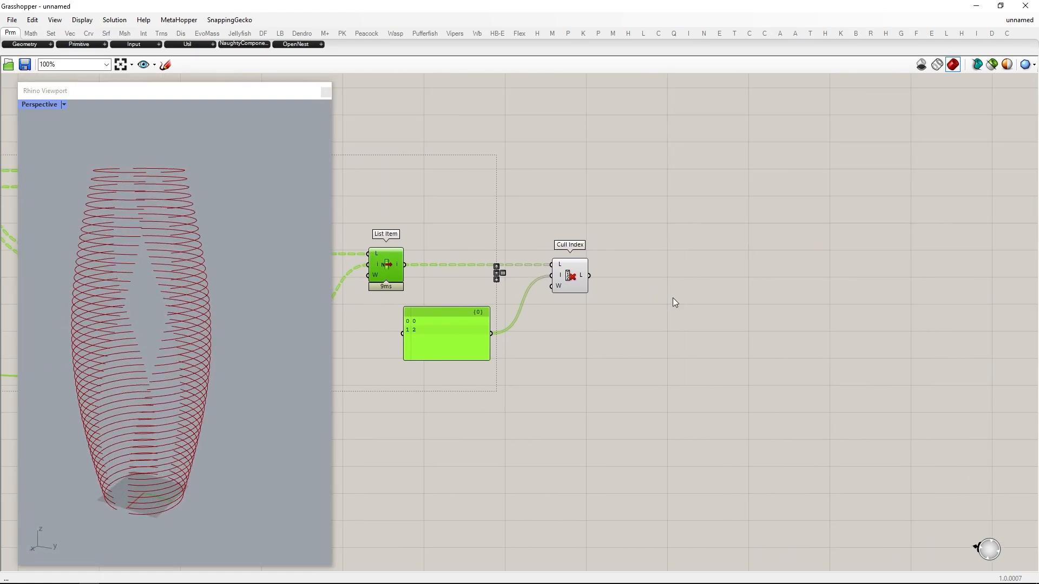
left_click(696, 289)
type("param")
key("Return")
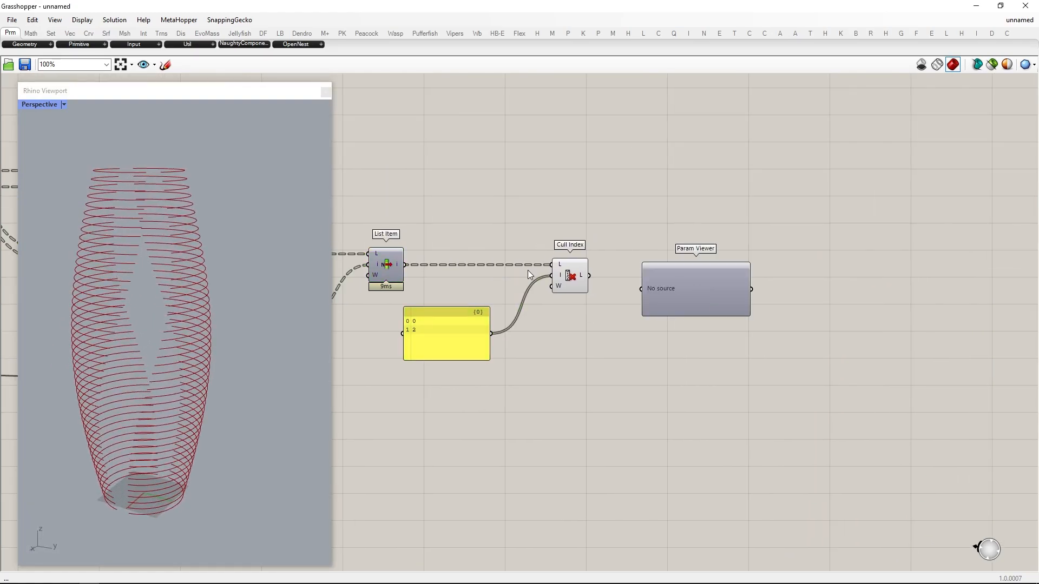
left_click_drag(649, 284, 683, 449)
left_click_drag(685, 332, 830, 261)
Insert a Flip Matrix component between Cull Index and the Param Viewer, moving the viewer farther away.
double_click(654, 327)
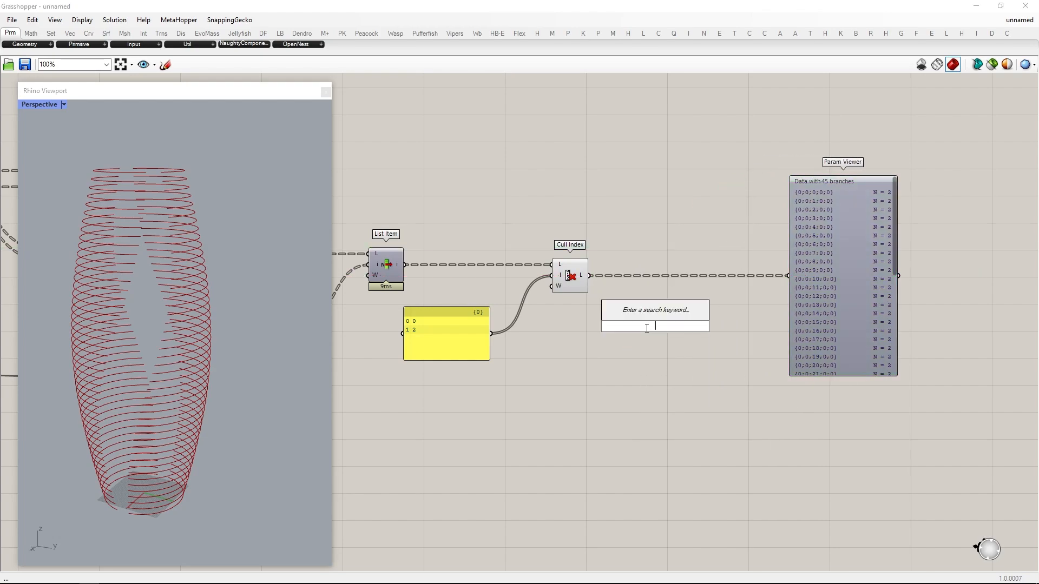
type("flip matrix")
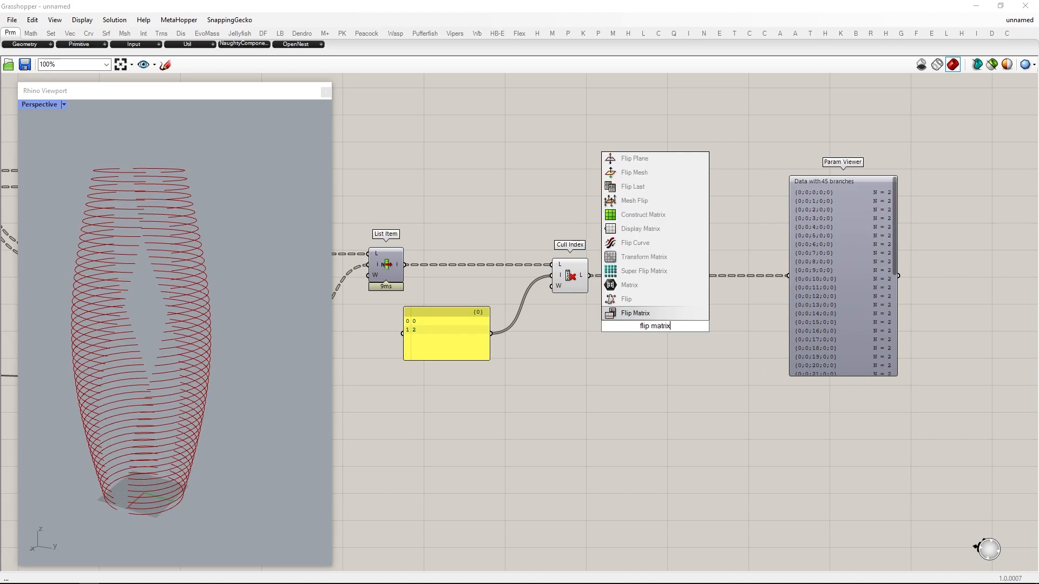
key("Return")
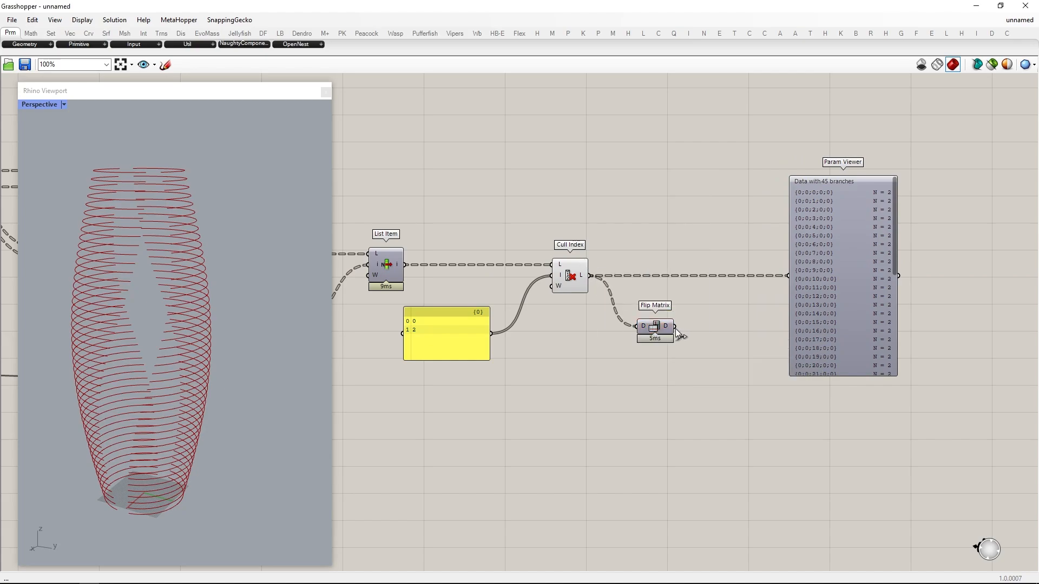
left_click_drag(785, 277, 787, 276)
left_click_drag(661, 328, 649, 277)
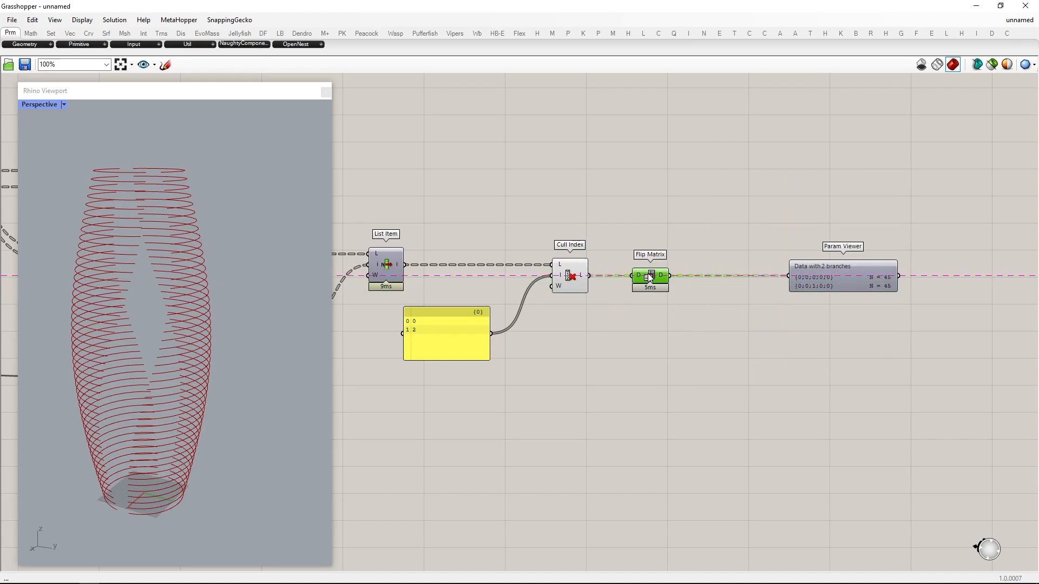
left_click_drag(849, 280, 944, 272)
Add a Mesh Loft component below the Param Viewer and feed it the Flip Matrix output.
double_click(807, 302)
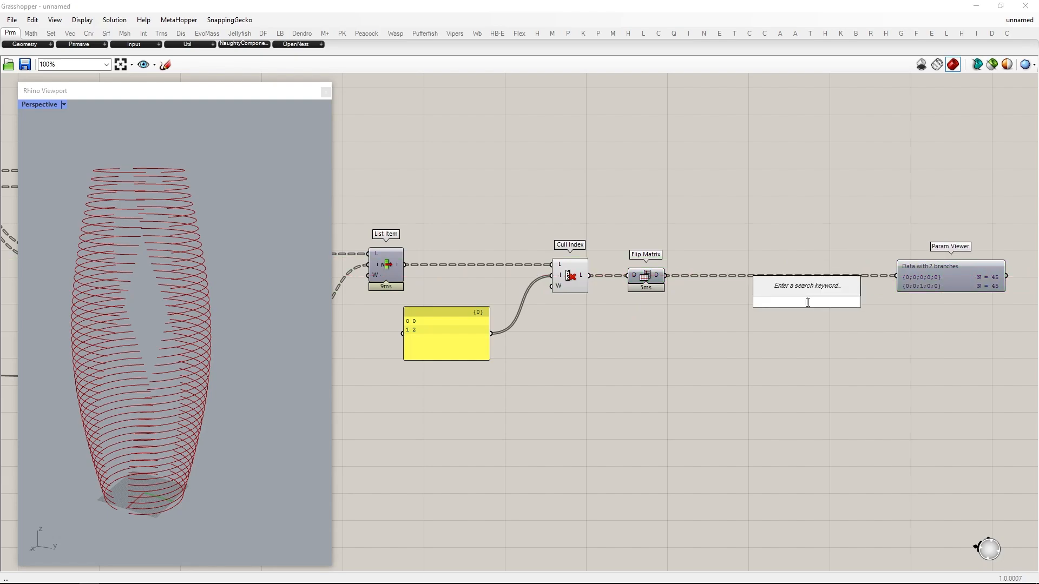
type("mesh loft")
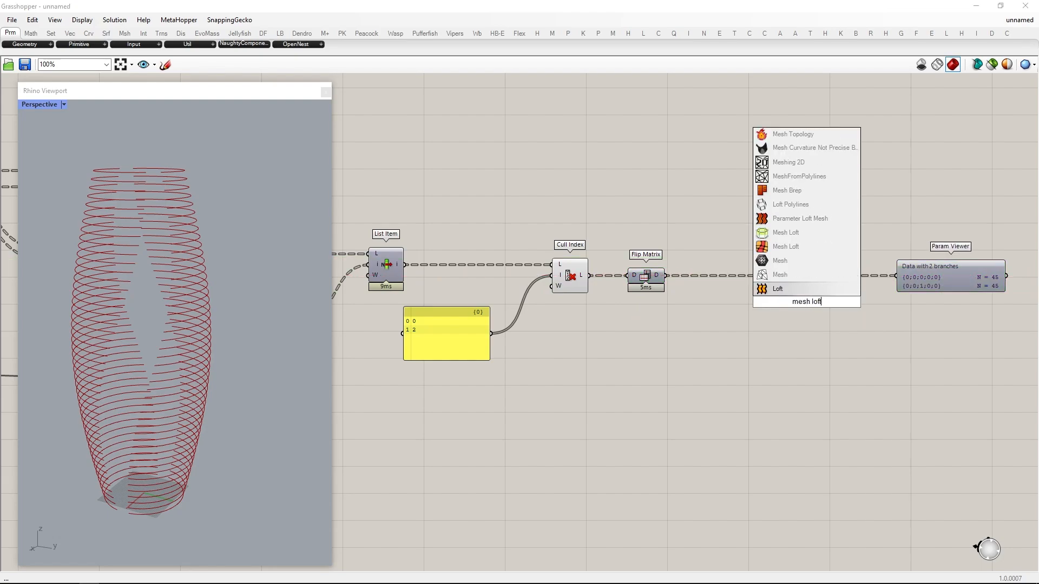
left_click(795, 241)
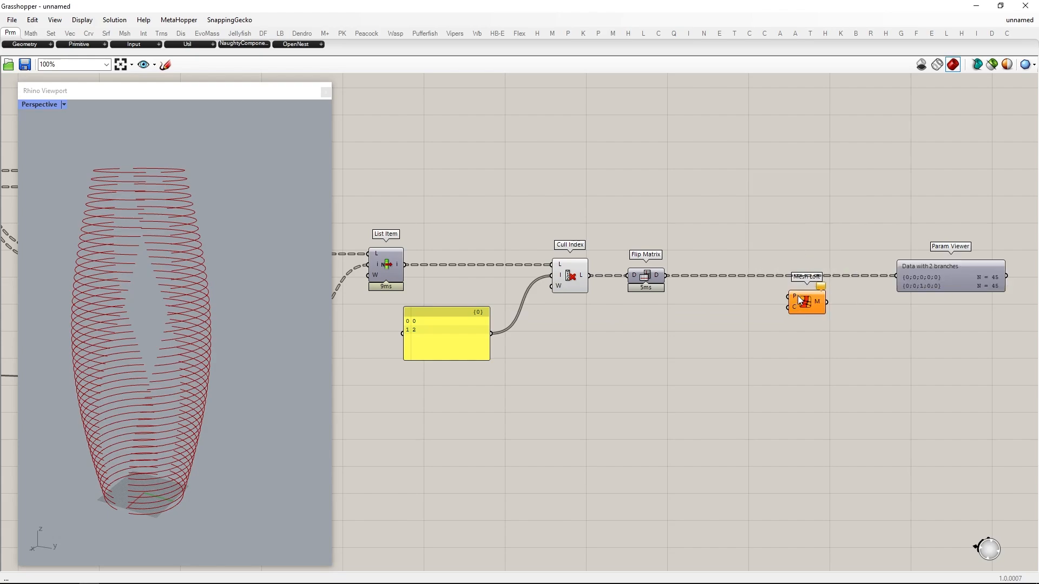
left_click_drag(797, 295, 872, 351)
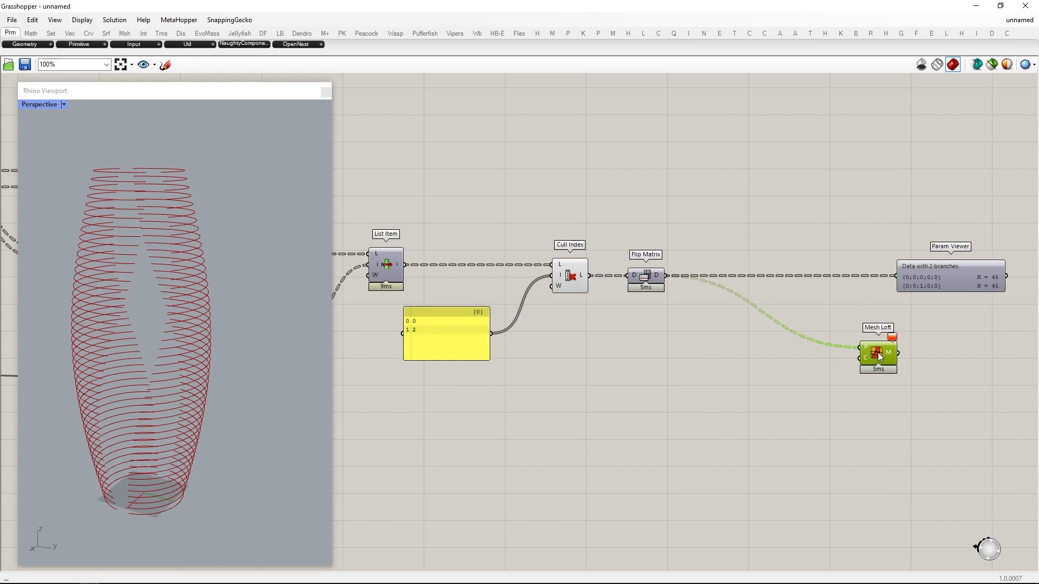
Add a Rebuild Curve component before Mesh Loft and feed its curve input from Flip Matrix.
double_click(759, 372)
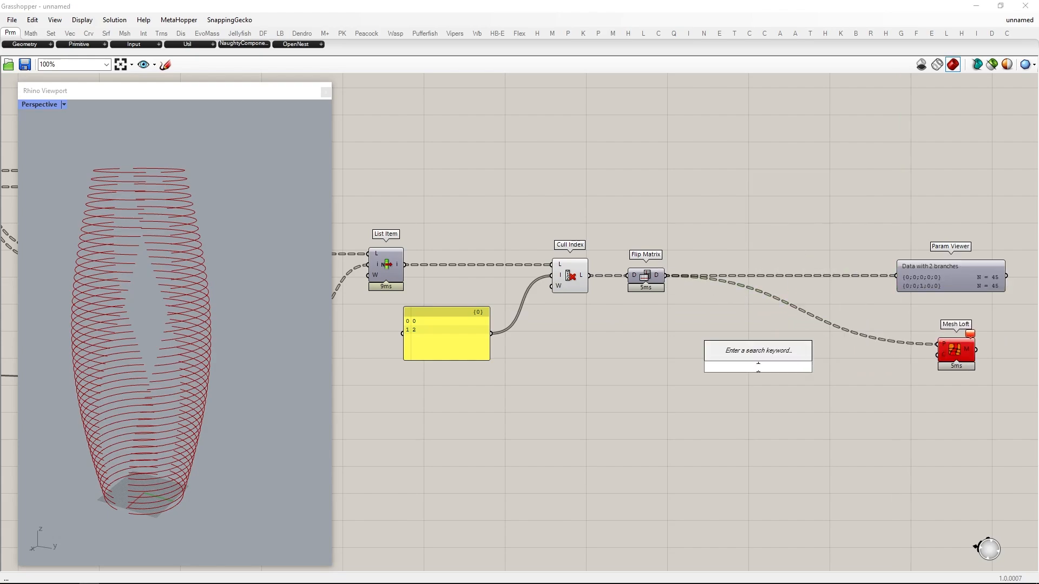
type("rebuild curve")
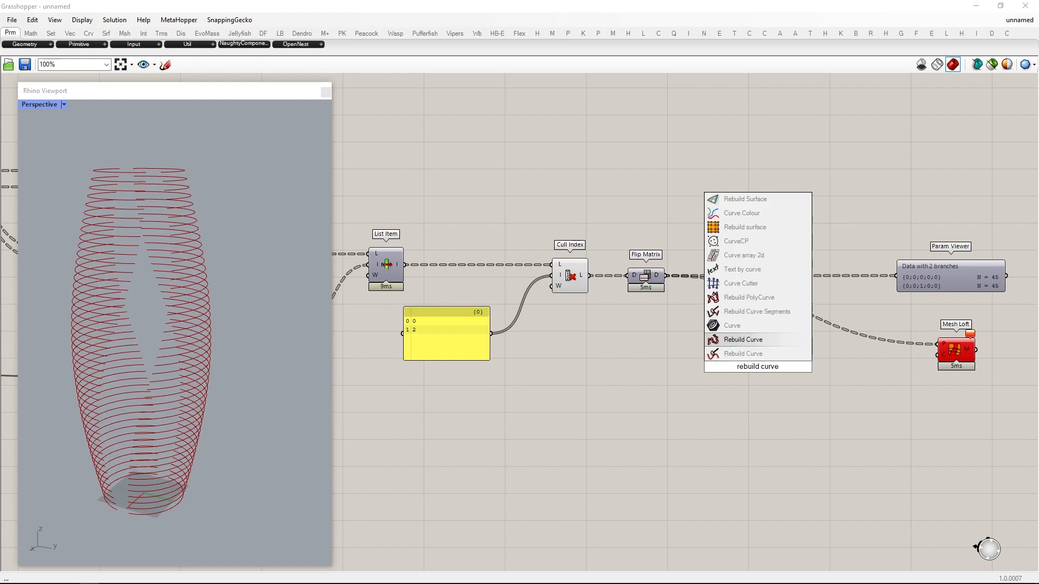
key("Return")
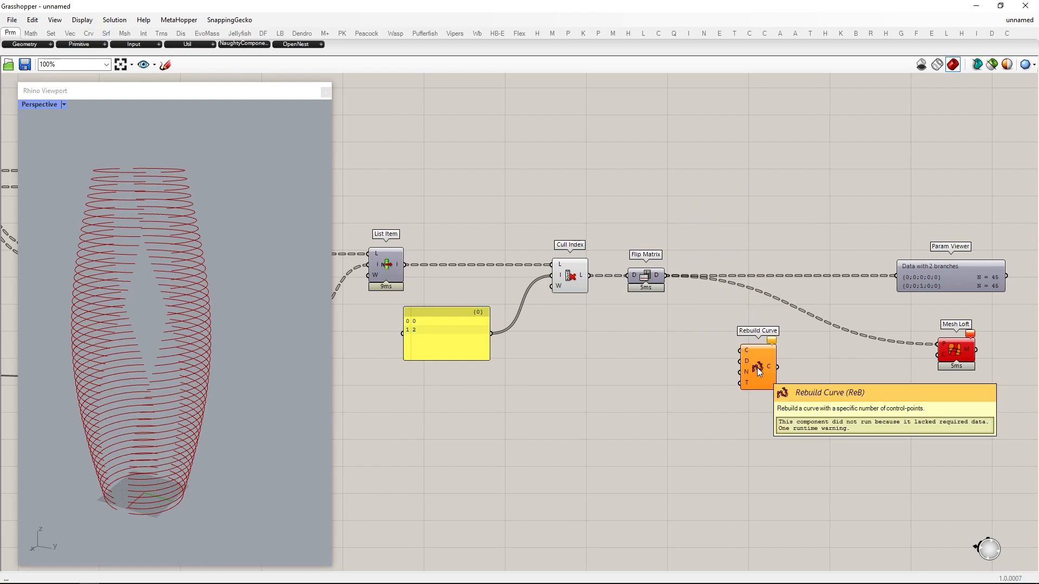
Add a panel with the value 1 and connect it to Rebuild Curve's degree input.
double_click(698, 360)
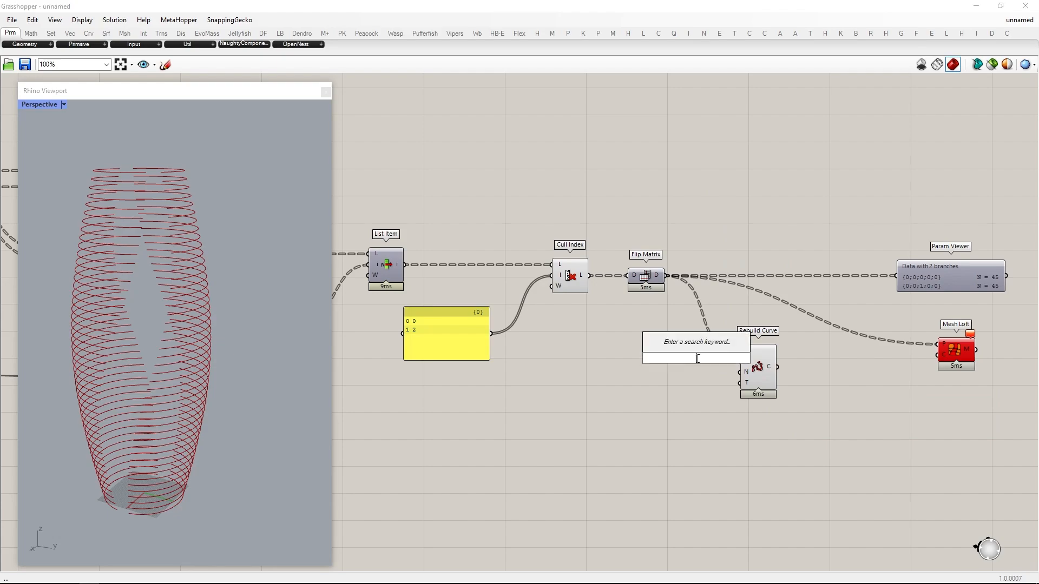
type("1")
key("Return")
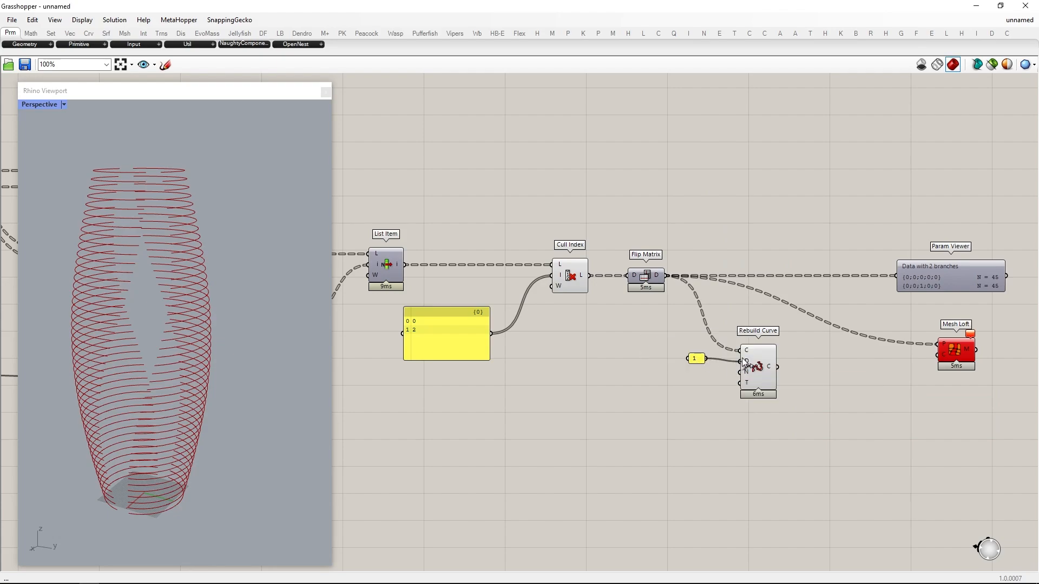
Add a number slider of 12 and connect it to Rebuild Curve's count input, shifting the component slightly away from the panel.
left_click_drag(745, 361, 778, 362)
double_click(640, 392)
type("12")
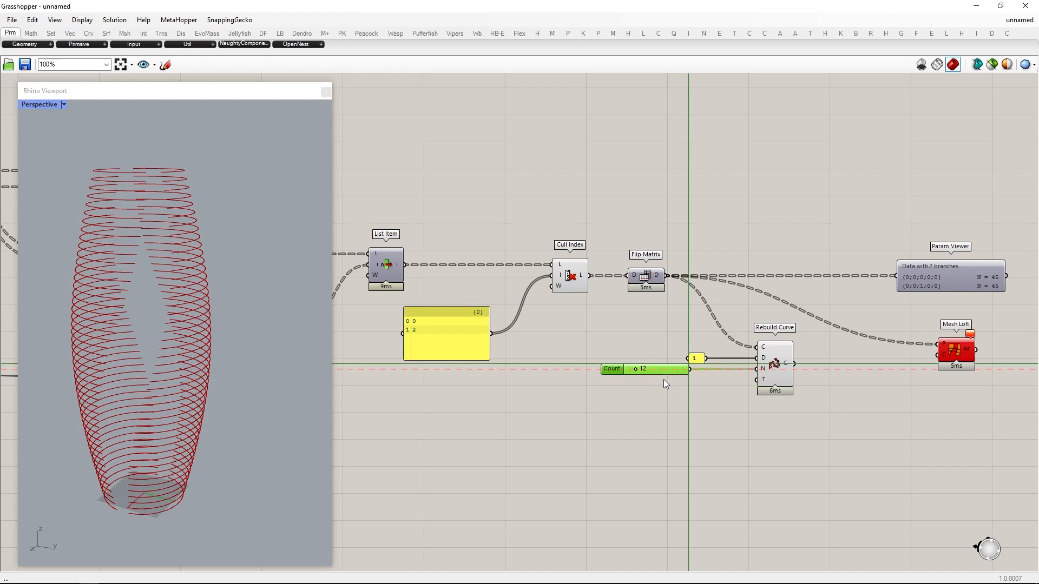
Feed the Rebuild Curve output into Mesh Loft, moving Mesh Loft closer, and delete the Param Viewer.
left_click_drag(946, 357, 888, 372)
left_click_drag(976, 332, 932, 246)
key("Delete")
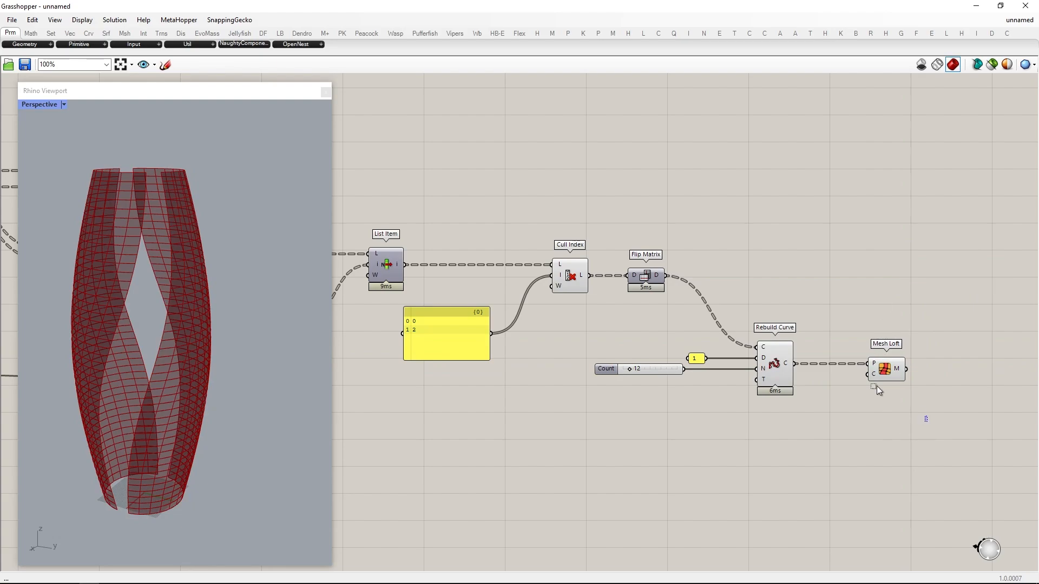
Move Rebuild Curve, its inputs and Mesh Loft together so they line up with Flip Matrix.
left_click_drag(927, 419, 642, 341)
left_click_drag(781, 372, 862, 299)
left_click(132, 394)
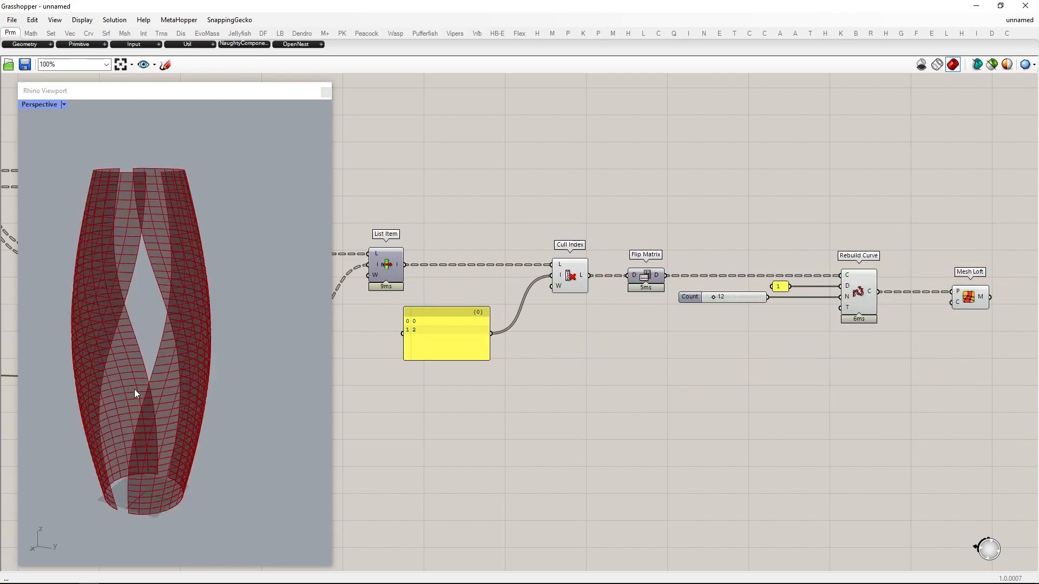
Set Rebuild Curve's Count slider to 35 and check the denser mesh on the vase.
right_click_drag(132, 394, 185, 406)
scroll(163, 367, "up", 3)
scroll(591, 238, "up", 3)
scroll(591, 238, "up", 3)
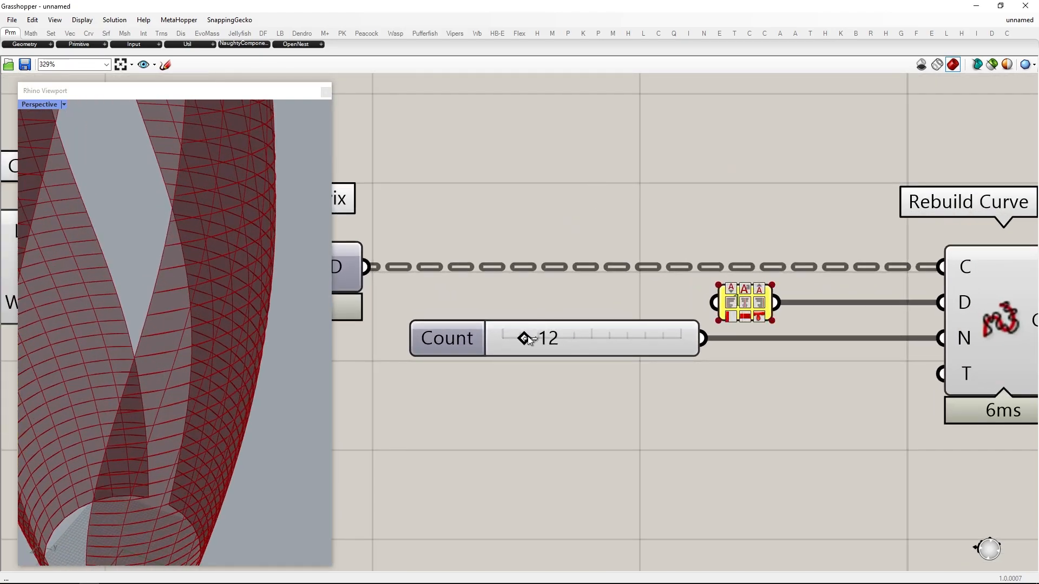
left_click_drag(530, 338, 565, 339)
scroll(239, 406, "down", 3)
scroll(239, 406, "up", 2)
right_click_drag(238, 406, 211, 380)
scroll(187, 409, "down", 3)
scroll(187, 409, "down", 1)
scroll(533, 343, "down", 6)
Move the Mesh Loft component closer to Rebuild Curve.
right_click_drag(804, 332, 710, 326)
scroll(710, 326, "up", 3)
left_click_drag(676, 345, 624, 346)
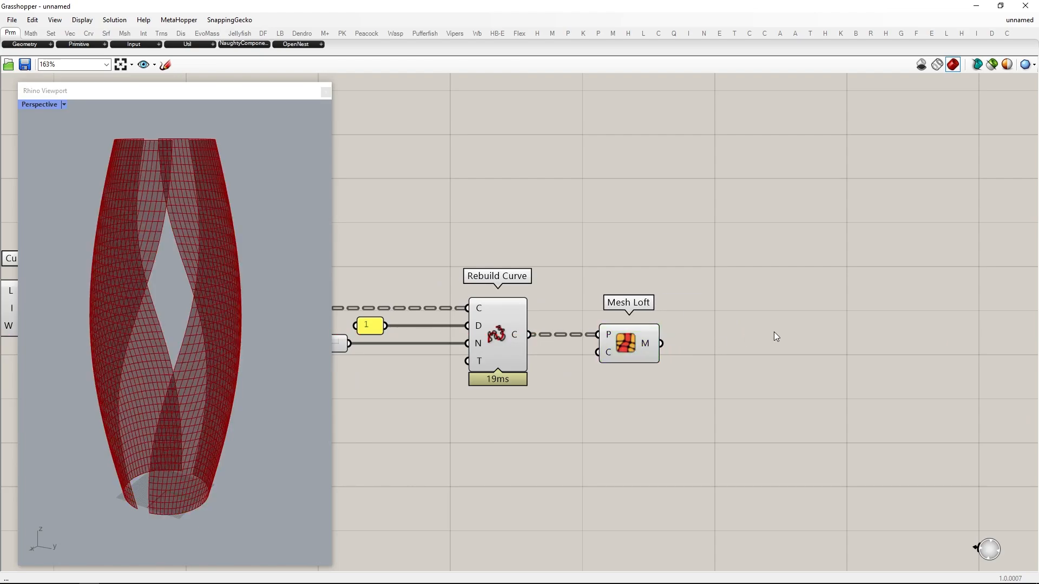
Add a Weaverbird's Picture Frame component and place it well beyond Mesh Loft.
double_click(774, 334)
type("wb picture frame")
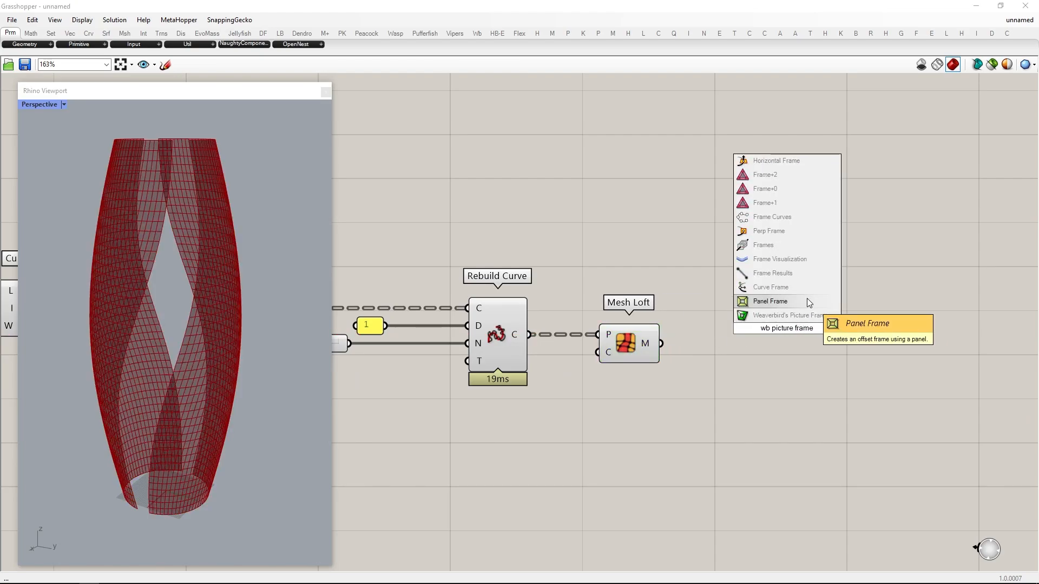
left_click(807, 315)
left_click_drag(793, 325, 902, 348)
right_click_drag(901, 347, 790, 295)
scroll(790, 294, "down", 1)
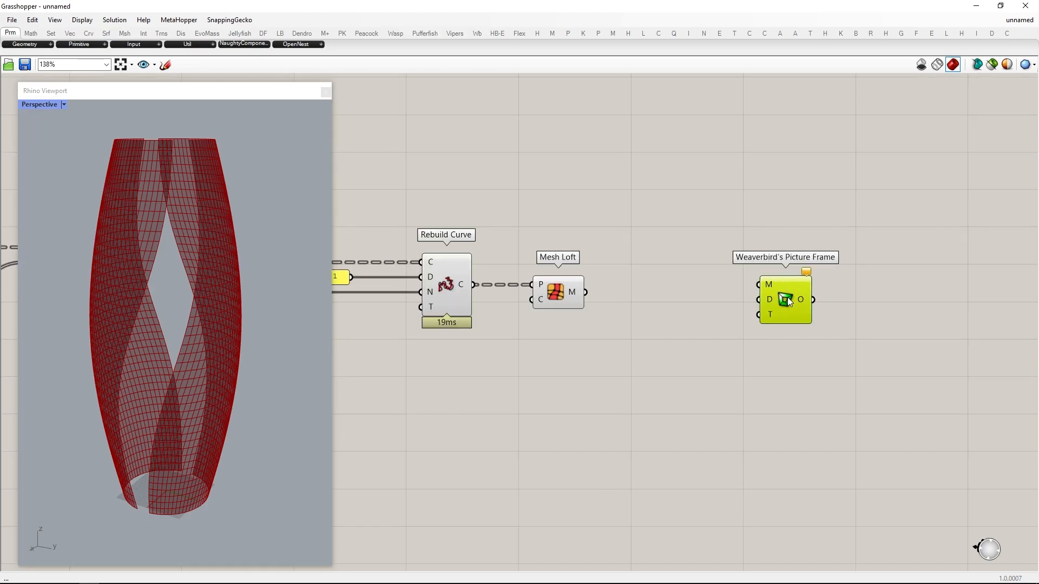
left_click_drag(787, 297, 842, 306)
Add a Weaverbird's Mesh Window component below Picture Frame and feed the Mesh Loft output into both components.
double_click(825, 371)
type("w")
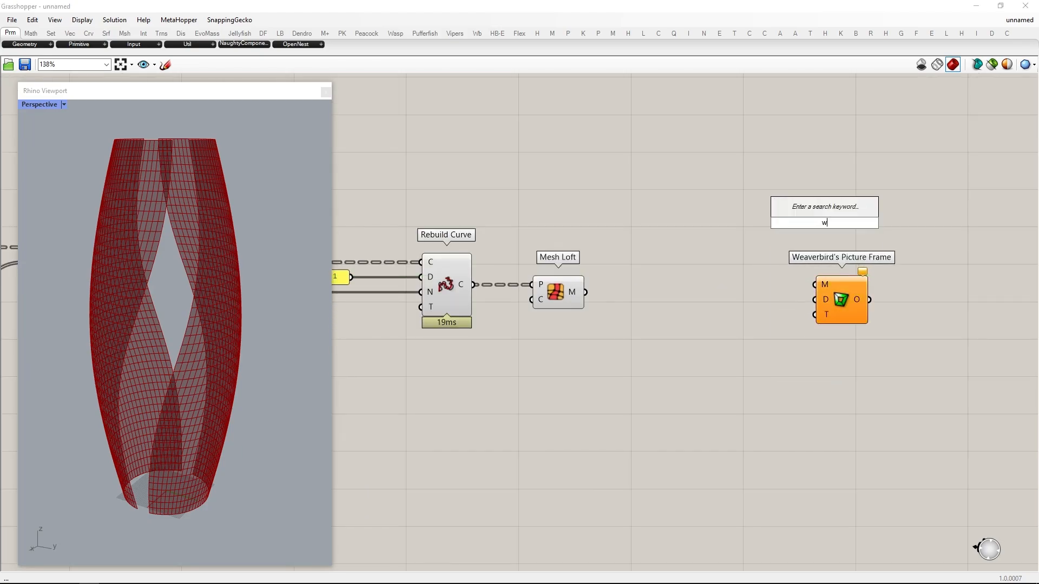
type("b mesh windo")
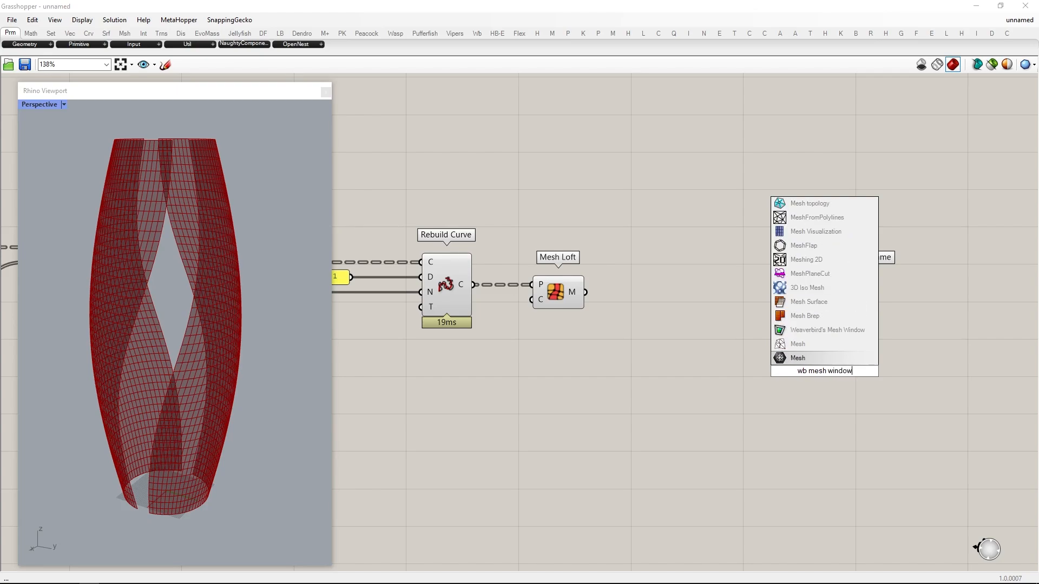
left_click(827, 330)
left_click_drag(828, 373, 851, 402)
left_click_drag(585, 292, 815, 286)
left_click_drag(585, 292, 814, 393)
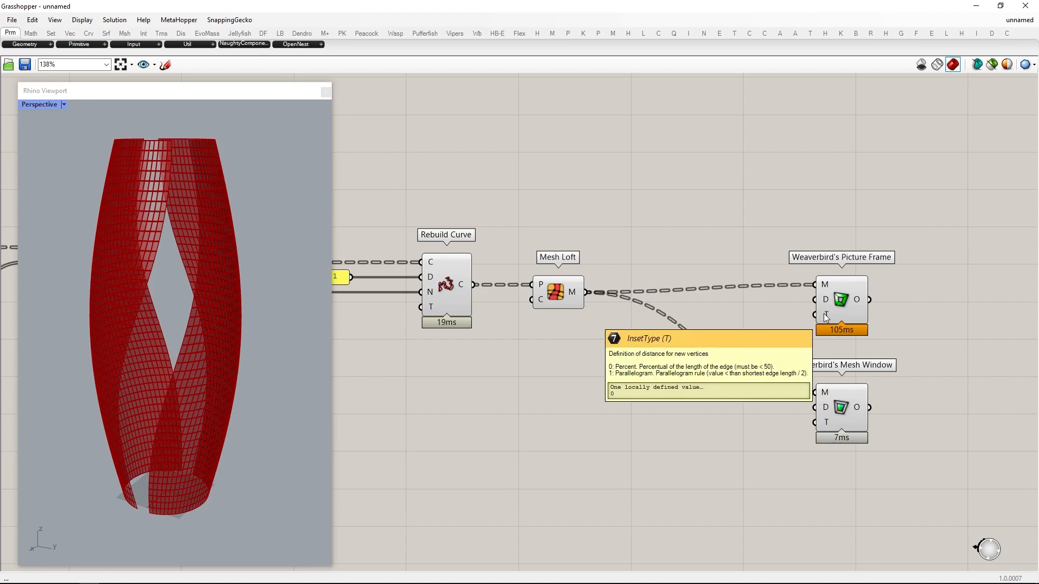
Add a panel with the value 1, connect it to both Weaverbird inset type inputs, and align Picture Frame with Mesh Loft.
double_click(725, 340)
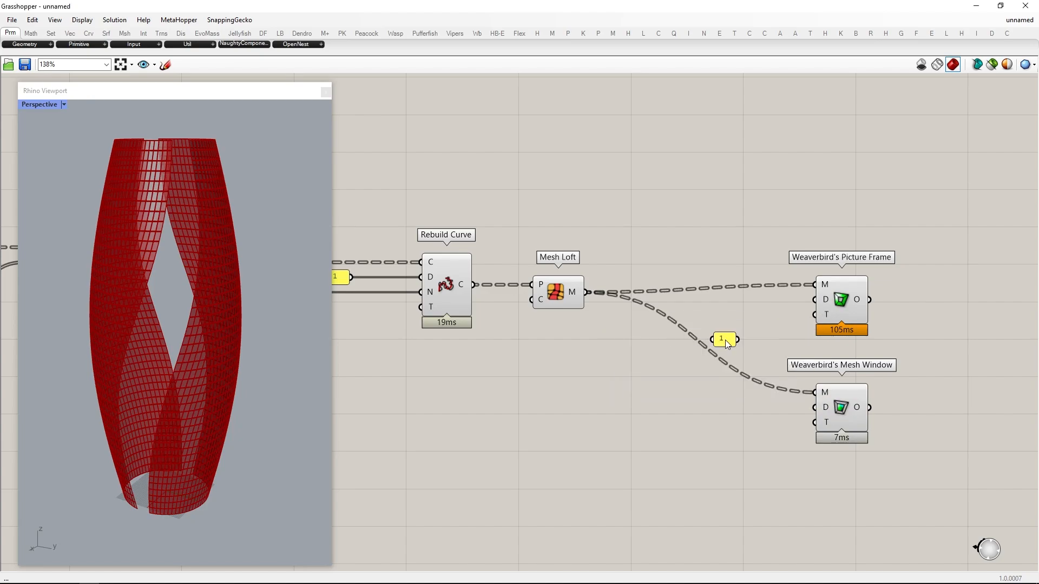
left_click_drag(738, 340, 814, 315)
left_click_drag(737, 340, 815, 423)
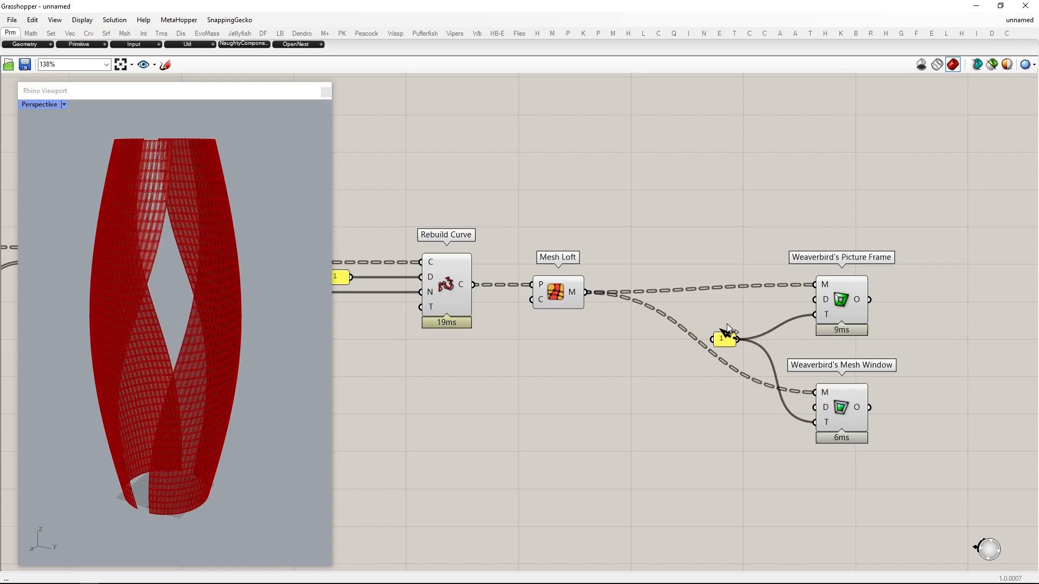
left_click_drag(821, 304, 845, 304)
Add a 1.000 number slider and connect it to the distance inputs of Picture Frame and Mesh Window.
double_click(599, 398)
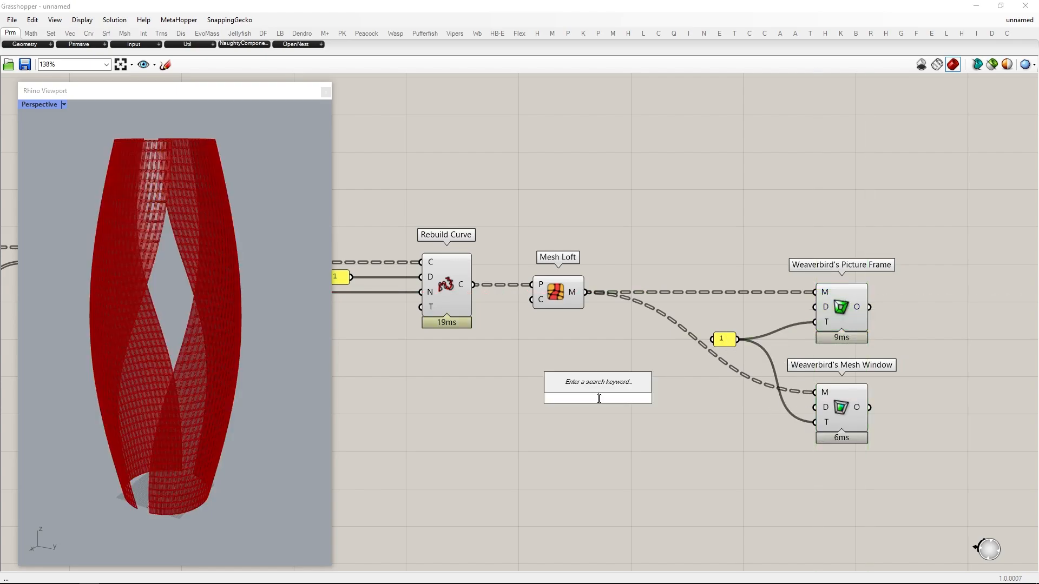
type("1.000")
key("Return")
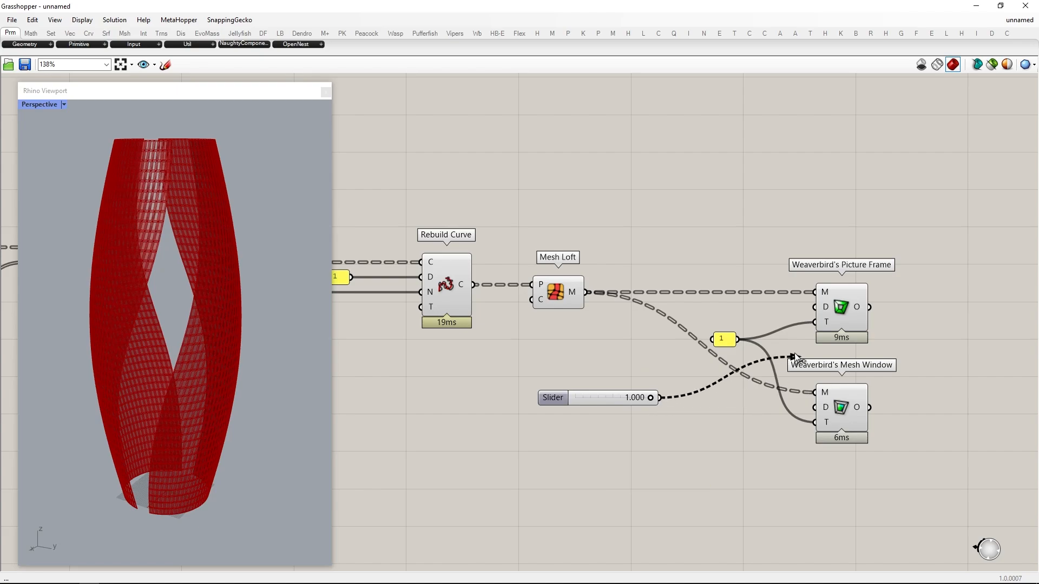
right_click(822, 311)
left_click_drag(823, 311, 817, 411)
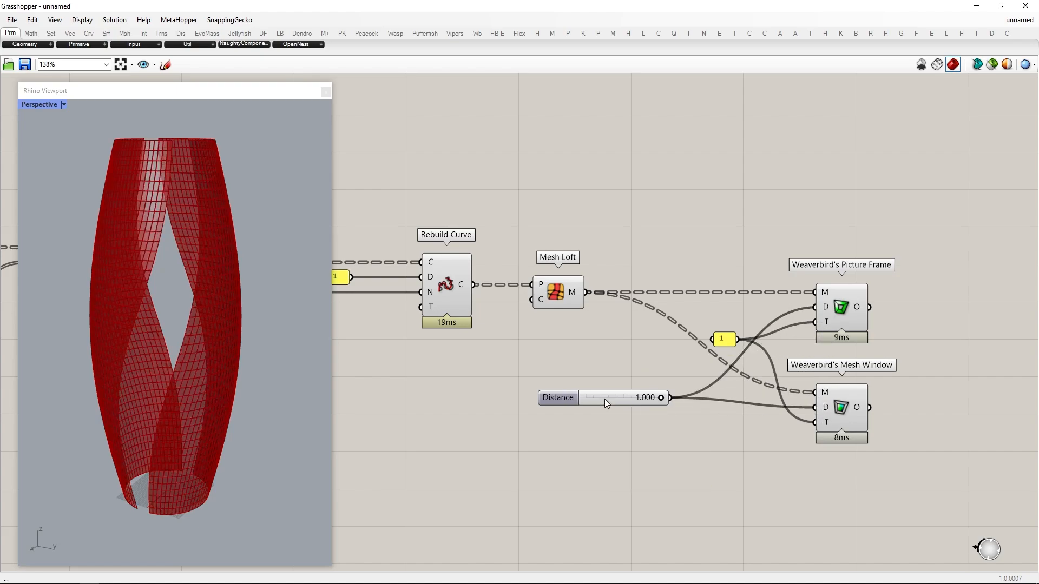
Turn off the preview of the Rebuild Curve and Mesh Loft components.
scroll(161, 388, "up", 2)
left_click_drag(604, 398, 340, 151)
scroll(160, 388, "up", 5)
middle_click(557, 278)
left_click(613, 272)
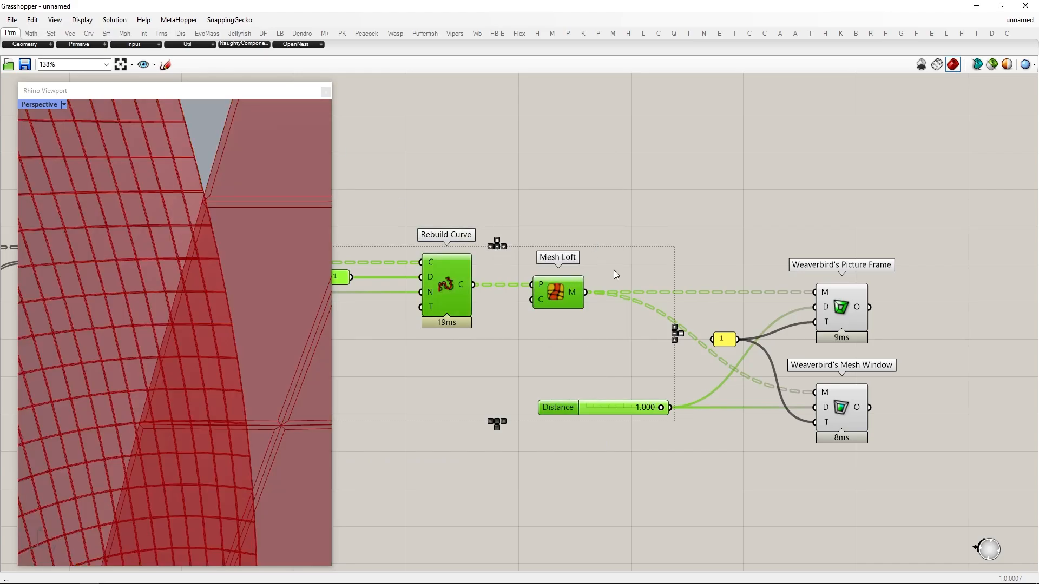
Set the Distance slider for the Weaverbird components to 0.643.
left_click(644, 368)
scroll(649, 371, "up", 3)
scroll(651, 371, "up", 3)
left_click_drag(686, 375, 608, 377)
scroll(258, 382, "down", 6)
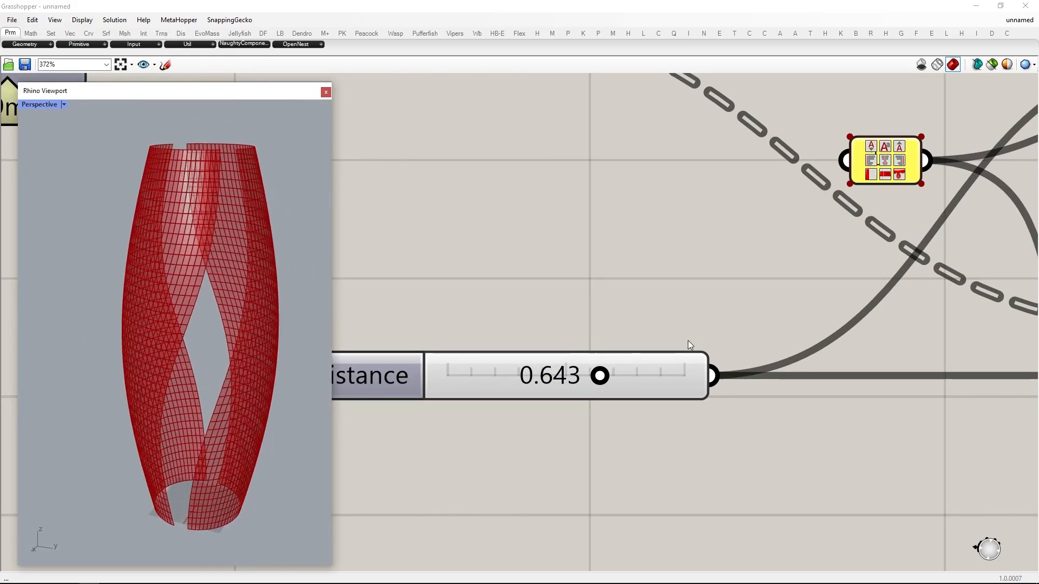
Add a Curve parameter below the definition and feed it the Flip Matrix output.
scroll(608, 408, "down", 8)
type("c")
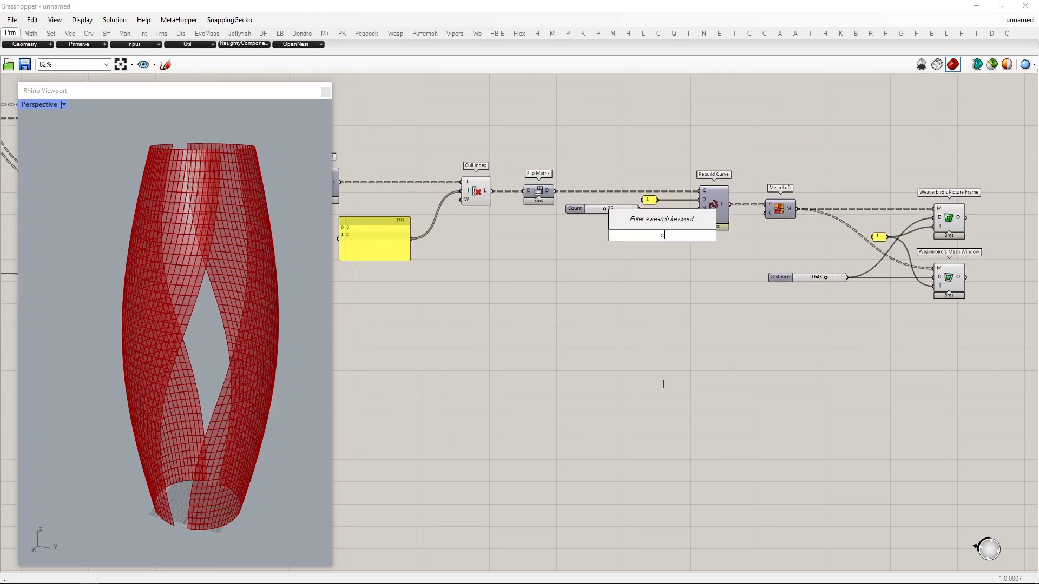
type("urve")
left_click(661, 367)
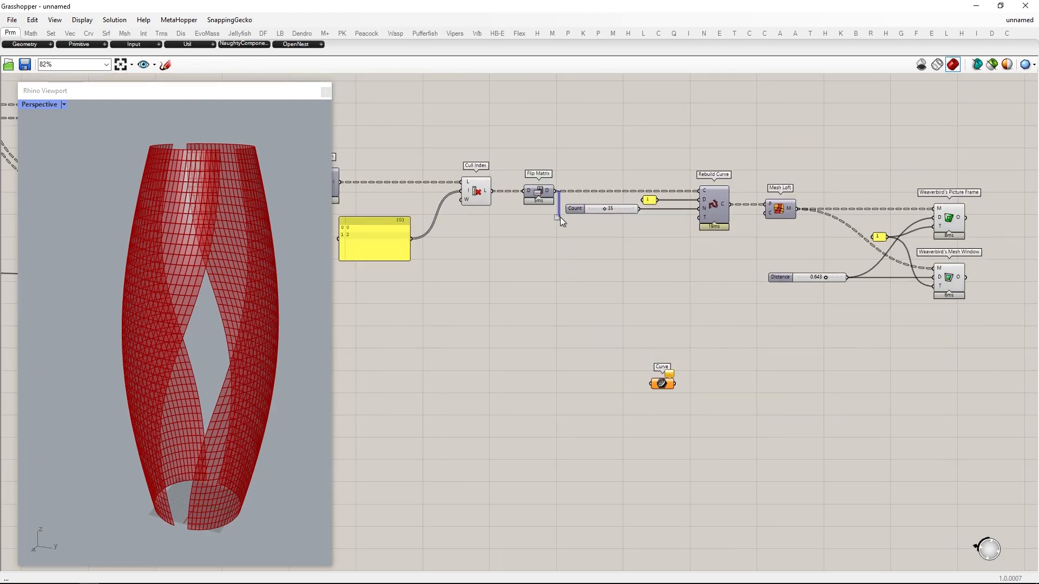
left_click_drag(660, 383, 609, 441)
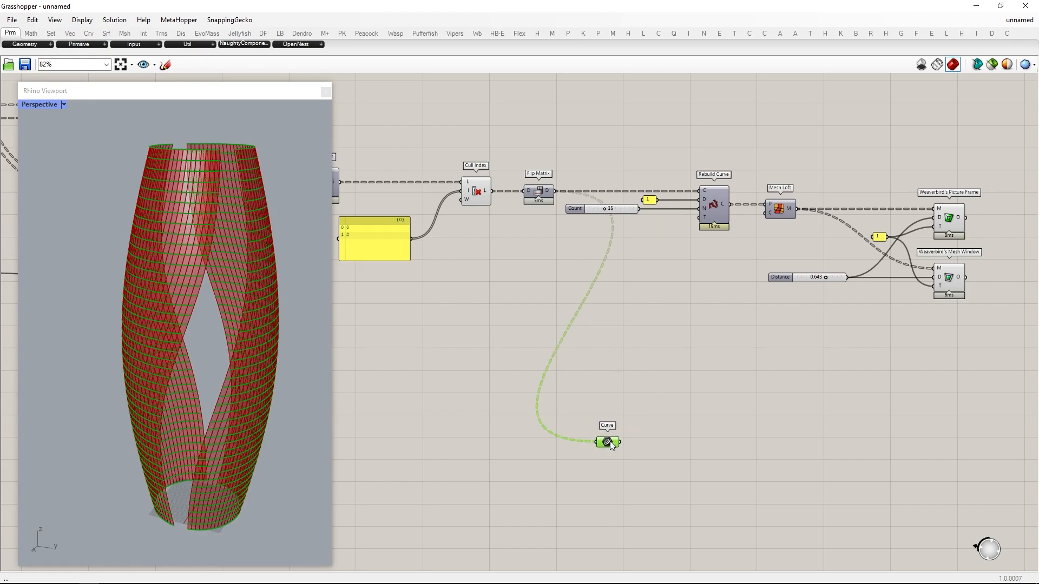
Add an End Points component beside the Curve parameter and connect the curves to it.
scroll(568, 397, "up", 2)
double_click(575, 399)
type("en")
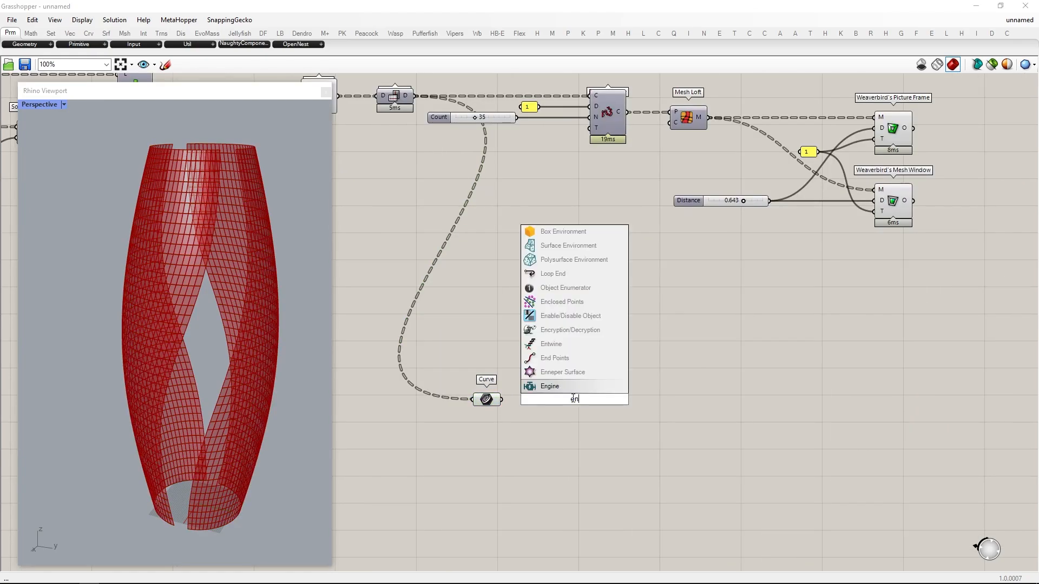
type("d point")
key("Return")
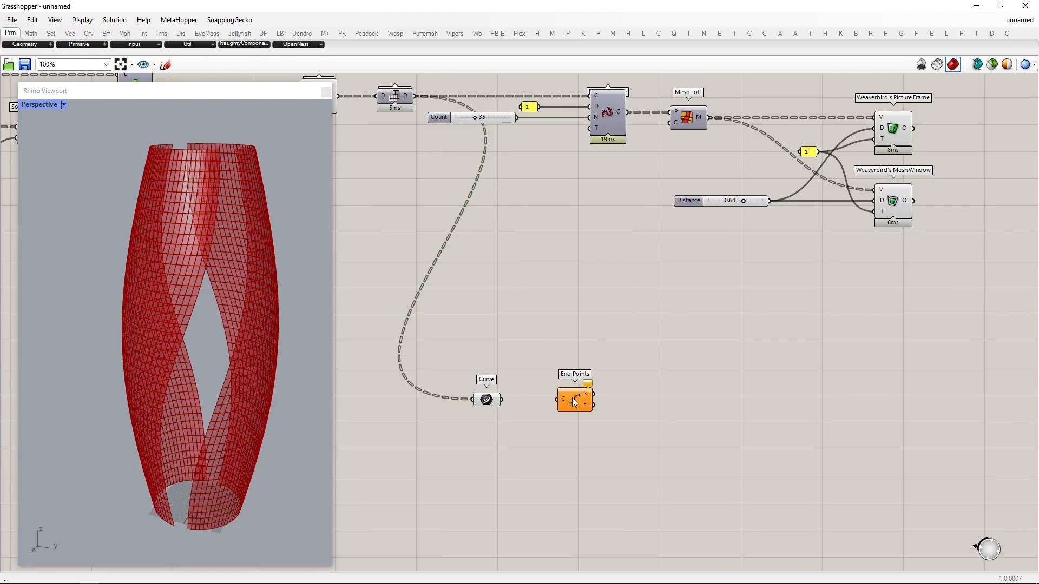
left_click_drag(549, 403, 555, 401)
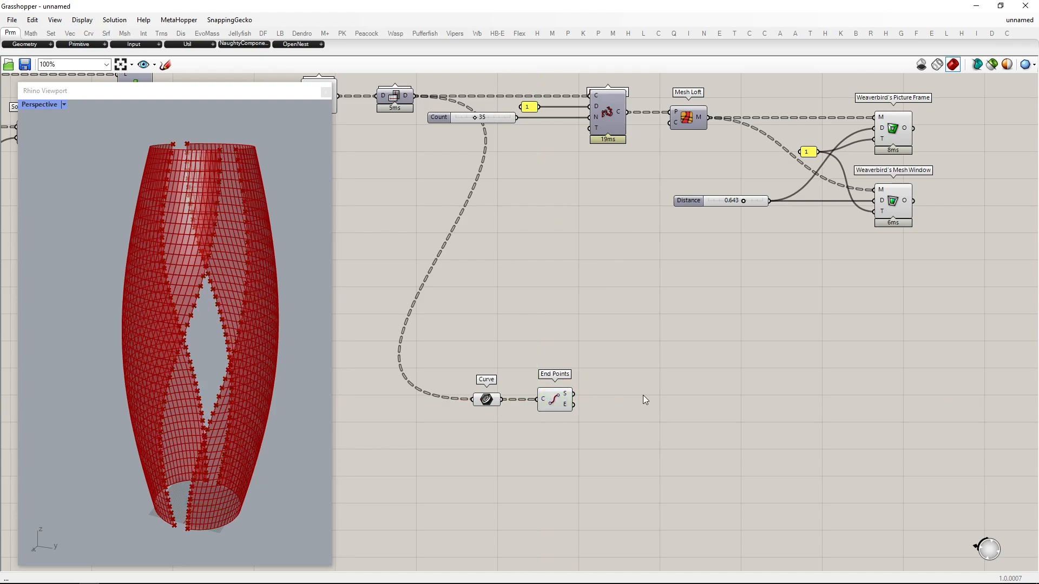
Add a Line component and connect the start and end points to its A and B inputs.
double_click(643, 396)
type("ln")
key("Return")
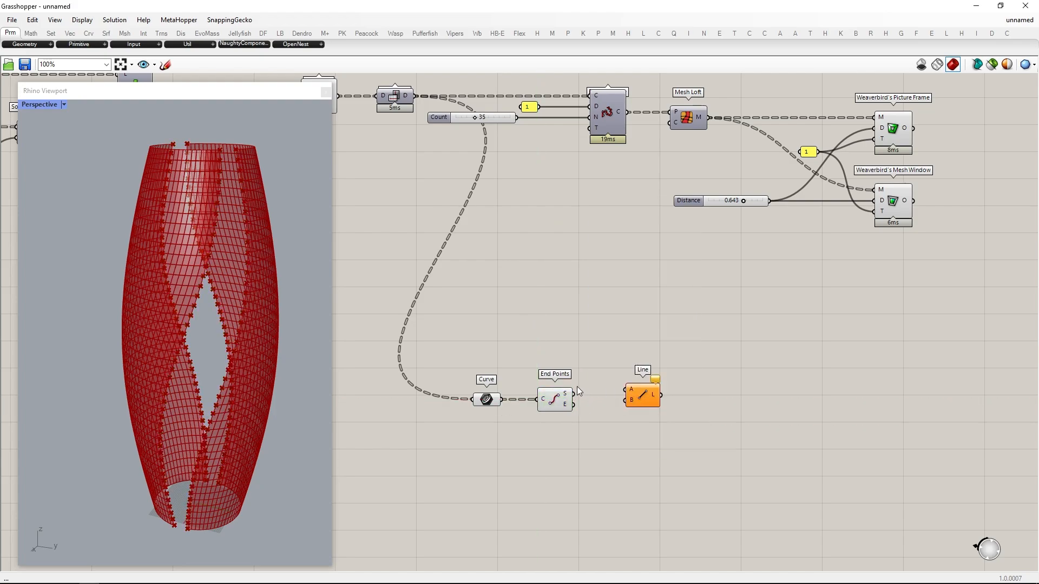
left_click_drag(575, 406, 626, 404)
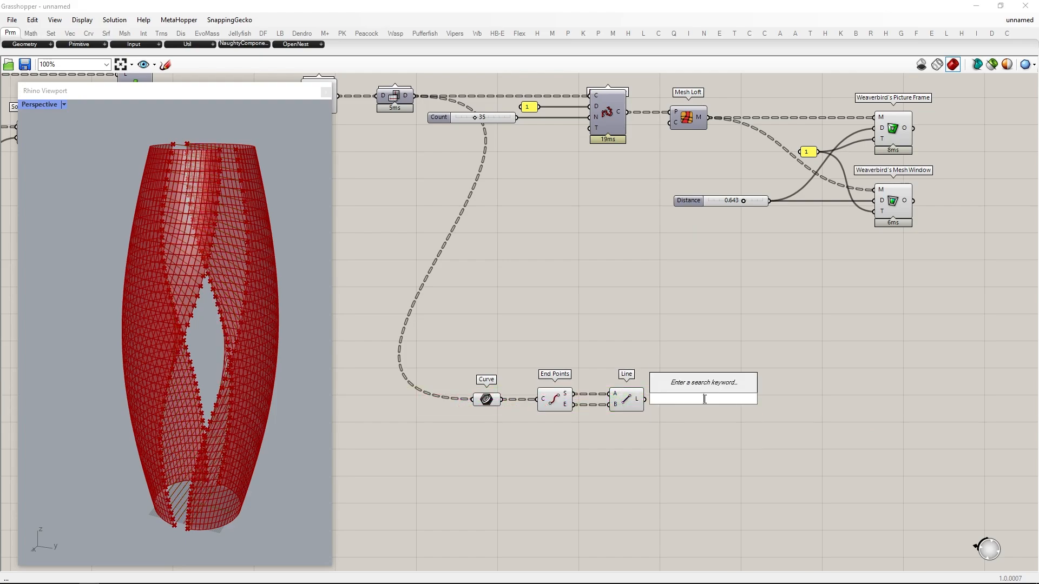
Add a Loft component after Line and connect the lines to its curve input.
type("loft")
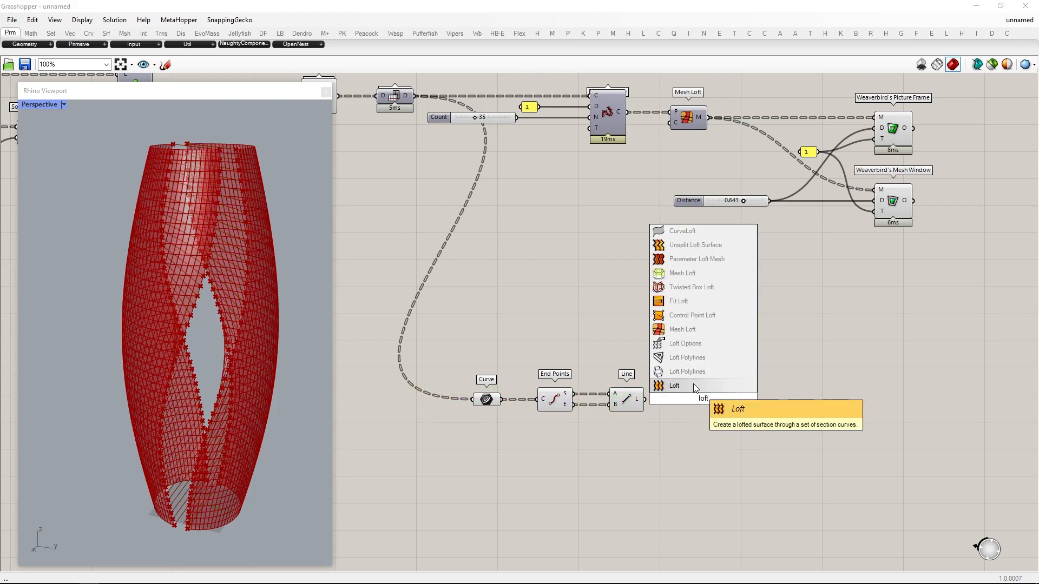
key("Return")
left_click_drag(686, 397, 687, 396)
left_click_drag(703, 399, 733, 405)
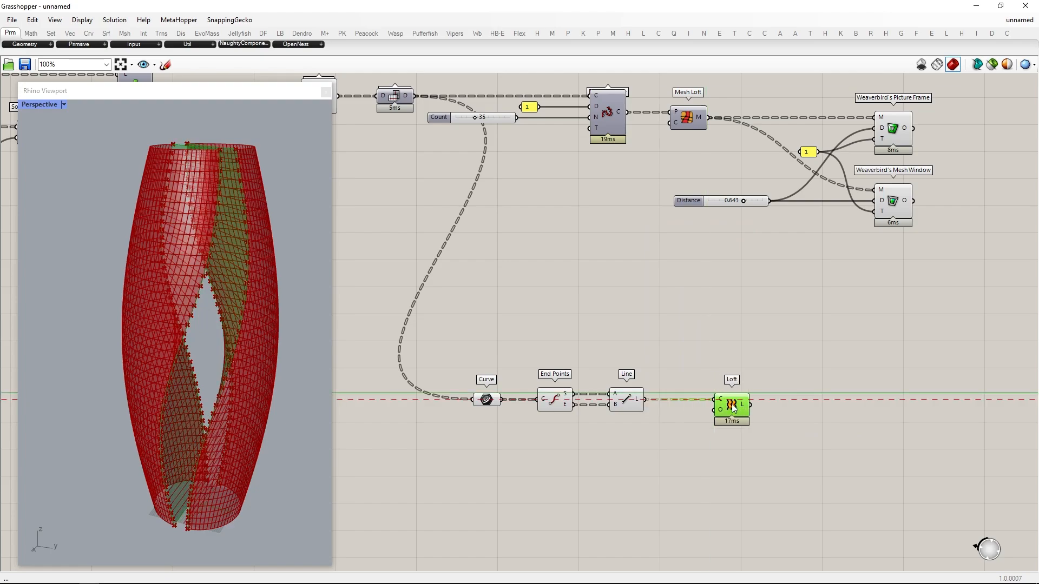
Turn off the preview of every component except Loft, including Curve, End Points and Line.
left_click_drag(646, 448, 325, 287)
middle_click(612, 361)
left_click(641, 326)
left_click_drag(769, 453, 676, 342)
key("ctrl+i")
middle_click(680, 354)
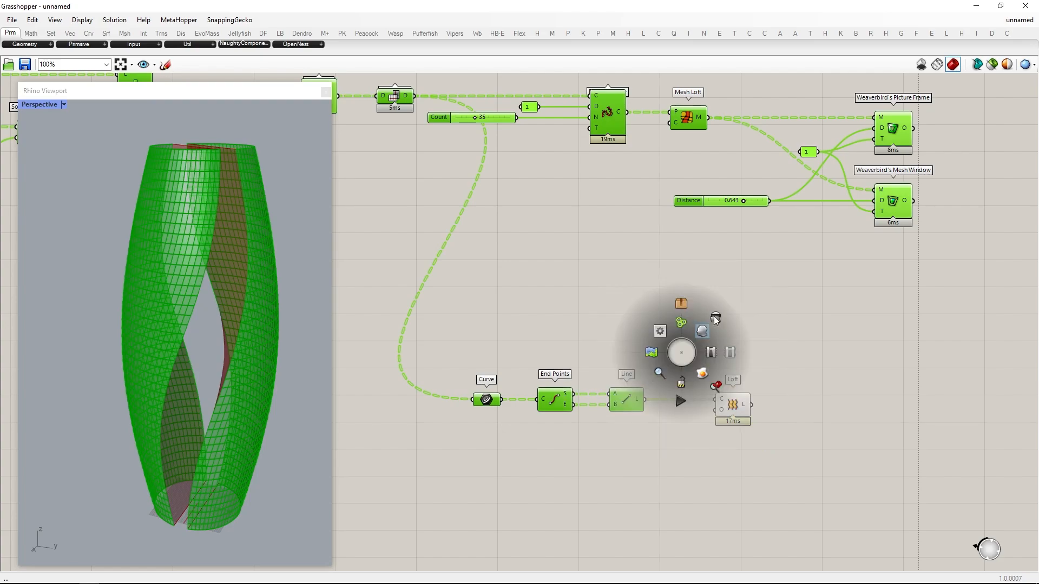
left_click(710, 324)
Switch to Rhino's Right view and draw a diagonal line across the lower part of the lofted surfaces.
right_click_drag(201, 348, 132, 344)
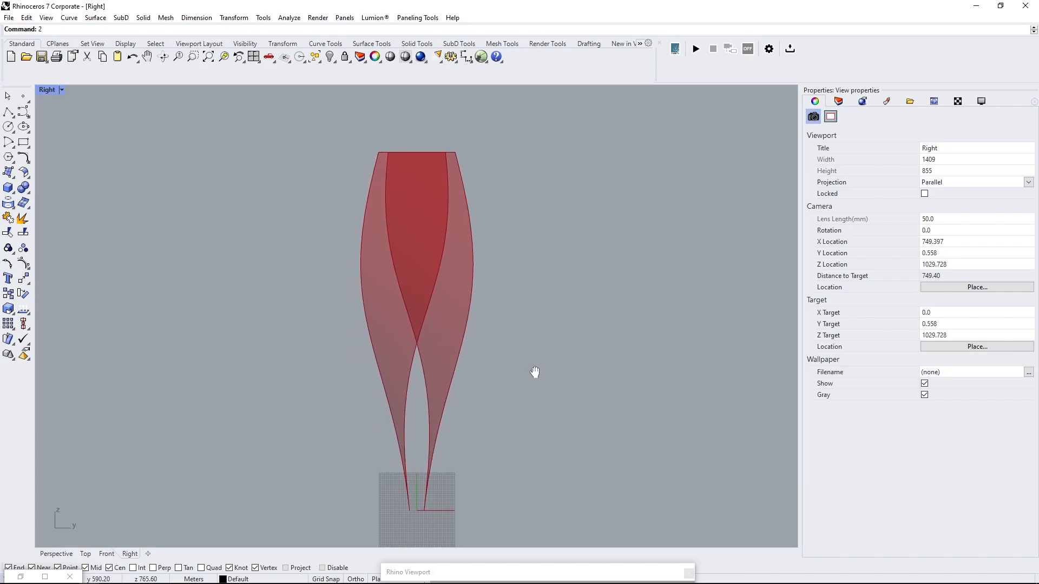
right_click_drag(535, 372, 537, 370)
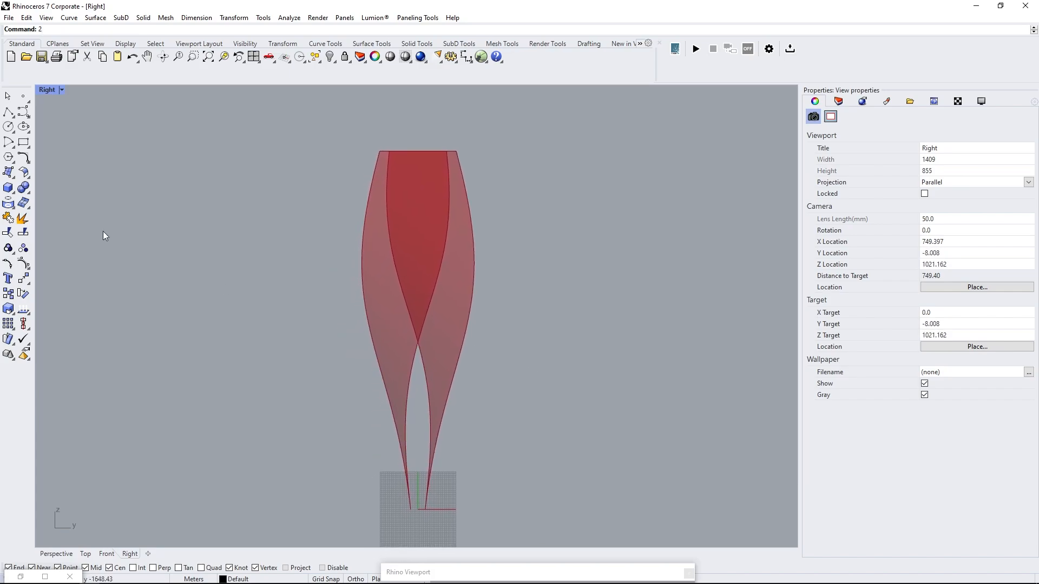
scroll(383, 476, "up", 2)
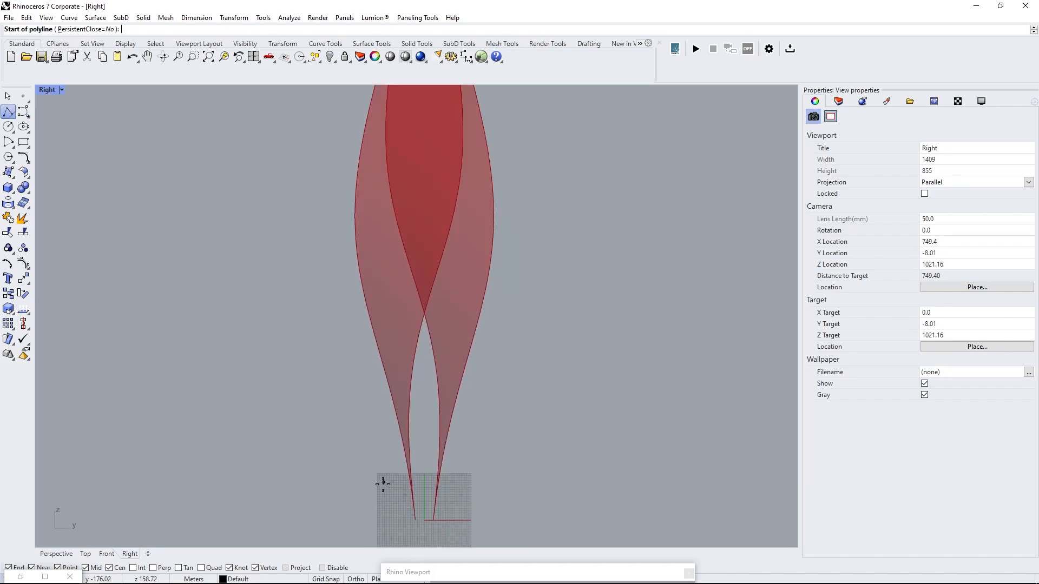
right_click(521, 351)
right_click_drag(441, 386, 443, 418)
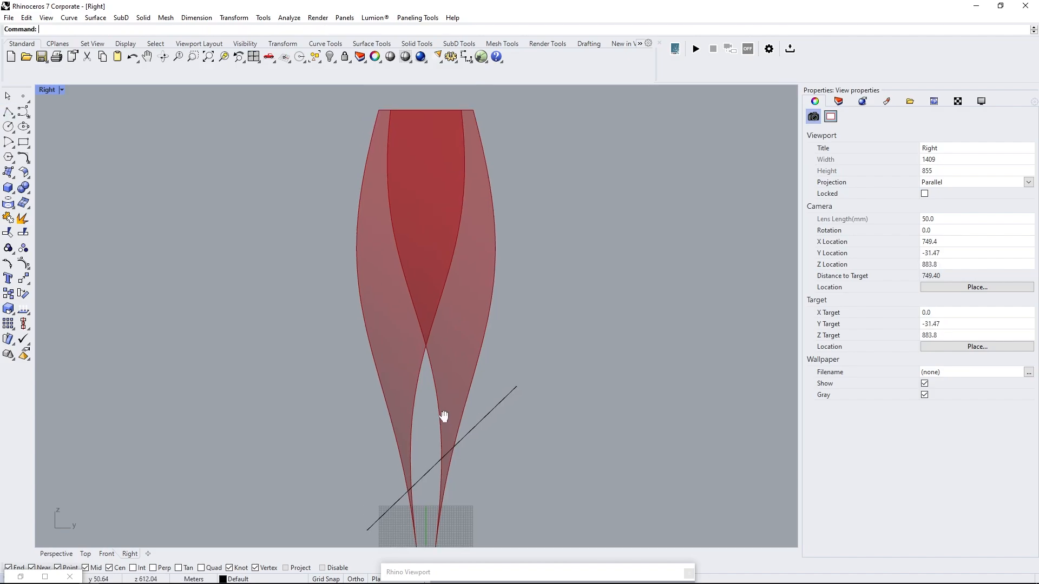
Draw three more diagonal lines in alternating directions, crossing the lofted surfaces up towards the top of the vase.
scroll(441, 444, "down", 2)
right_click(487, 479)
left_click(491, 483)
left_click(329, 335)
left_click(326, 469)
left_click(530, 305)
right_click(529, 306)
right_click(503, 355)
left_click(499, 361)
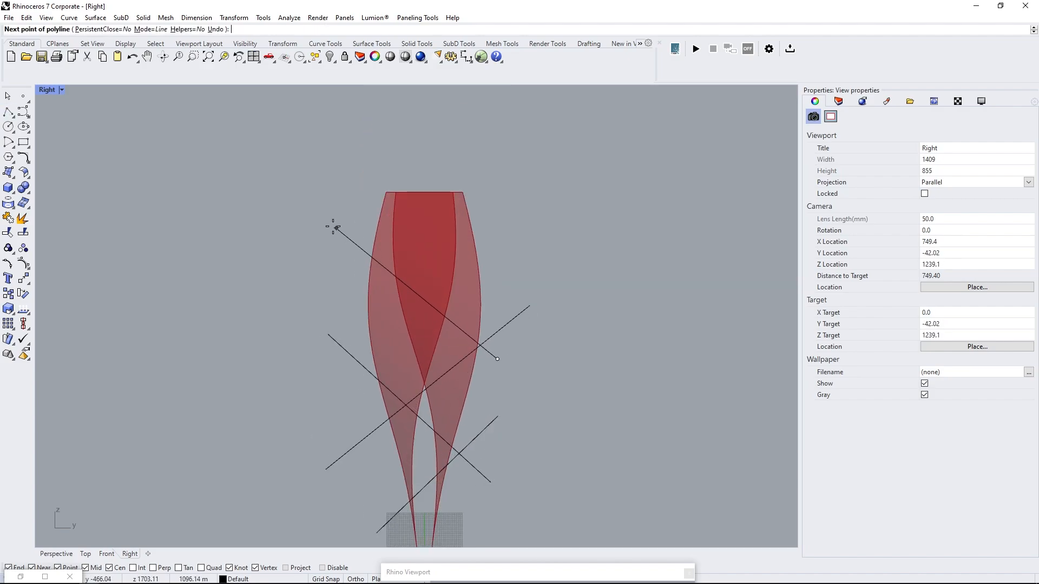
left_click(328, 223)
right_click(329, 224)
Switch to the Perspective view and shift one of the lower diagonal lines across the lofted surfaces.
scroll(416, 293, "down", 2)
left_click(60, 555)
mouse_move(485, 330)
right_mouse_down()
mouse_move(336, 332)
mouse_move(352, 341)
mouse_move(489, 330)
mouse_move(459, 361)
right_mouse_up()
scroll(459, 362, "up", 3)
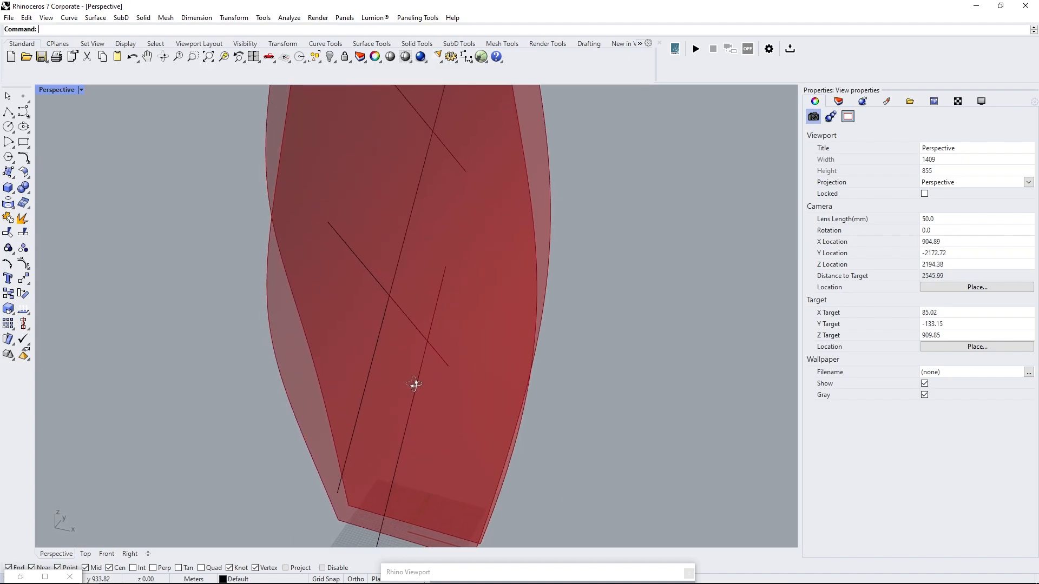
left_click(413, 382)
left_click_drag(371, 383, 402, 396)
right_click_drag(422, 353, 380, 307)
right_click_drag(387, 376, 368, 308)
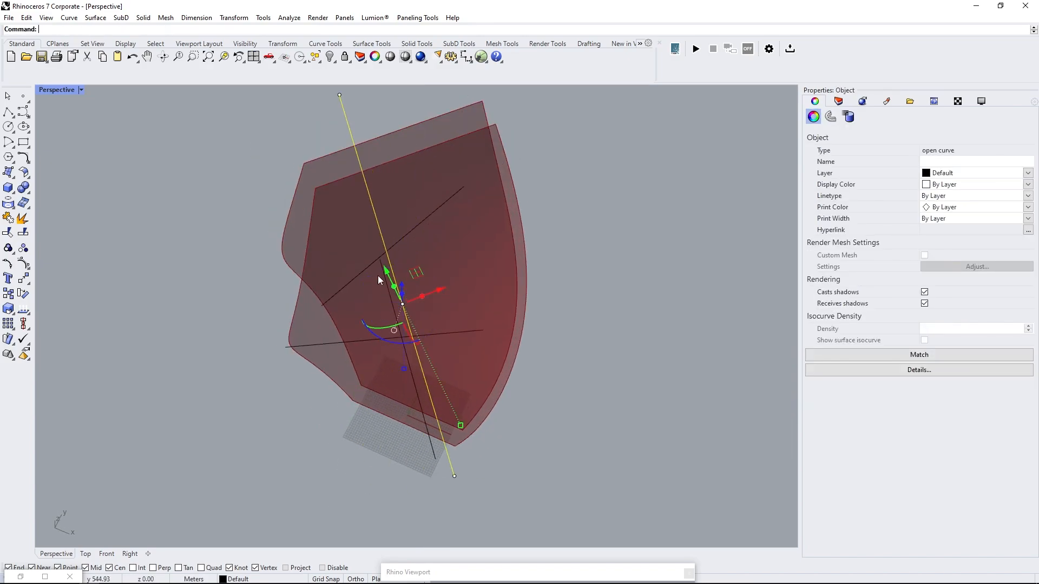
Back in Grasshopper, add a Curve parameter below the Loft chain and reference the four diagonal Rhino lines as multiple curves.
left_click(599, 352)
right_click_drag(599, 353, 600, 375)
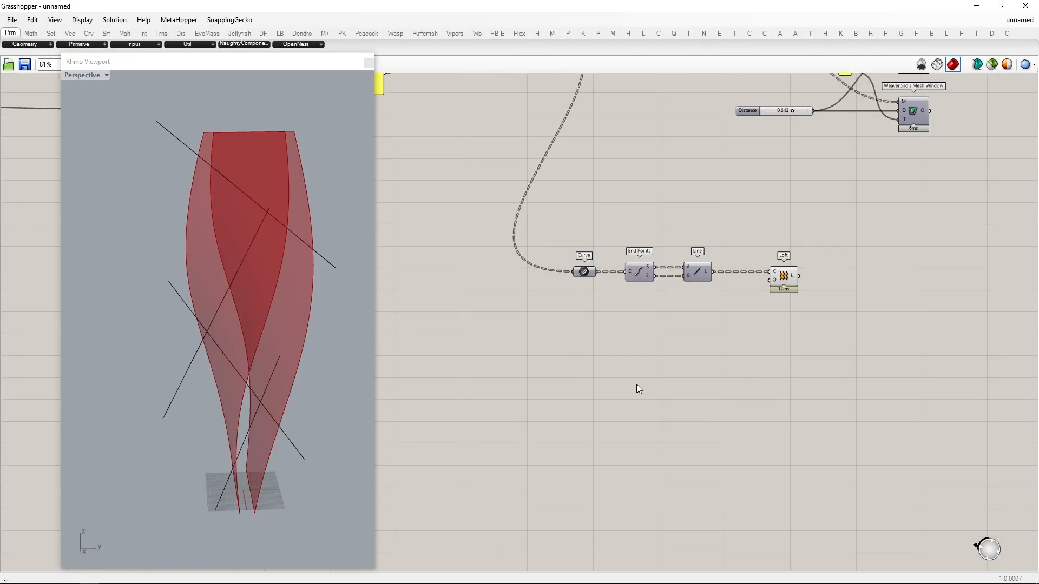
type("curve")
key("Return")
left_click(311, 492)
key("ctrl+a")
right_click(633, 384)
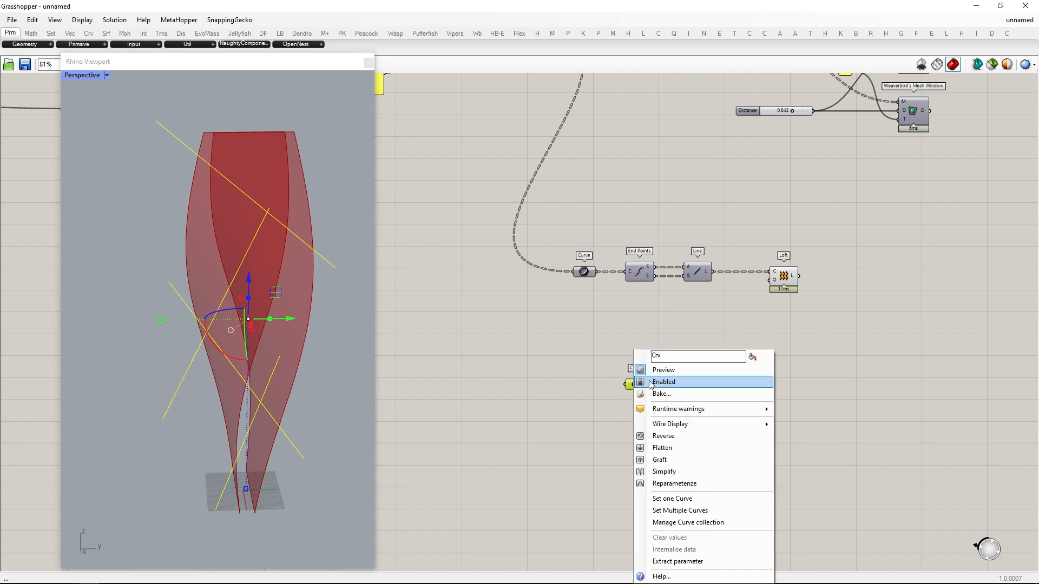
left_click(672, 509)
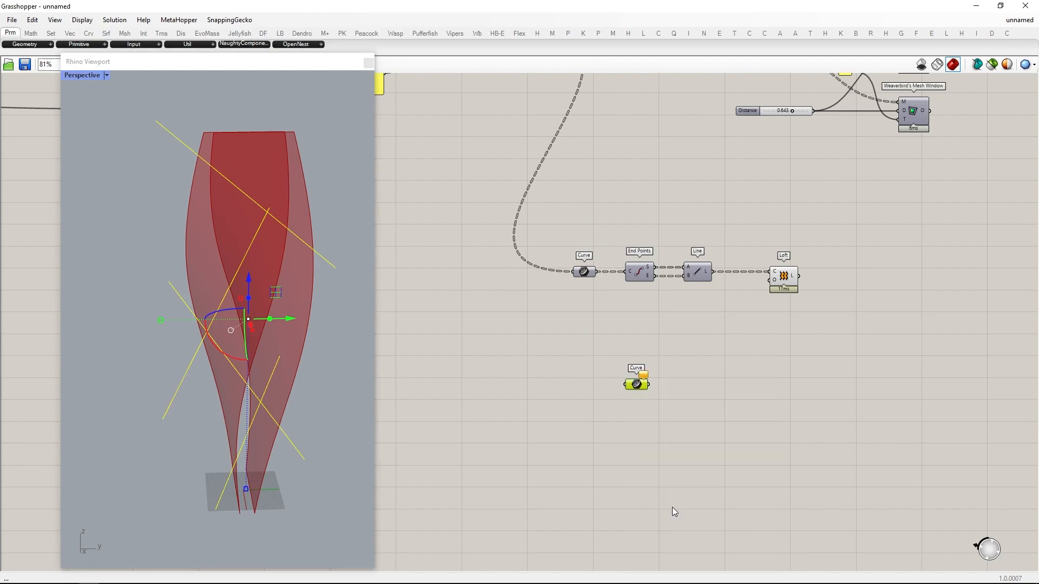
left_click(293, 479)
right_click_drag(316, 452, 189, 427)
scroll(673, 395, "up", 5)
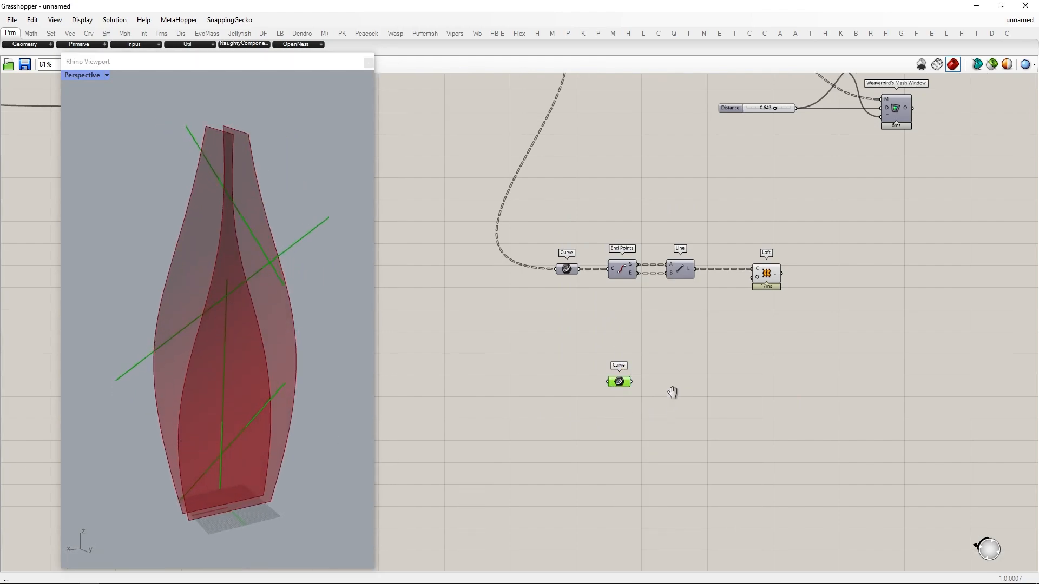
Add a Perp Frame component and connect the referenced lines to its curve input.
left_click(664, 387)
double_click(644, 364)
type("perp frame")
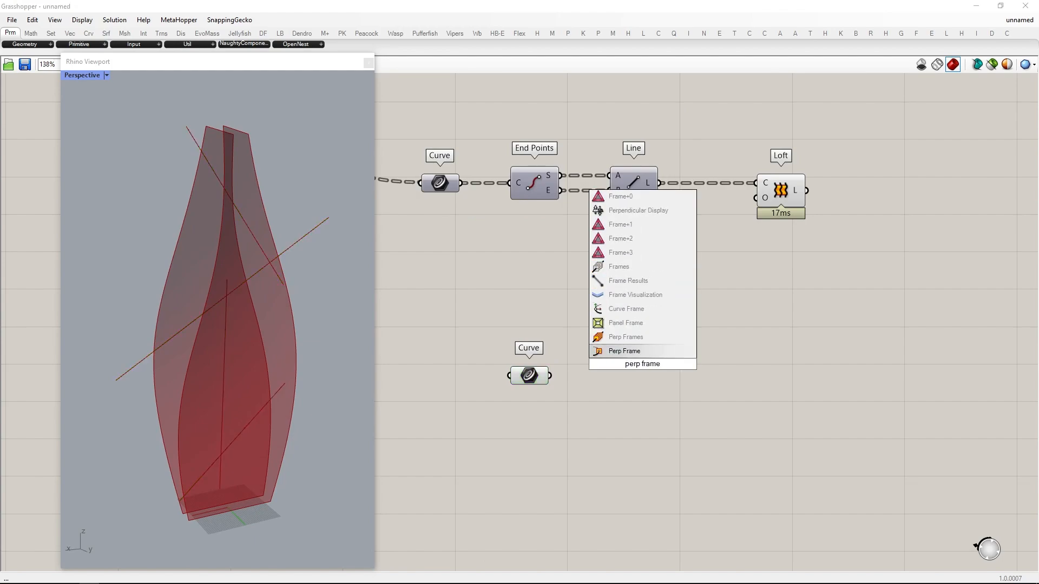
left_click_drag(644, 350, 717, 380)
Create a panel holding 0 and 1 as separate items with multiline data off, and connect it to Perp Frame's t input.
double_click(559, 445)
type("//")
key("Return")
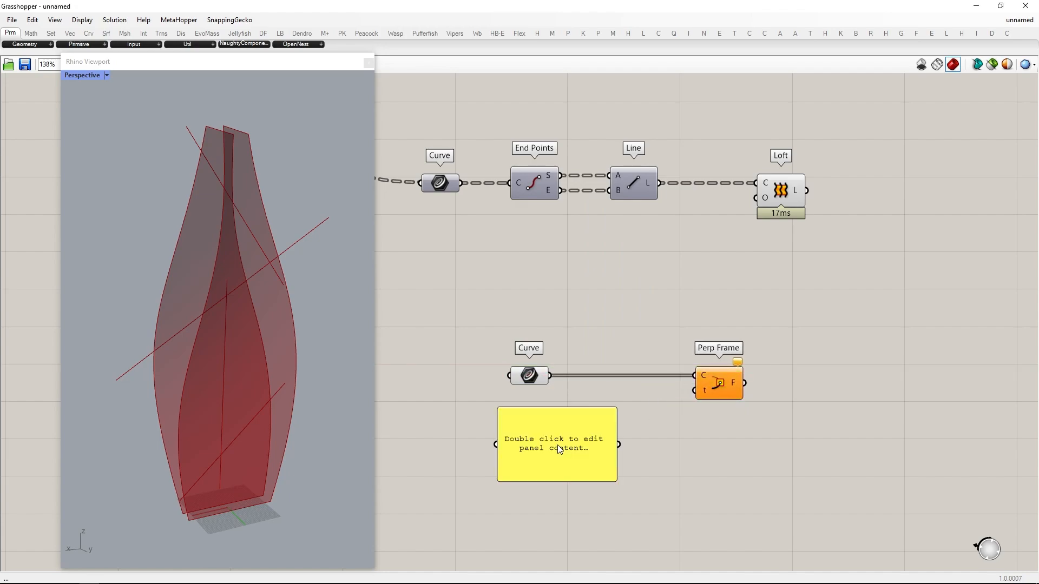
double_click(557, 445)
type("0")
key("Return")
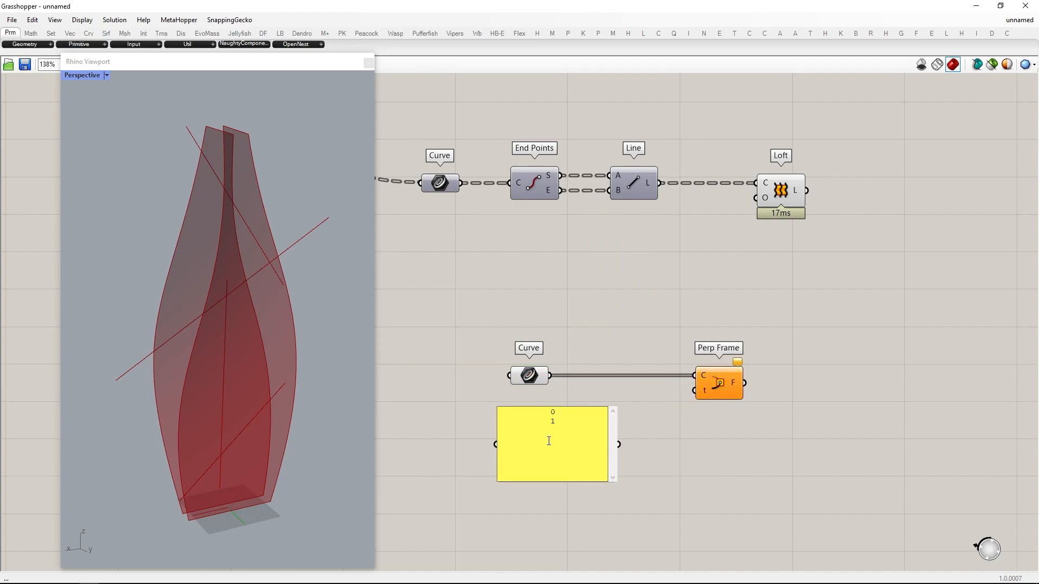
left_click_drag(554, 443, 559, 443)
right_click(558, 443)
left_click(595, 356)
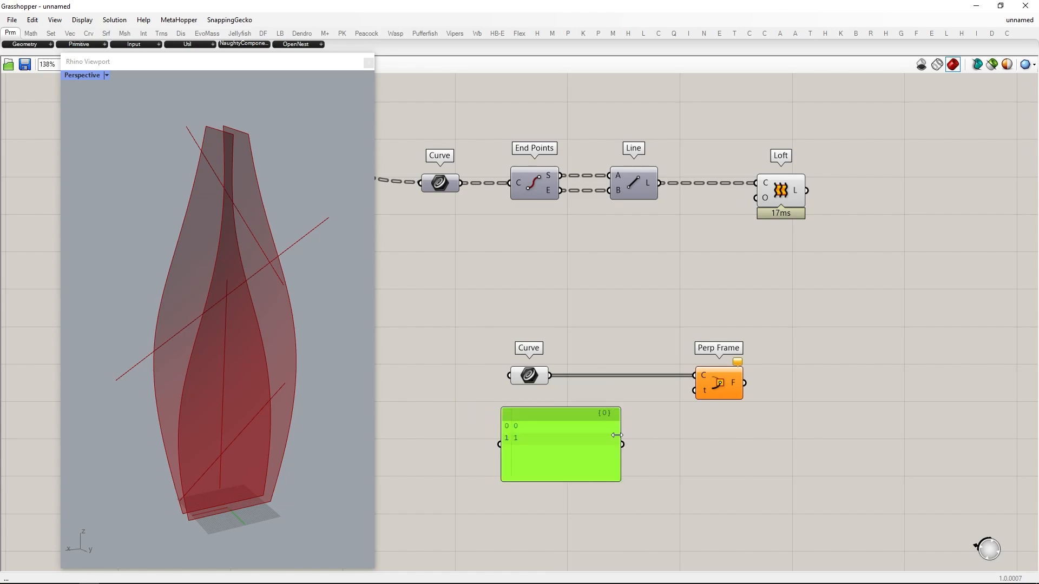
left_click_drag(659, 415, 712, 392)
Reparameterize and graft the curve input of Perp Frame.
right_click(704, 376)
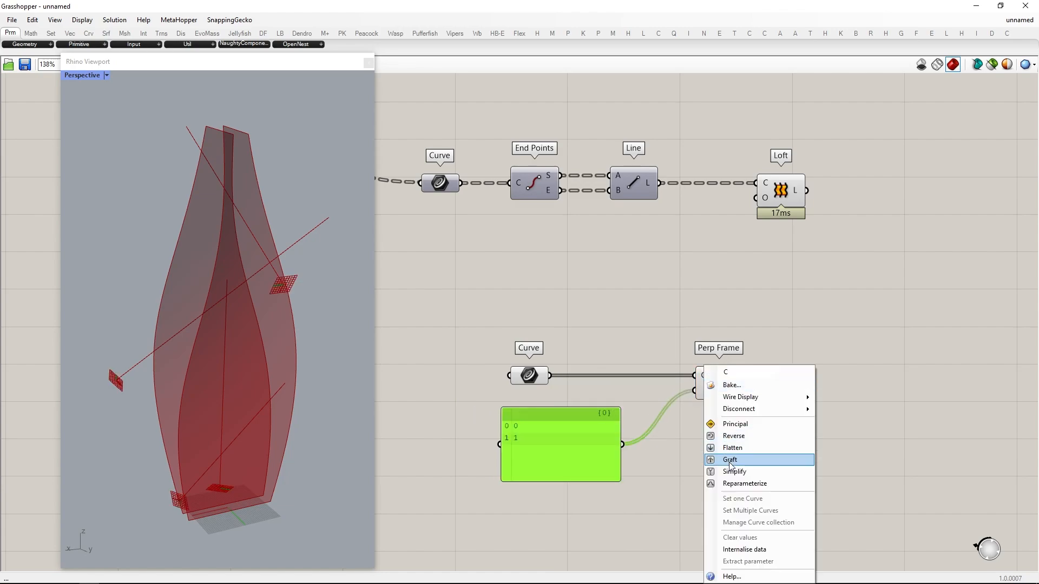
left_click(737, 484)
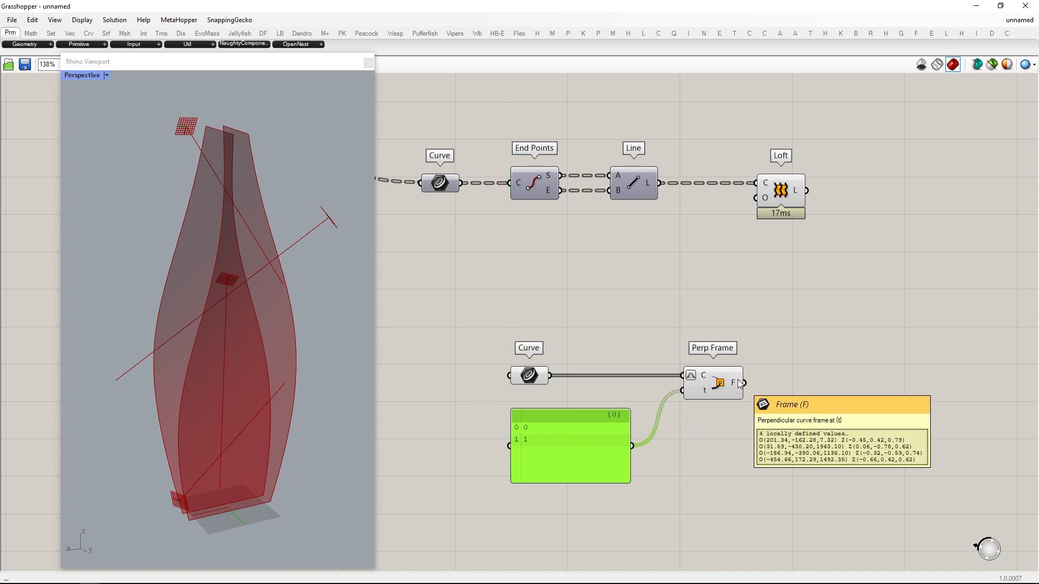
right_click(701, 380)
left_click(728, 460)
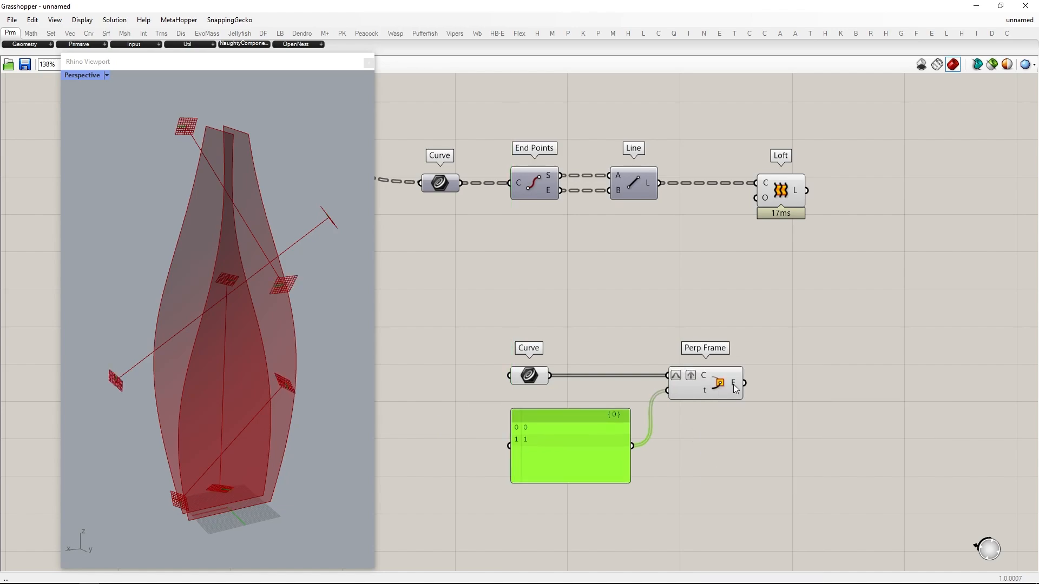
Add a Polygon component and connect the perpendicular frames to its plane input.
right_click_drag(849, 371, 802, 373)
double_click(802, 373)
type("polygon")
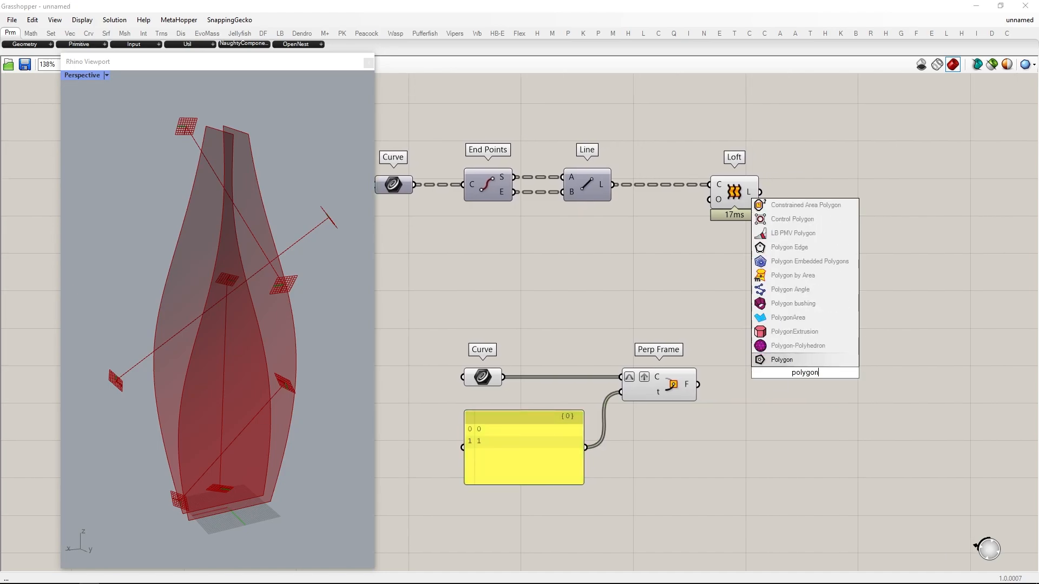
key("Return")
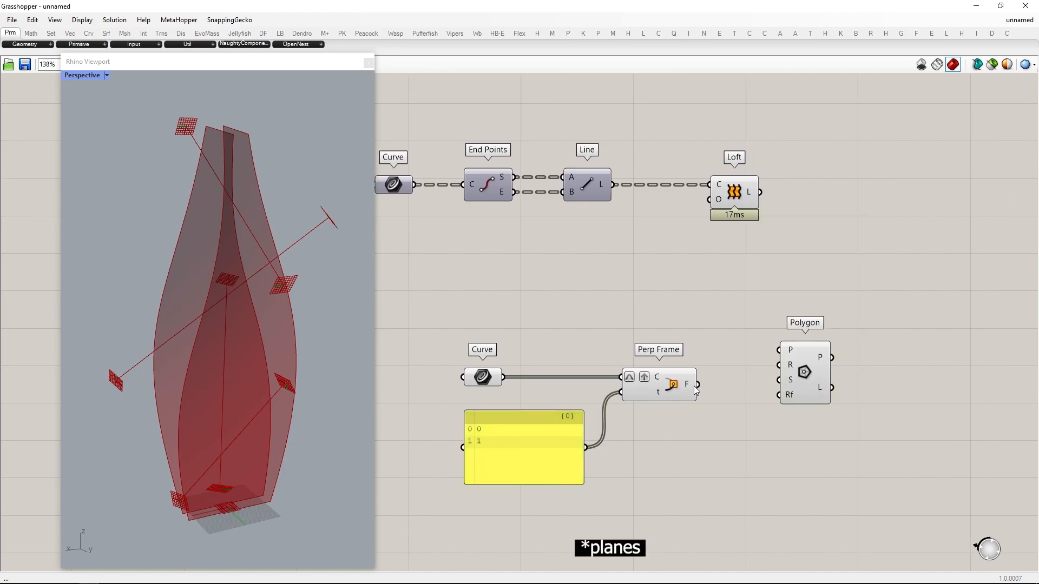
Add a number slider of 120 to Polygon's radius input and raise it to 131.313.
double_click(694, 453)
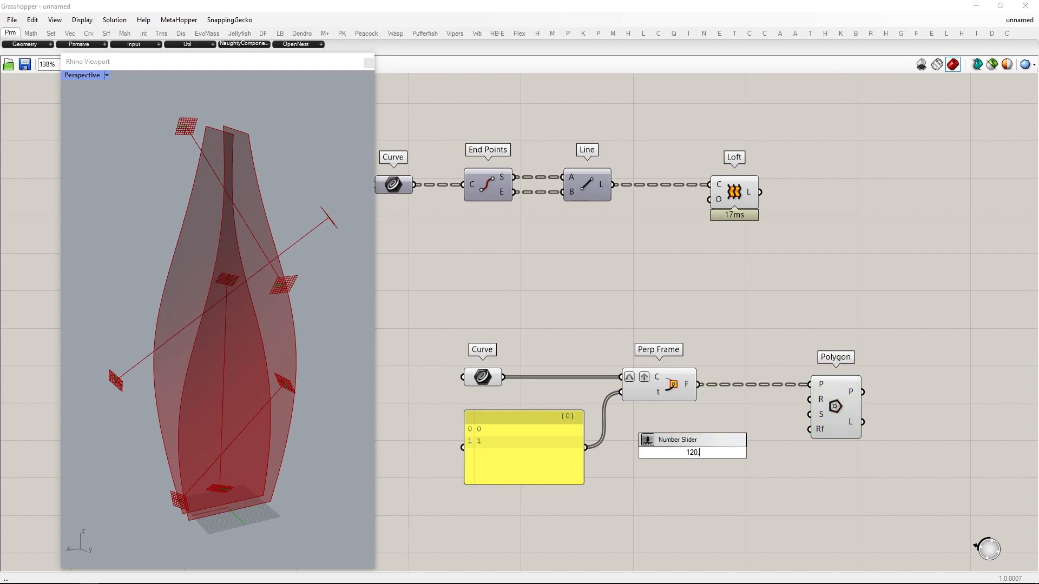
type("120")
key("Return")
left_click_drag(754, 453, 726, 467)
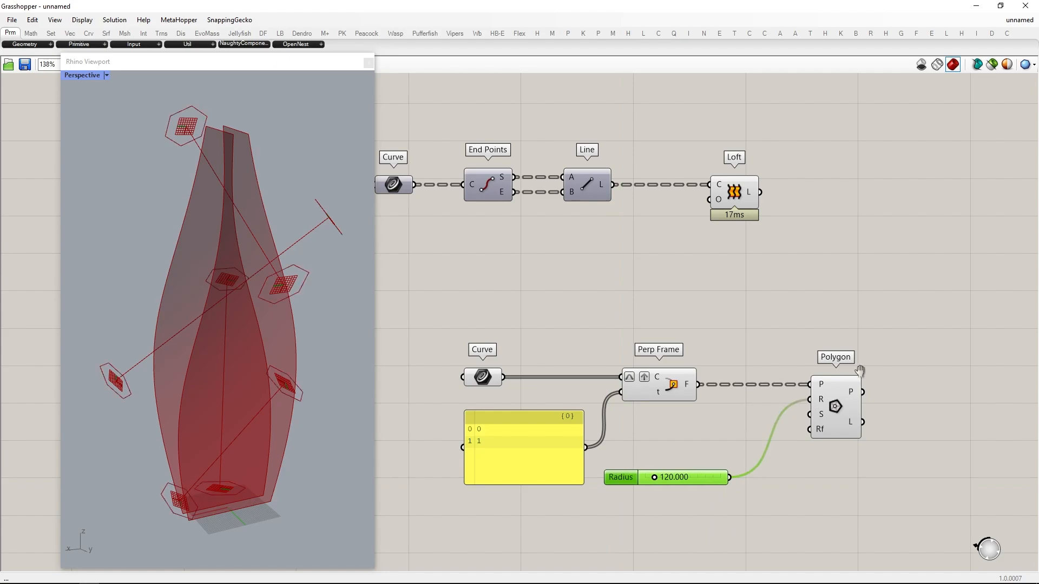
scroll(642, 479, "up", 3)
left_click_drag(626, 459, 636, 459)
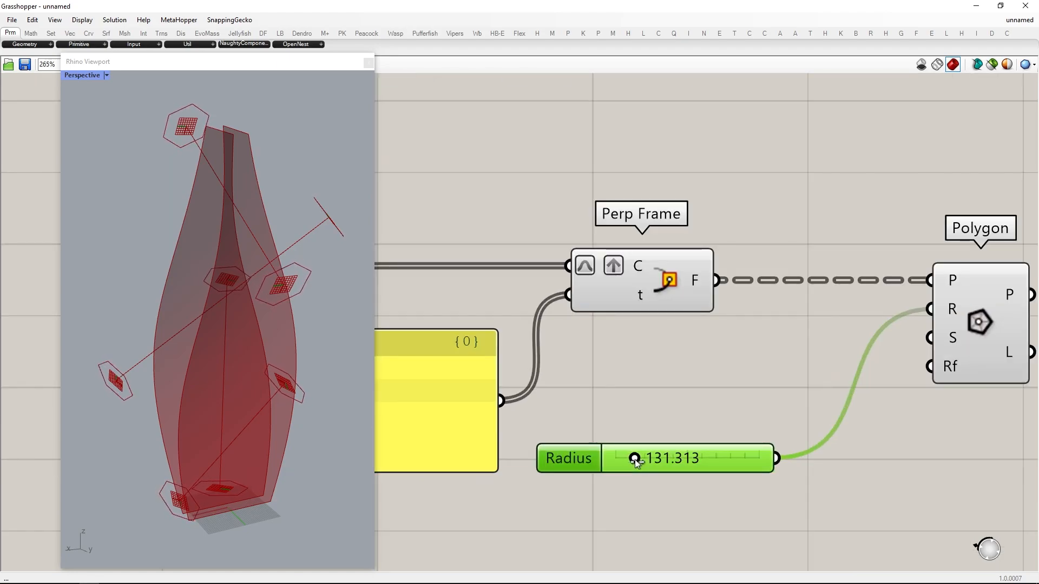
Loft the polygons with a new Loft component and turn off the preview of Curve, Perp Frame and Polygon.
scroll(636, 463, "down", 4)
type("loft")
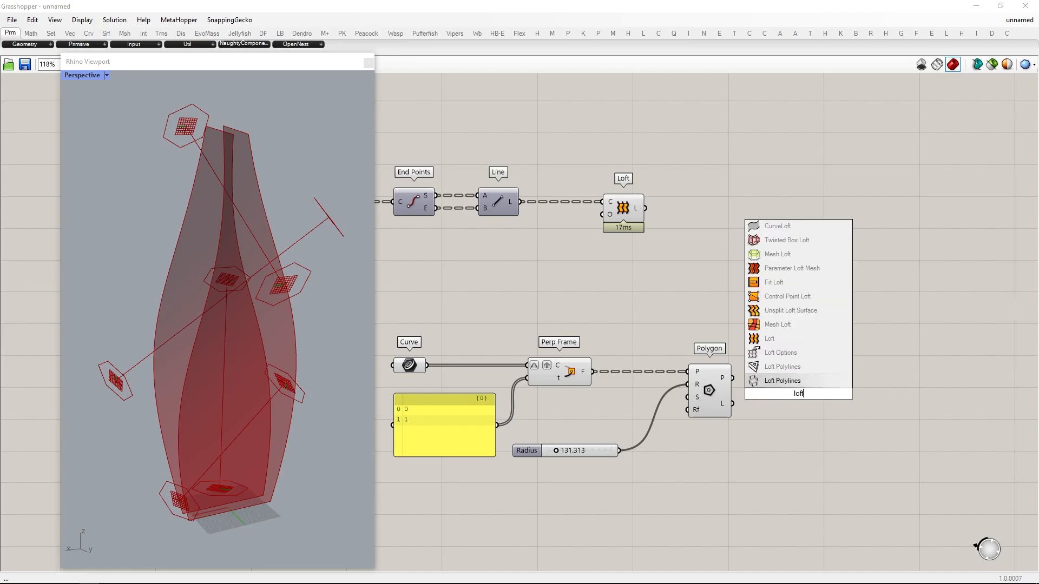
key("Return")
left_click_drag(731, 378, 808, 379)
left_click_drag(732, 475, 368, 321)
middle_click(557, 323)
left_click(582, 297)
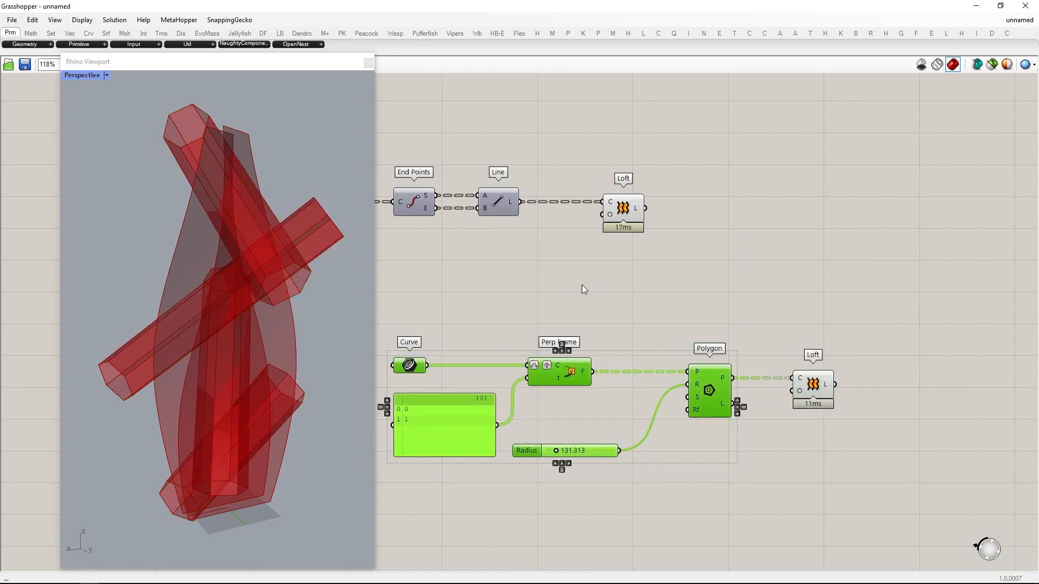
Reduce the polygon Radius slider to 84.458 to thin the lofted tubes.
right_click_drag(261, 319, 238, 303)
scroll(541, 444, "up", 8)
left_click_drag(535, 422, 522, 422)
scroll(220, 301, "down", 4)
right_click_drag(220, 301, 232, 317)
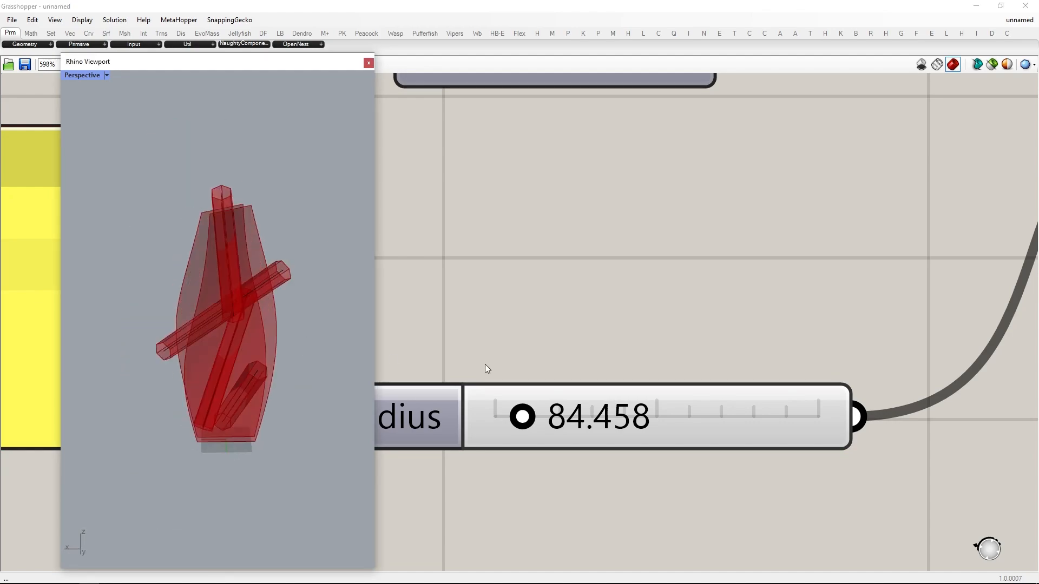
Add a Split Brep Multiple component and connect the vase surface Loft to its B input.
scroll(578, 368, "down", 8)
right_click_drag(829, 318, 697, 404)
left_click_drag(498, 220, 688, 220)
double_click(816, 293)
type("s")
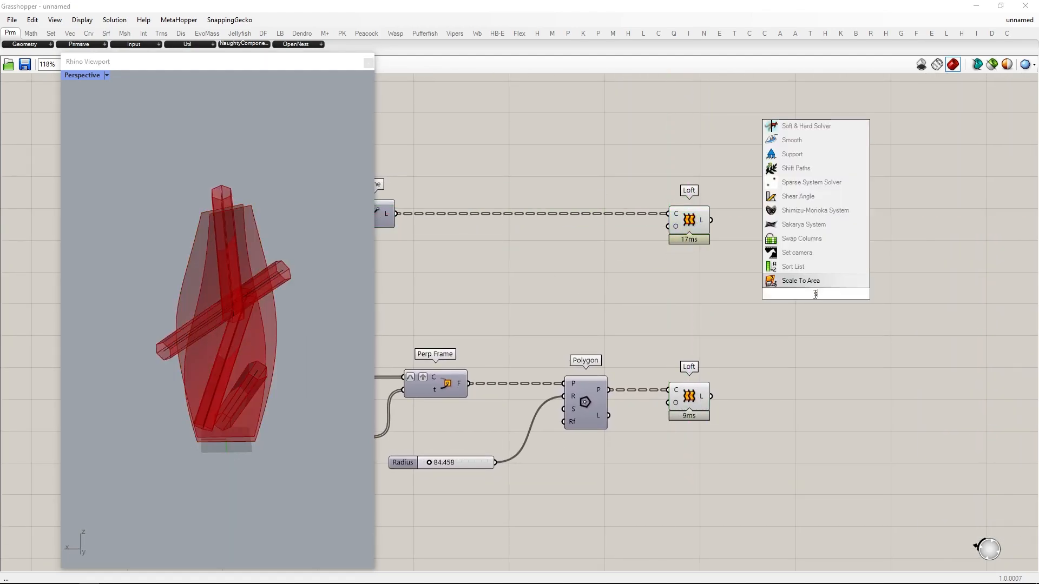
type("plit brep mu")
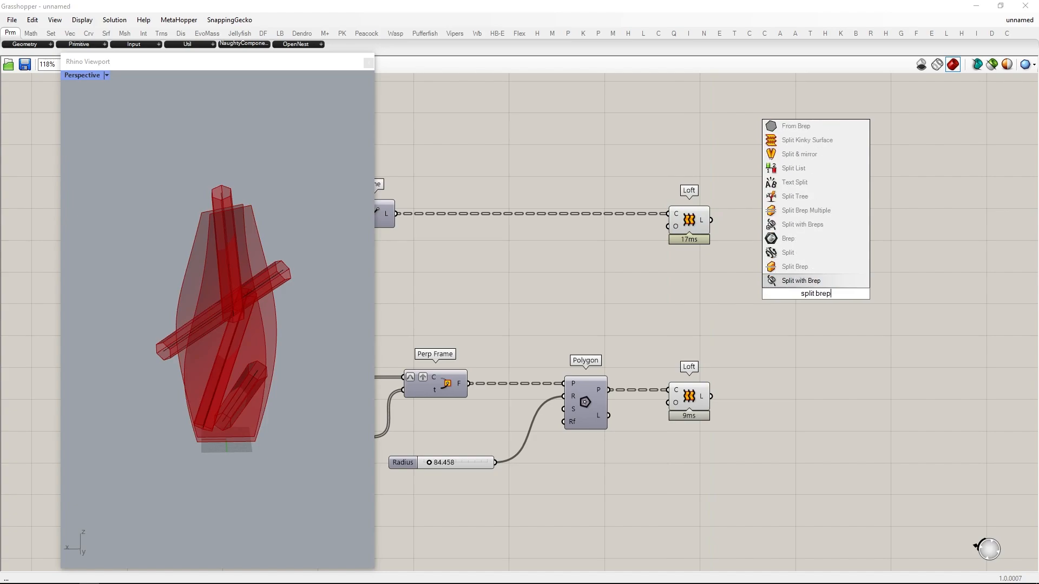
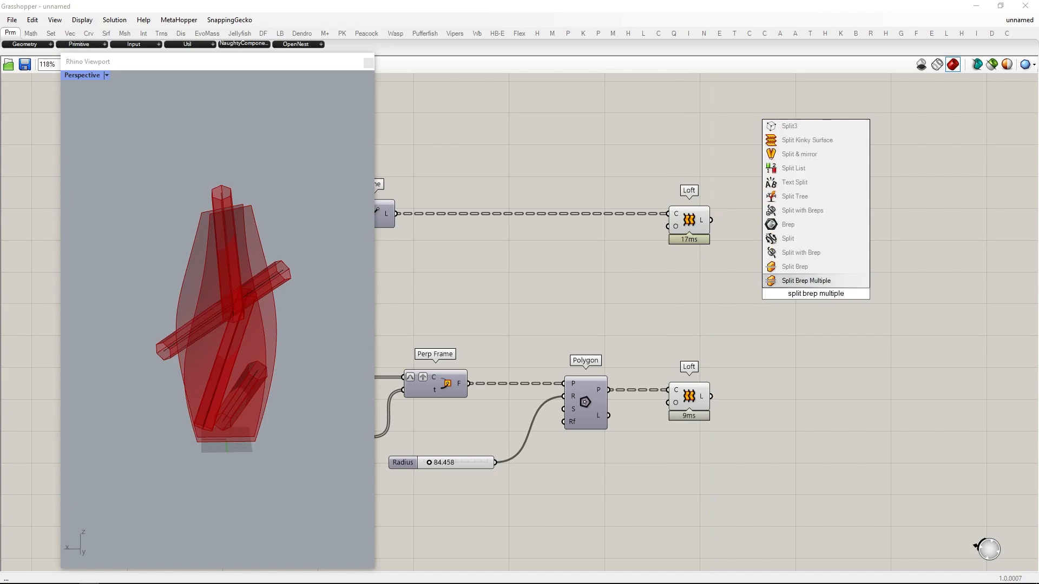
type("ltiple")
key("Return")
left_click(694, 226)
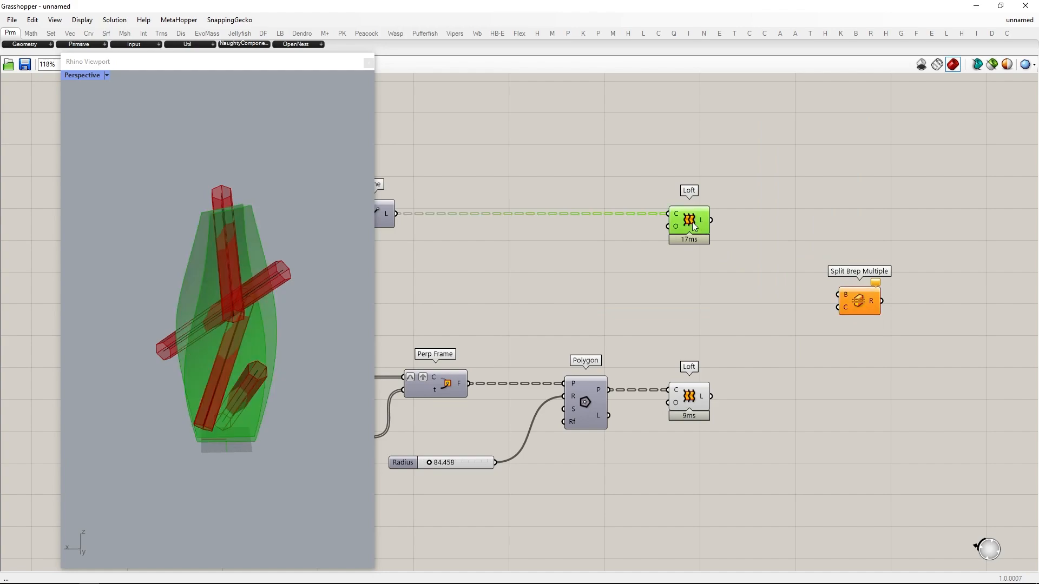
left_click_drag(832, 297, 875, 232)
Flatten the splitter's C input, feed it the polygon Loft, and duplicate the component with the two Loft inputs swapped.
right_click(846, 307)
left_click(866, 373)
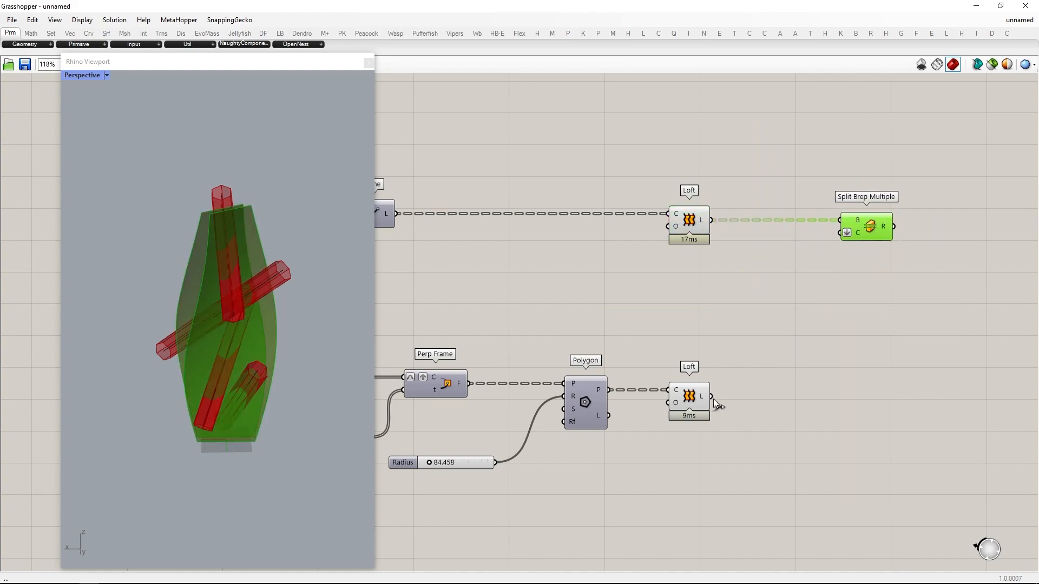
left_click_drag(712, 397, 882, 385)
left_click(727, 418)
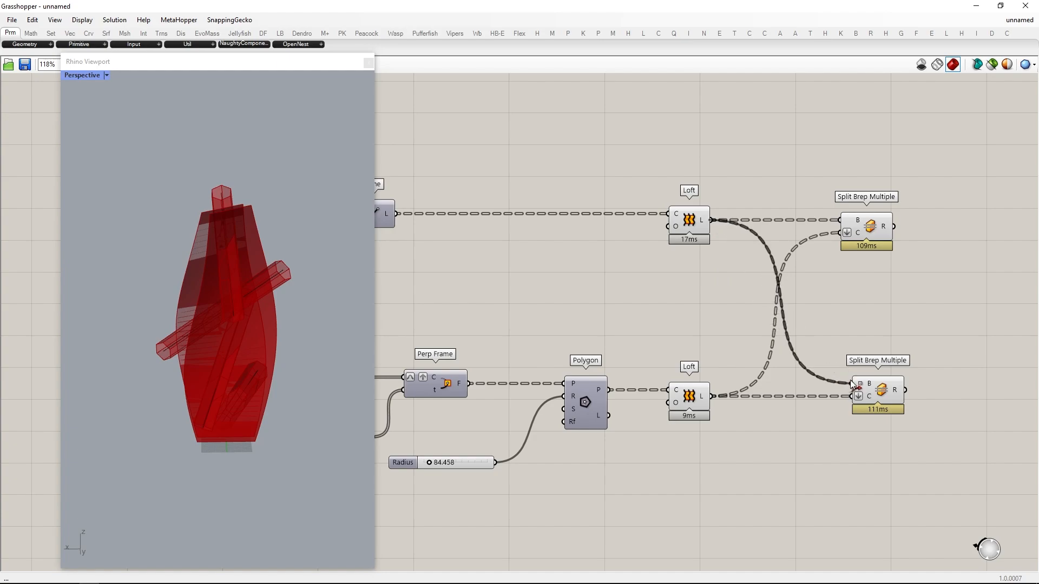
left_click_drag(853, 384, 878, 408)
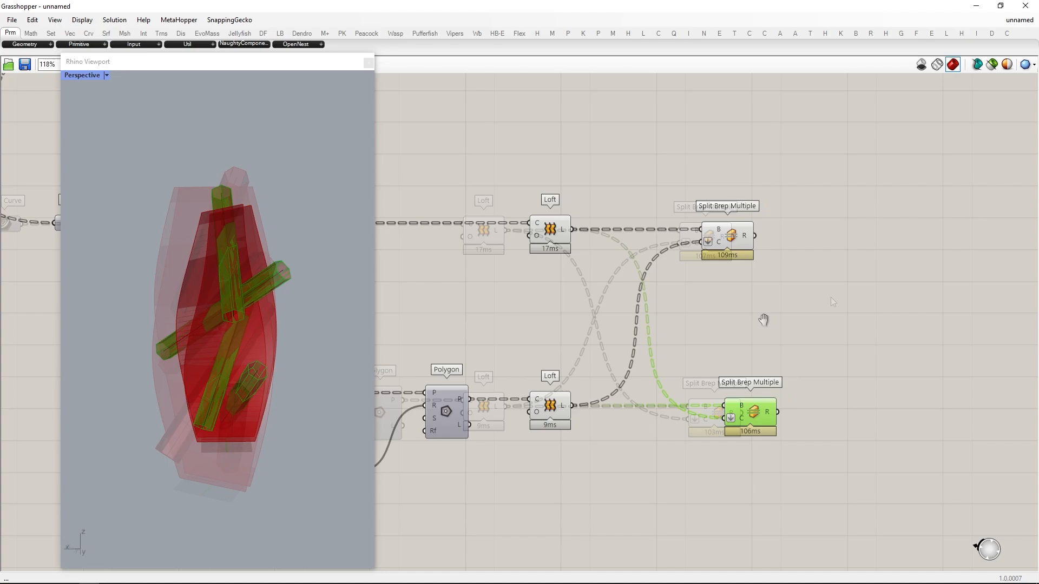
Add a List Item component to the first Split Brep Multiple result and a copy of it to the second.
double_click(830, 297)
type("list i")
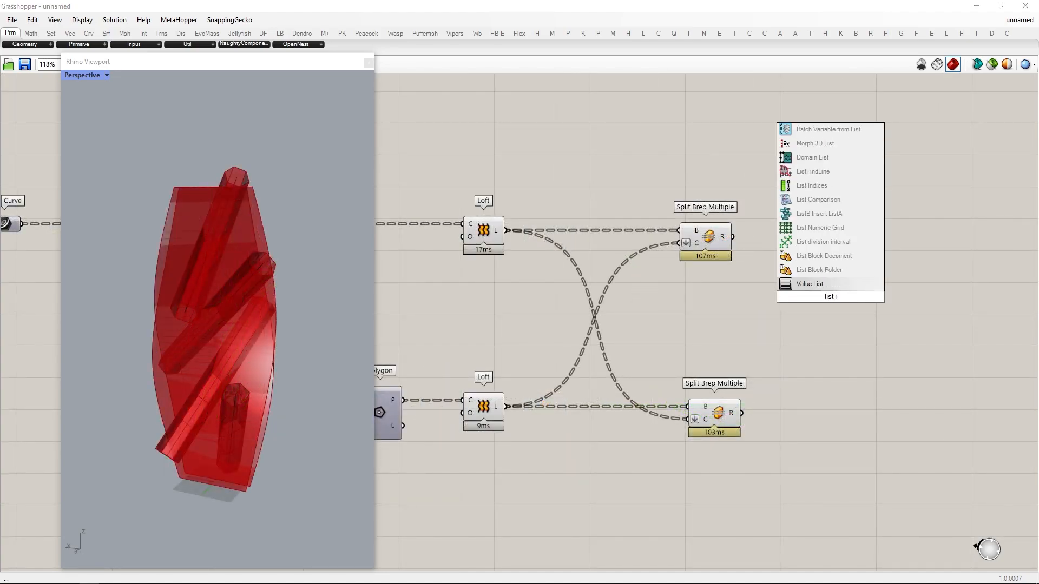
type("tem")
key("Return")
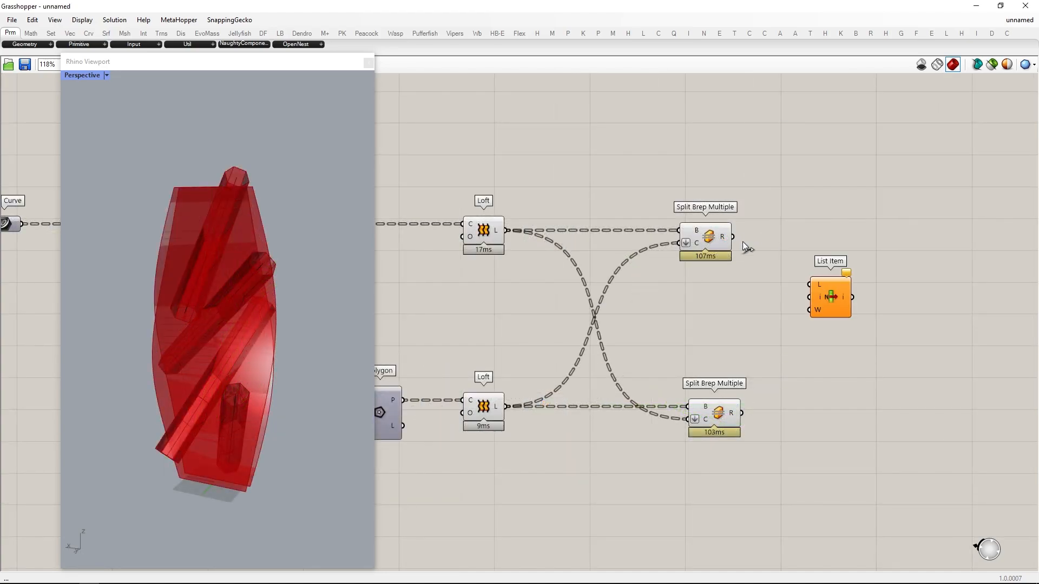
left_click_drag(733, 237, 811, 285)
left_click_drag(847, 251, 851, 397, "alt")
Turn off the preview of both Loft and both Split Brep Multiple components, and align the lower List Item.
left_click_drag(790, 478, 377, 130)
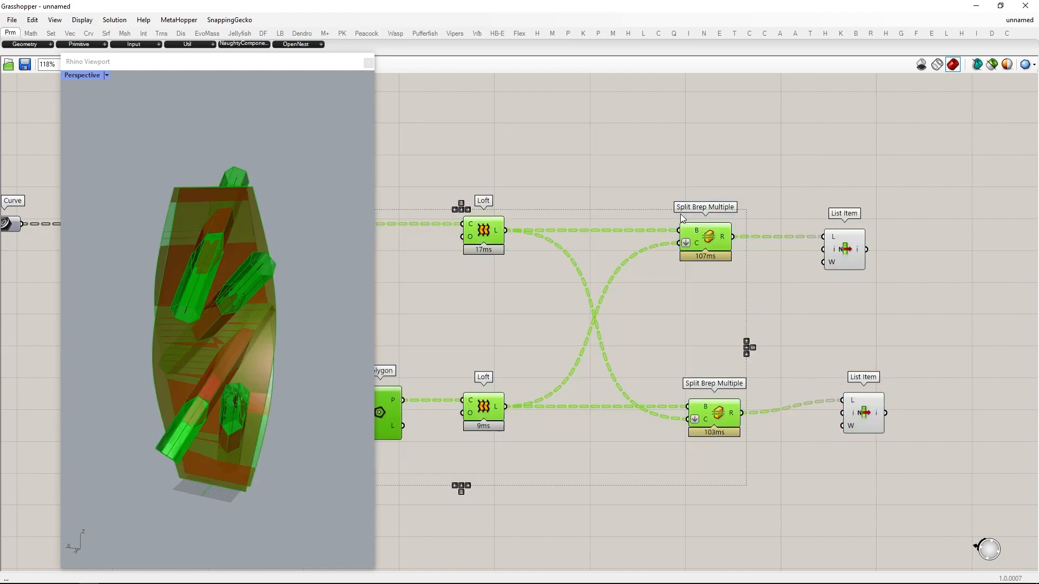
middle_click(681, 213)
left_click(714, 179)
right_click_drag(298, 294, 448, 271)
scroll(448, 268, "down", 3)
scroll(732, 319, "up", 1)
left_click_drag(698, 364, 684, 372)
Add a Brep Join component, connect both List Item outputs to its B input and flatten that input.
double_click(803, 300)
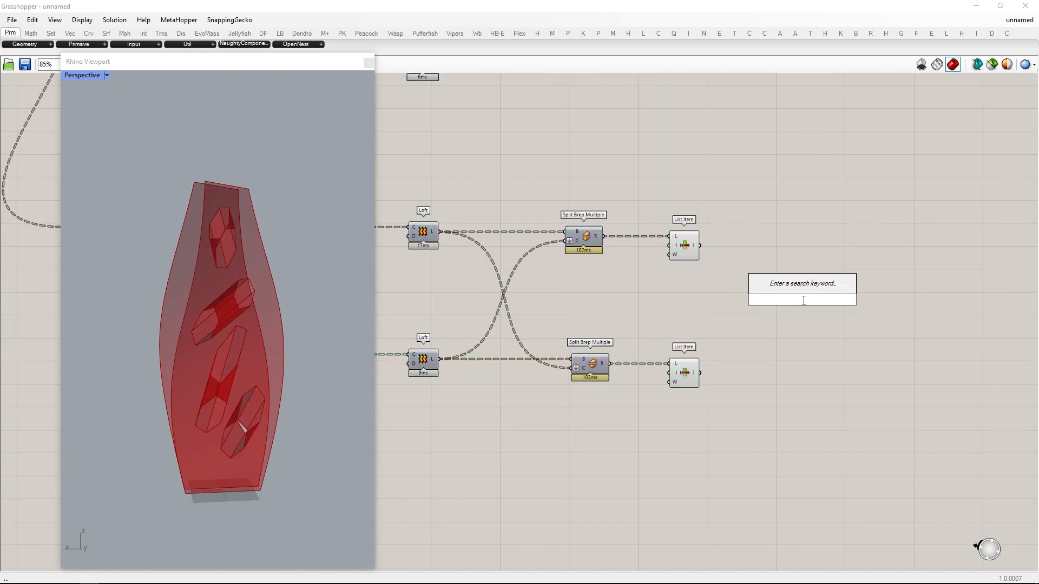
type("join brep")
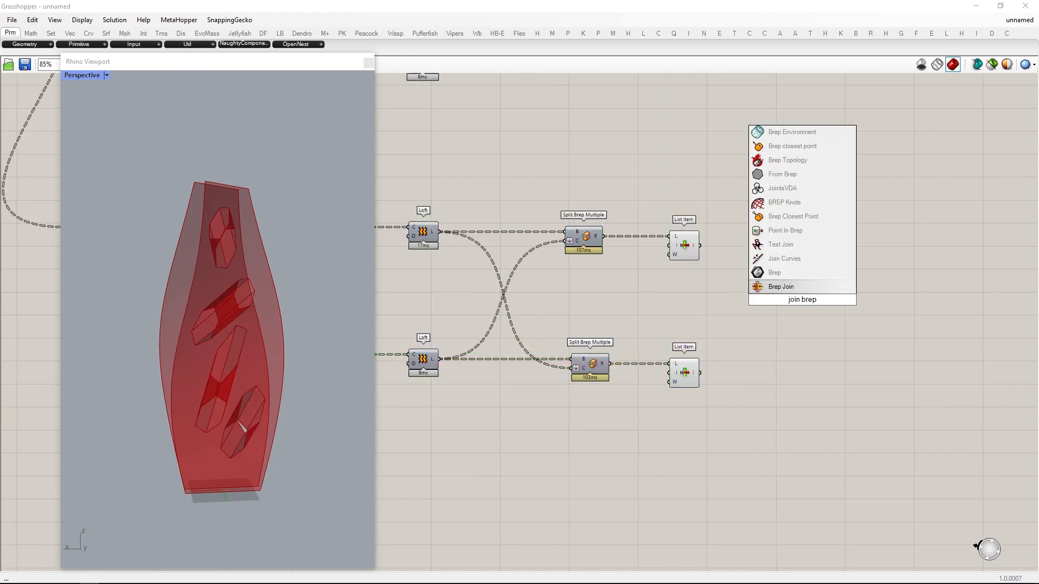
key("Return")
mouse_move(700, 245)
left_mouse_down()
mouse_move(788, 299)
mouse_move(803, 246)
left_mouse_up()
right_click(794, 256)
left_click(821, 341)
Turn off the preview of the two List Item components.
left_click_drag(706, 456, 327, 169)
middle_click(515, 237)
right_click_drag(168, 313, 194, 314)
left_click(914, 282)
Add a Quad Remesh component and connect the Brep Join's B output to its M input.
right_click_drag(927, 265, 697, 286)
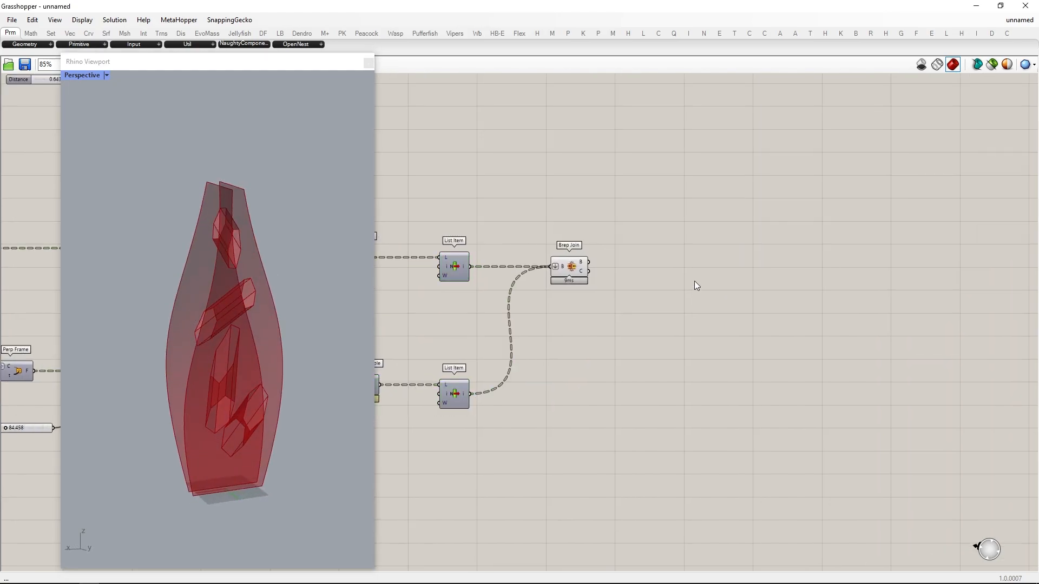
double_click(697, 286)
type("quad remesh")
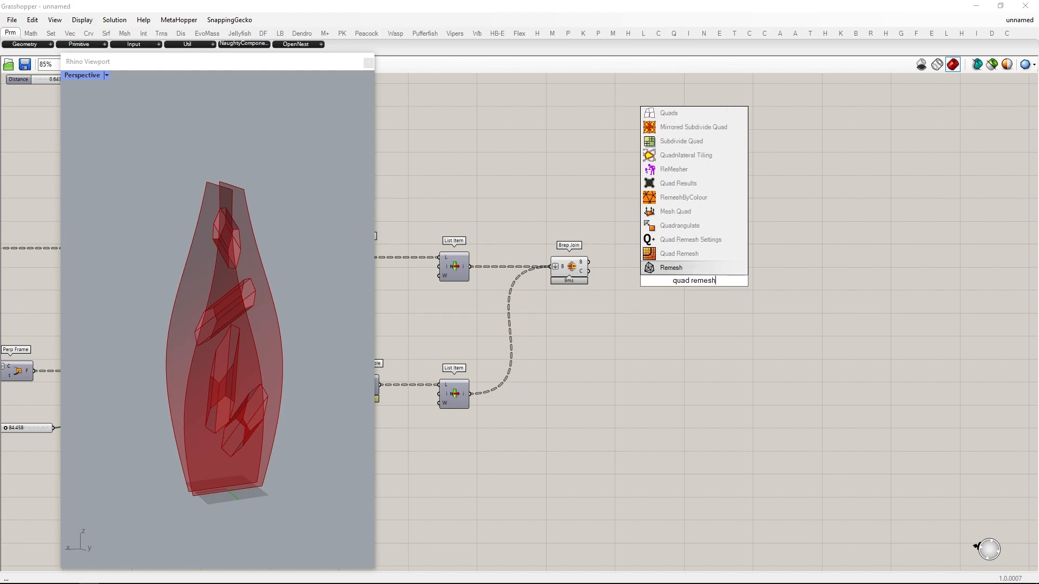
left_click(679, 253)
left_click_drag(661, 275, 767, 271)
Turn off the preview of the Brep Join and the components feeding it, and inspect the remeshed tubes up close.
left_click_drag(615, 458, 347, 219)
middle_click(537, 225)
left_click(572, 191)
mouse_move(216, 387)
right_mouse_down()
mouse_move(118, 404)
mouse_move(188, 333)
mouse_move(177, 366)
mouse_move(217, 383)
right_mouse_up()
scroll(177, 365, "up", 7)
scroll(217, 382, "up", 3)
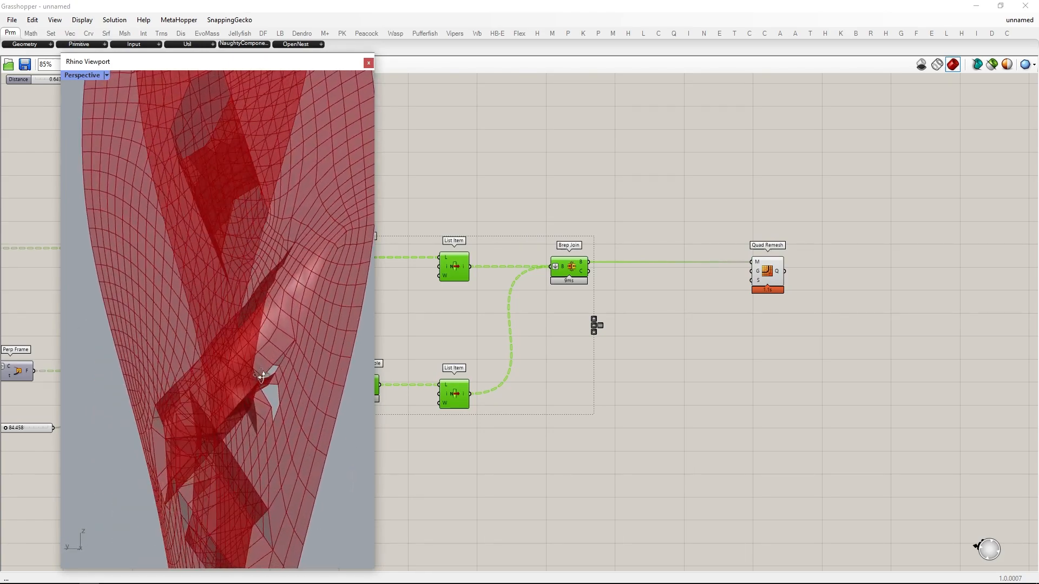
Move the Quad Remesh component further from the Brep Join and add a Quad Remesh Settings component below the wire between them.
left_click_drag(771, 274, 852, 269)
left_click(684, 373)
double_click(684, 374)
type("quad remesh setting")
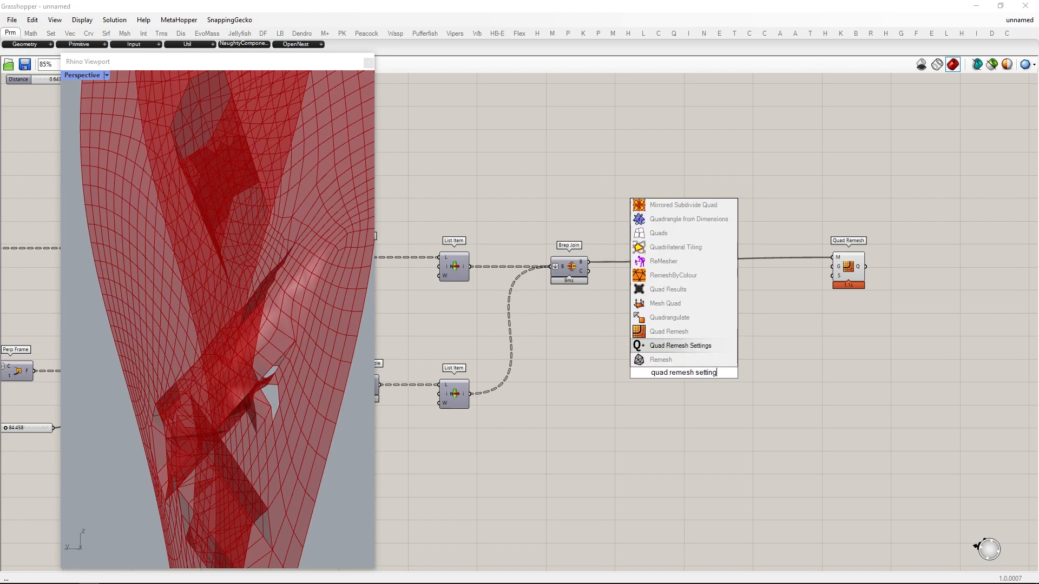
key("Return")
left_click_drag(686, 372, 703, 487)
Add a number slider set to 3000 and connect it to the Tc (target count) input of Quad Remesh Settings.
double_click(599, 423)
type("35")
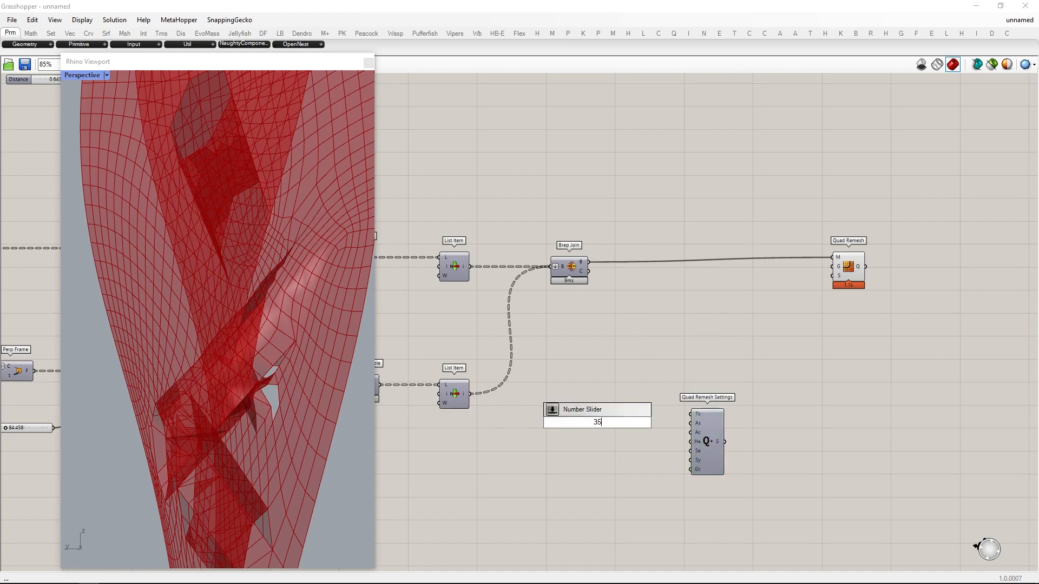
scroll(597, 423, "up", 4)
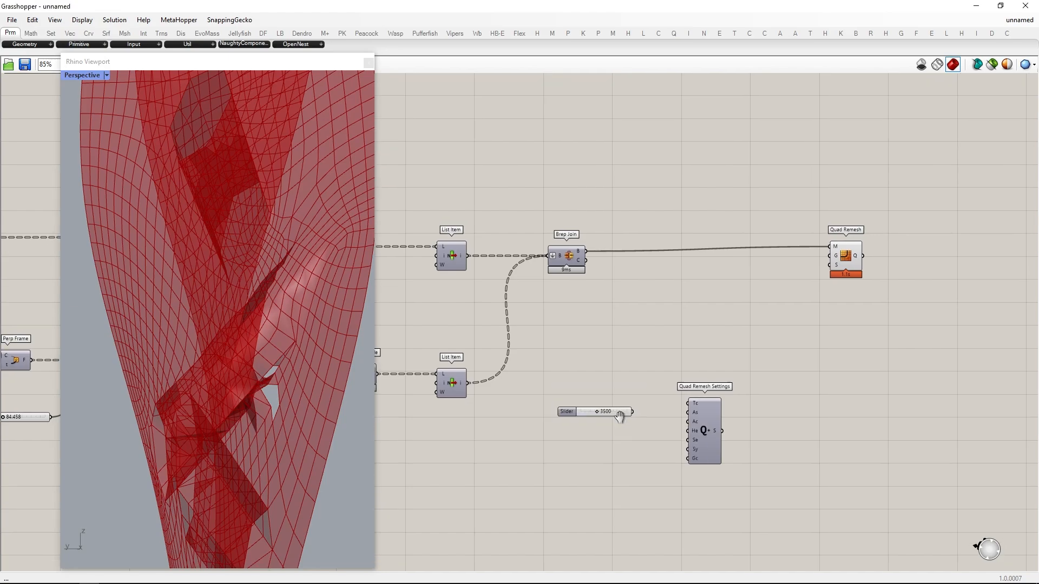
double_click(580, 394)
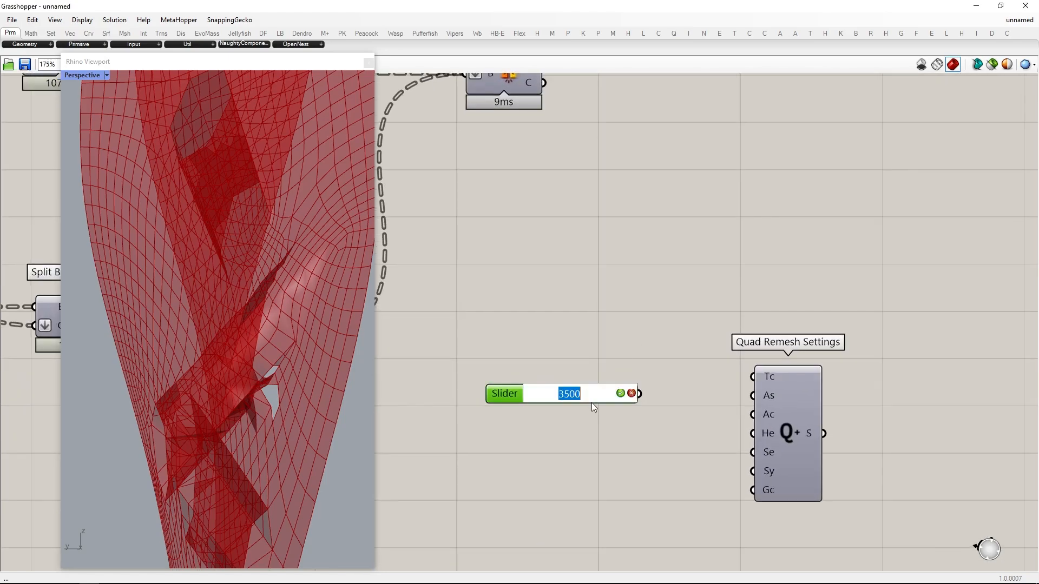
type("300")
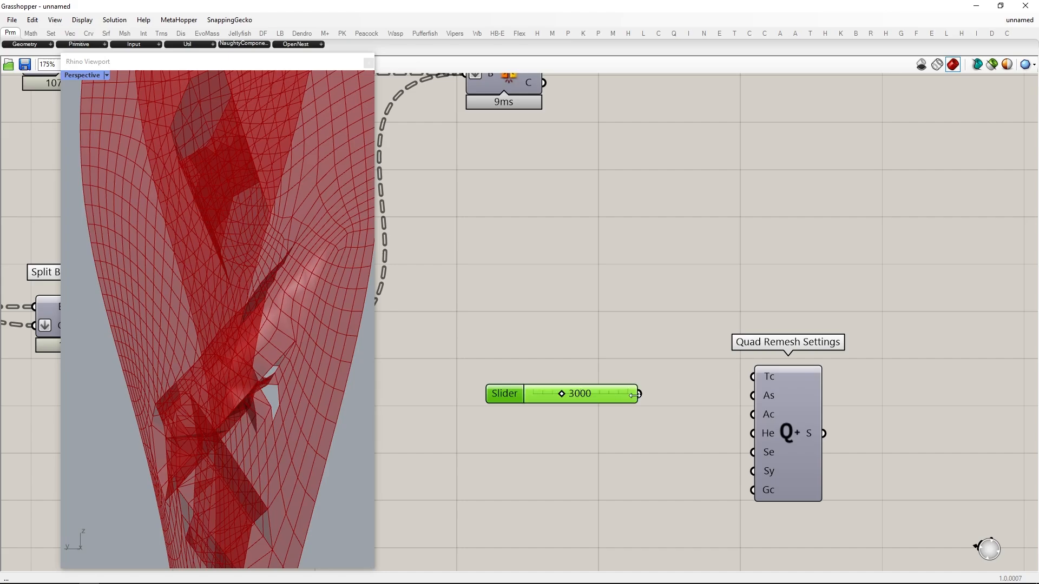
left_click_drag(778, 395, 749, 411)
scroll(640, 371, "down", 4)
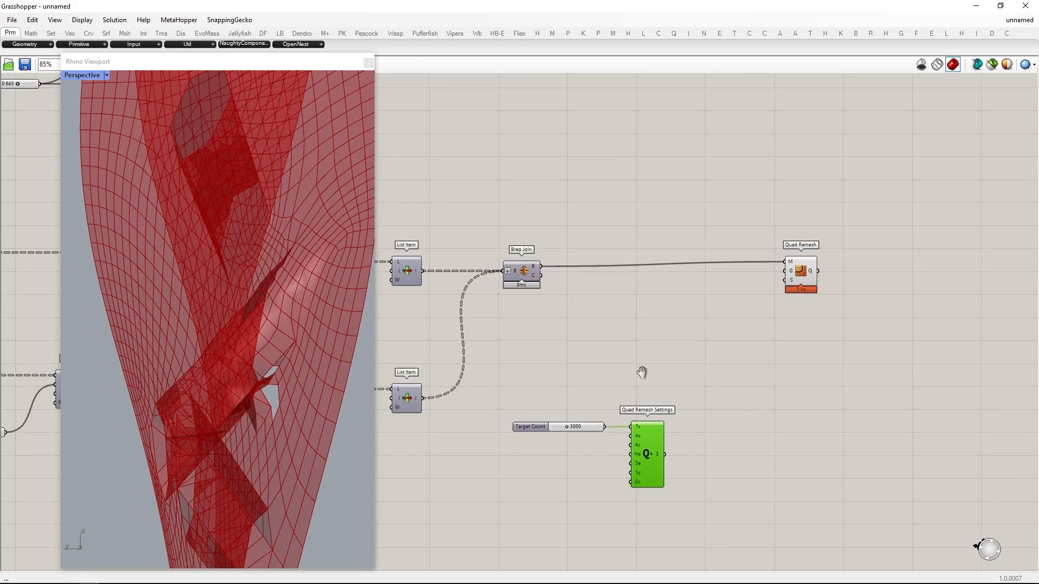
Connect the Quad Remesh Settings output to the S input of Quad Remesh and rearrange the settings component with its slider.
left_click_drag(768, 277, 775, 284)
right_click_drag(214, 430, 239, 406)
scroll(611, 290, "down", 1)
left_click_drag(764, 278, 739, 281)
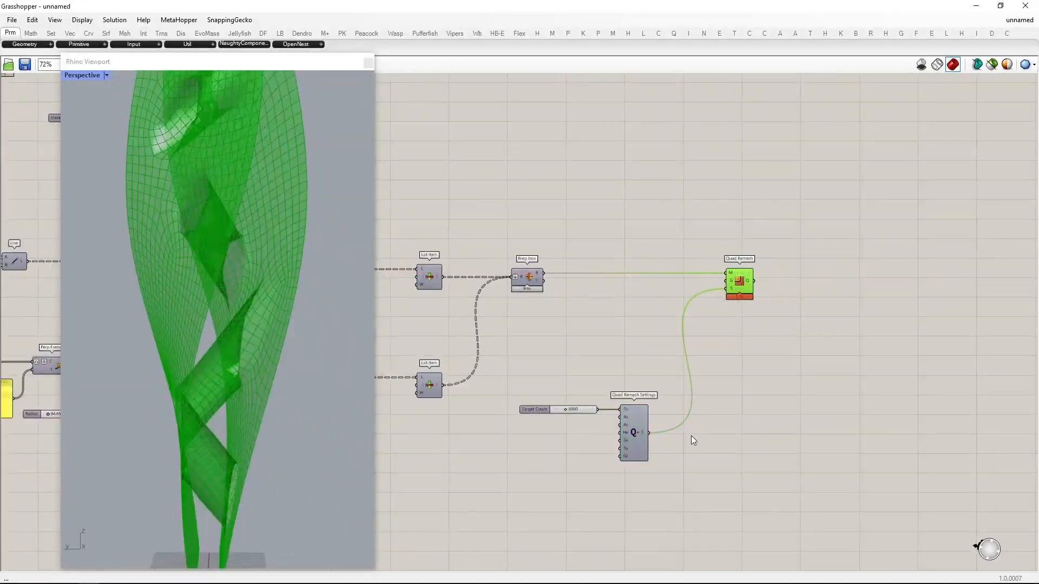
left_click_drag(691, 437, 546, 387)
left_click_drag(633, 433, 618, 426)
left_click_drag(666, 479, 351, 233)
right_click_drag(216, 346, 190, 292)
Add a Weaverbird's Laplacian Smoothing component and connect the Quad Remesh Q output to its M input.
right_click_drag(766, 292, 596, 305)
scroll(632, 292, "up", 3)
left_click(685, 278)
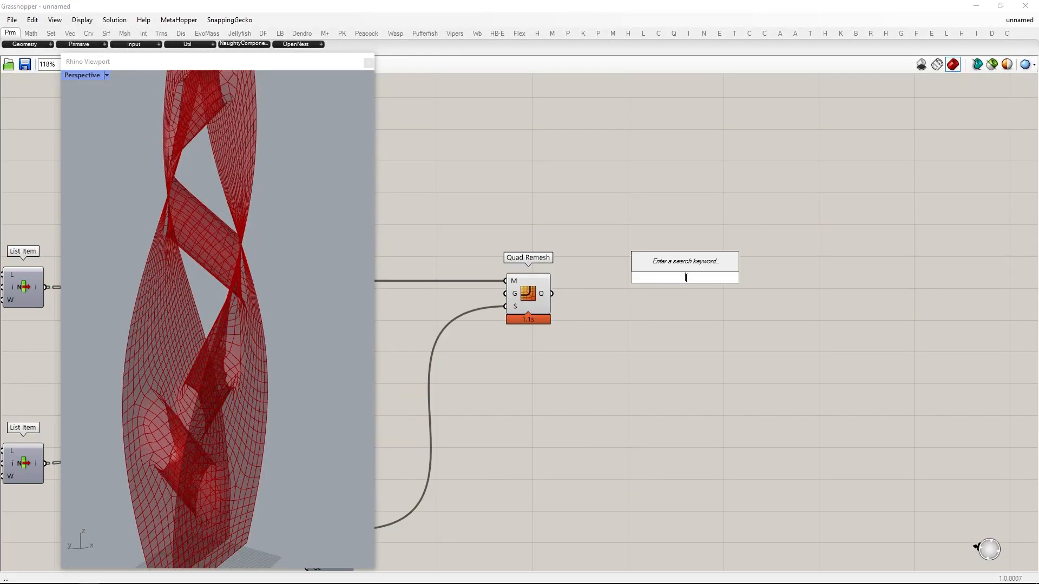
type("wb laplace")
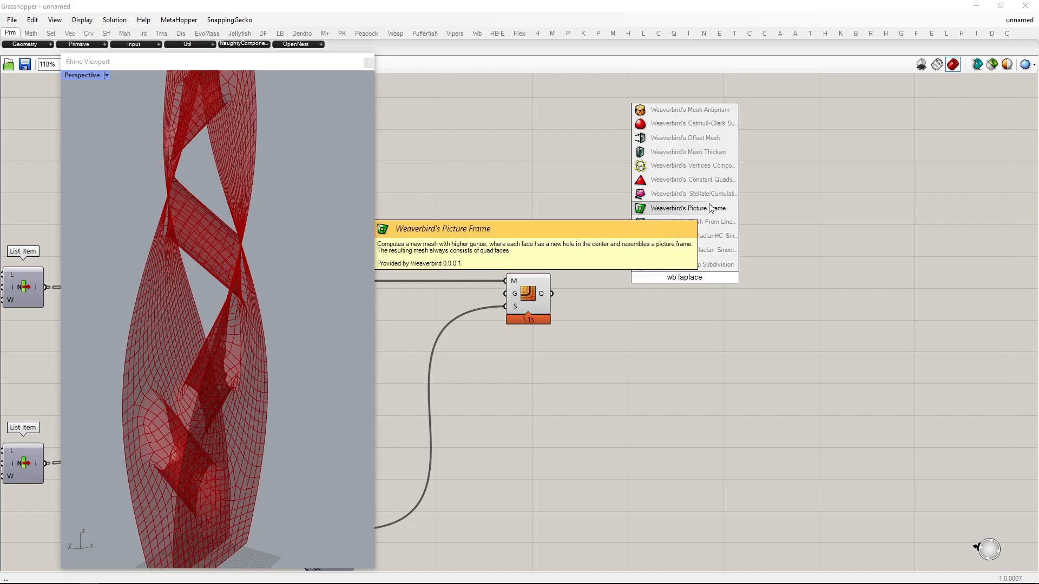
left_click(717, 251)
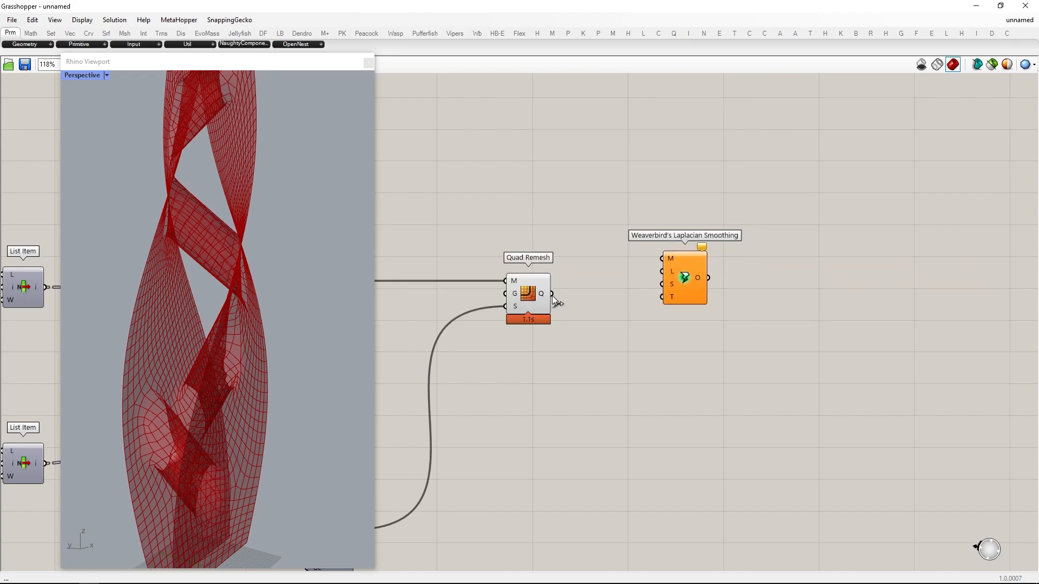
left_click_drag(664, 258, 897, 301)
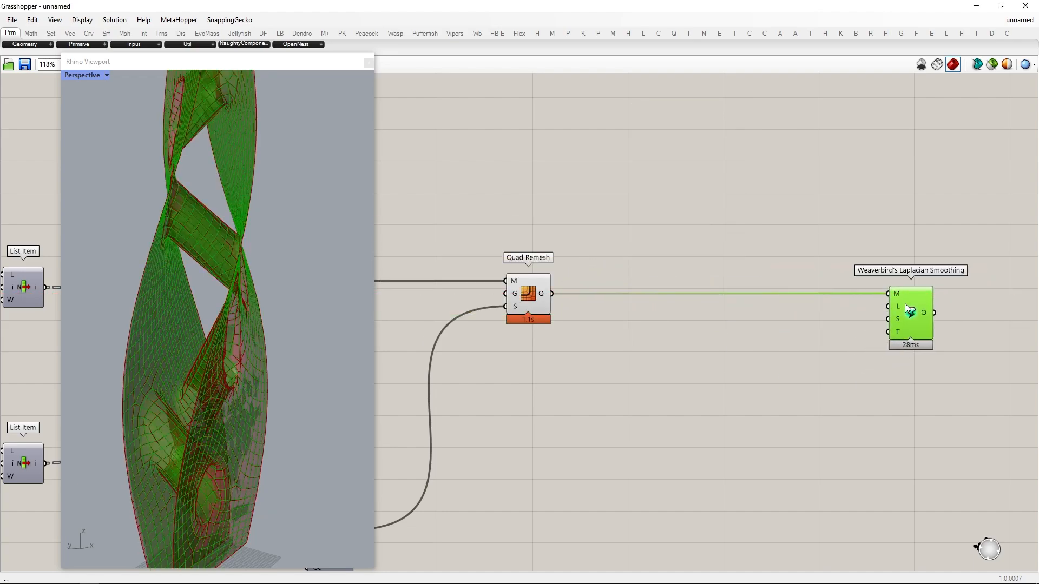
Turn off the preview of the Quad Remesh and all components before the Laplacian Smoothing, and inspect the smoothed mesh.
scroll(906, 304, "down", 3)
left_click_drag(797, 479, 117, 178)
middle_click(579, 212)
left_click(606, 185)
right_click_drag(338, 305, 221, 304)
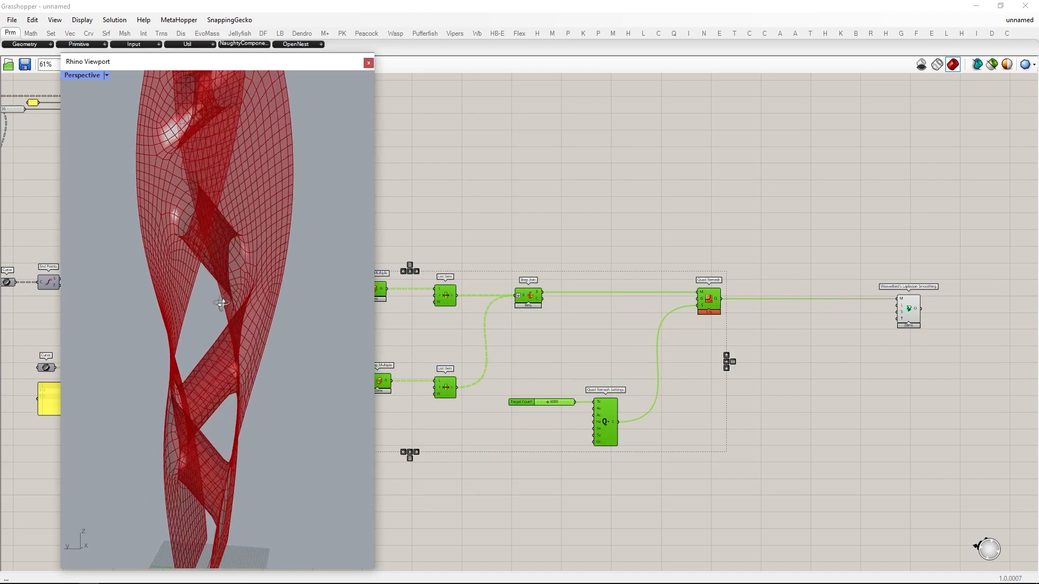
scroll(233, 271, "up", 3)
scroll(888, 322, "up", 3)
Add a number slider, connect it to the L (level) input of Laplacian Smoothing and set it to 21.
double_click(776, 325)
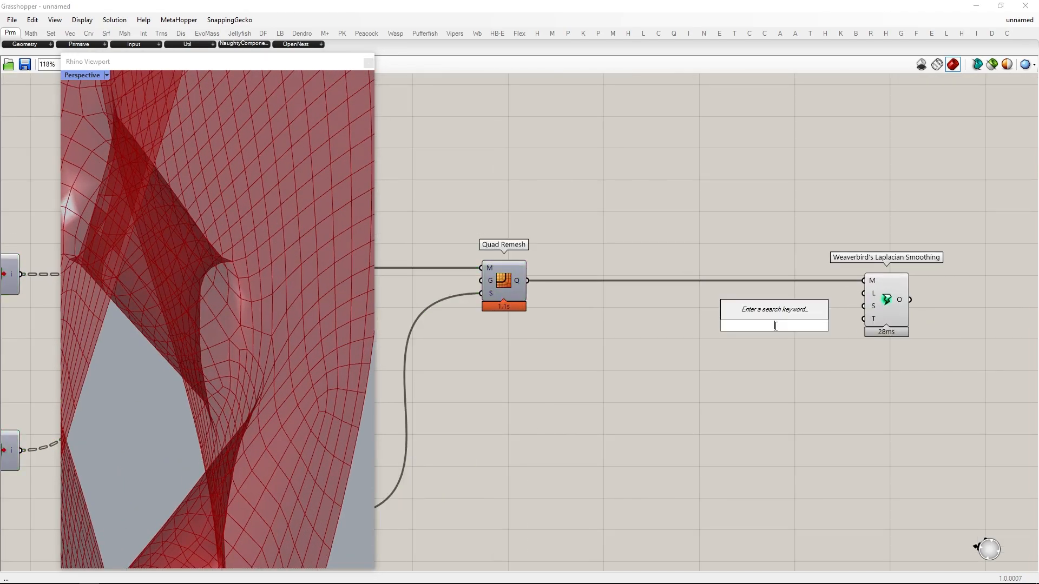
left_click_drag(803, 365, 863, 293)
scroll(817, 336, "up", 3)
mouse_move(672, 392)
left_mouse_down()
mouse_move(742, 389)
mouse_move(664, 391)
mouse_move(689, 390)
left_mouse_up()
scroll(247, 381, "down", 8)
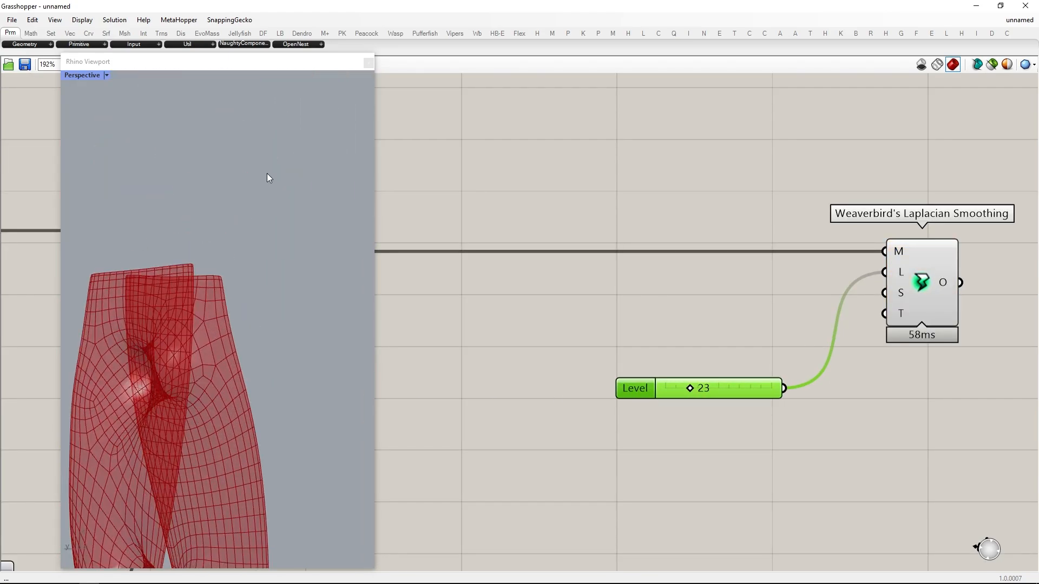
right_click_drag(269, 176, 250, 231)
scroll(218, 260, "up", 6)
mouse_move(690, 389)
left_mouse_down()
mouse_move(671, 386)
mouse_move(688, 387)
left_mouse_up()
left_click(691, 306)
Add a panel containing 0 and connect it to the smoothing's S input to keep the naked edges fixed.
mouse_move(902, 287)
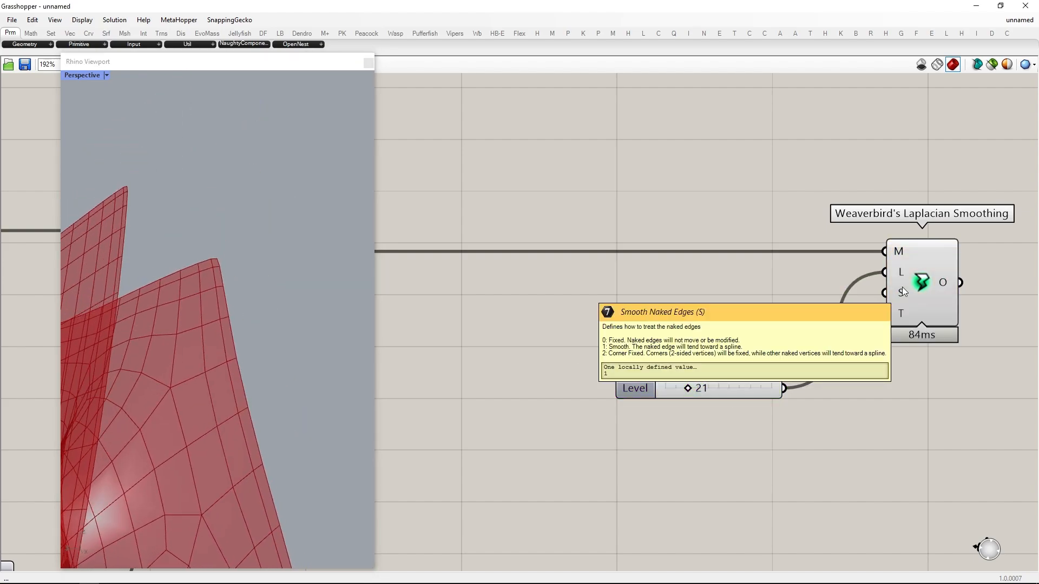
double_click(732, 291)
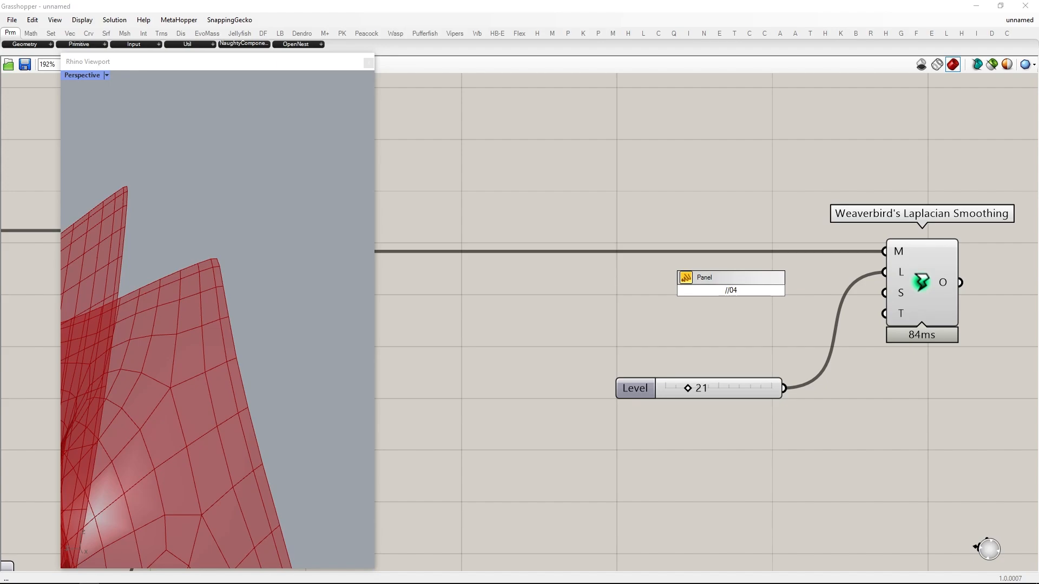
key("Return")
left_click_drag(885, 297, 886, 296)
left_click_drag(910, 286, 917, 286)
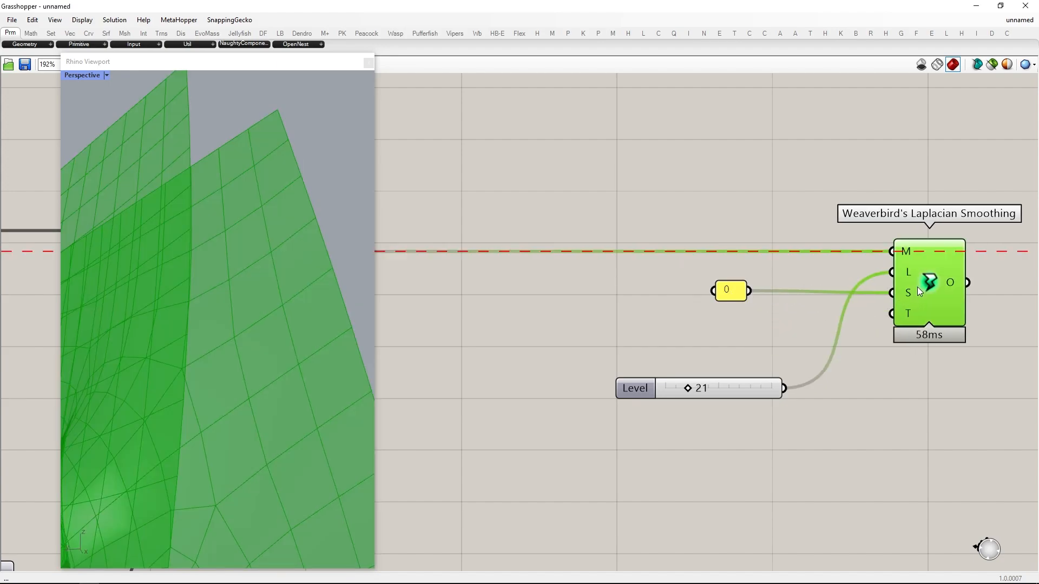
Raise the Level slider feeding Weaverbird's Laplacian Smoothing to 100.
scroll(200, 195, "down", 5)
right_click_drag(200, 194, 190, 236)
scroll(190, 236, "up", 6)
scroll(695, 372, "up", 4)
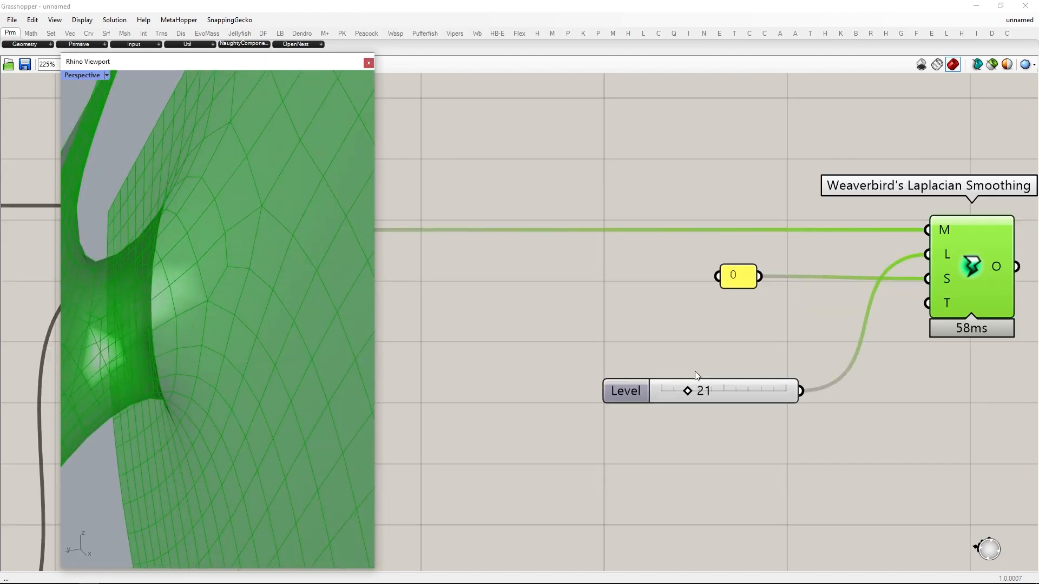
left_click_drag(680, 405, 877, 416)
scroll(252, 237, "down", 8)
scroll(252, 237, "up", 4)
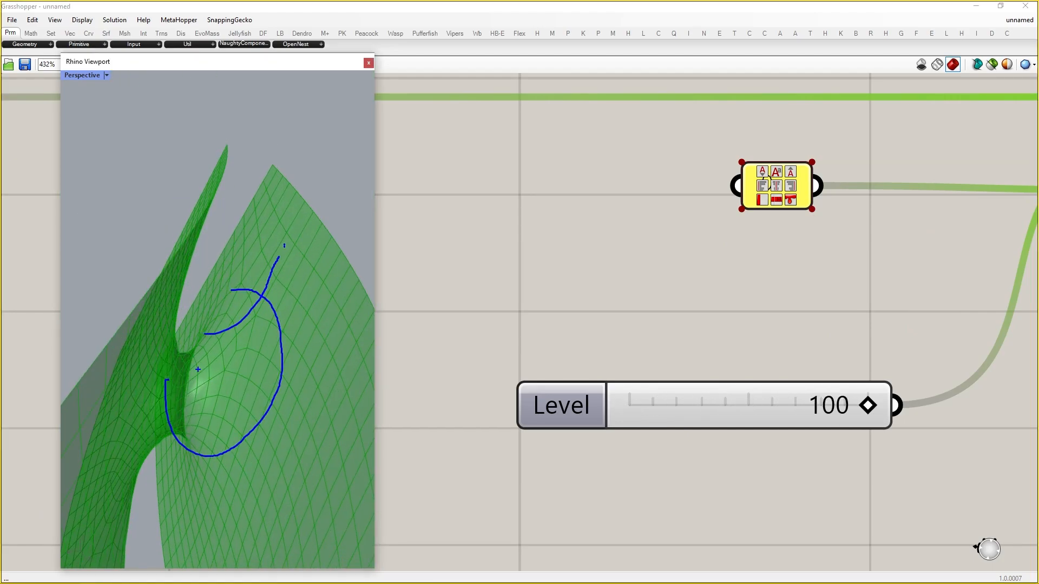
Examine the smoothed mesh around its opening and along the whole tower.
left_click_drag(263, 368, 287, 383)
key("Escape")
scroll(257, 287, "down", 6)
right_click_drag(257, 287, 271, 390)
scroll(271, 390, "up", 6)
scroll(270, 390, "down", 6)
scroll(675, 326, "down", 5)
Move the Laplacian Smoothing component with its Level slider and zero panel farther away from Quad Remesh.
left_click_drag(718, 260, 737, 265)
scroll(844, 271, "down", 6)
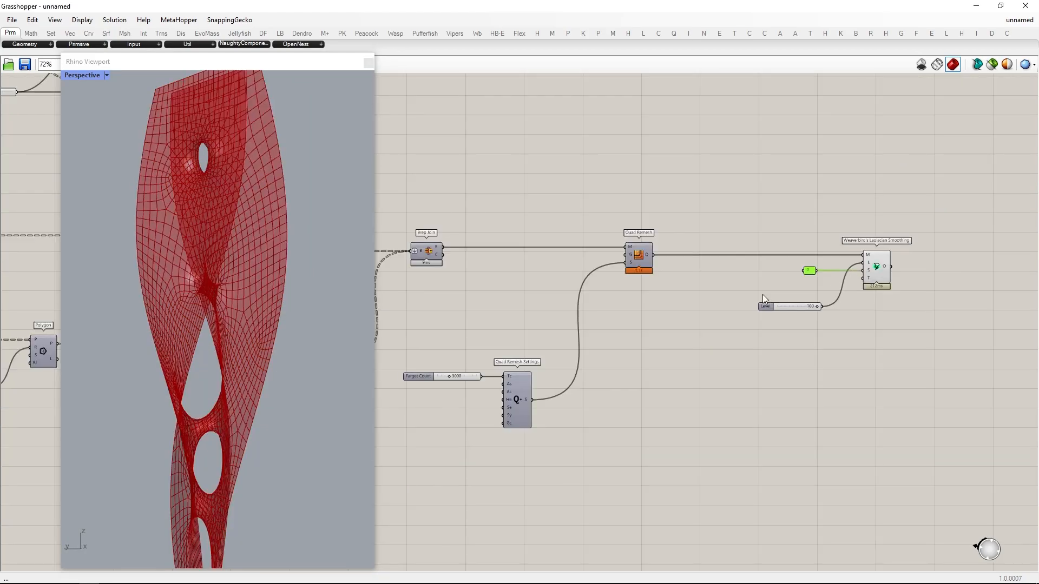
scroll(762, 294, "up", 1)
right_click_drag(762, 295, 644, 293)
left_click_drag(852, 387, 597, 205)
left_click_drag(779, 263, 955, 259)
right_click_drag(888, 262, 987, 261)
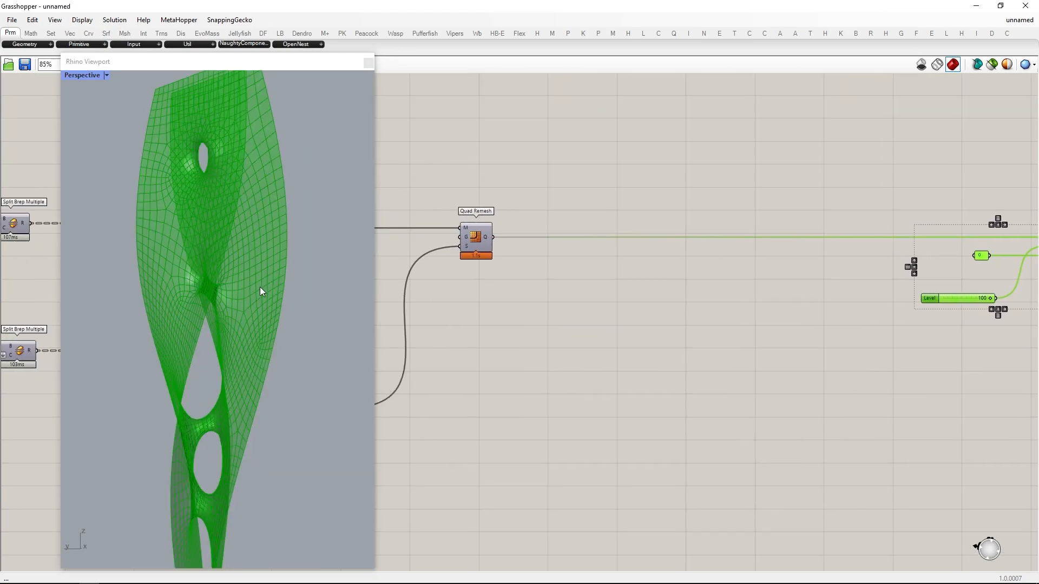
Add a Mesh Explode component and connect the Quad Remesh output to its mesh input.
right_click_drag(259, 287, 234, 278)
scroll(235, 278, "up", 3)
double_click(573, 278)
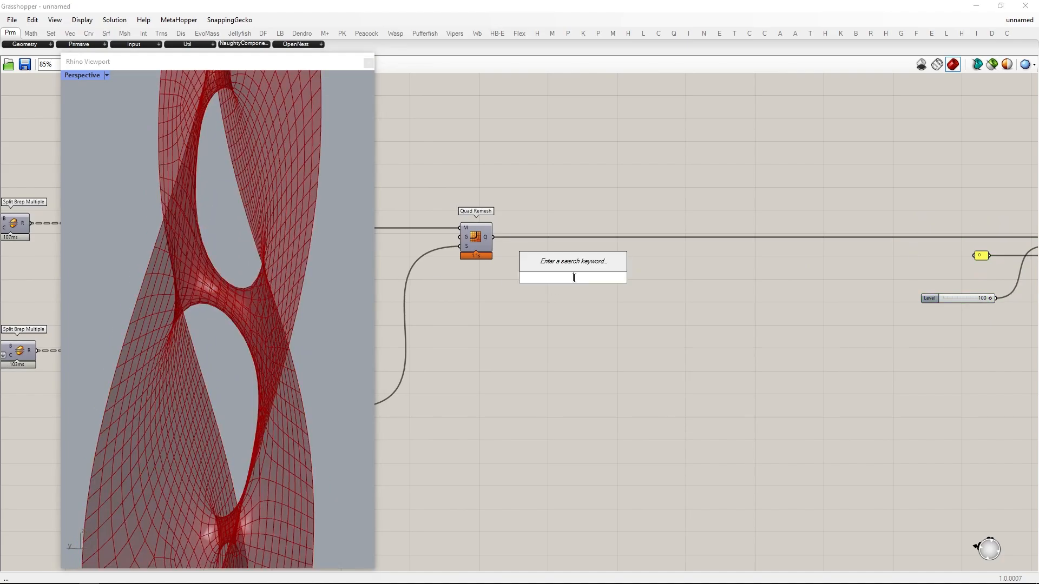
type("mesh explode")
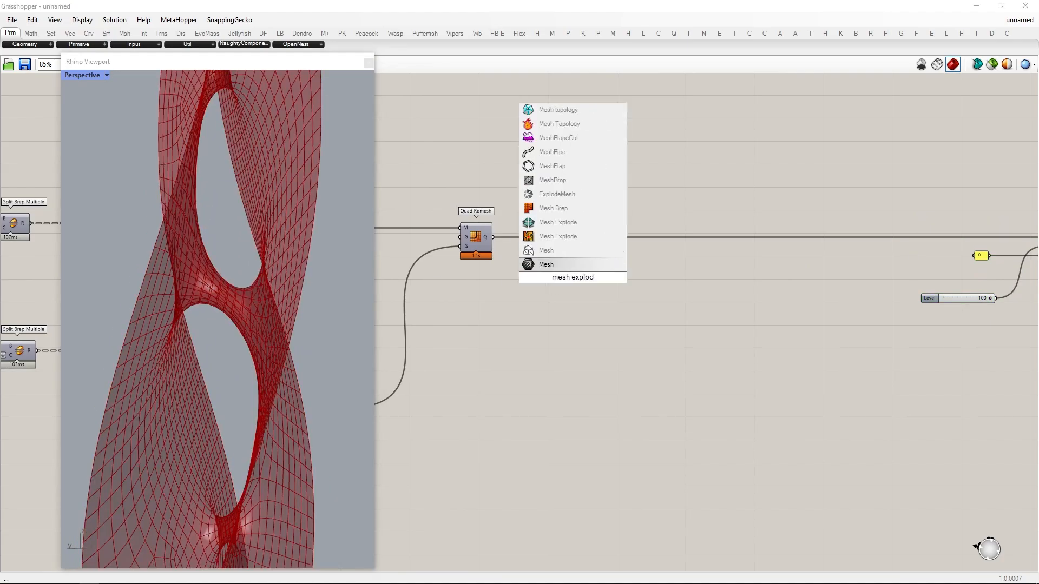
key("Return")
left_click_drag(493, 237, 563, 306)
Turn off the preview of the Laplacian Smoothing component group.
scroll(625, 326, "down", 2)
left_click_drag(958, 325, 848, 202)
key("ctrl+q")
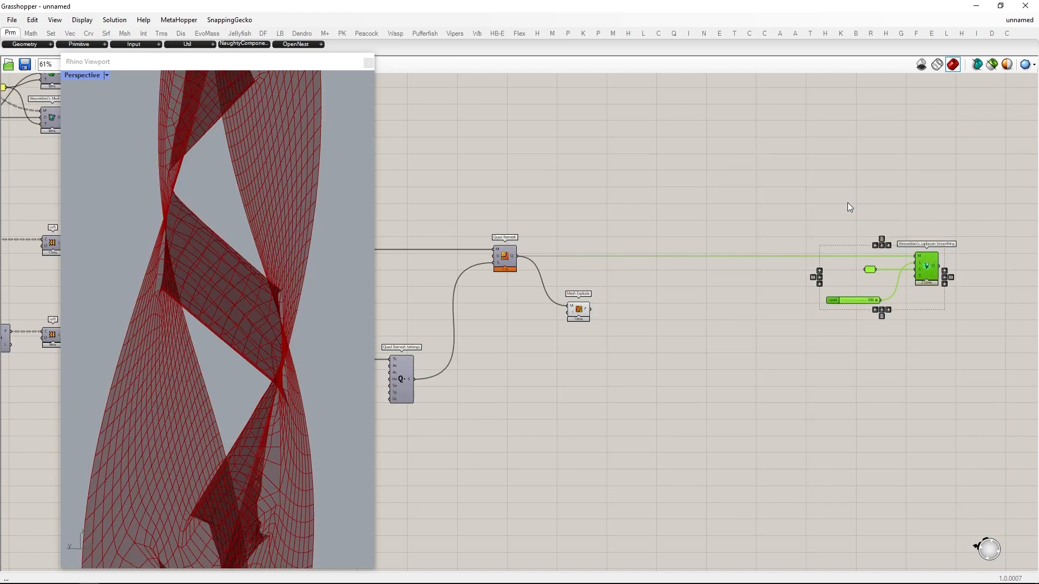
Add an Area component aligned with Mesh Explode and feed it the exploded faces.
right_click_drag(244, 308, 281, 316)
scroll(673, 304, "up", 3)
double_click(647, 309)
type("area")
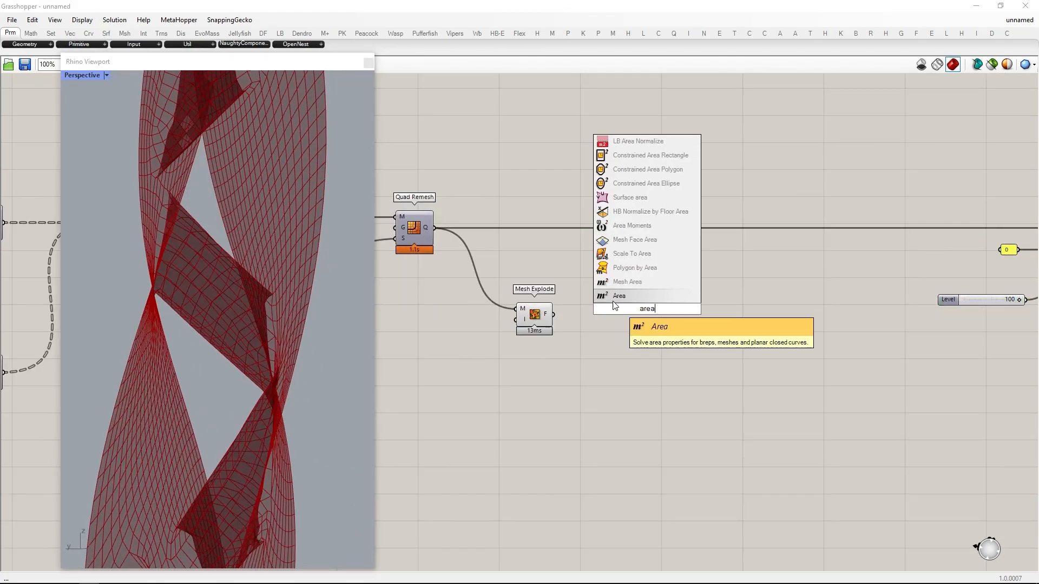
key("Return")
left_click_drag(633, 308, 603, 317)
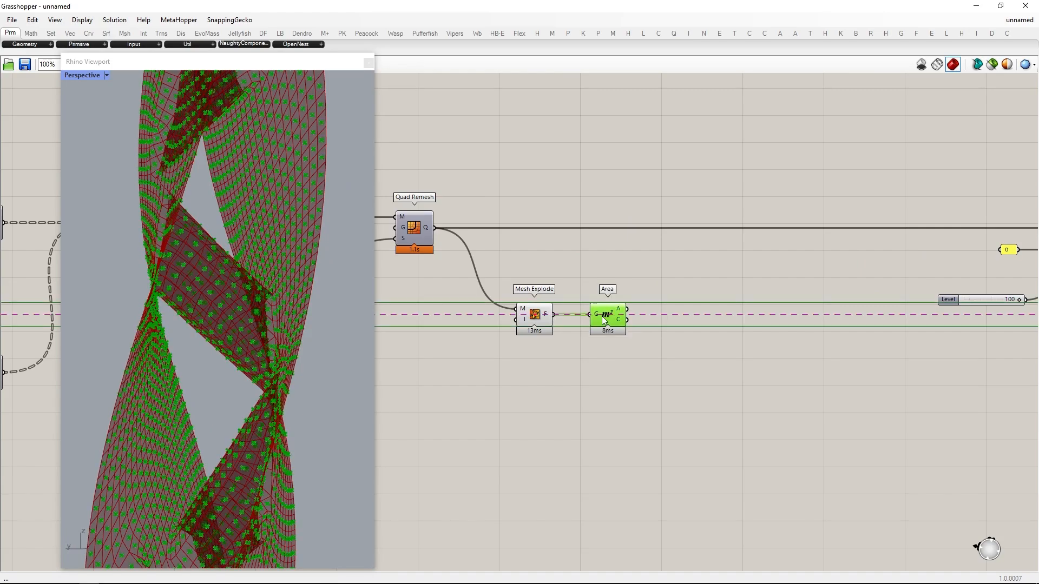
Add a Pull Point component and connect the Area centroids to its point input.
double_click(676, 310)
type("pull")
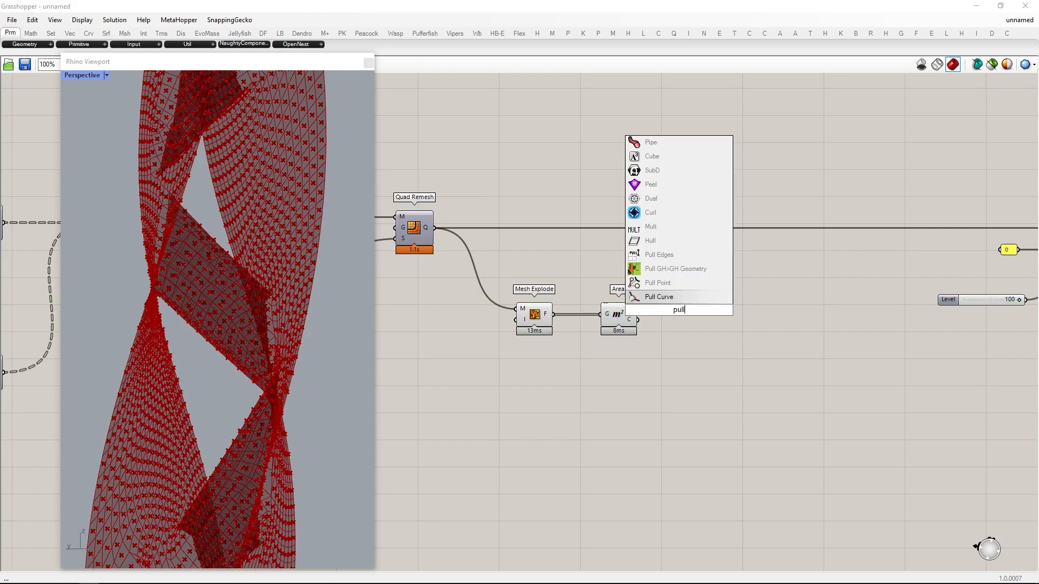
type(" point")
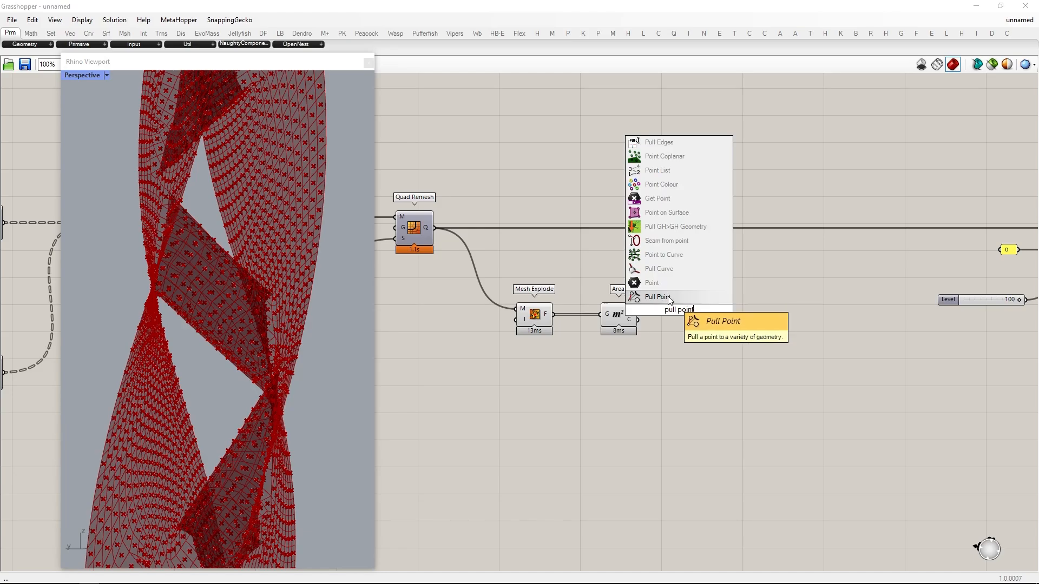
key("Return")
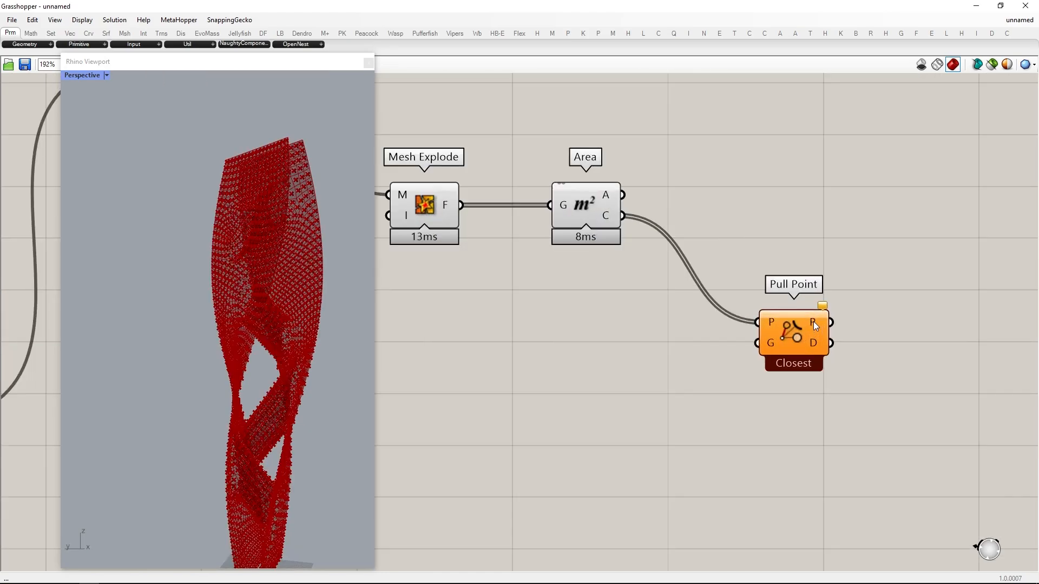
left_click(801, 348)
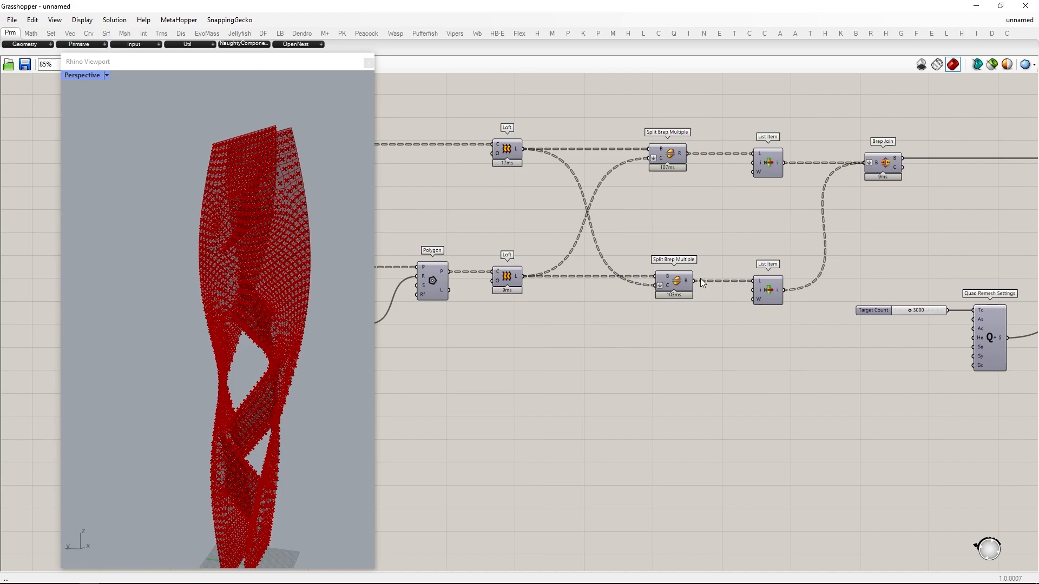
Enable the preview of the lower List Item and feed its output into a new Flatten Tree component.
middle_click(775, 273)
left_click(768, 288)
double_click(810, 395)
type("f")
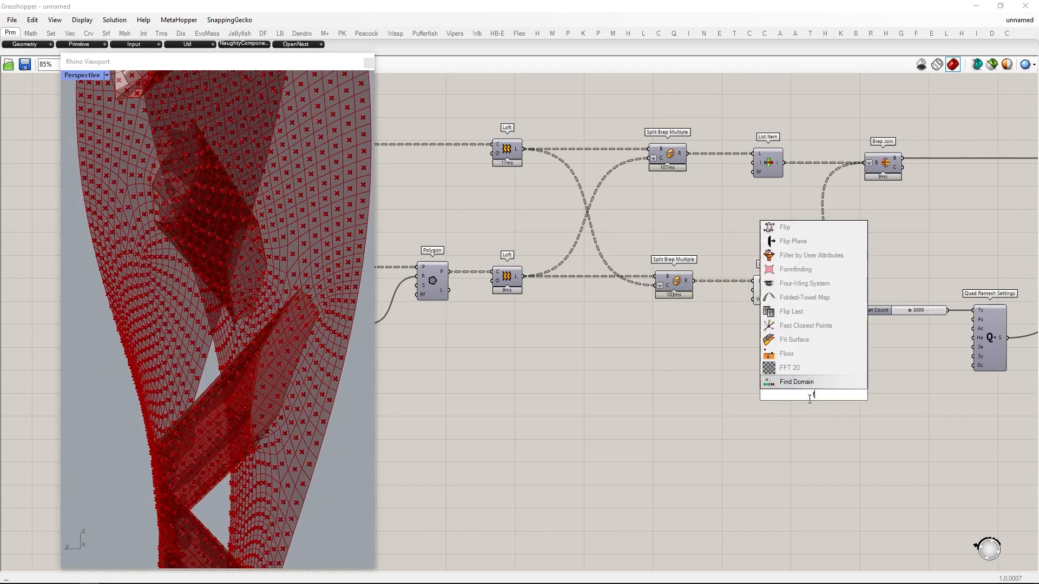
type("latten tree")
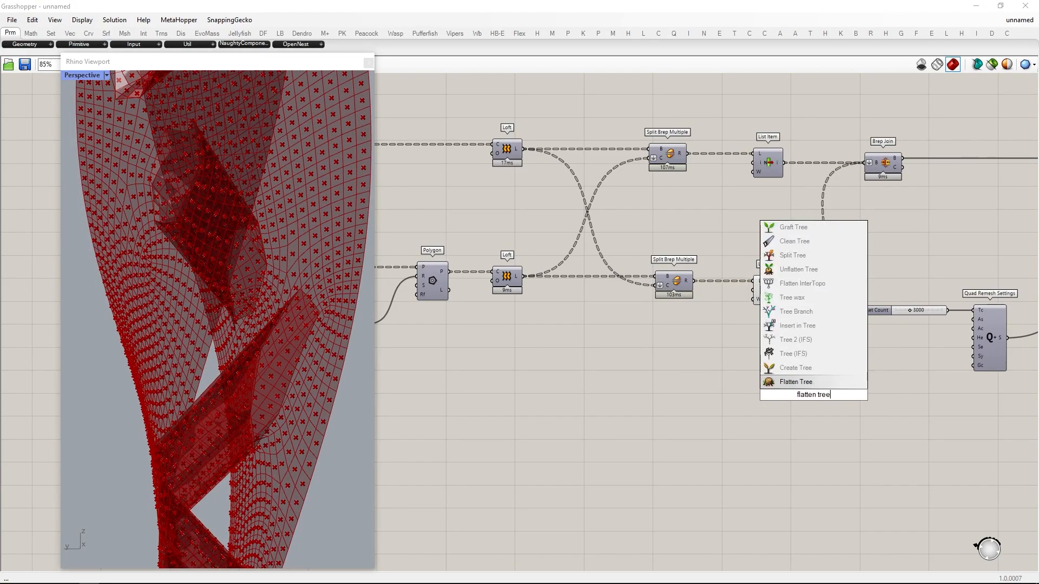
key("Return")
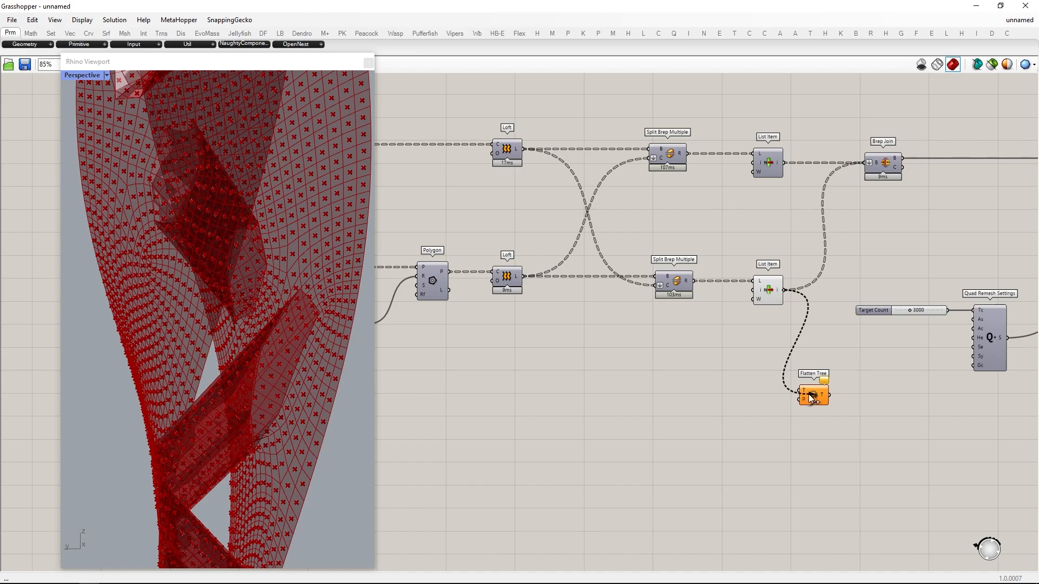
Insert a relay in the wire from List Item to Flatten Tree and move Flatten Tree next to Pull Point.
left_click_drag(810, 398, 970, 447)
double_click(944, 439)
right_click_drag(933, 427, 553, 395)
scroll(553, 395, "down", 3)
scroll(556, 404, "up", 1)
left_click_drag(556, 405, 750, 401)
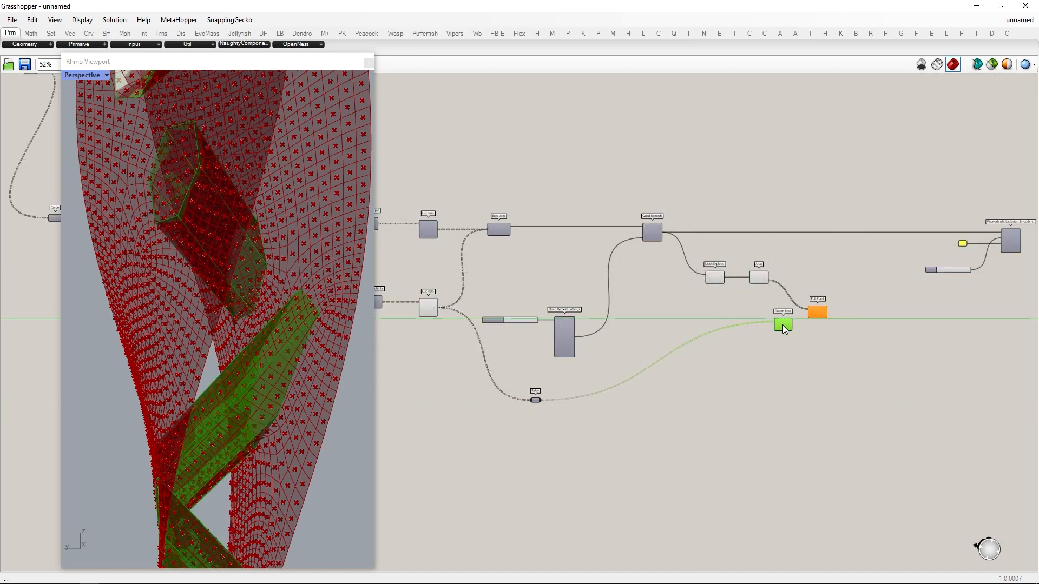
left_click_drag(783, 324, 784, 326)
Connect the Flatten Tree output to Pull Point's geometry input and align Pull Point with it.
scroll(785, 324, "up", 6)
left_click(705, 411)
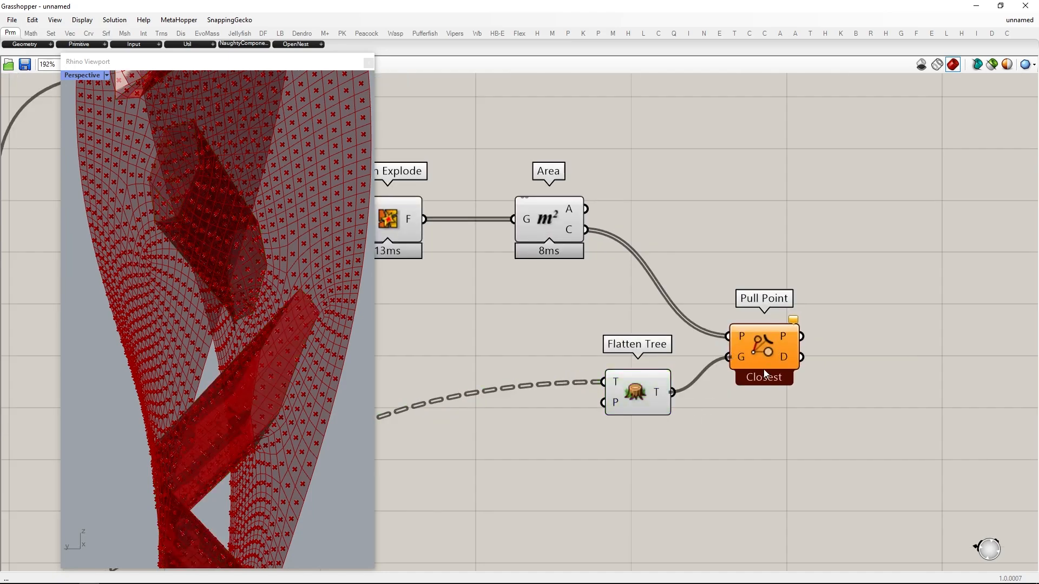
left_click_drag(758, 349, 817, 385)
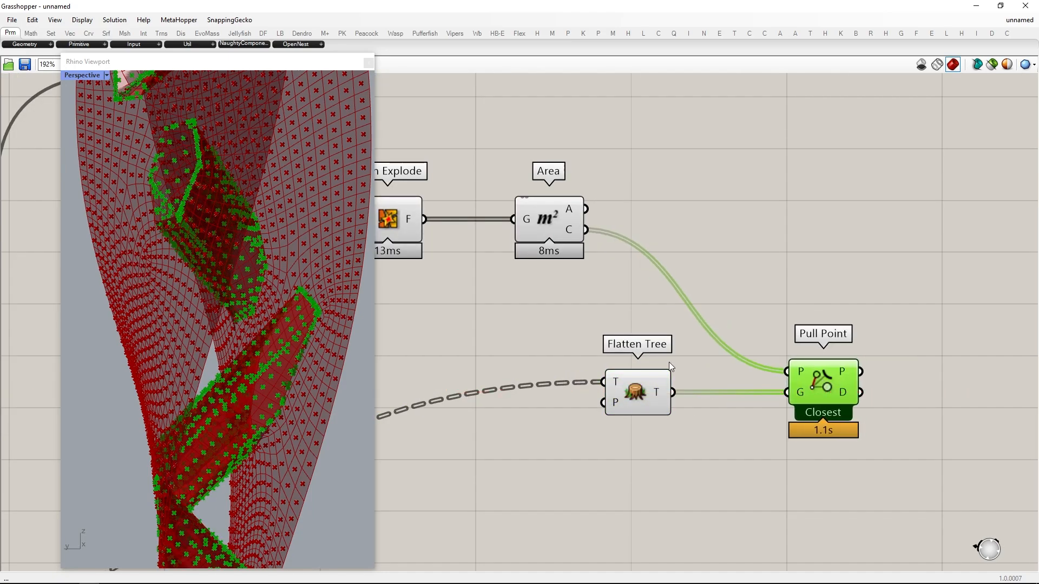
Add a Smaller Than component comparing the Pull Point distances with a number slider set to 12.000.
scroll(669, 362, "down", 4)
scroll(745, 346, "up", 1)
double_click(743, 345)
type("smalle")
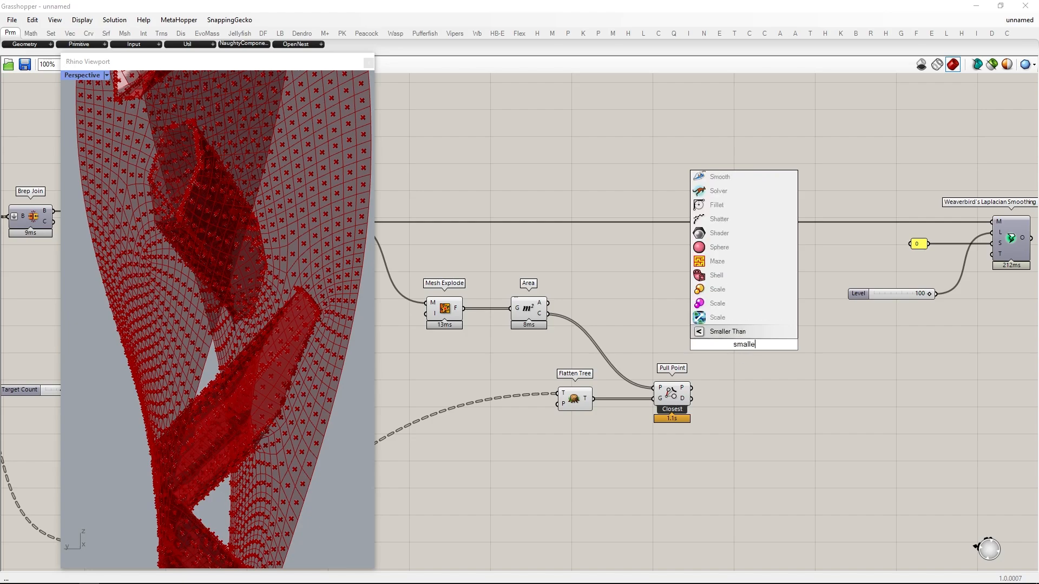
type("r than")
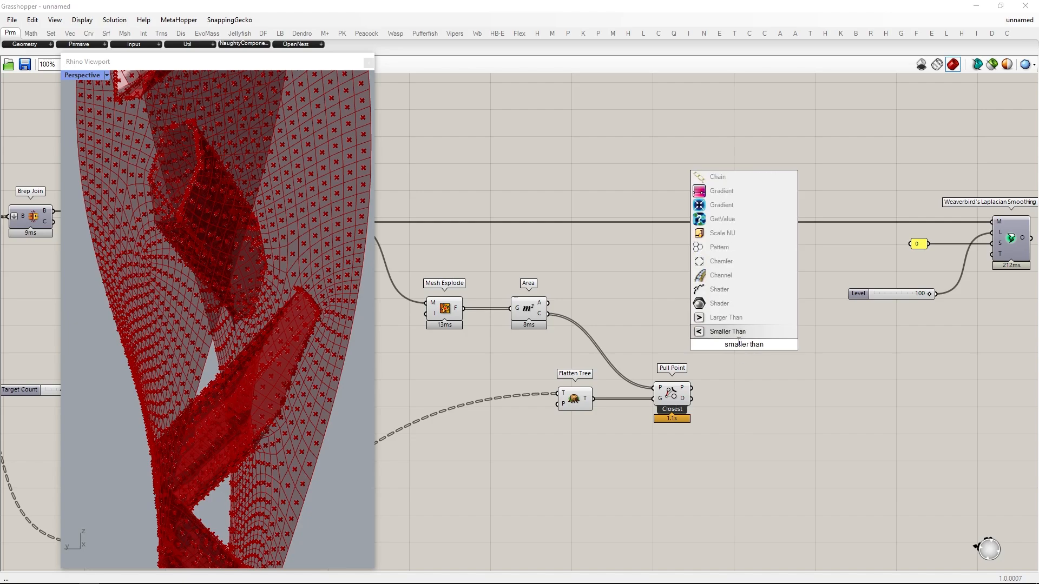
key("Return")
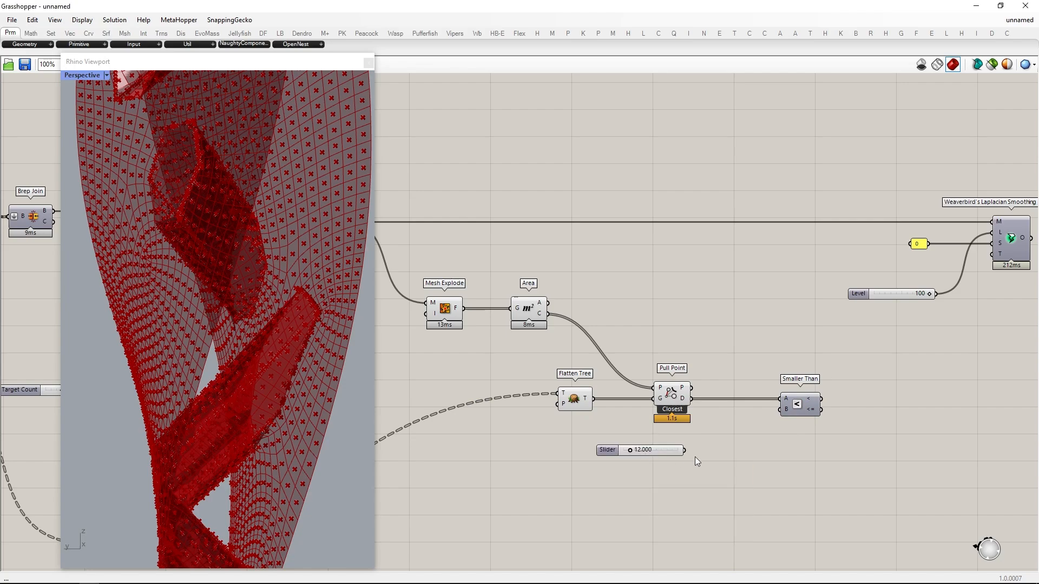
left_click_drag(776, 411, 779, 409)
Add a Cull Pattern that filters the exploded mesh faces using the Smaller Than result as its pattern.
double_click(733, 334)
type("cull pater")
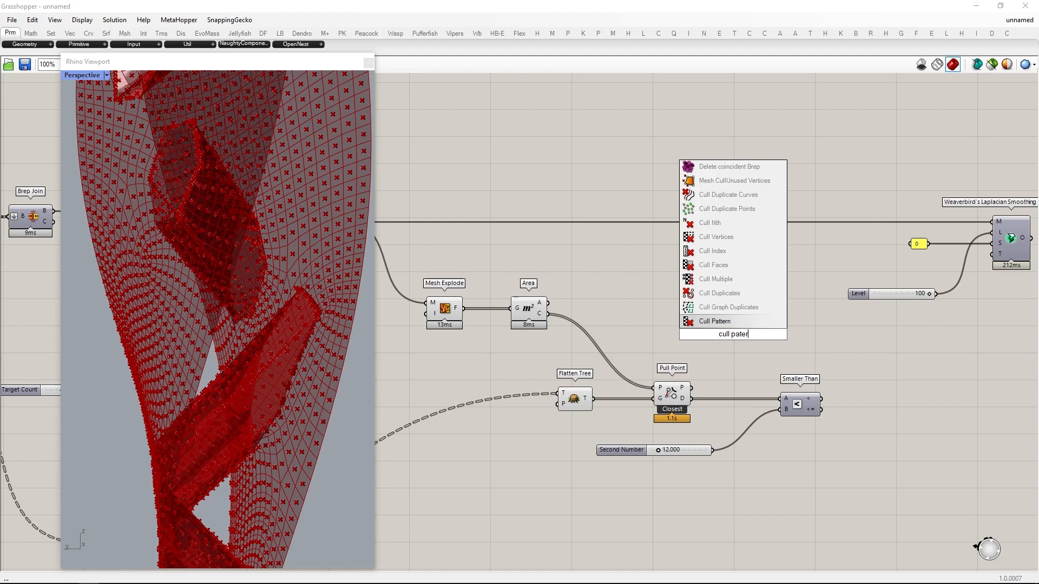
key("Return")
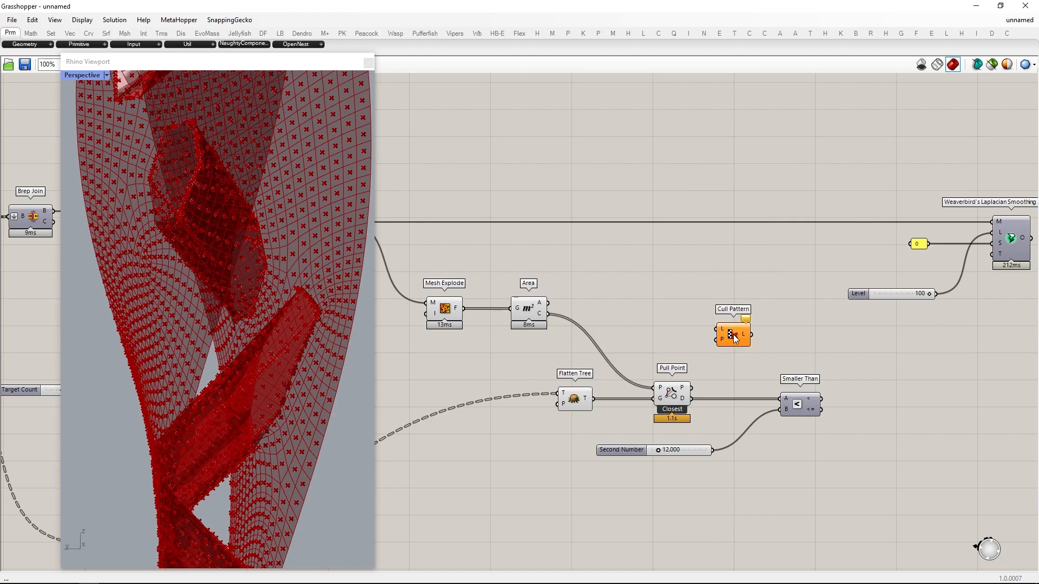
left_click_drag(535, 316, 534, 355)
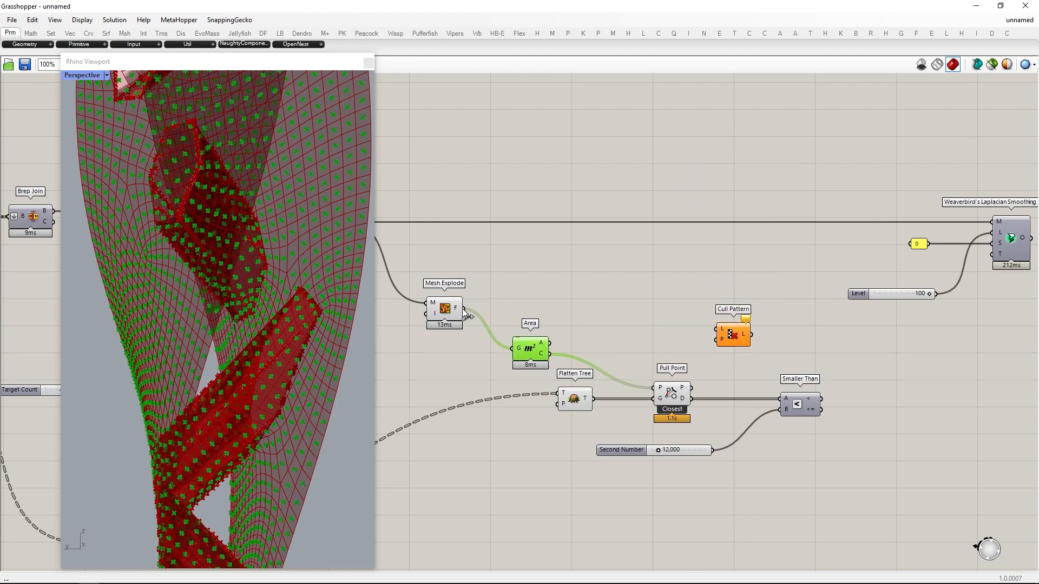
left_click_drag(704, 331, 715, 329)
right_click_drag(828, 327, 738, 334)
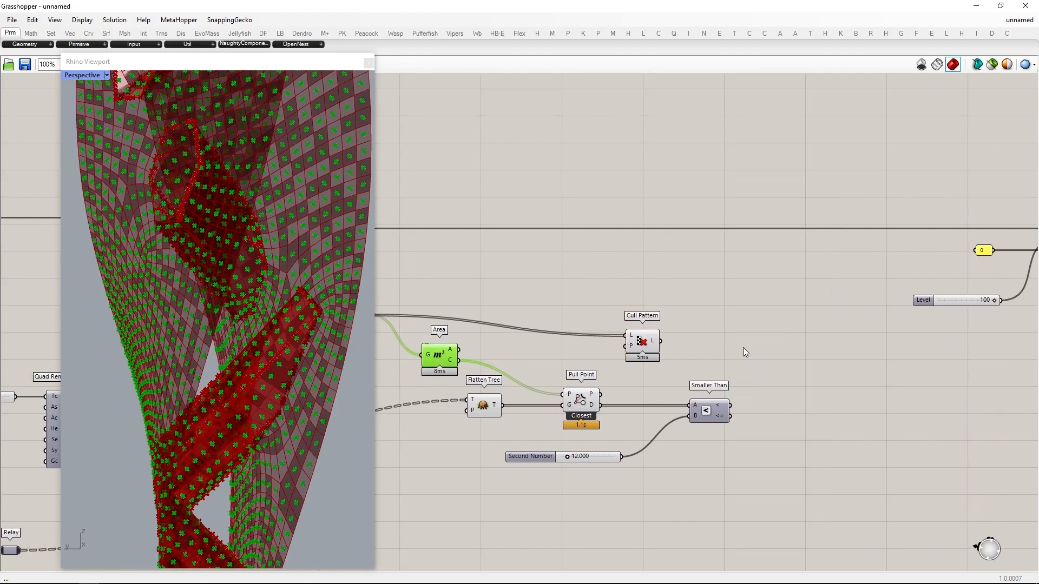
left_click_drag(730, 405, 774, 326)
Turn off the preview of every component except Cull Pattern.
left_click_drag(720, 522, 338, 271)
middle_click(587, 301)
left_click(622, 269)
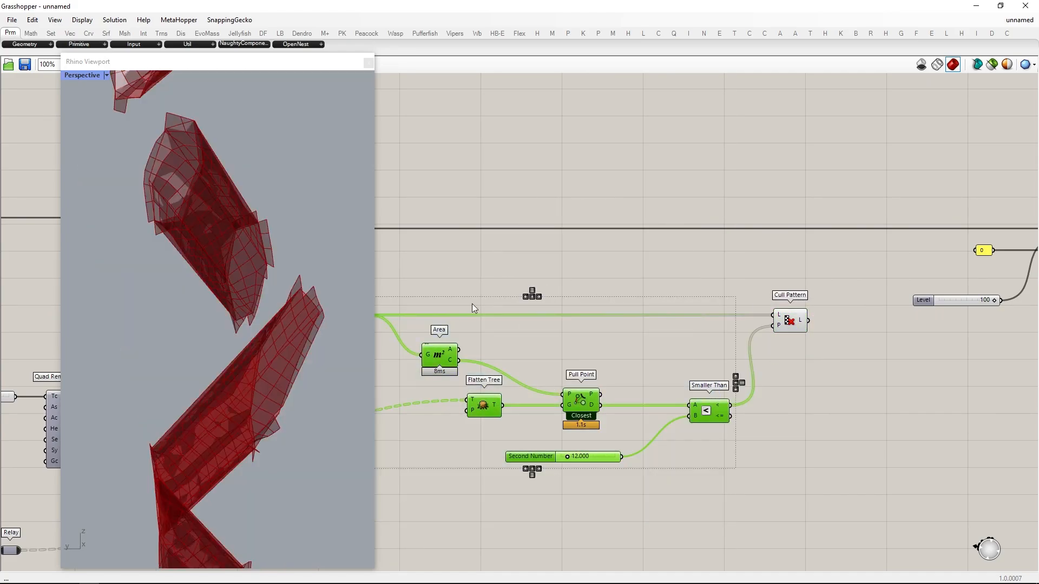
scroll(263, 339, "down", 2)
right_click_drag(265, 352, 198, 325)
left_click_drag(823, 372, 769, 299)
key("ctrl+i")
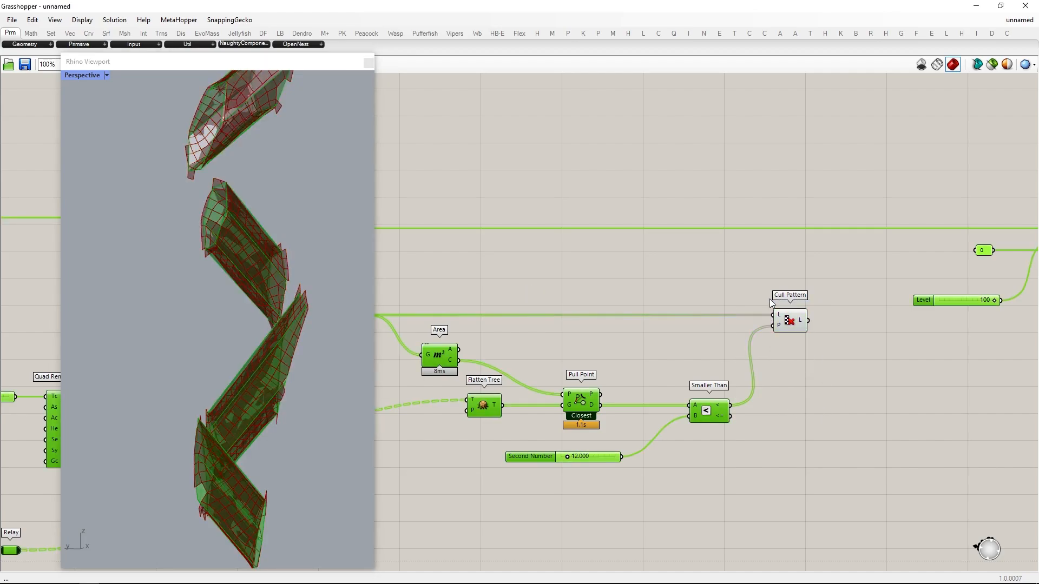
middle_click(712, 324)
left_click(676, 317)
left_click(491, 319)
Increase the Second Number distance threshold slider to 71.294.
right_click_drag(265, 342, 321, 370)
scroll(582, 495, "up", 3)
scroll(560, 413, "up", 4)
mouse_move(547, 433)
left_mouse_down()
mouse_move(515, 432)
mouse_move(548, 433)
left_mouse_up()
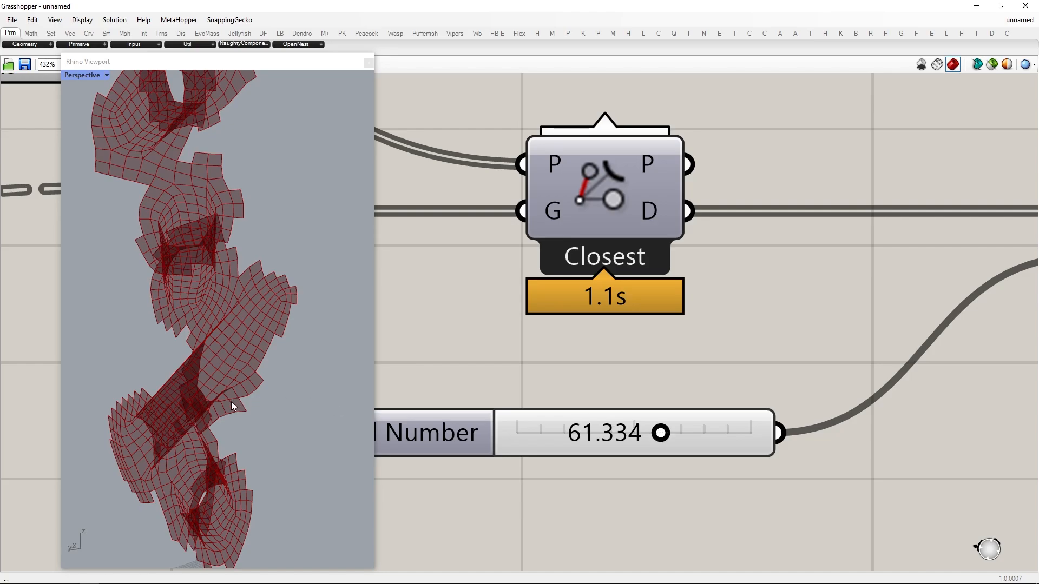
right_click_drag(233, 405, 272, 352)
left_click_drag(660, 433, 684, 433)
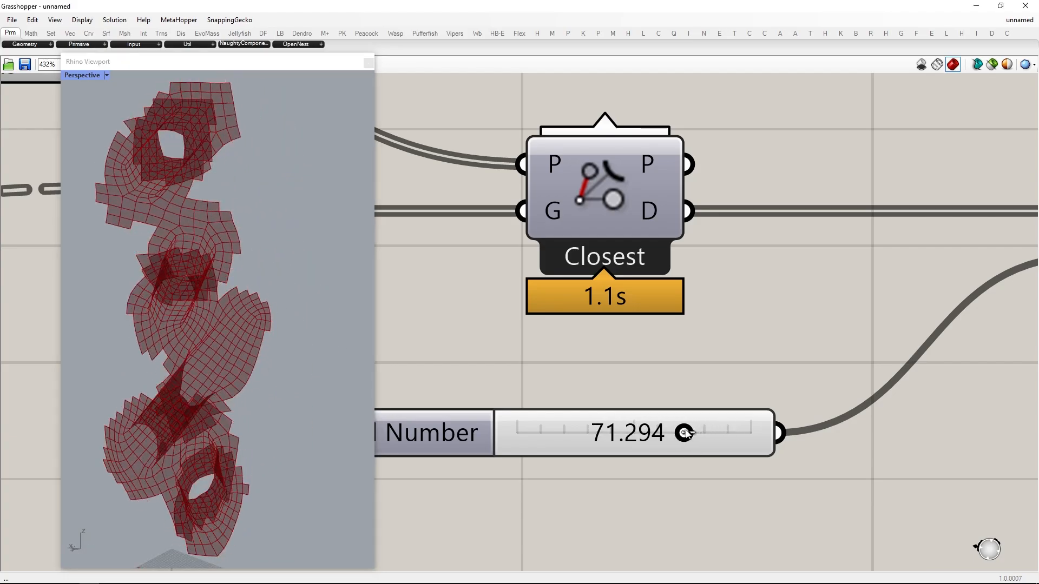
Open up more canvas space between Cull Pattern and the Laplacian Smoothing group.
right_click_drag(260, 390, 116, 376)
scroll(149, 412, "down", 4)
scroll(167, 395, "up", 3)
scroll(445, 410, "down", 6)
right_click_drag(647, 417, 464, 457)
scroll(464, 457, "down", 1)
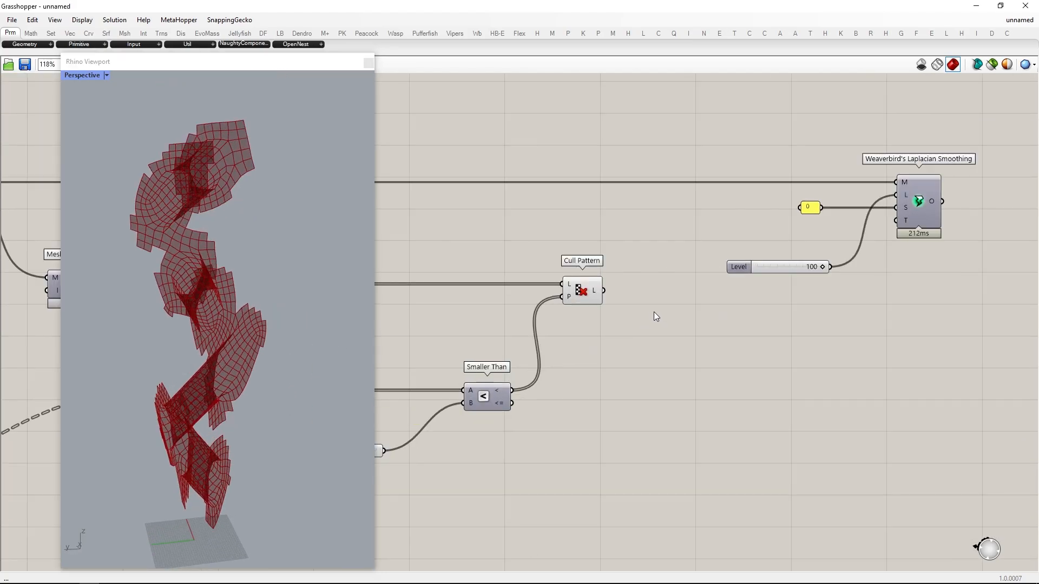
left_click_drag(653, 312, 818, 319, "alt")
Add Weaverbird's Join Meshes and Weld, feed it the culled faces, and invert its W input.
type("wb join and weild")
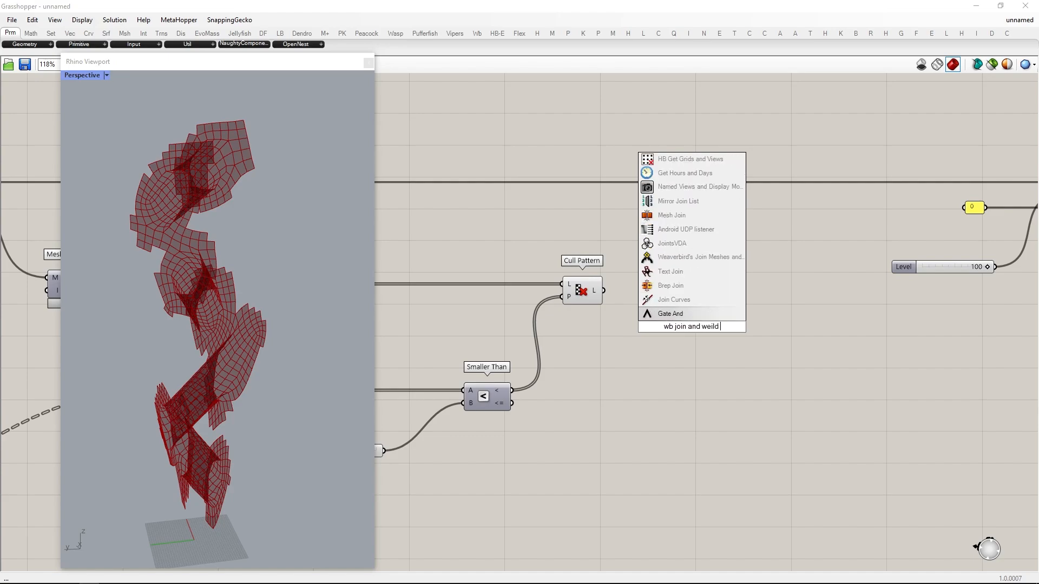
key("Return")
left_click_drag(660, 328, 667, 321)
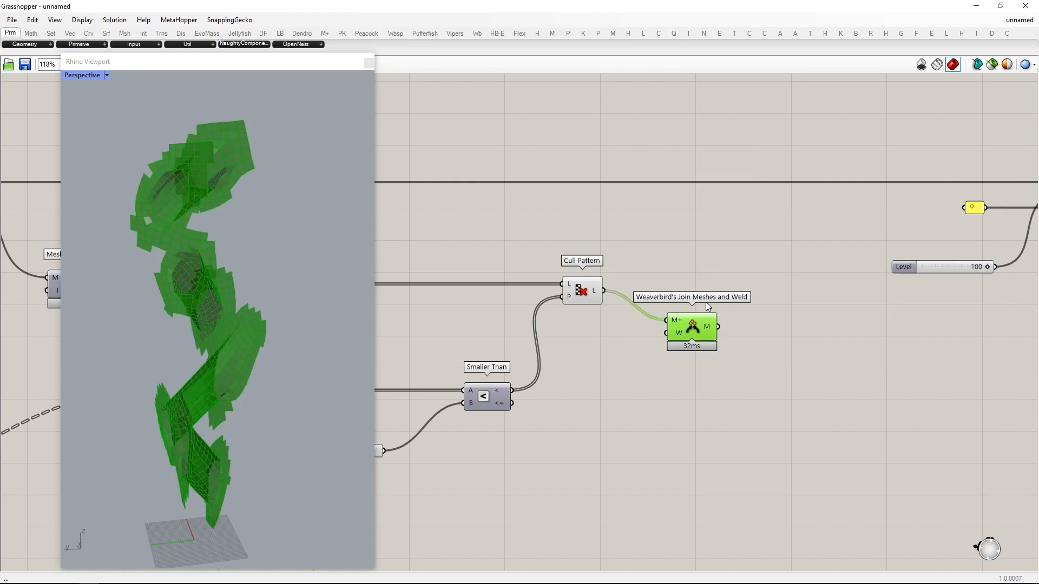
right_click(718, 302)
left_click(758, 391)
Feed the welded mesh into Laplacian Smoothing and move the smoothing group in line with the weld component.
right_click_drag(784, 327, 621, 356)
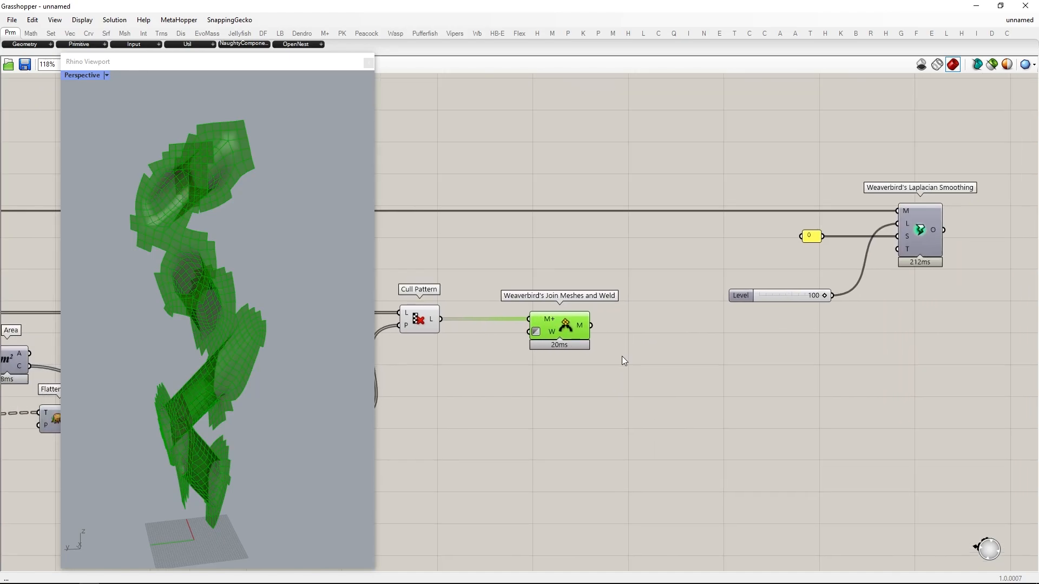
left_click_drag(956, 349, 748, 202)
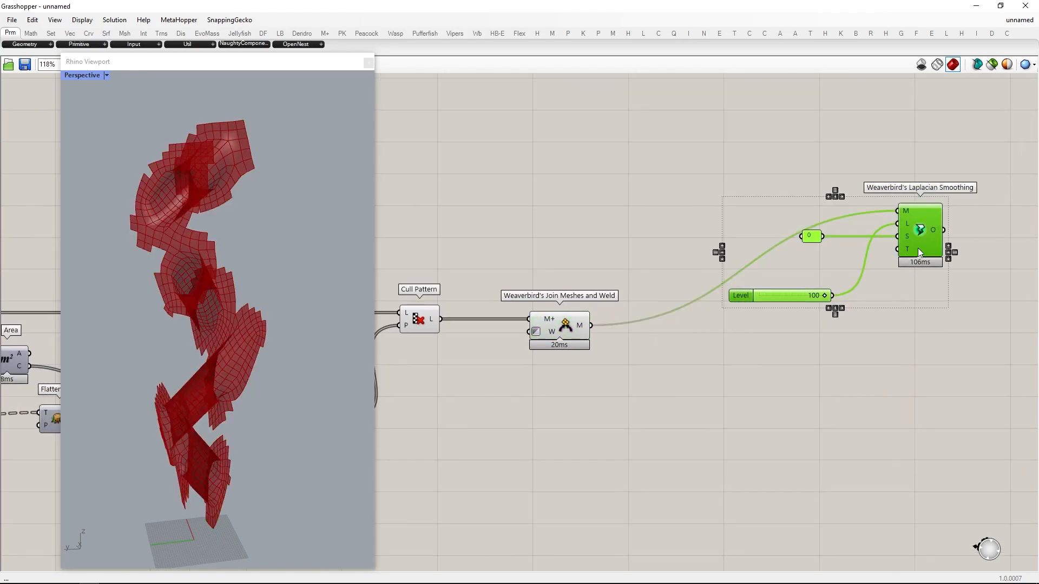
left_click_drag(918, 248, 921, 346)
Turn on the preview of Laplacian Smoothing and hide Cull Pattern and Join Meshes and Weld.
middle_click(923, 345)
left_click(944, 324)
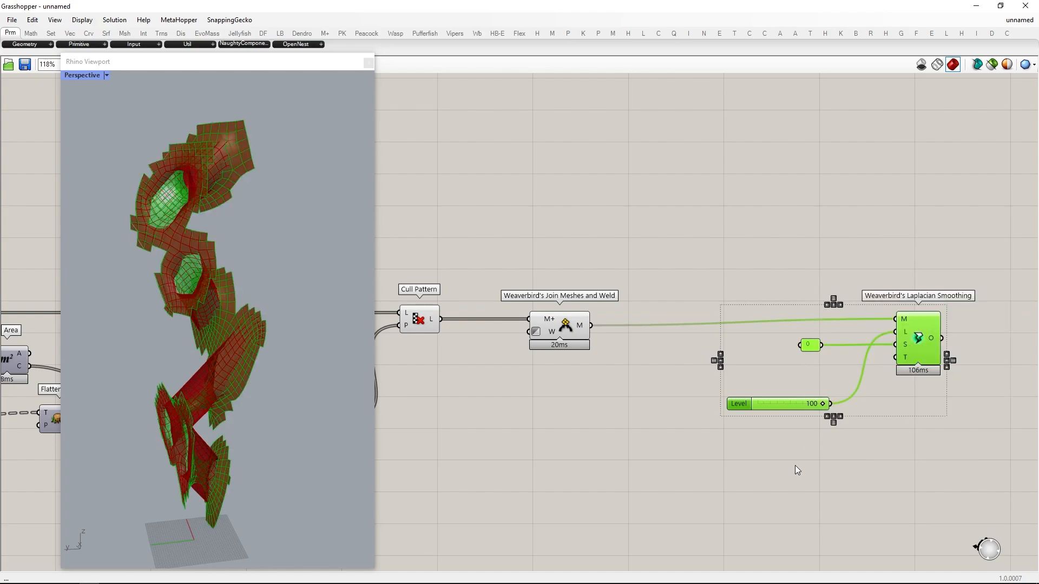
left_click_drag(782, 494, 271, 219)
middle_click(535, 230)
left_click(572, 195)
Reduce the Laplacian Smoothing Level slider to 11 while checking the openings from several angles.
right_click_drag(320, 275, 155, 370)
scroll(155, 370, "up", 2)
scroll(744, 409, "up", 5)
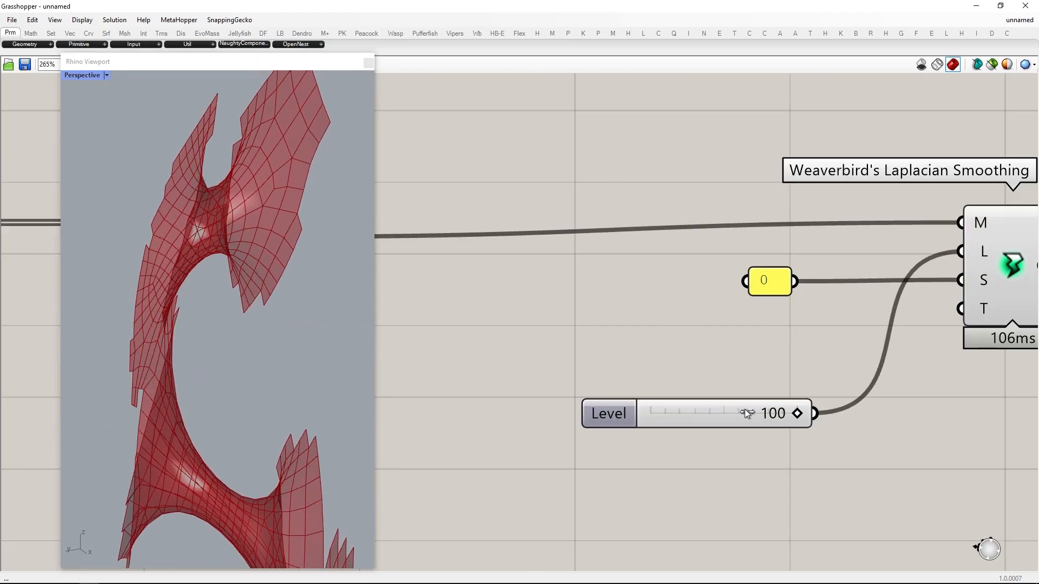
left_click_drag(795, 415, 677, 413)
scroll(283, 372, "down", 5)
right_click_drag(282, 373, 184, 433)
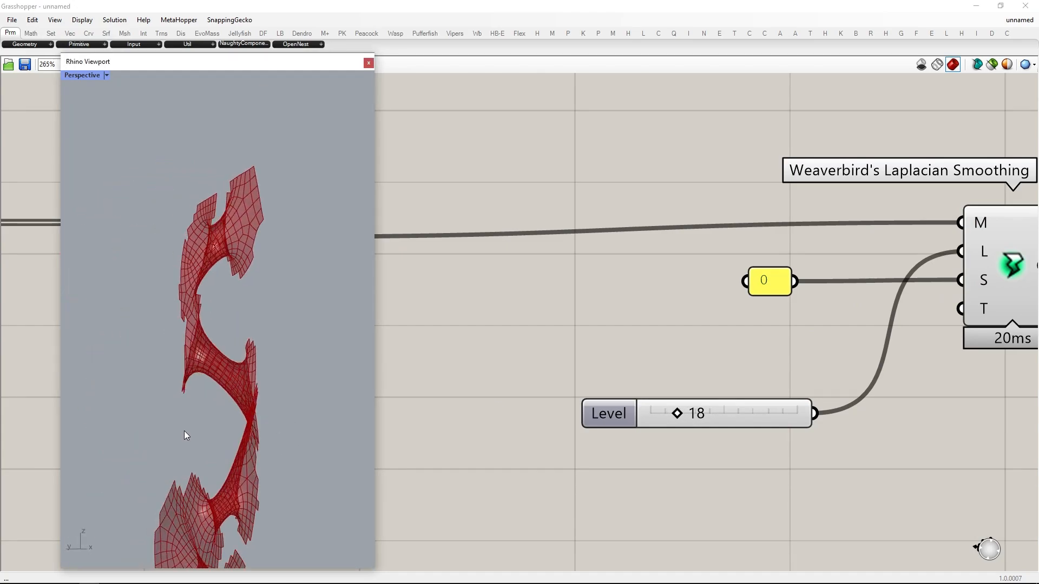
scroll(184, 433, "up", 5)
left_click_drag(678, 414, 668, 415)
scroll(273, 342, "down", 5)
right_click_drag(273, 342, 309, 336)
Shift the Laplacian Smoothing group slightly so its mesh input lines up with the weld component's output.
scroll(864, 341, "down", 7)
left_click_drag(956, 404, 756, 268)
left_click_drag(911, 318, 888, 323)
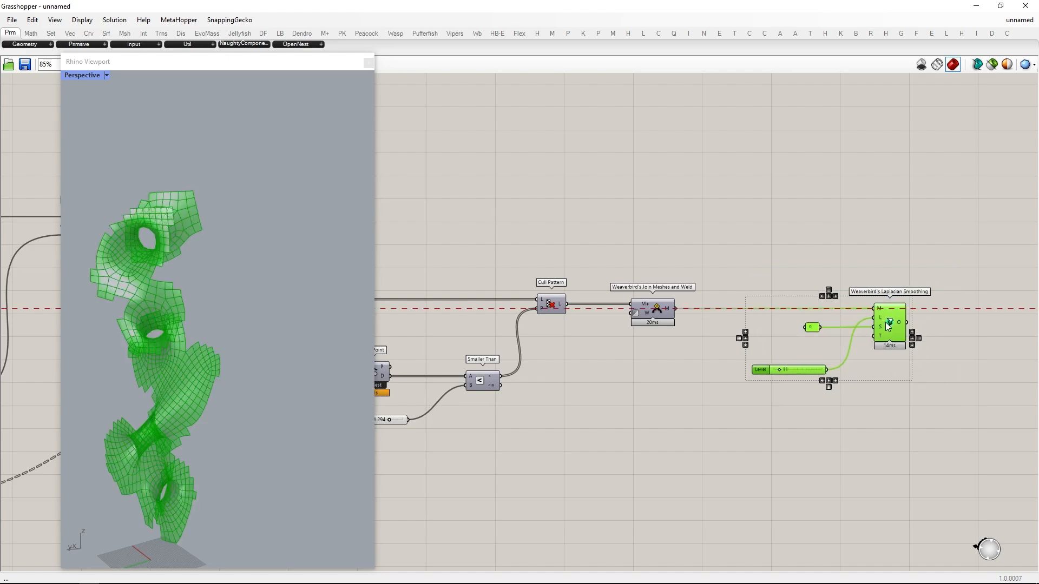
left_click(878, 345)
Duplicate Cull Pattern with its wires above the original and invert the copy's P input.
scroll(878, 345, "down", 4)
scroll(816, 357, "up", 3)
scroll(797, 343, "up", 3)
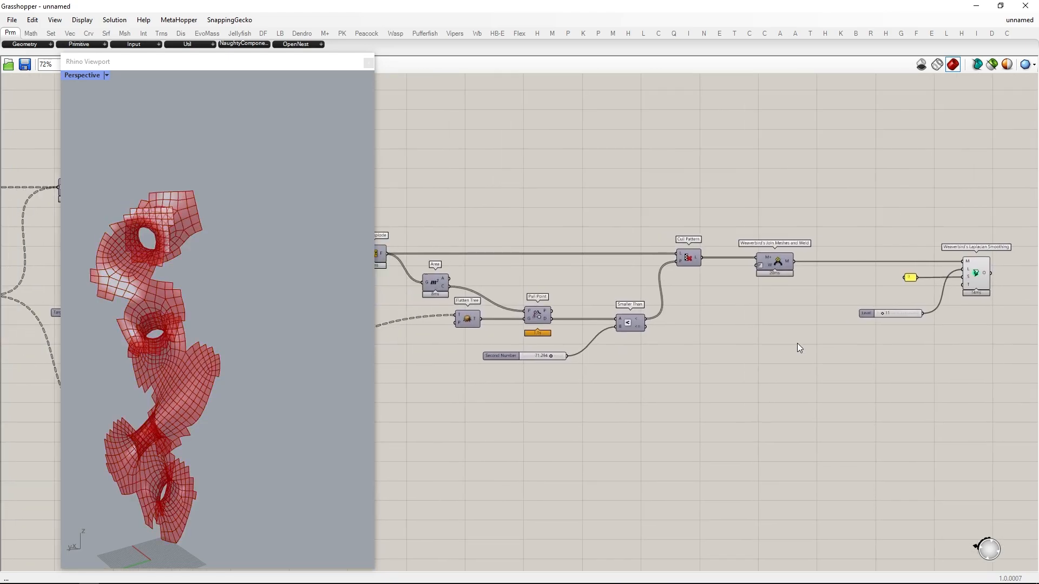
left_click(698, 254)
right_click_drag(698, 258, 593, 359)
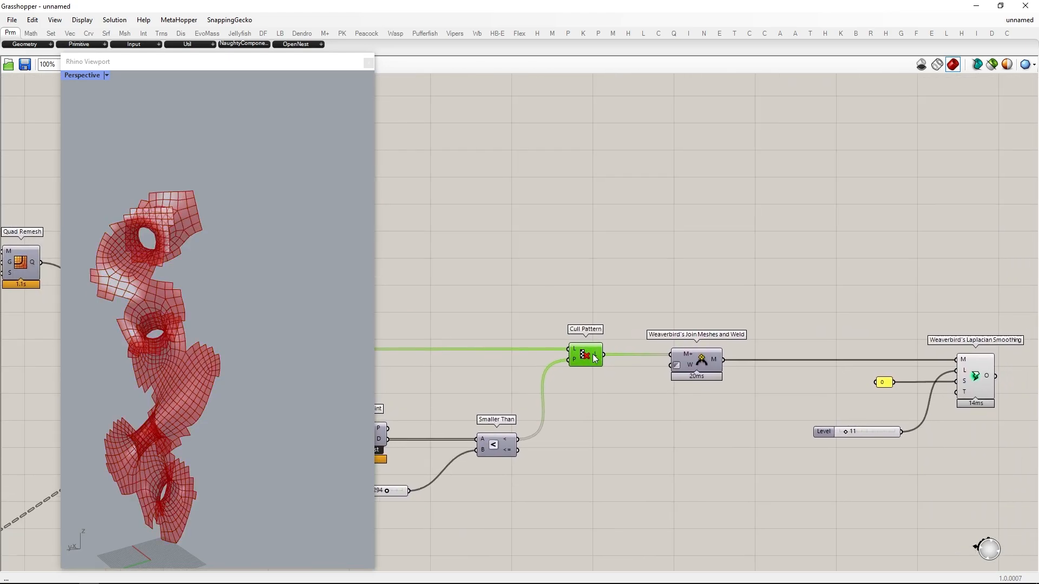
left_click_drag(591, 368, 599, 269, "alt")
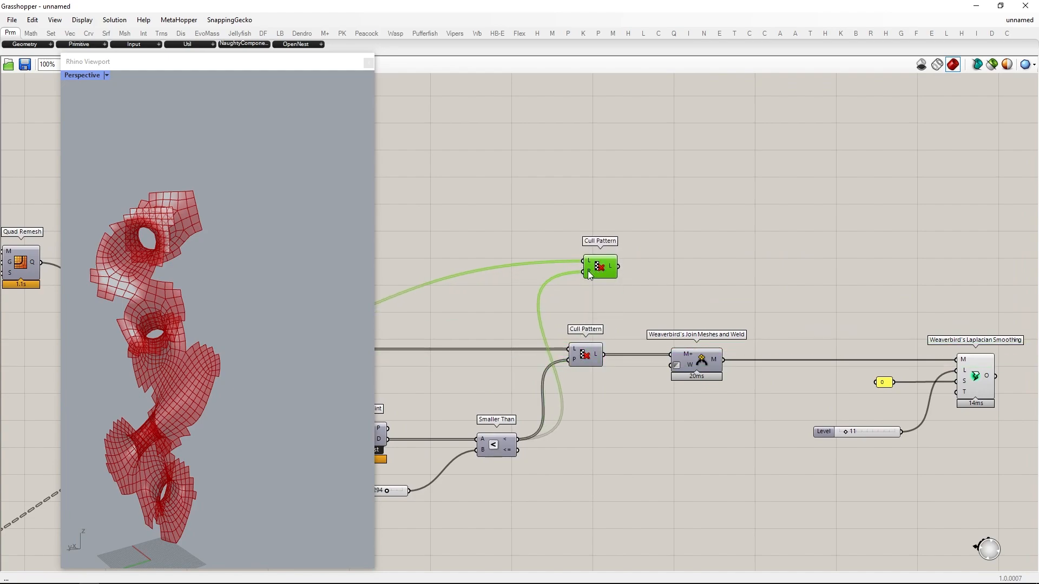
right_click(589, 271)
left_click(617, 378)
Turn on the preview of the inverted Cull Pattern copy.
right_click_drag(671, 280, 621, 278)
left_click(572, 244)
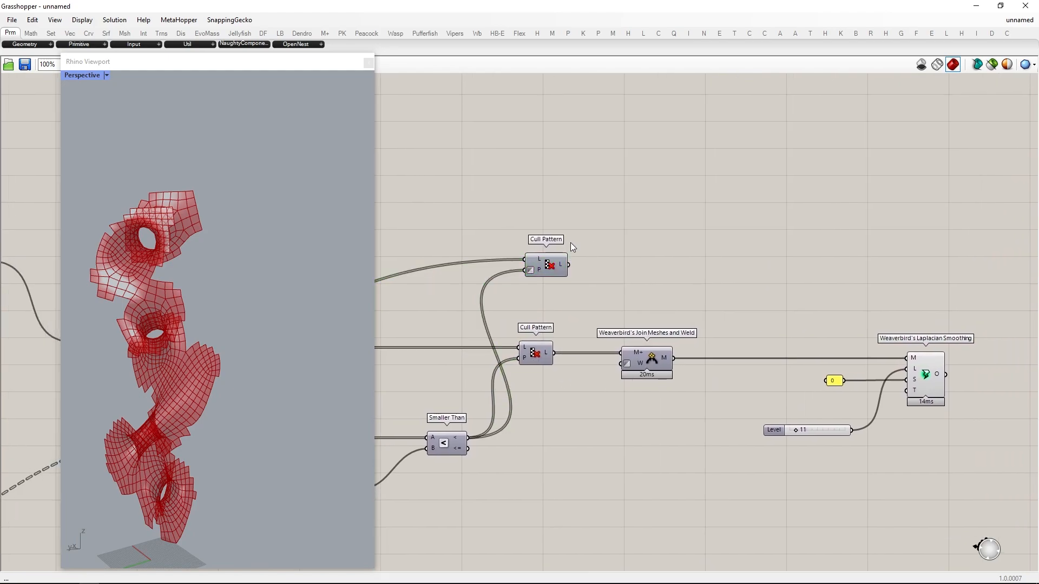
middle_click(572, 246)
middle_click(563, 279)
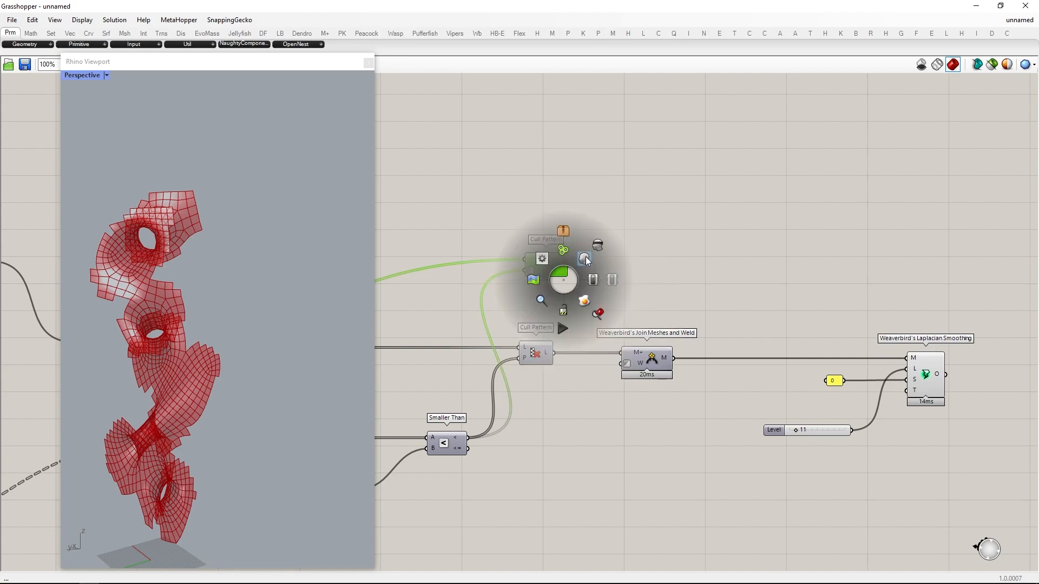
left_click(585, 256)
left_click(584, 259)
right_click_drag(269, 337, 316, 315)
Copy Join Meshes and Weld, place the copy after Laplacian Smoothing, and feed it the smoothed mesh.
right_click_drag(655, 298, 582, 293)
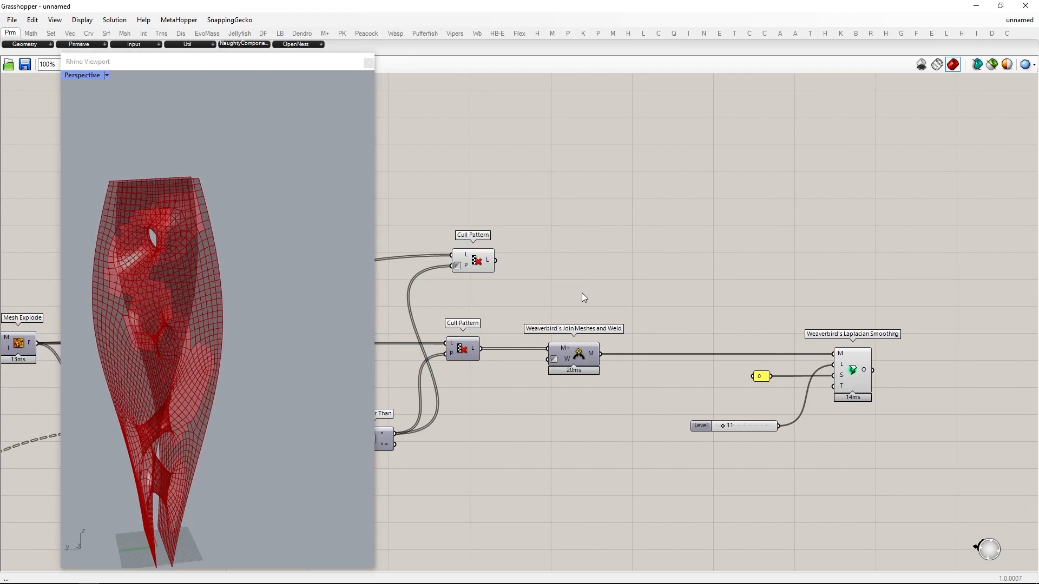
left_click(568, 351)
key("ctrl+c")
key("ctrl+v")
left_click_drag(568, 352, 976, 392)
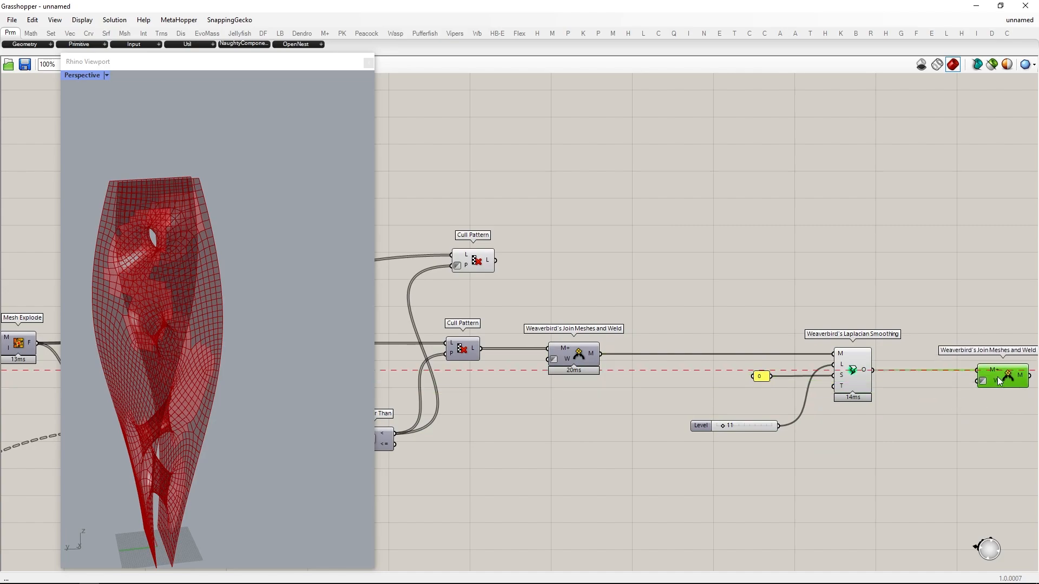
right_click_drag(938, 356, 877, 348)
Preview the new Join Meshes and Weld and hide the first weld component and Laplacian Smoothing.
middle_click(952, 367)
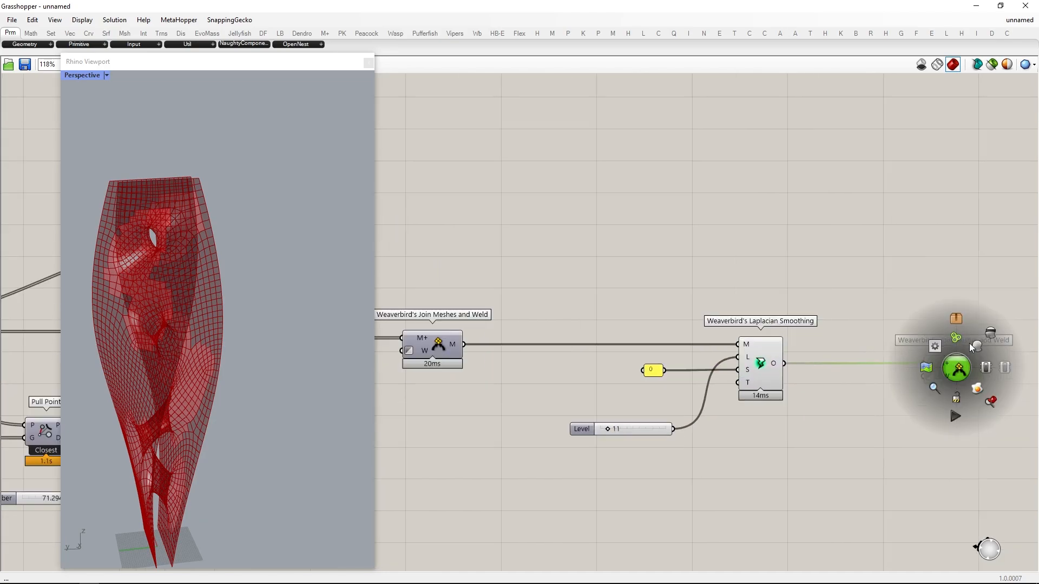
left_click_drag(814, 478, 591, 353)
scroll(591, 353, "up", 2)
middle_click(598, 355)
left_click(631, 325)
scroll(569, 323, "down", 1)
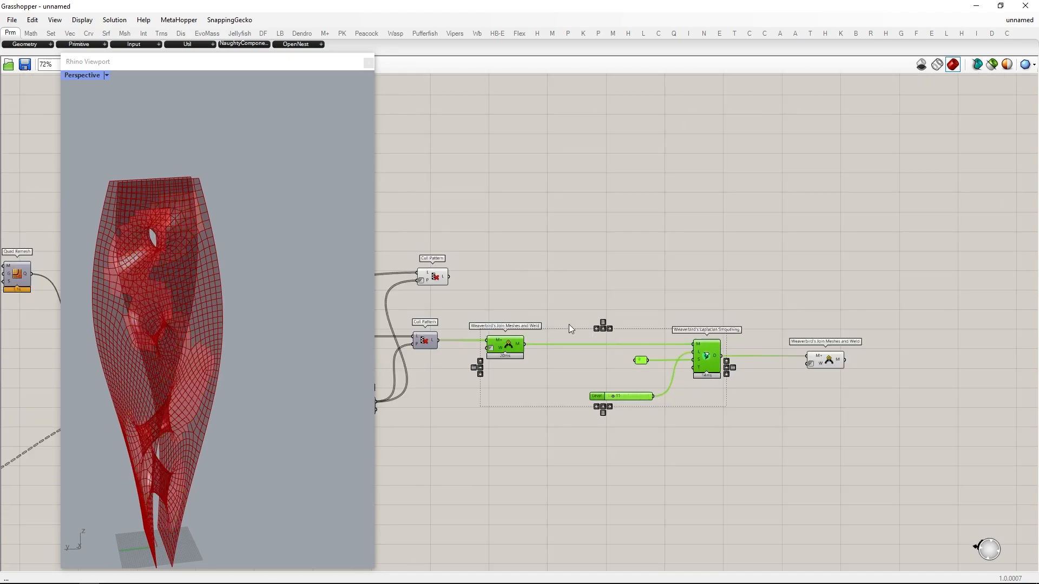
Route the inverted Cull Pattern's faces through a Relay into the final Join Meshes and Weld, and hide the upstream components.
left_click(403, 248)
left_click_drag(440, 269, 815, 278)
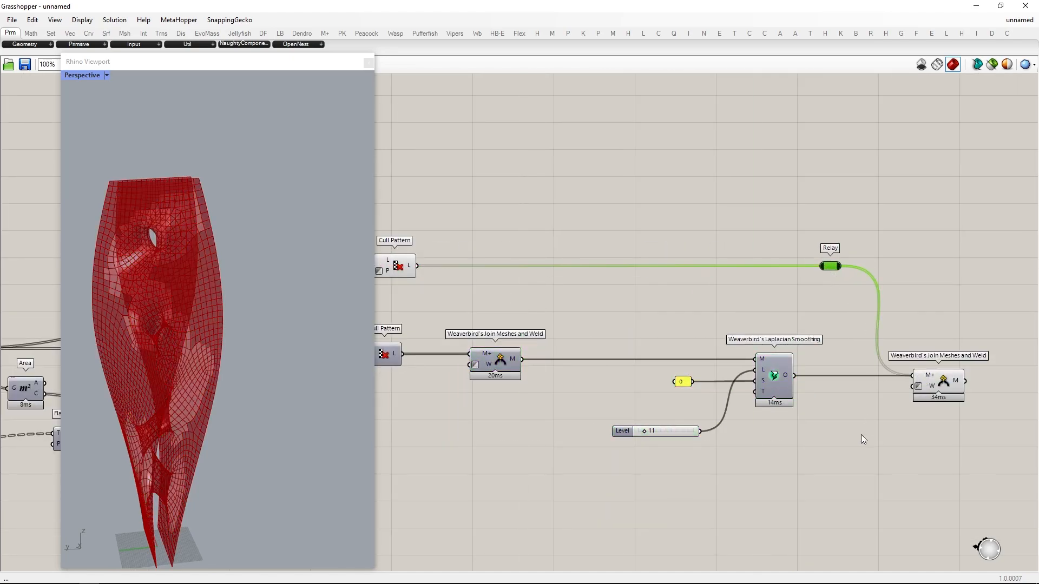
scroll(874, 441, "down", 2)
left_click_drag(856, 484, 327, 157)
middle_click(649, 289)
left_click(680, 255)
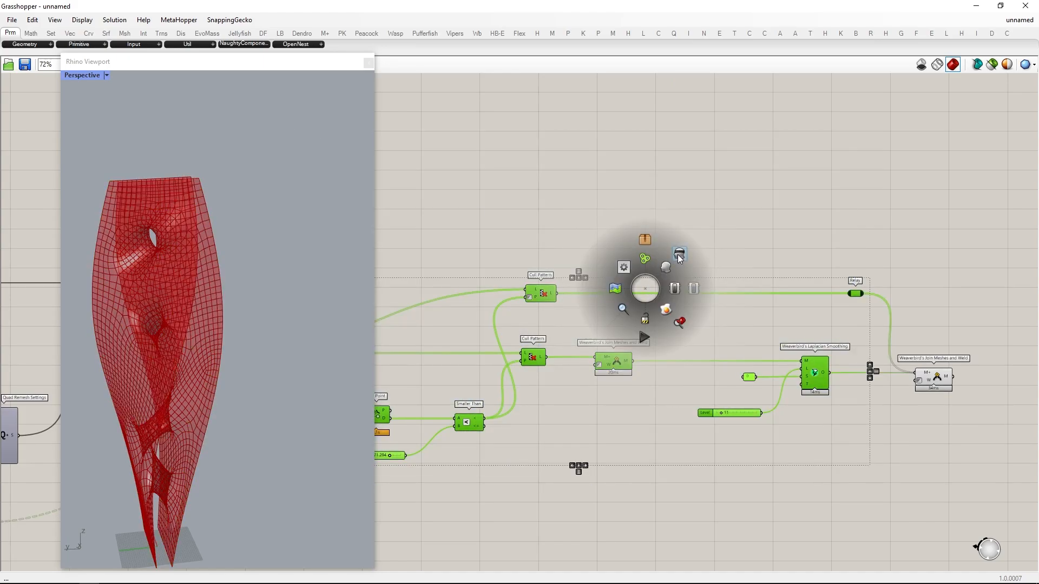
Flatten the M+ input of the final Join Meshes and Weld component.
right_click_drag(216, 305, 143, 314)
scroll(190, 354, "up", 4)
right_click_drag(189, 354, 163, 232)
scroll(156, 310, "up", 4)
scroll(148, 203, "up", 5)
right_click_drag(905, 363, 785, 336)
scroll(784, 336, "up", 3)
left_click(793, 468)
right_click(817, 351)
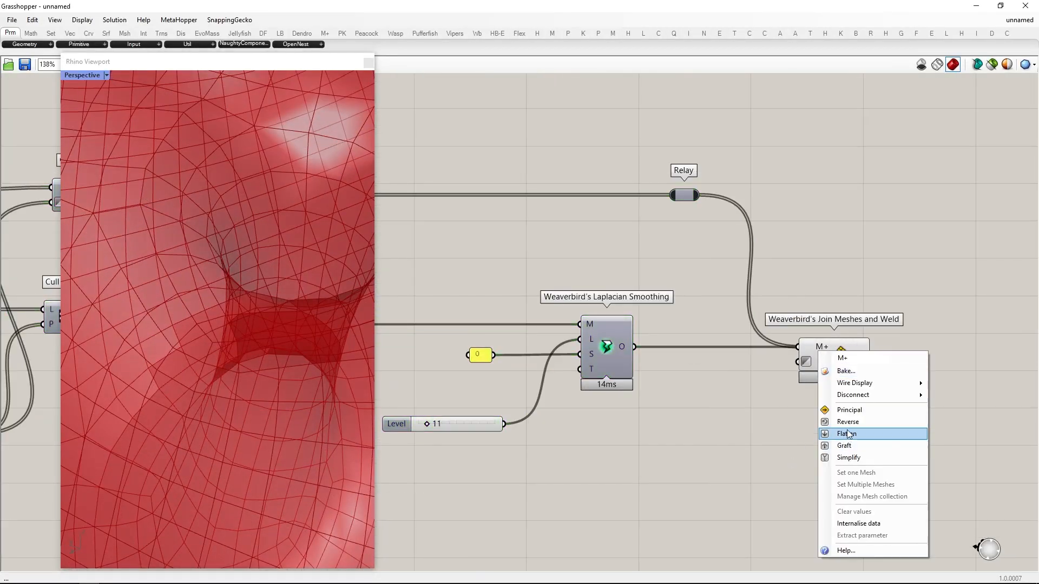
left_click(847, 435)
Set the Laplacian Smoothing Level slider to 9 and check the whole tower.
scroll(216, 341, "down", 5)
right_click_drag(216, 341, 80, 370)
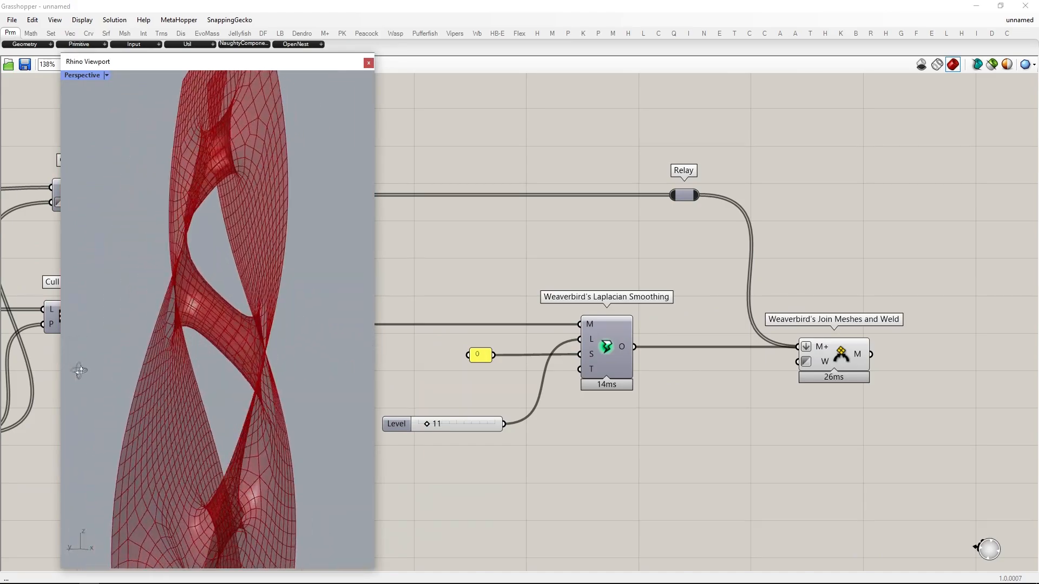
right_click_drag(449, 352, 603, 385)
scroll(598, 432, "up", 8)
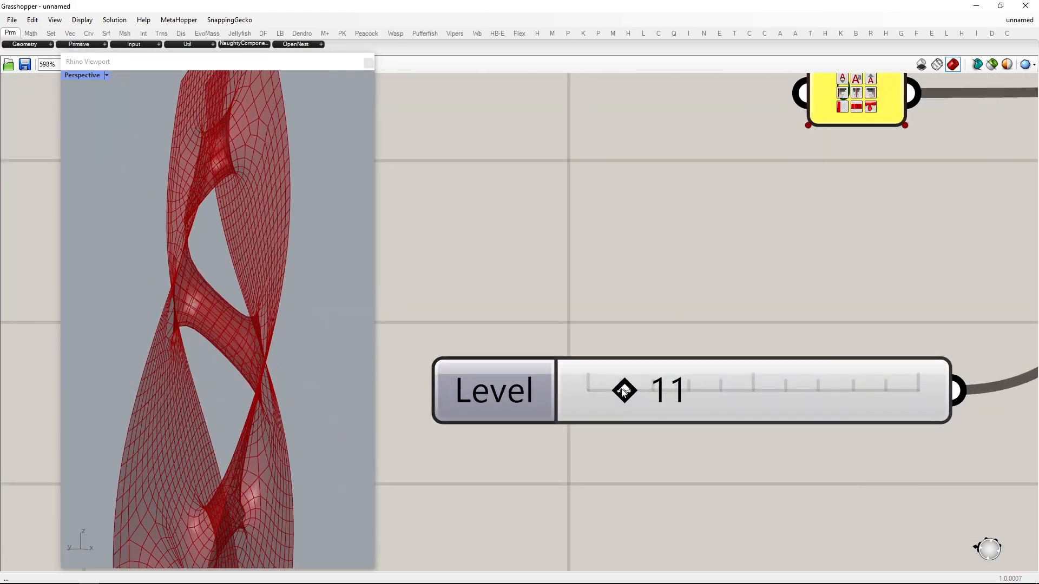
mouse_move(624, 392)
left_mouse_down()
mouse_move(578, 398)
mouse_move(630, 395)
left_mouse_up()
right_click_drag(130, 330, 207, 319)
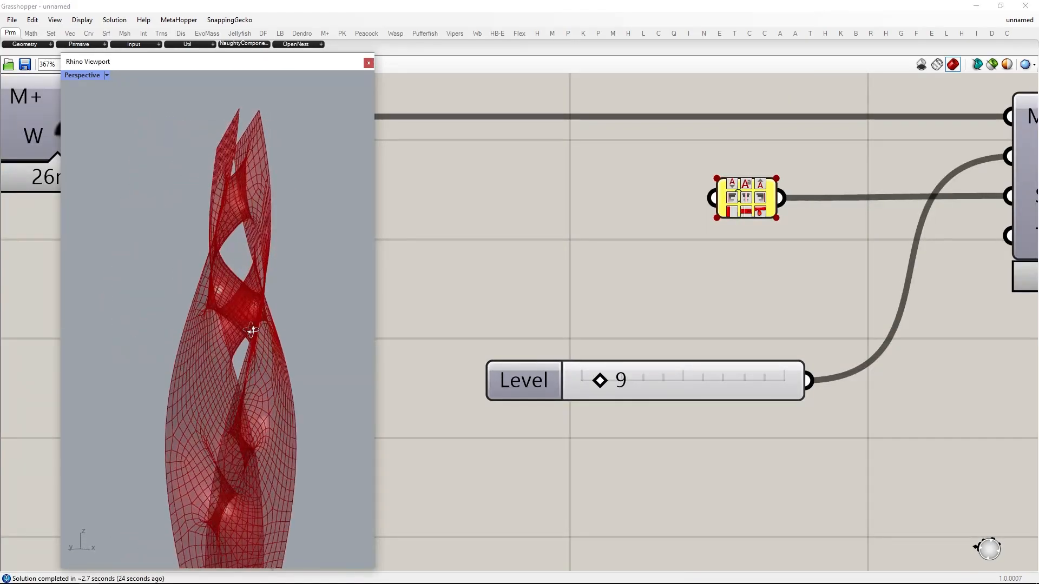
scroll(201, 325, "down", 8)
scroll(227, 328, "up", 4)
scroll(571, 326, "down", 10)
scroll(716, 281, "up", 4)
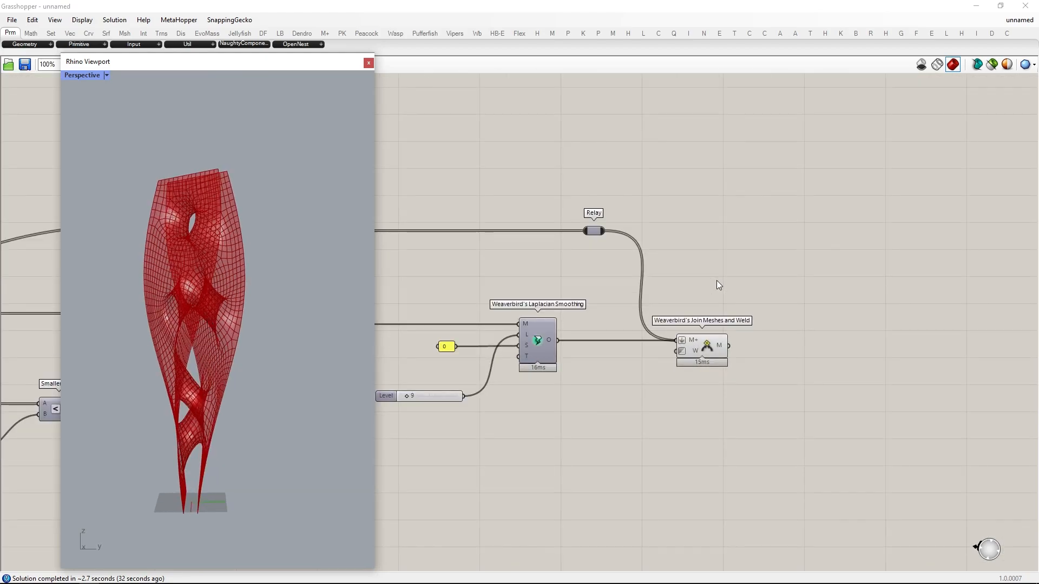
Add a TriRemesh component, feed its Geometry input the final welded mesh, and align it with the weld component.
right_click_drag(716, 281, 670, 278)
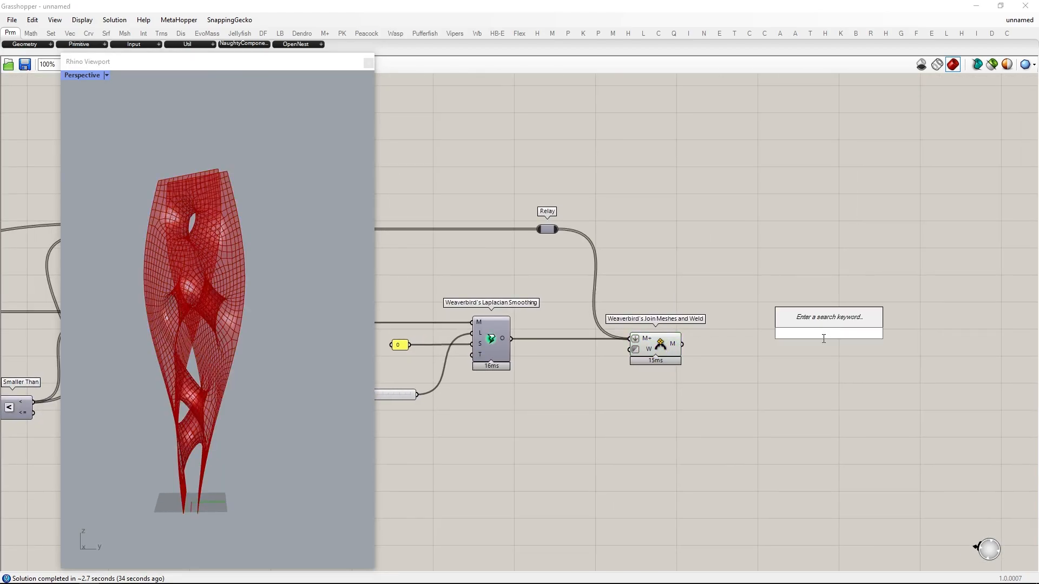
type("trriremesh")
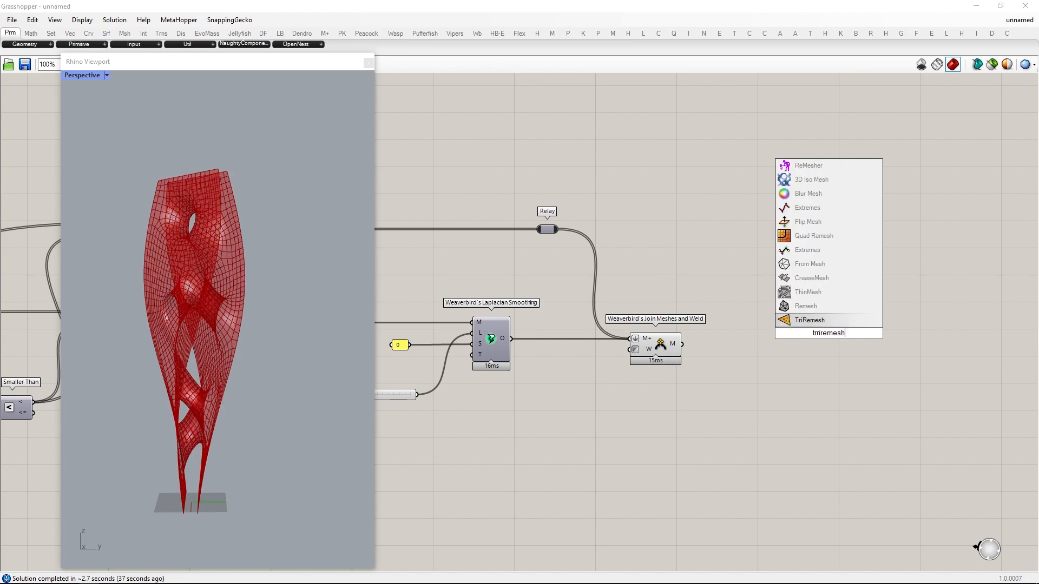
left_click(810, 320)
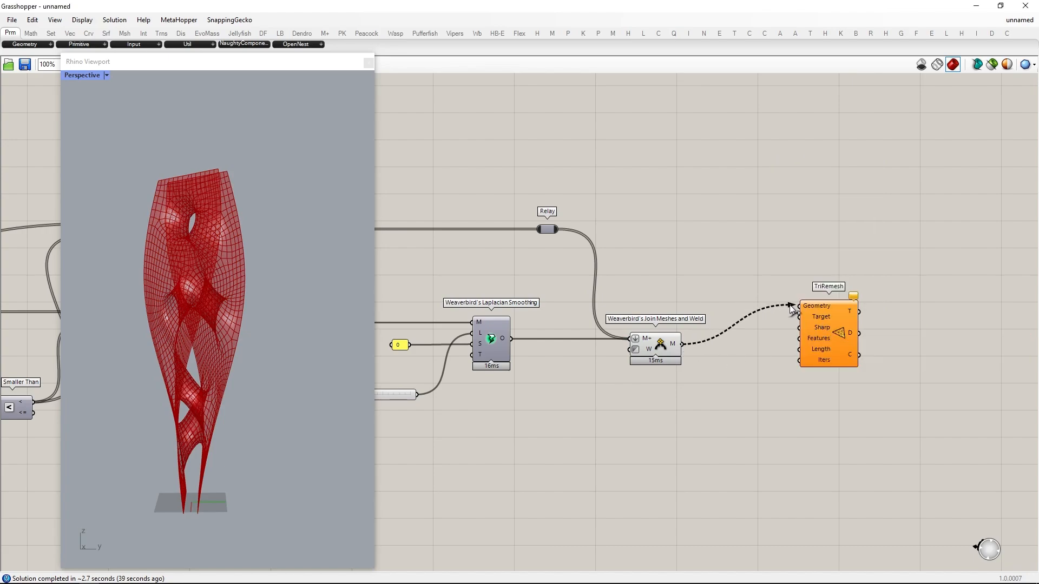
left_click_drag(833, 320, 802, 357)
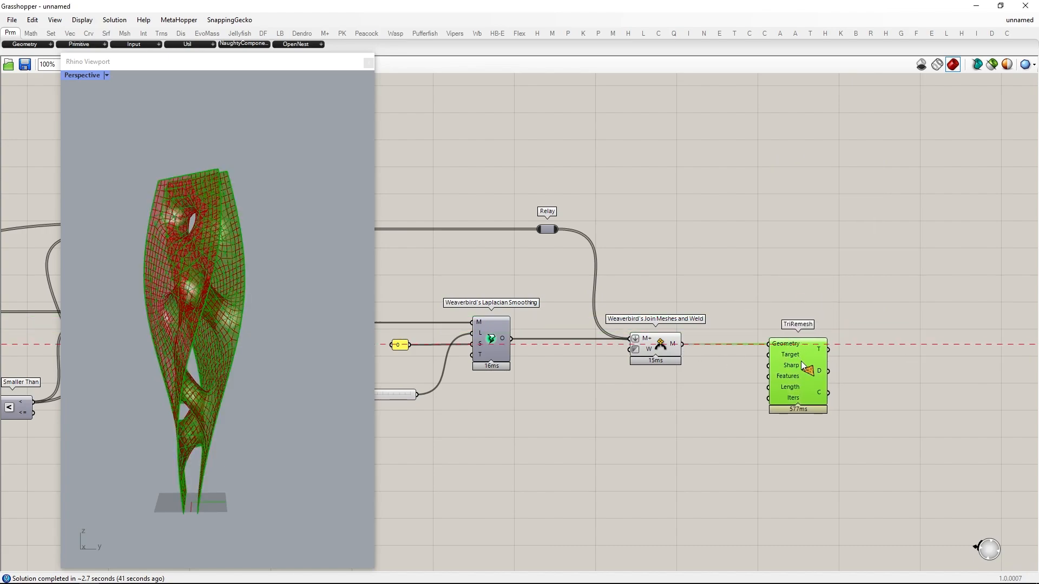
Hide the preview of the components before TriRemesh and give its Length input a slider set to 71.
left_click_drag(712, 484, 257, 134)
middle_click(631, 212)
left_click(659, 184)
scroll(258, 310, "up", 8)
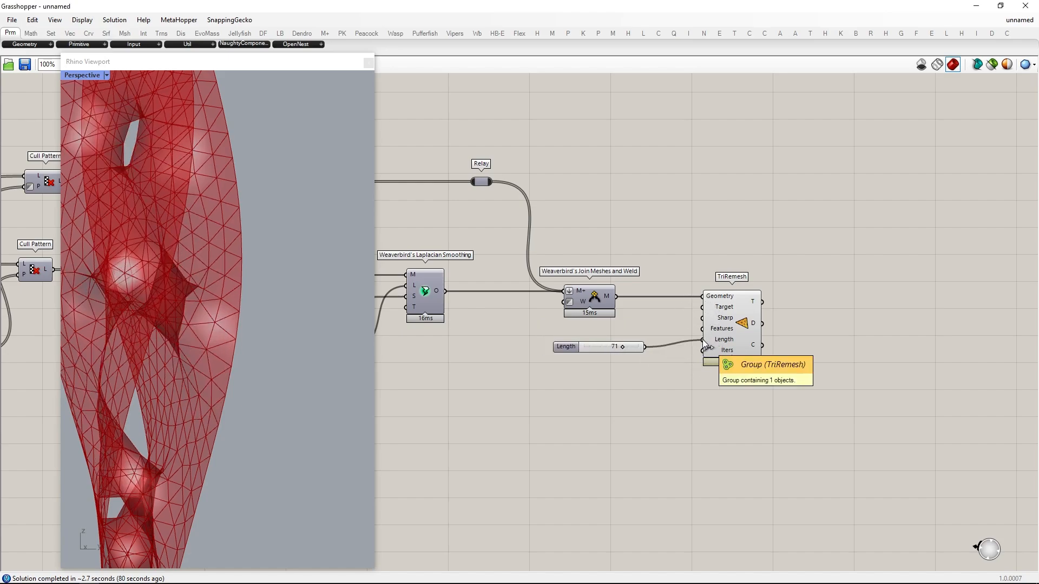
Duplicate the Relay, Picture Frame and Mesh Window group after TriRemesh and feed its Relay from the D output.
scroll(853, 323, "down", 6)
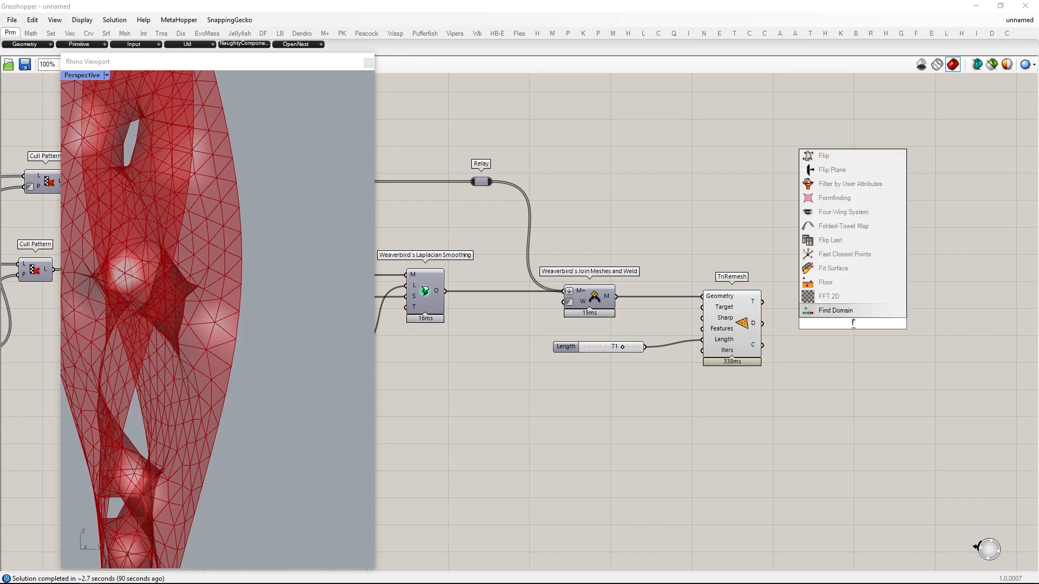
scroll(606, 211, "up", 6)
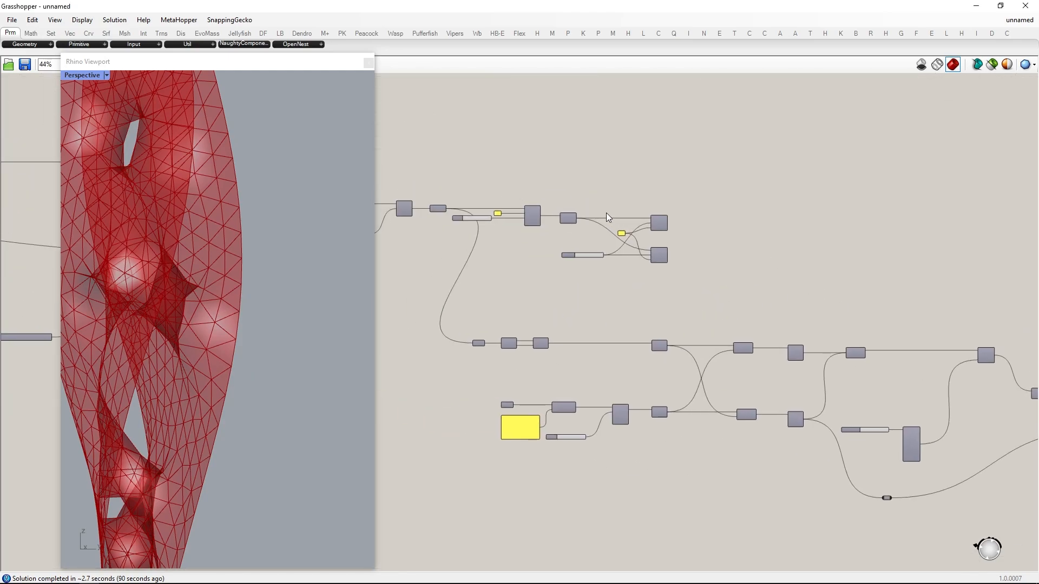
scroll(544, 228, "up", 1)
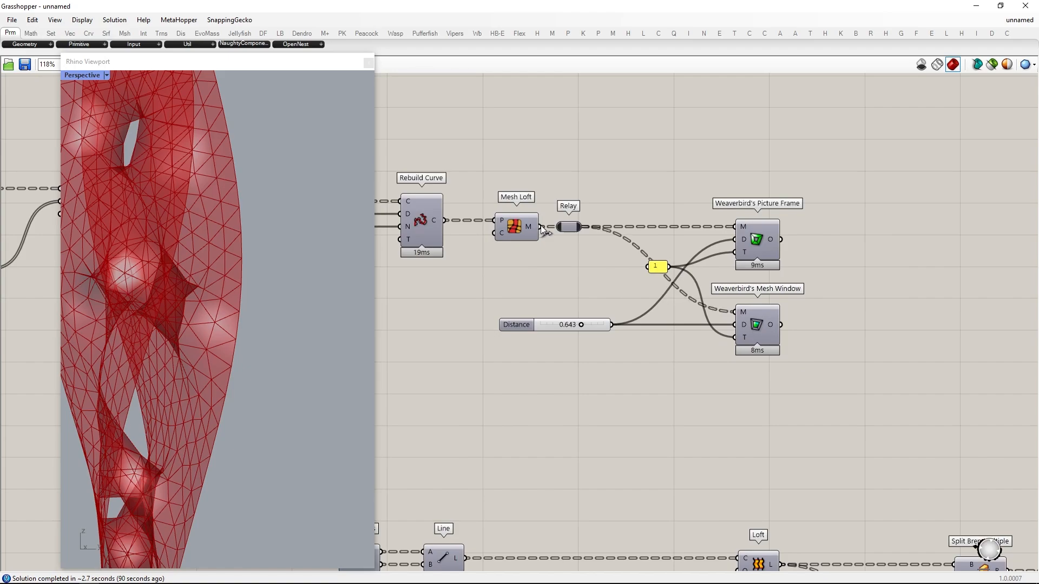
left_click_drag(855, 407, 571, 170)
left_click_drag(570, 222, 742, 271, "alt")
scroll(577, 227, "down", 11)
scroll(787, 263, "up", 8)
scroll(809, 295, "up", 2)
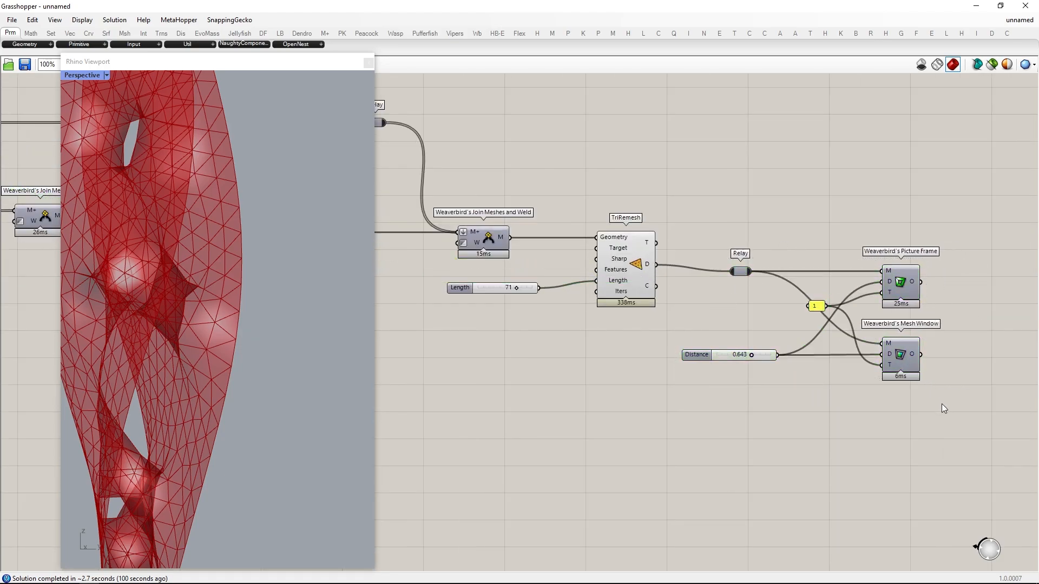
Preview the copied Picture Frame and Mesh Window and hide TriRemesh and the weld component before it.
left_click_drag(941, 405, 899, 275)
middle_click(900, 274)
scroll(909, 262, "up", 1)
left_click(902, 224)
left_click_drag(670, 455, 297, 138)
middle_click(519, 226)
left_click(557, 193)
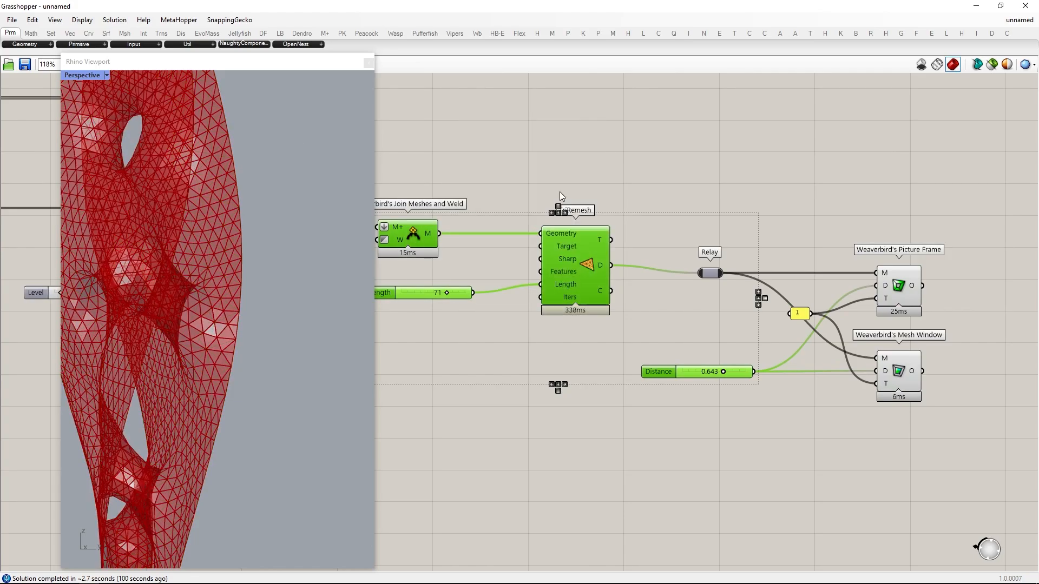
Open up more canvas space between TriRemesh and the copied Picture Frame and Mesh Window group.
scroll(216, 303, "down", 3)
right_click_drag(216, 303, 126, 335)
scroll(172, 277, "up", 6)
scroll(664, 280, "down", 3)
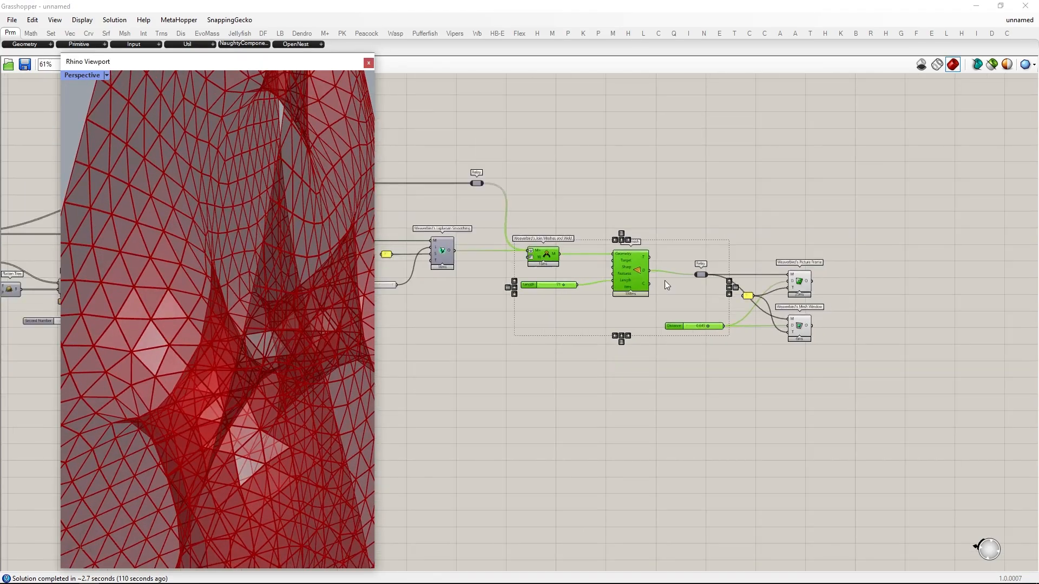
scroll(508, 264, "up", 1)
right_click_drag(506, 263, 633, 264)
left_click_drag(586, 320, 452, 229)
right_click_drag(805, 274, 772, 272)
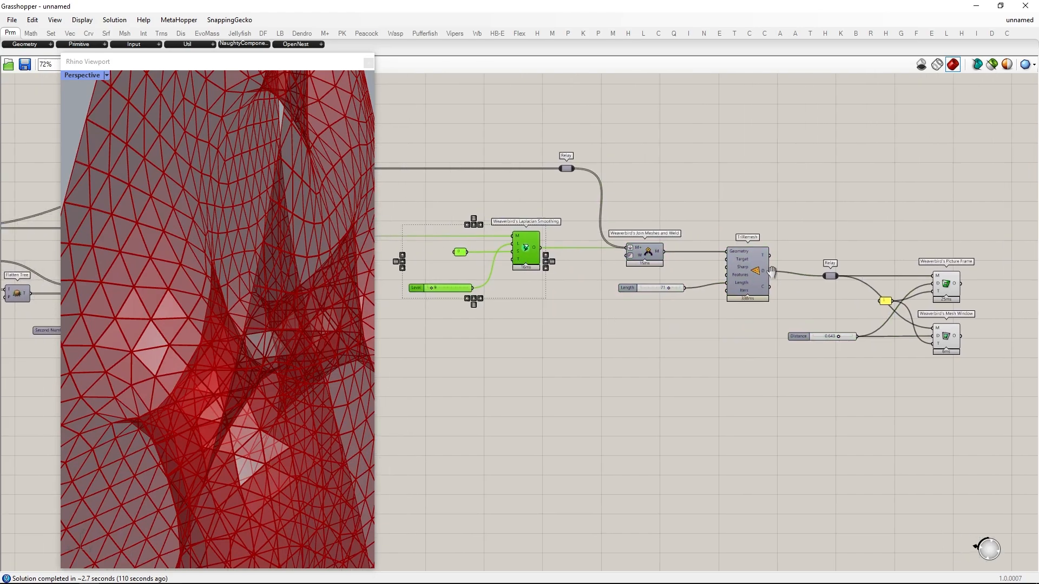
left_click_drag(779, 306, 875, 310, "alt")
Duplicate the Laplacian Smoothing group after TriRemesh, feed its M input from TriRemesh's D output, and preview it.
left_click_drag(555, 322, 421, 221)
scroll(576, 280, "down", 1)
left_click_drag(531, 252, 829, 342, "alt")
scroll(931, 310, "up", 4)
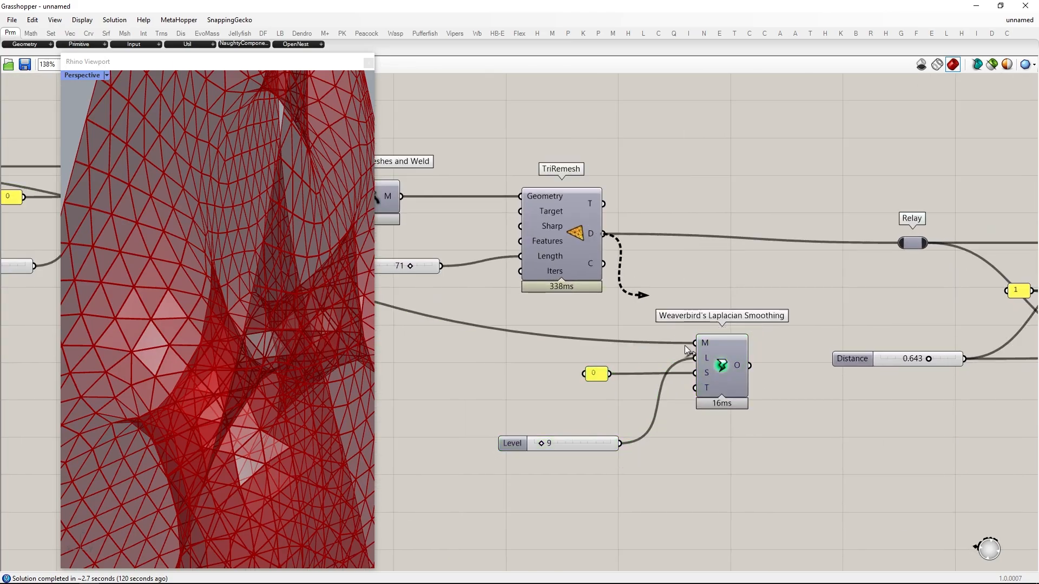
left_click_drag(697, 312, 696, 310)
middle_click(710, 336)
left_click(742, 304)
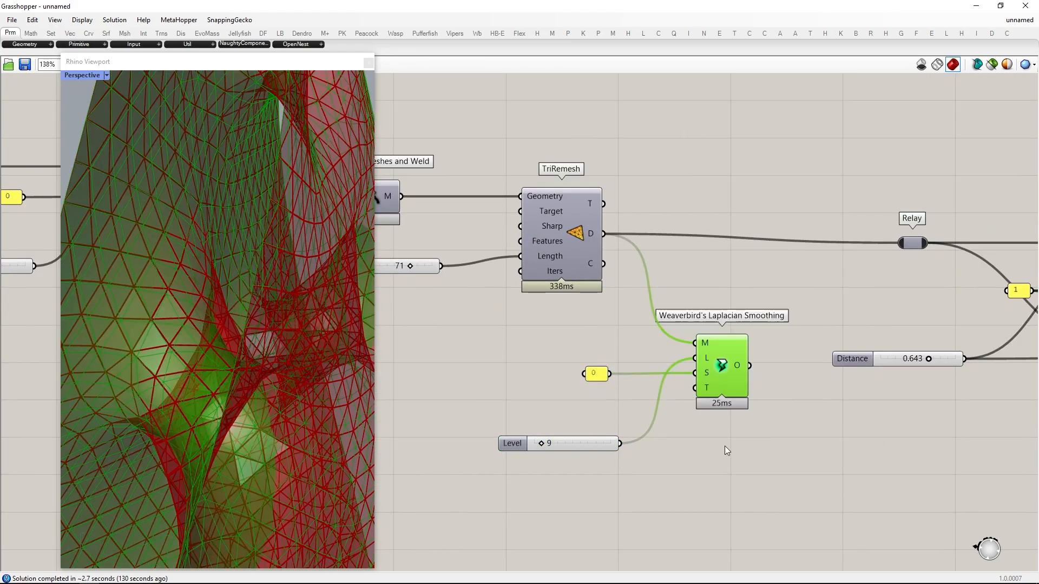
Set the Level slider of the copied Laplacian Smoothing to 2.
right_click_drag(161, 285, 197, 257)
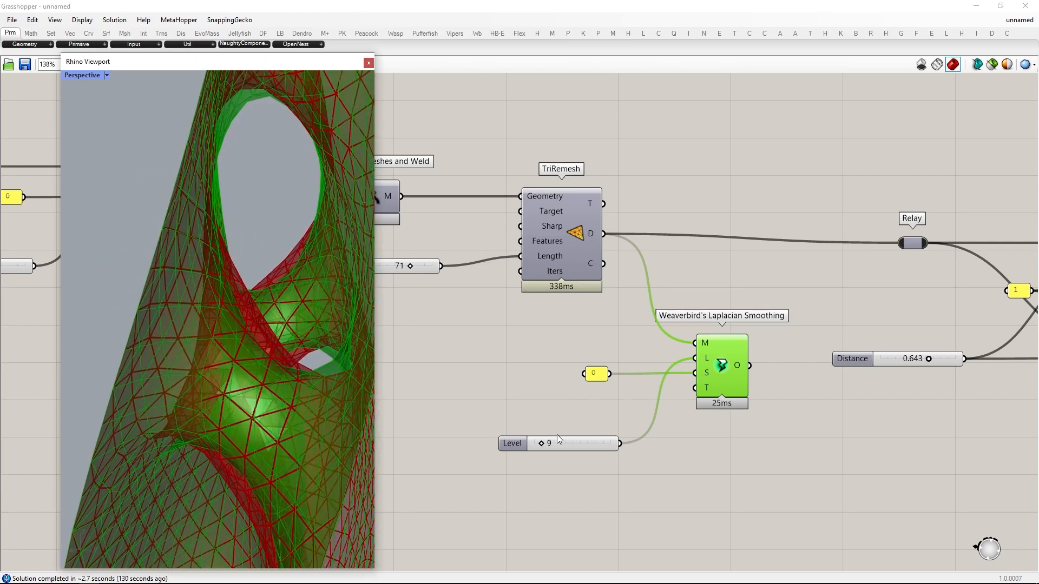
scroll(558, 438, "up", 4)
left_click_drag(537, 440, 527, 445)
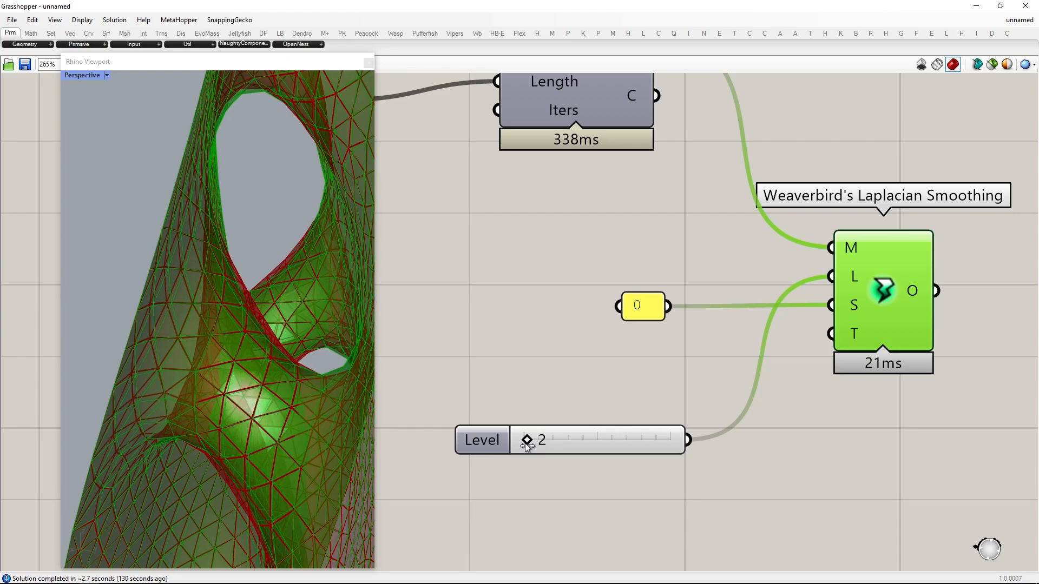
Feed the Relay before Picture Frame from the copied Laplacian Smoothing output and line the smoothing group up between TriRemesh and the Relay.
scroll(552, 428, "down", 5)
left_click(641, 358)
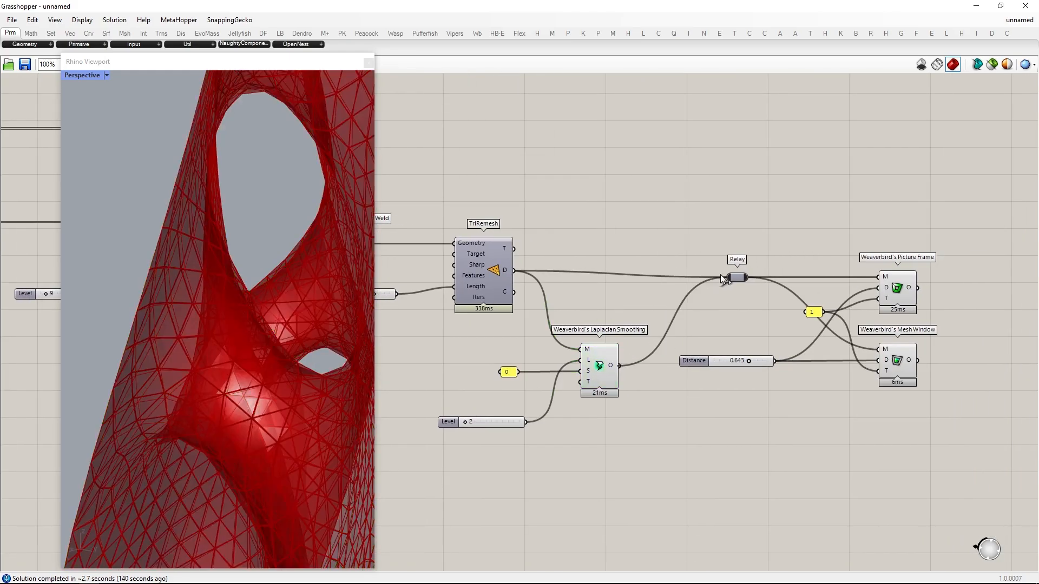
left_click_drag(665, 491, 430, 322)
left_click_drag(609, 356, 672, 287)
Hide the preview of the weld, TriRemesh, copied smoothing and Relay components and inspect the remaining frame and window meshes around the openings.
scroll(665, 292, "down", 3)
left_click_drag(772, 423, 372, 179)
middle_click(507, 250)
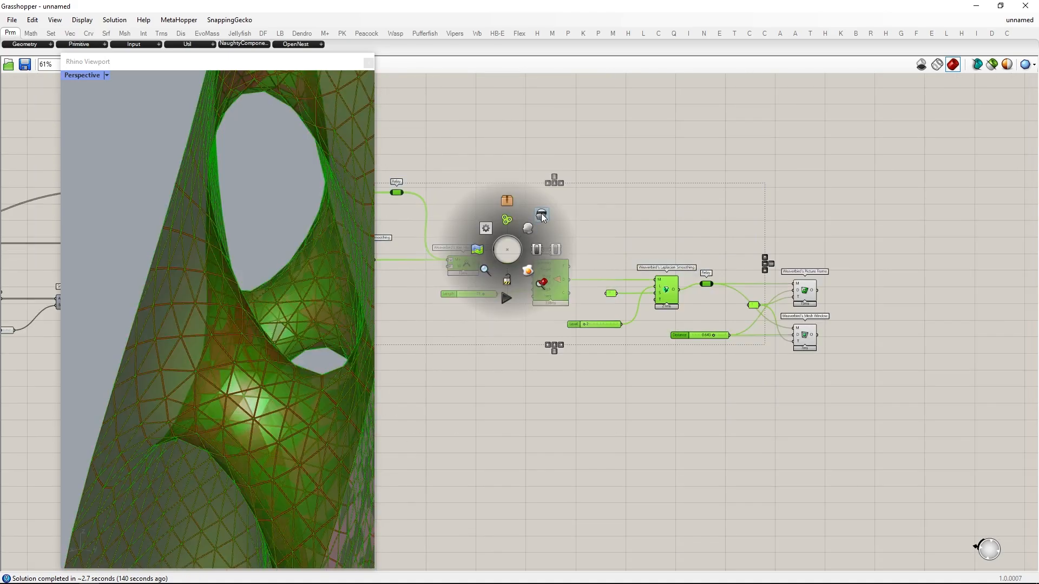
left_click(541, 215)
scroll(218, 248, "down", 6)
right_click_drag(219, 248, 352, 274)
scroll(340, 296, "up", 6)
scroll(351, 274, "down", 8)
scroll(162, 268, "up", 6)
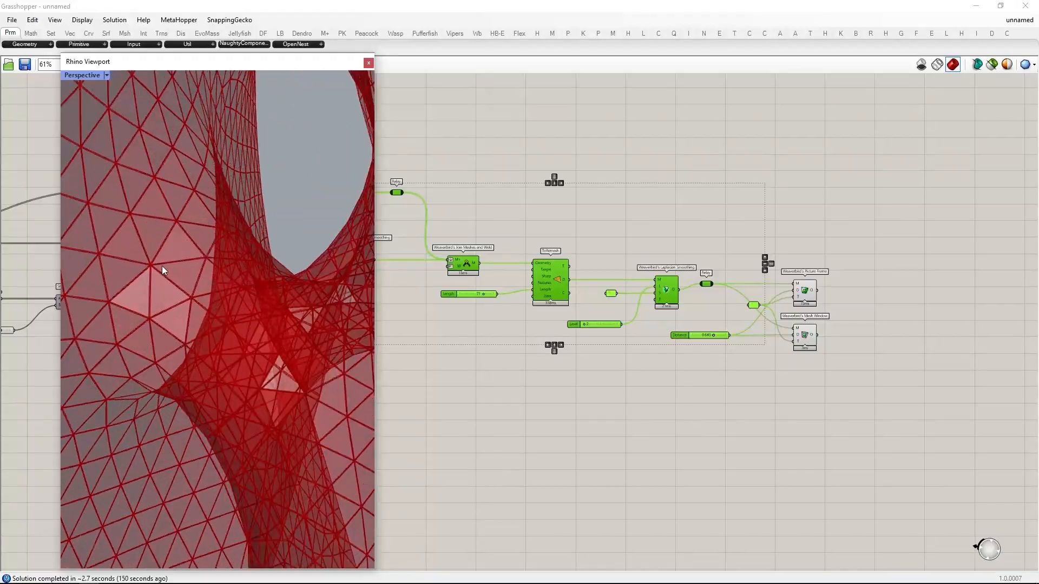
scroll(163, 269, "down", 7)
scroll(742, 351, "down", 3)
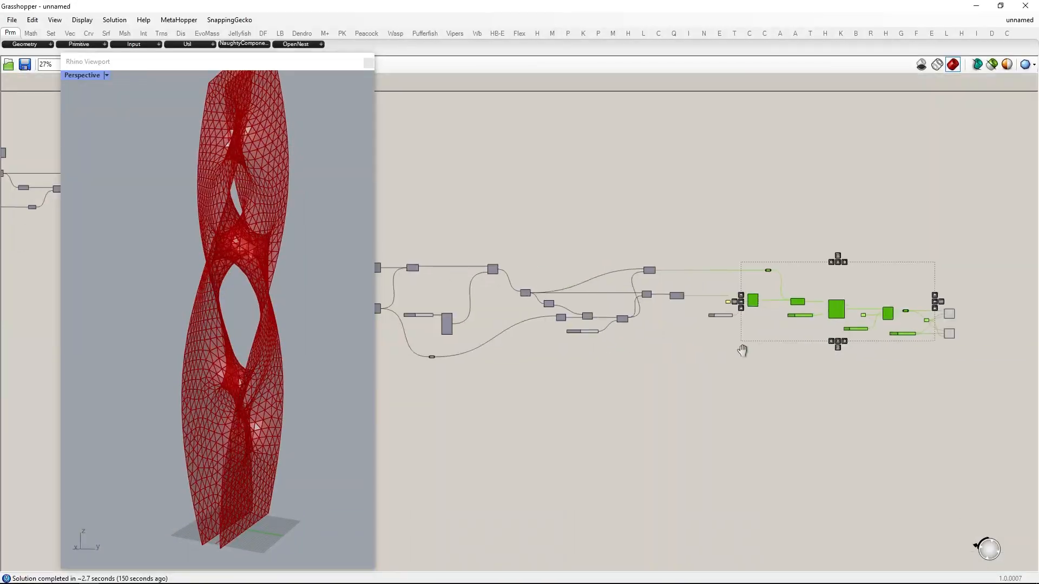
Check the previews of components earlier in the definition against the tower mesh.
right_click_drag(742, 351, 996, 376)
scroll(547, 193, "up", 4)
left_click_drag(522, 224, 604, 341)
middle_click(677, 297)
left_click(655, 279)
left_click(777, 304)
right_click_drag(233, 230, 278, 236)
left_click_drag(390, 216, 602, 336)
middle_click(487, 279)
left_click(480, 233)
Hide the preview of the last chain from TriRemesh through Picture Frame and Mesh Window.
scroll(541, 260, "down", 5)
right_click_drag(839, 336, 546, 291)
scroll(779, 316, "up", 5)
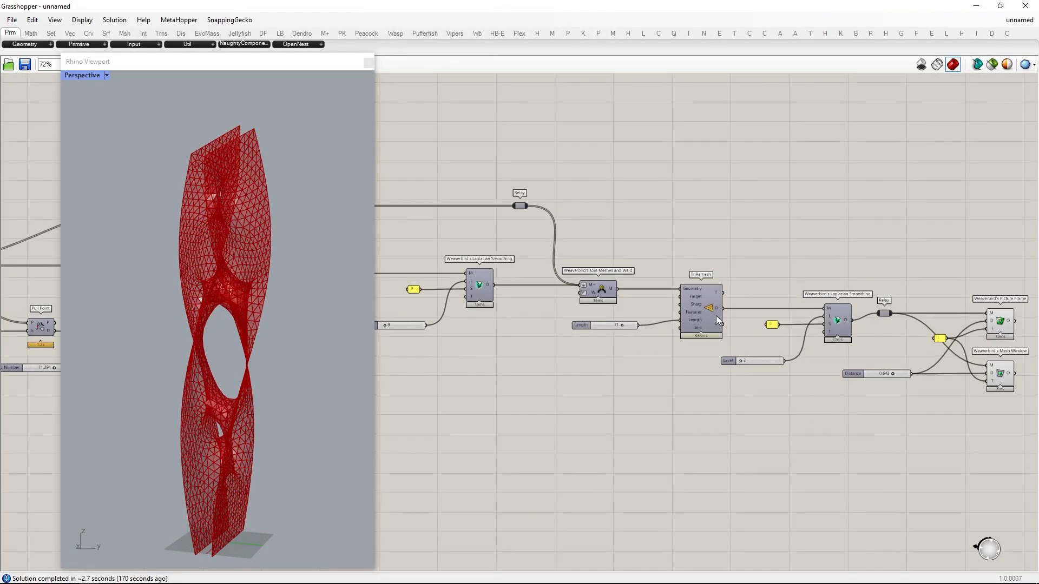
scroll(615, 320, "down", 1)
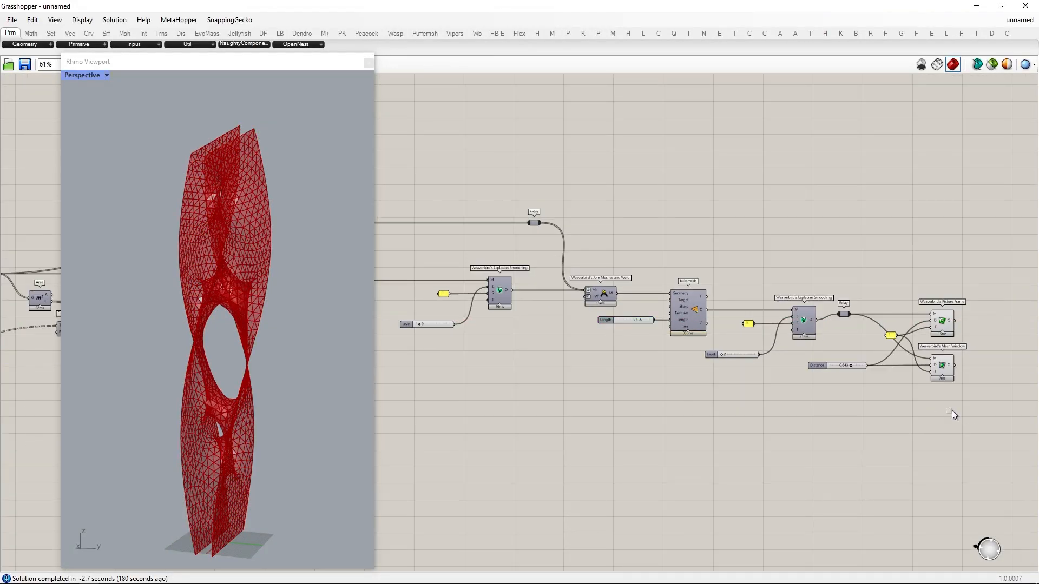
left_click_drag(957, 418, 605, 218)
middle_click(623, 265)
left_click(661, 230)
Add a Mesh parameter below TriRemesh and feed it from the output of Join Meshes and Weld.
scroll(644, 319, "up", 1)
right_click_drag(603, 351, 702, 361)
double_click(708, 445)
type("mesh")
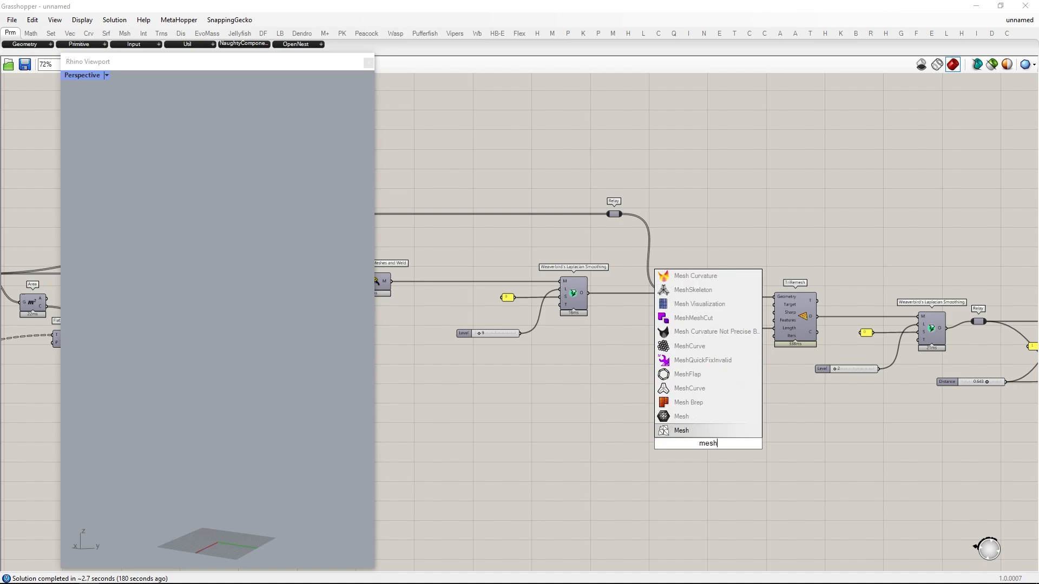
left_click(708, 419)
left_click_drag(712, 297, 730, 483)
right_click_drag(196, 375, 168, 412)
scroll(195, 417, "up", 5)
Add a Weaverbird's Offset Mesh component, connect the Mesh parameter to its M input, and check the offset at the tower base.
right_click_drag(689, 401, 503, 313)
scroll(625, 420, "up", 3)
double_click(625, 419)
type("offset mesh")
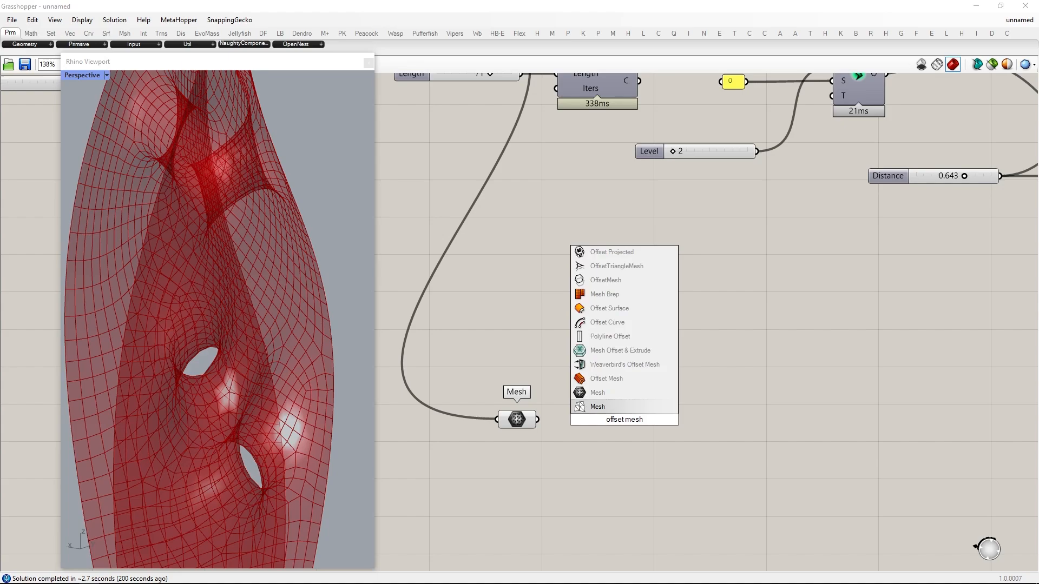
left_click(623, 364)
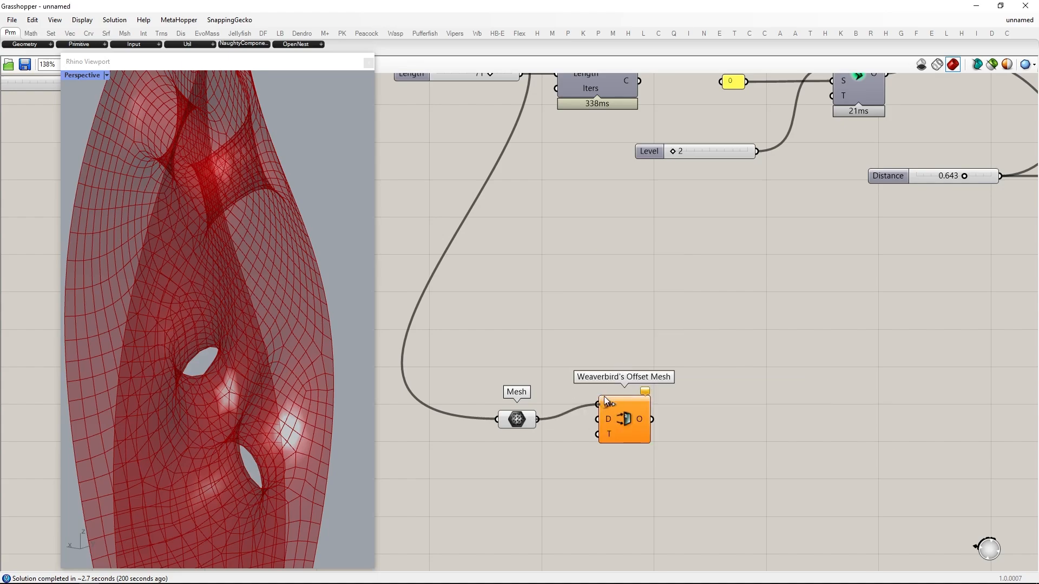
left_click_drag(603, 396, 643, 421)
scroll(247, 403, "down", 5)
right_click_drag(247, 403, 302, 457)
scroll(281, 388, "up", 5)
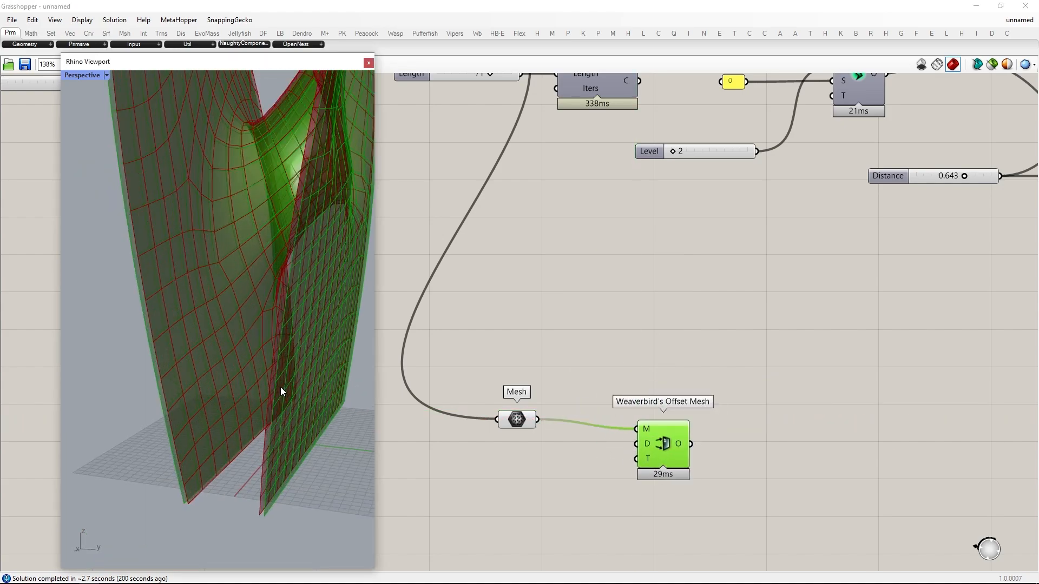
Add a number slider of 12 and connect it to the D input of Offset Mesh.
left_click(488, 479)
right_click_drag(488, 479, 497, 447)
double_click(498, 447)
type("12")
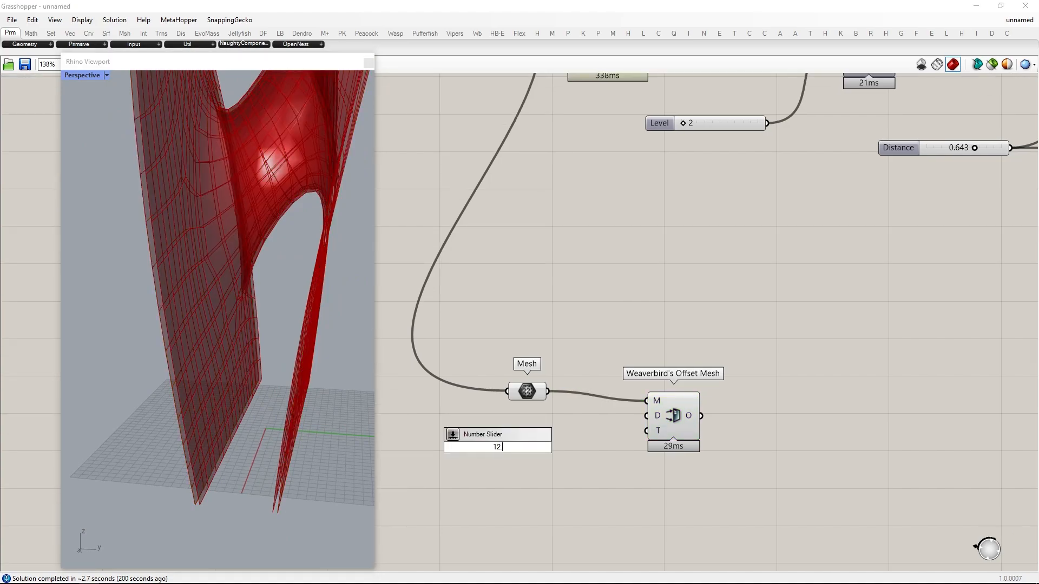
scroll(511, 444, "up", 2)
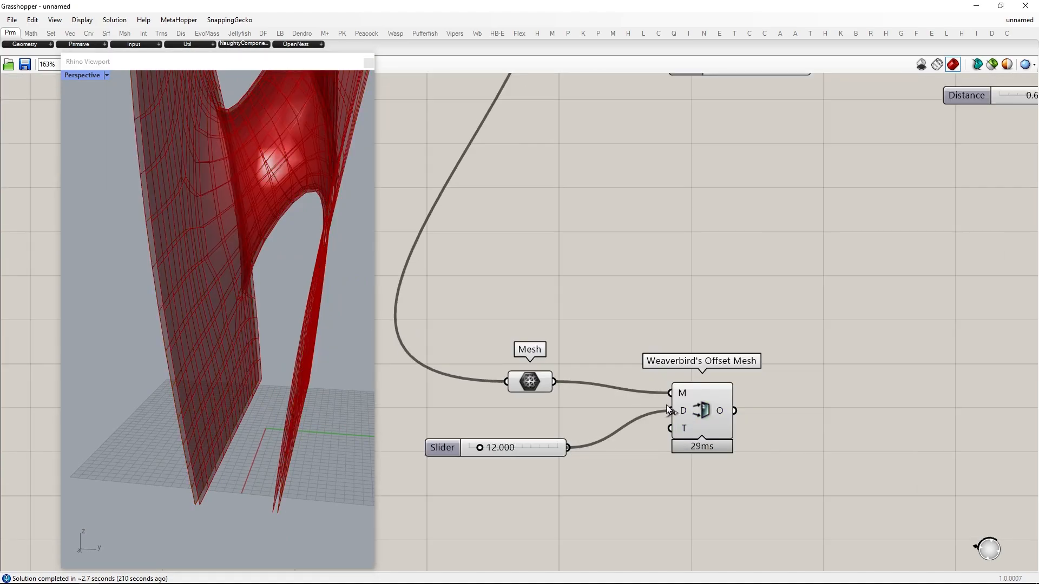
left_click_drag(708, 410, 728, 398)
Set the offset Distance slider to 6.721 and check the thickness around the openings.
right_click_drag(325, 233, 292, 217)
scroll(529, 459, "up", 3)
mouse_move(476, 442)
left_mouse_down()
mouse_move(533, 441)
mouse_move(474, 439)
left_mouse_up()
scroll(190, 429, "down", 3)
scroll(190, 429, "up", 3)
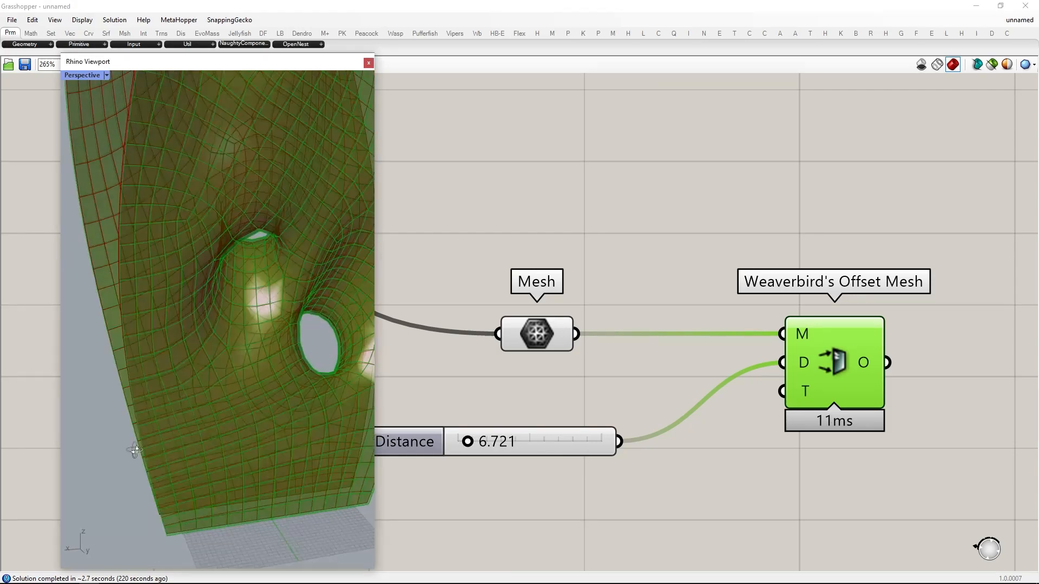
scroll(190, 379, "down", 2)
scroll(524, 413, "down", 3)
Hide the preview of the Mesh parameter and keep Offset Mesh previewed.
left_click_drag(543, 365, 578, 365)
scroll(616, 433, "down", 4)
left_click_drag(695, 450, 585, 383)
middle_click(590, 380)
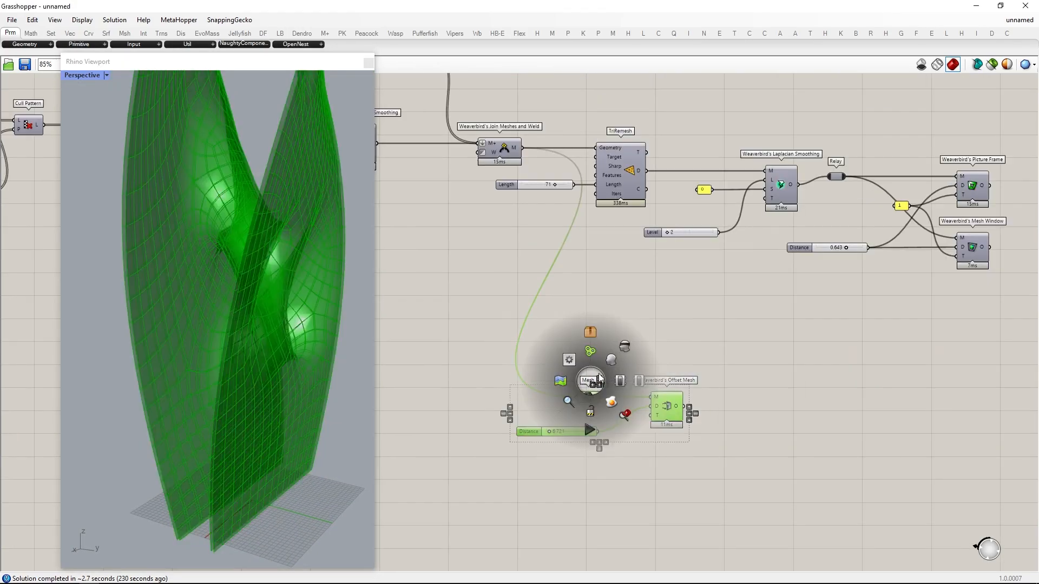
left_click(621, 347)
left_click(669, 410)
key("ctrl+q")
left_click(699, 403)
Add a SubD from Mesh component after Offset Mesh and connect the offset output to its M input.
right_click_drag(260, 447, 319, 444)
right_click_drag(765, 416, 686, 401)
double_click(686, 401)
type("subd fro")
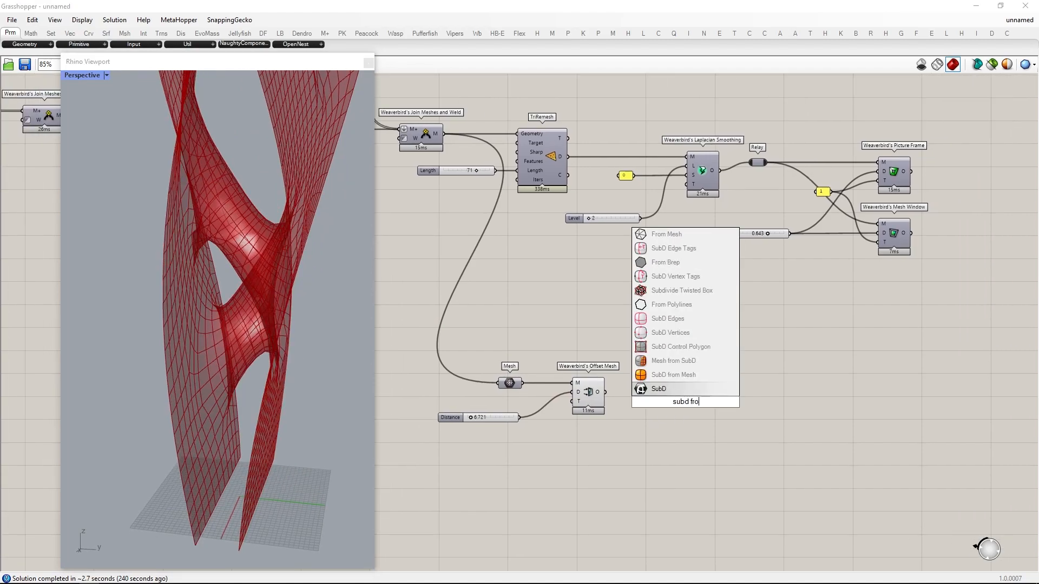
type("m mesh")
left_click(673, 389)
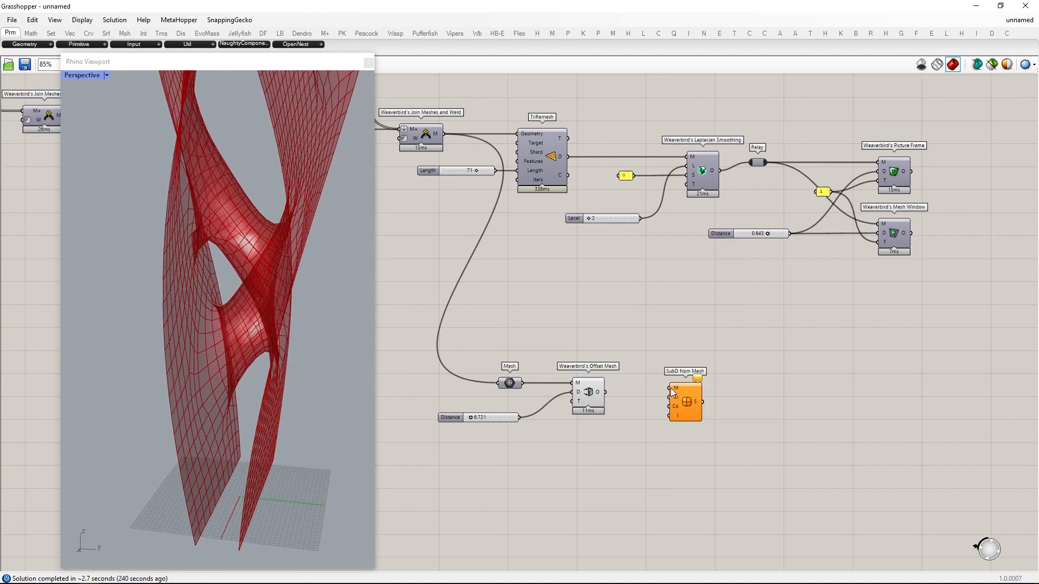
left_click_drag(680, 401, 666, 406)
Hide the preview of the Mesh parameter and Offset Mesh so only the SubD is displayed.
left_click_drag(632, 447, 434, 308)
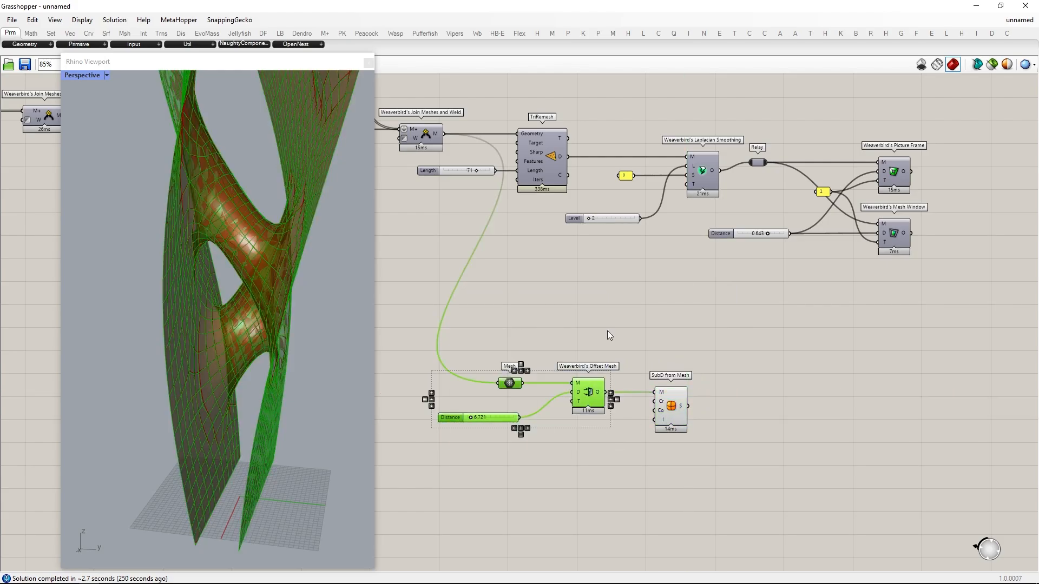
middle_click(607, 331)
left_click(641, 295)
right_click_drag(361, 320, 391, 299)
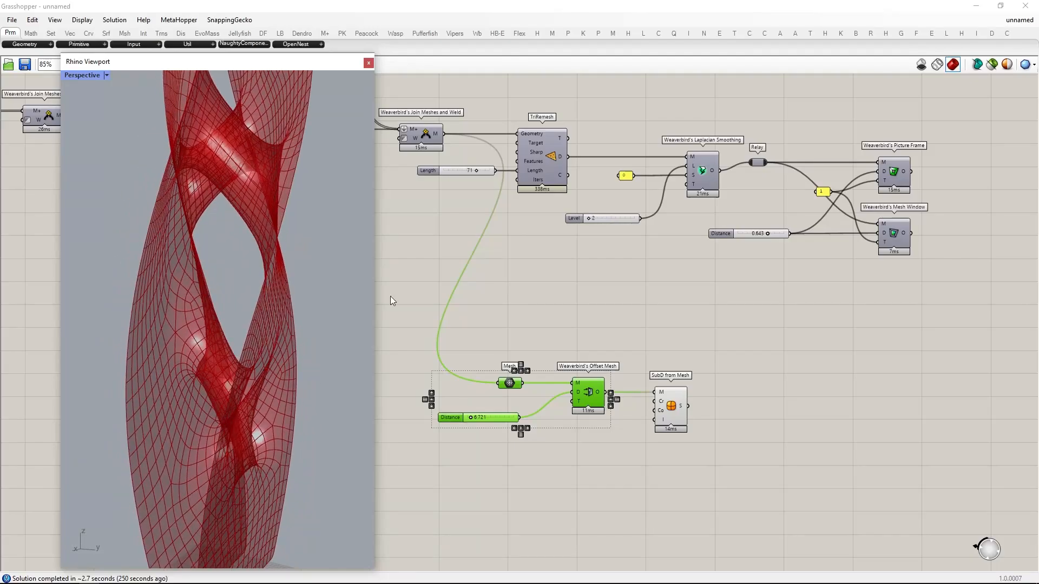
Preview the Mesh parameter briefly to compare it with the SubD, and hide it again.
left_click(566, 440)
left_click_drag(514, 397, 502, 356)
middle_click(509, 359)
left_click(526, 336)
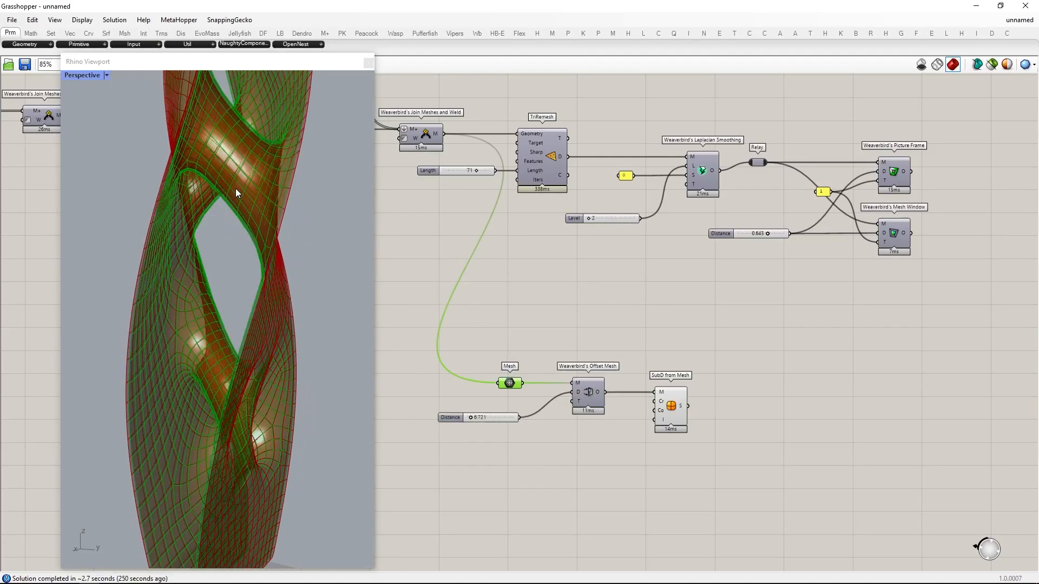
right_click_drag(235, 190, 442, 268)
middle_click(579, 361)
left_click(598, 337)
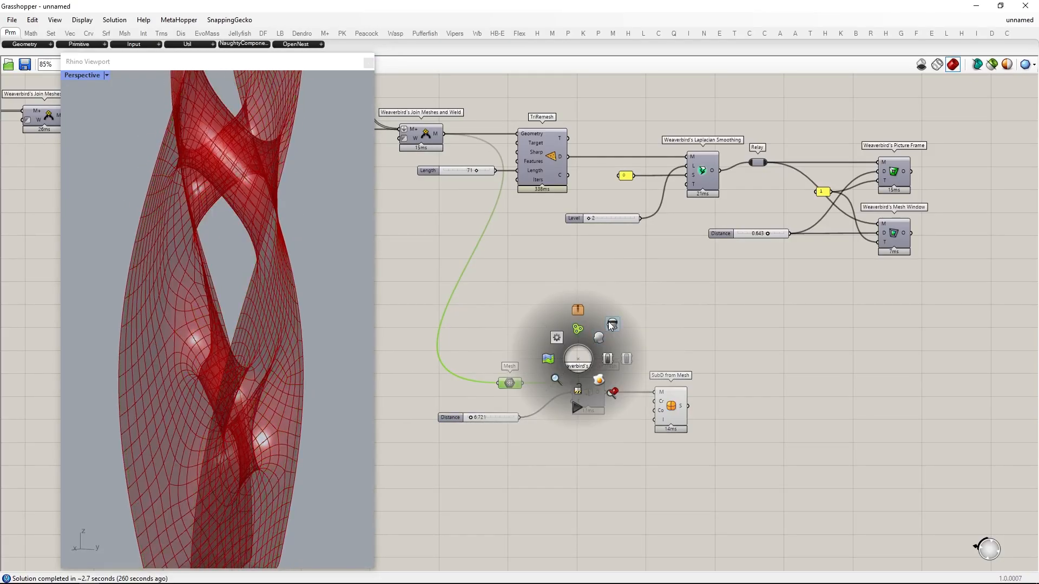
Add a Brep | Plane component and connect the SubD output to its B input.
left_click(814, 410)
double_click(814, 410)
type("brep|plane")
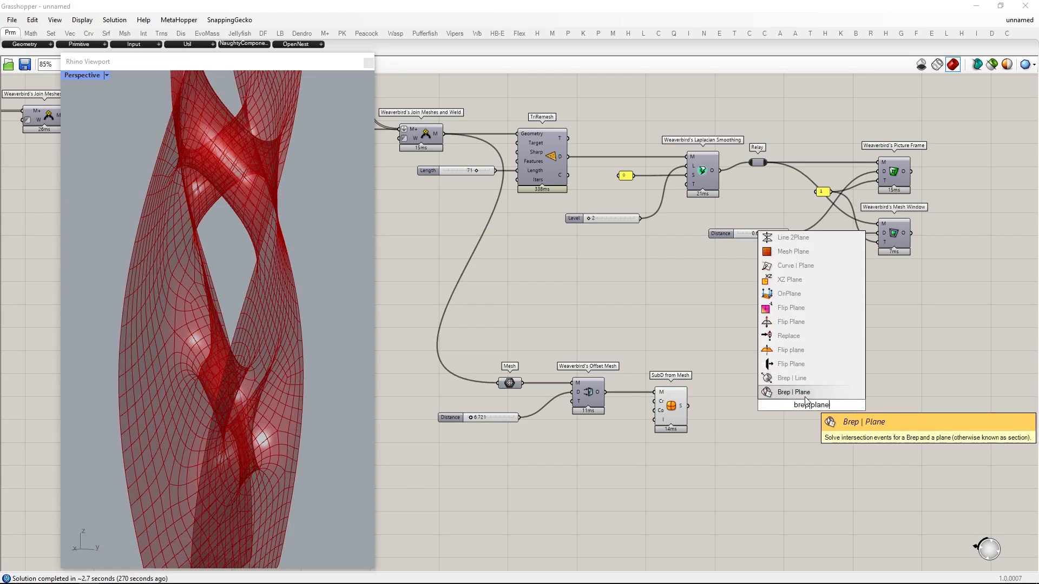
key("Return")
left_click_drag(773, 428, 790, 431)
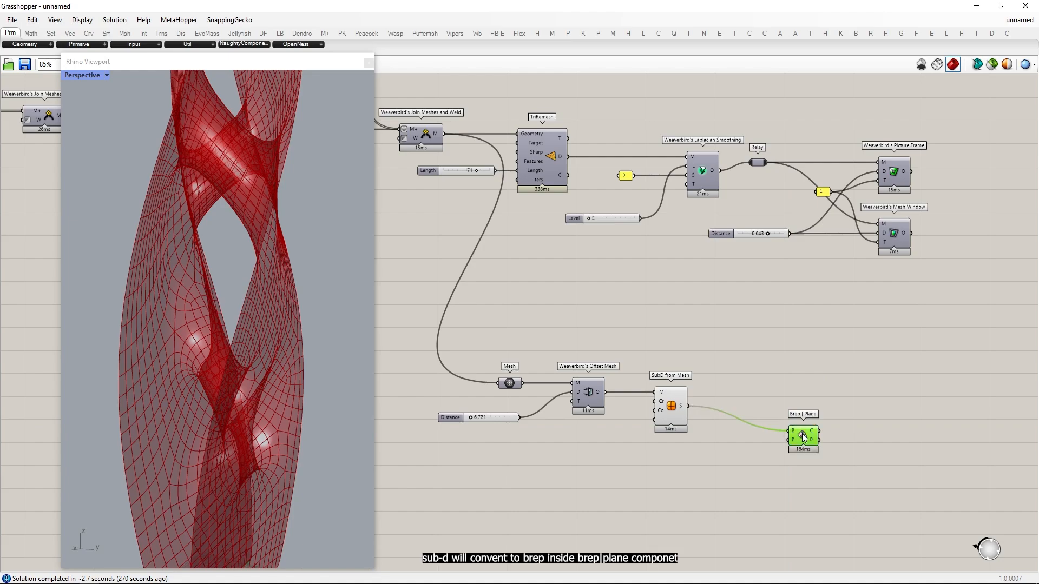
Add an XY Plane component beside the Scale component at the start of the definition and feed its origin from Scale's G output.
scroll(806, 470, "down", 6)
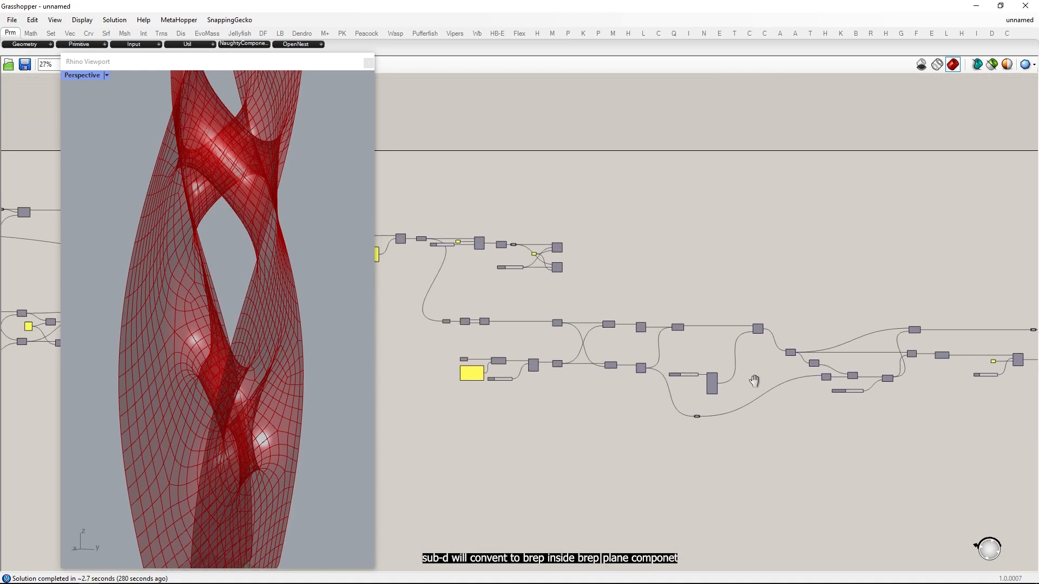
scroll(649, 341, "up", 5)
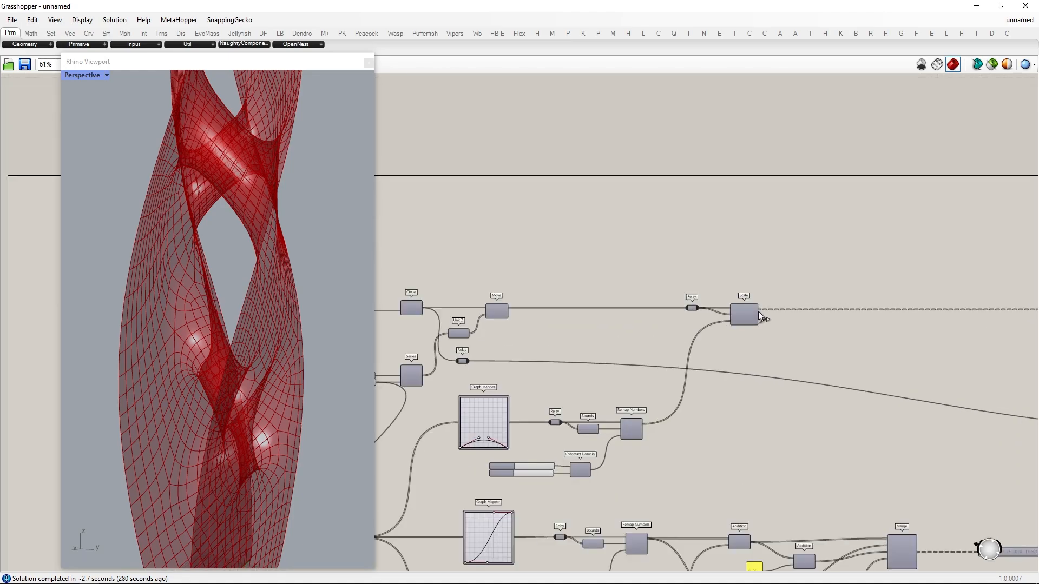
scroll(203, 258, "down", 8)
scroll(204, 271, "up", 4)
right_click_drag(204, 311, 208, 360)
scroll(201, 404, "up", 2)
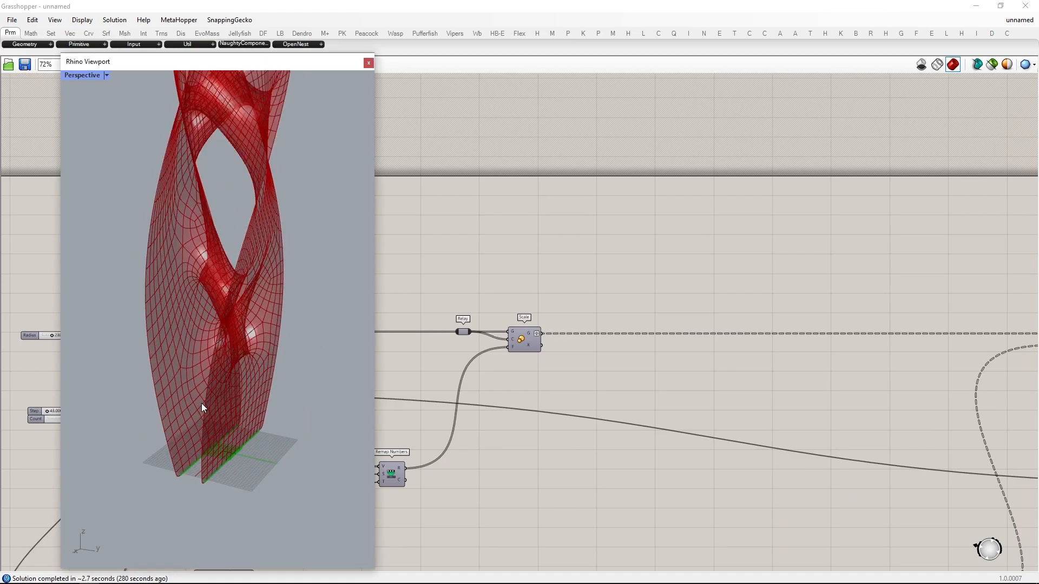
double_click(643, 378)
type("xy")
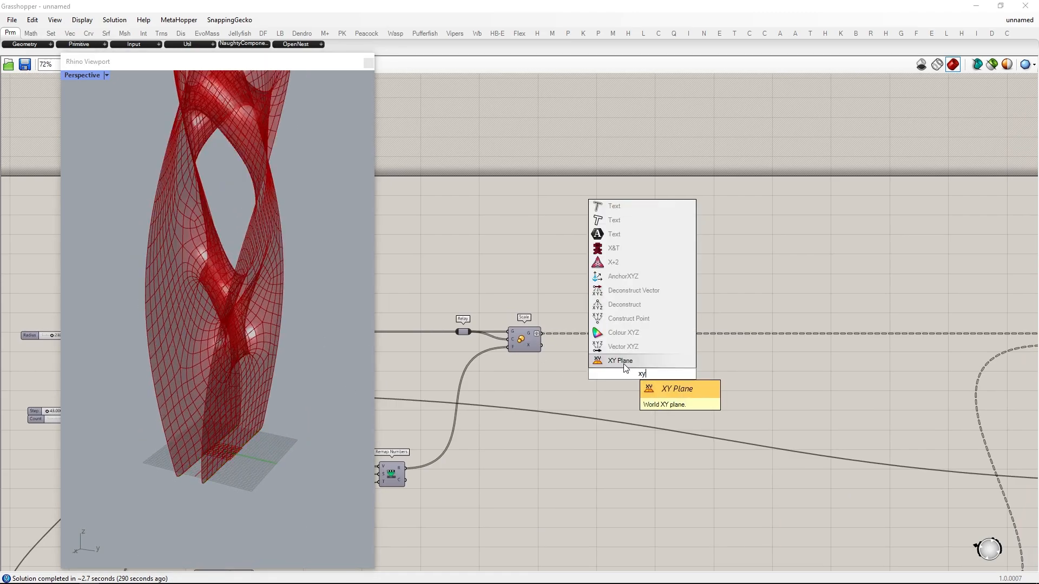
left_click(622, 361)
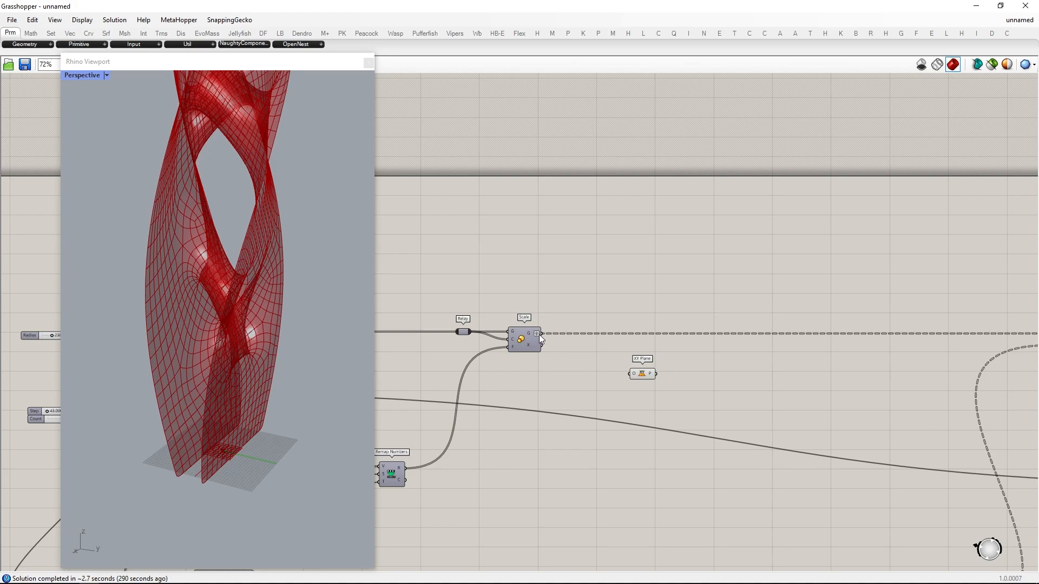
right_click_drag(507, 378, 596, 340)
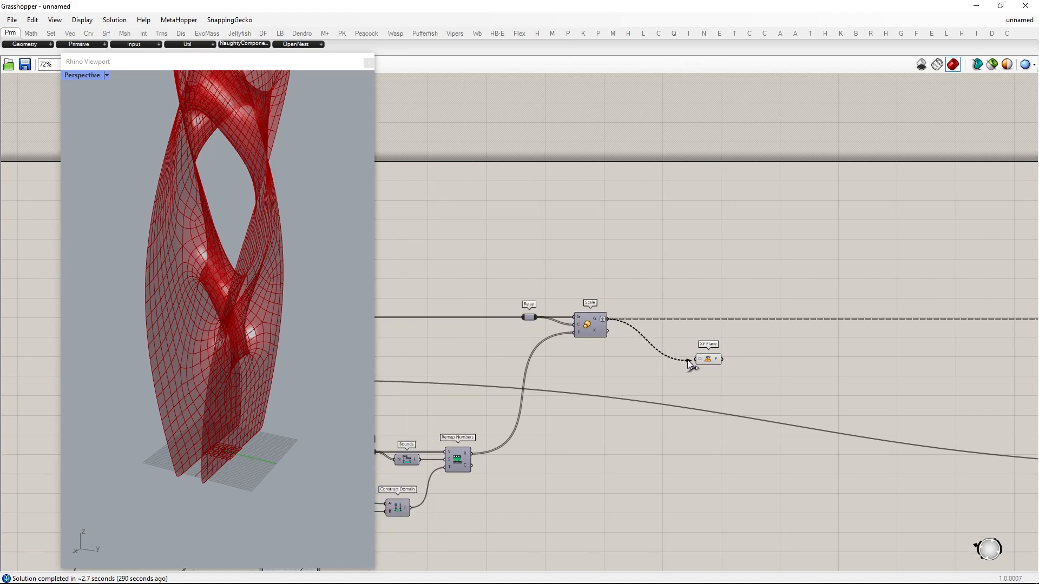
left_click_drag(687, 359, 706, 395)
Move the XY Plane component across the canvas to below SubD from Mesh, beside Brep | Plane.
scroll(707, 395, "down", 8)
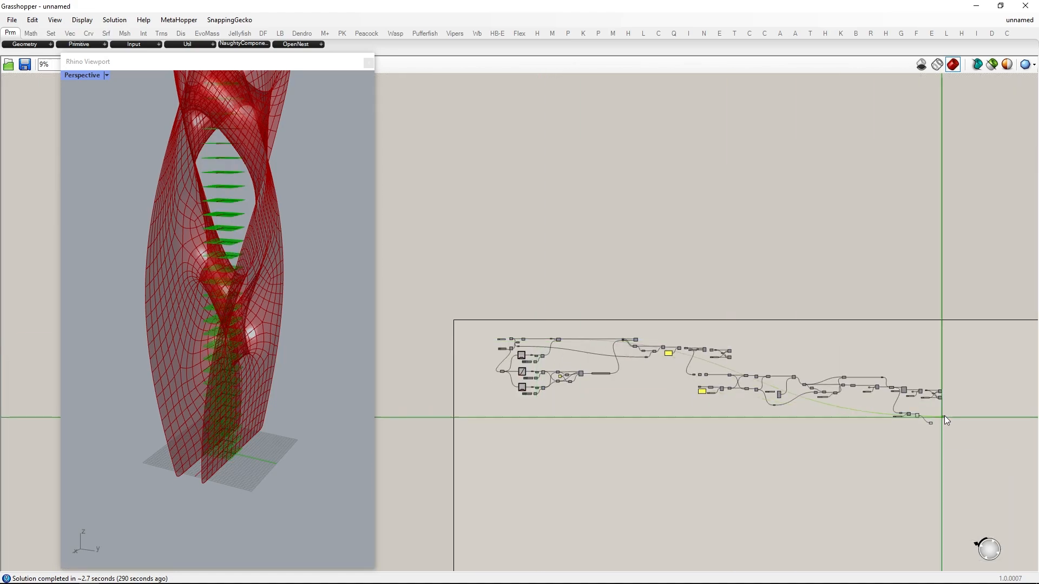
scroll(943, 418, "up", 9)
right_click_drag(741, 316, 628, 373)
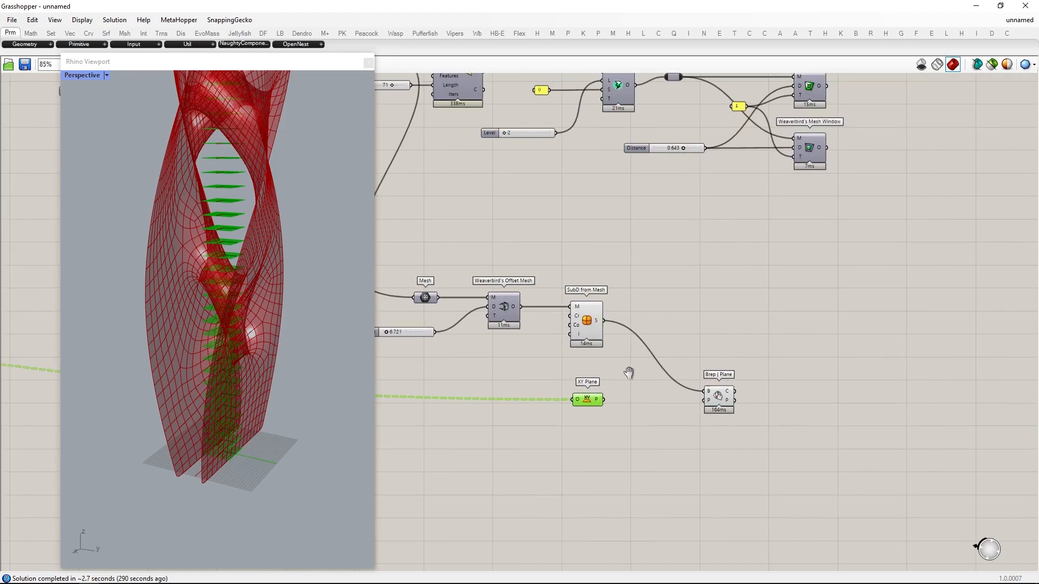
left_click(628, 373)
scroll(622, 416, "up", 3)
mouse_move(552, 418)
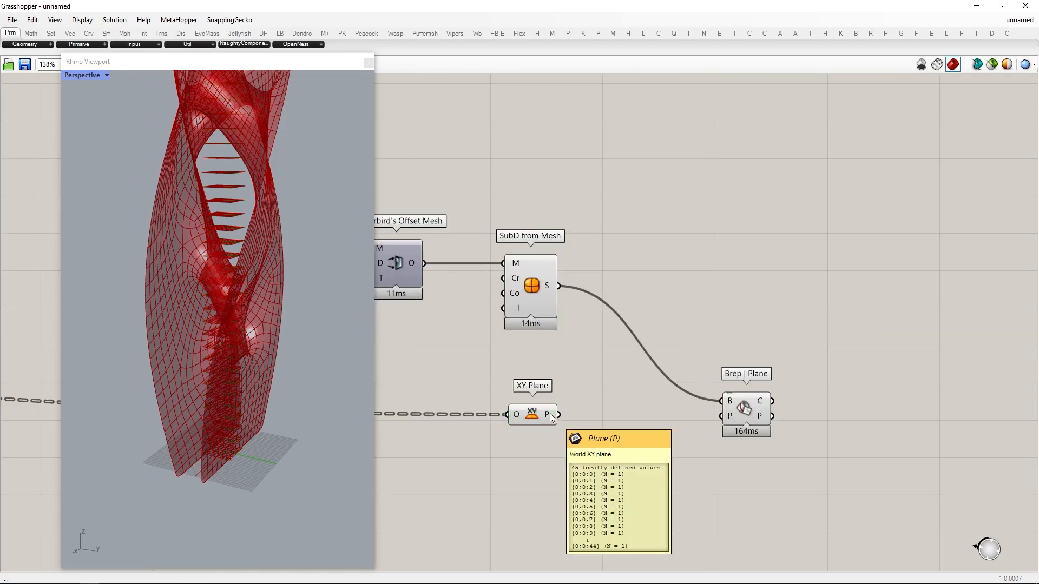
Connect XY Plane's output to Brep | Plane's P input and hide the preview of the SubD from Mesh and XY Plane components.
left_click_drag(552, 417, 710, 410)
scroll(807, 404, "down", 5)
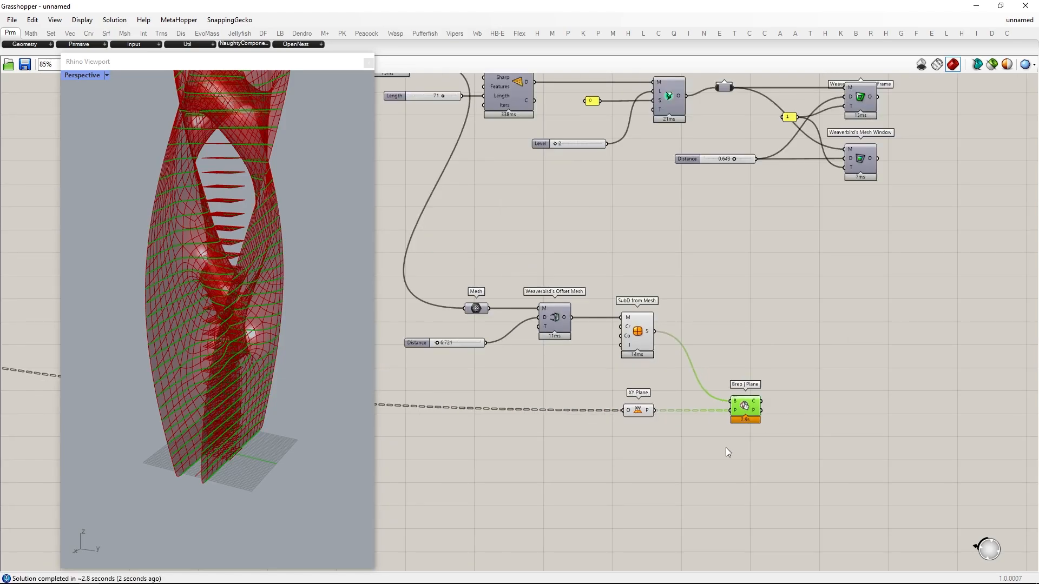
left_click_drag(667, 452, 357, 230)
middle_click(560, 289)
left_click(592, 252)
right_click_drag(241, 398, 271, 376)
left_click_drag(856, 460, 734, 353)
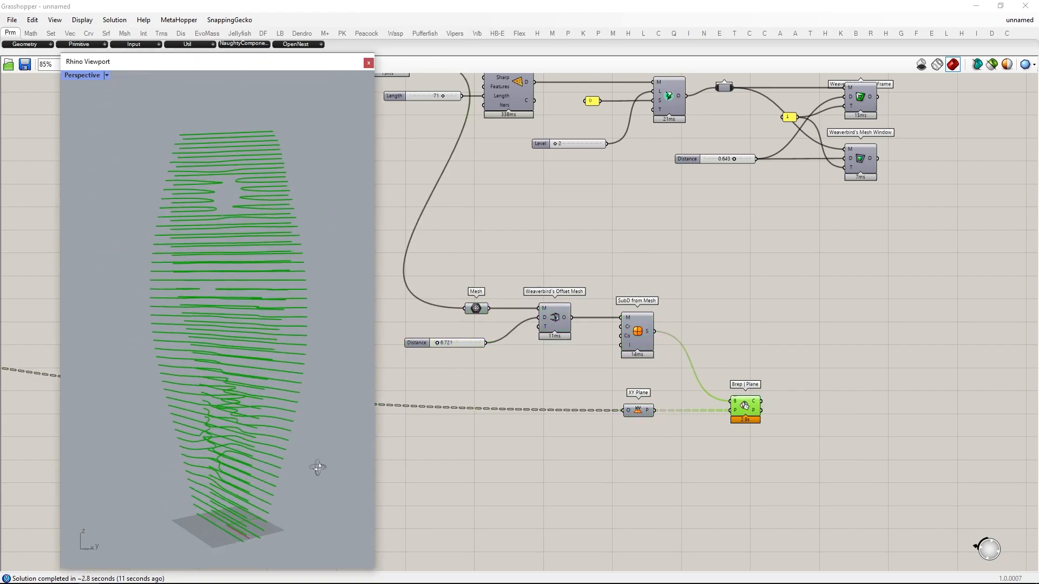
left_click(816, 346)
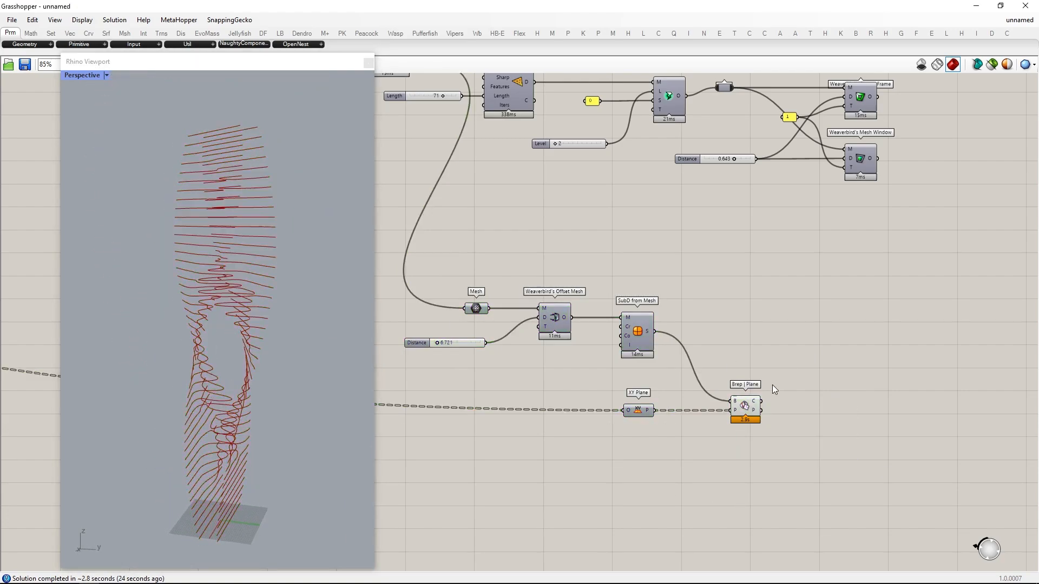
Insert a Relay on the wire into XY Plane's origin input and place it well before XY Plane.
right_click_drag(664, 398, 745, 371)
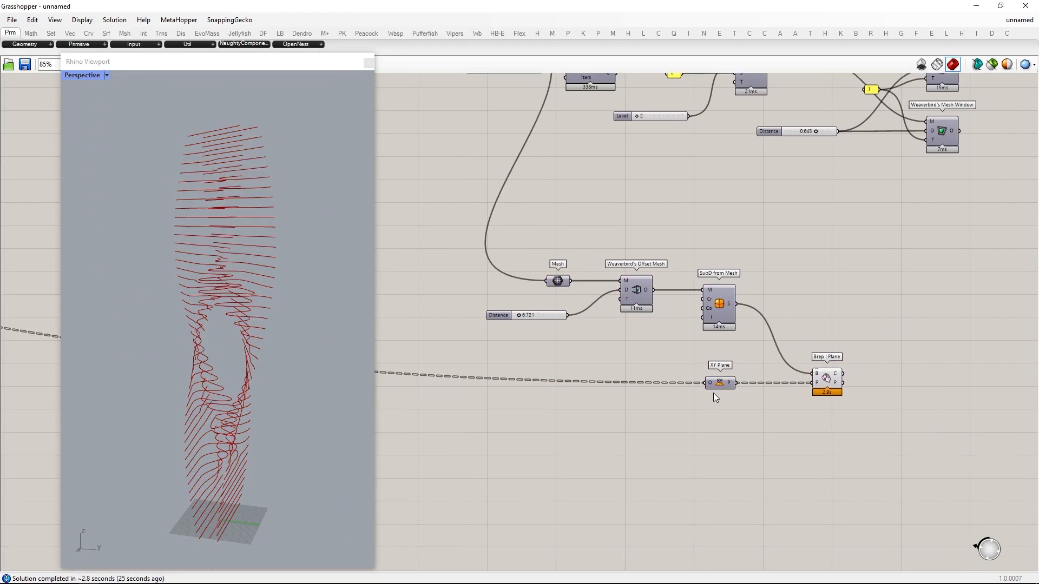
double_click(704, 381)
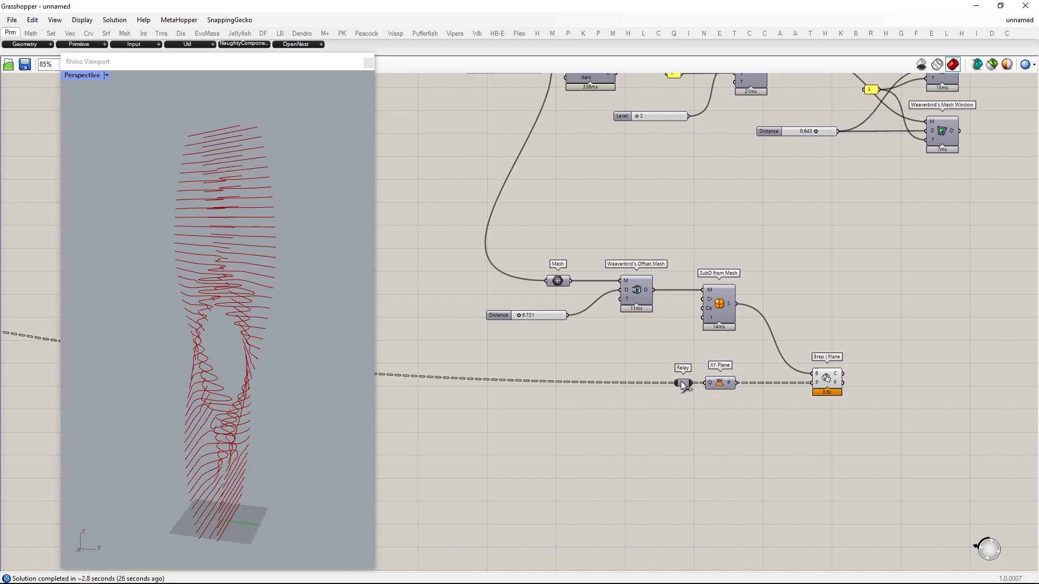
left_click_drag(681, 381, 576, 383)
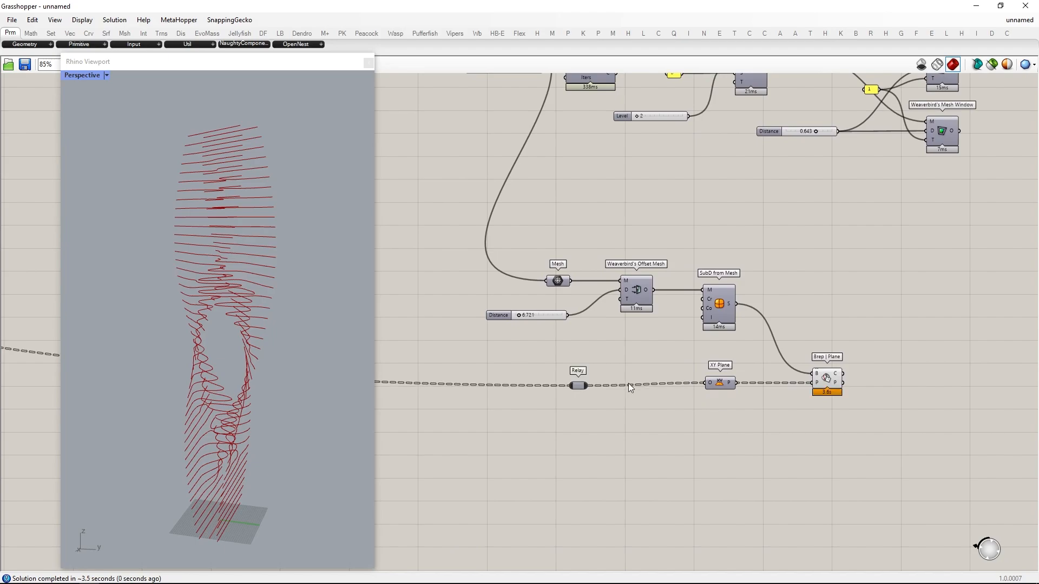
Add an Offset Curve component below the Relay and connect the Relay's output to its C input.
double_click(571, 450)
type("offset")
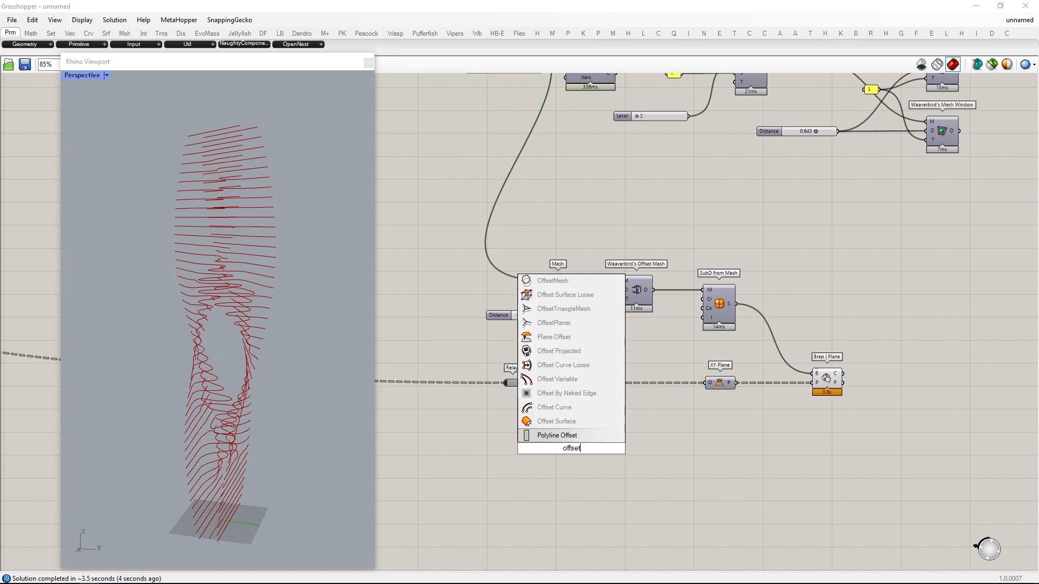
type(" curve")
key("Return")
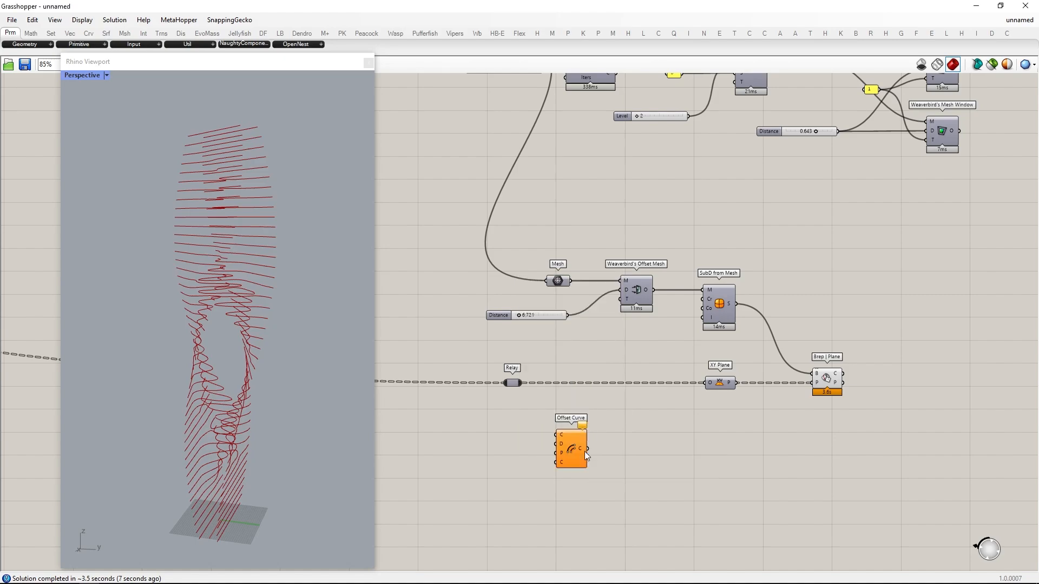
left_click_drag(583, 459, 587, 461)
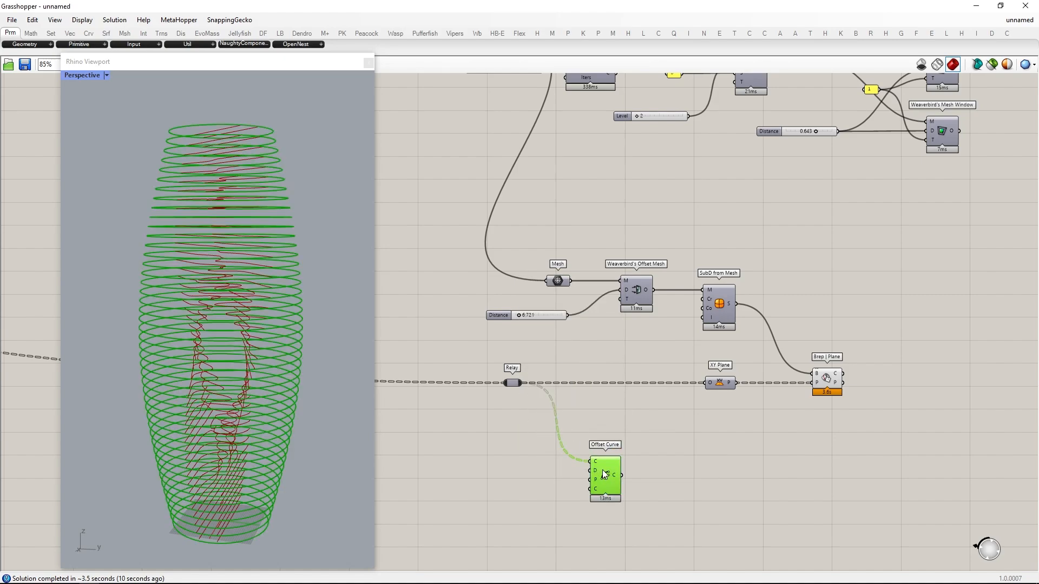
Change the Corners option of SubD from Mesh and inspect where the section curves end against the offset rings.
right_click_drag(202, 424, 246, 551)
right_click_drag(247, 550, 305, 177, "ctrl")
scroll(303, 283, "down", 5)
scroll(300, 216, "up", 5)
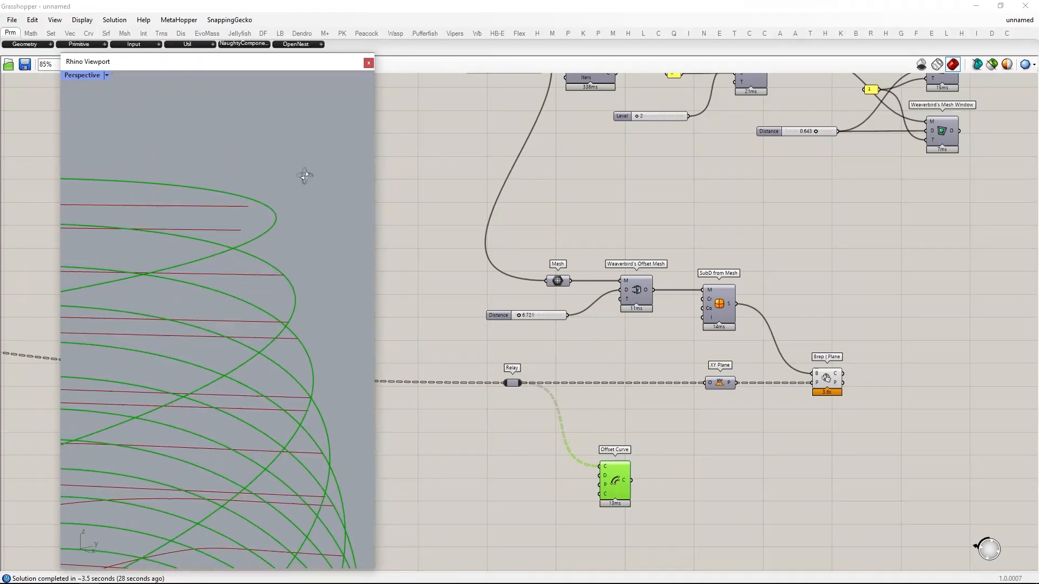
scroll(682, 357, "down", 6)
scroll(670, 249, "up", 5)
right_click_drag(663, 260, 657, 296)
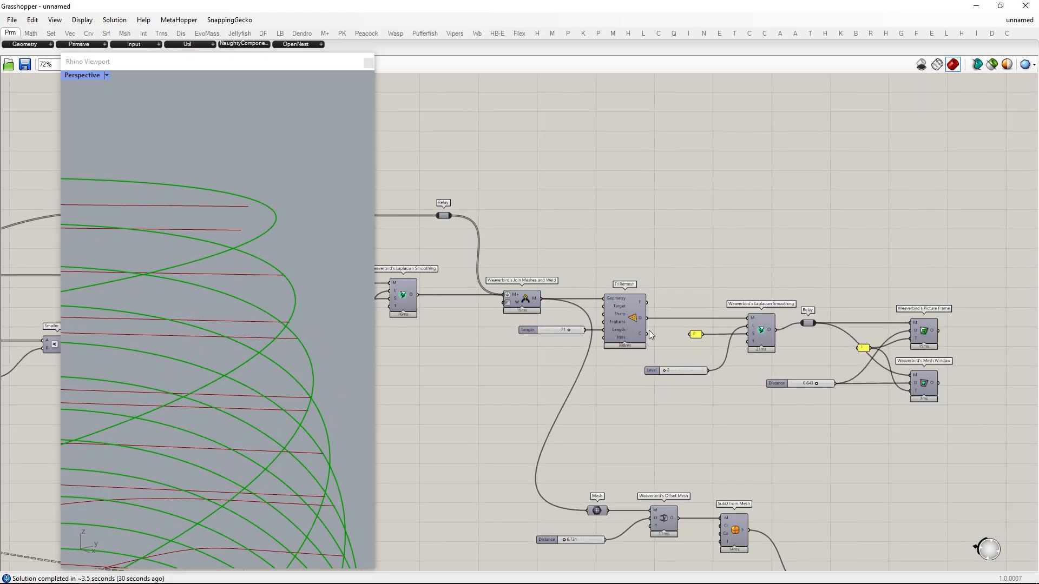
right_click_drag(701, 522, 742, 453)
scroll(744, 457, "up", 4)
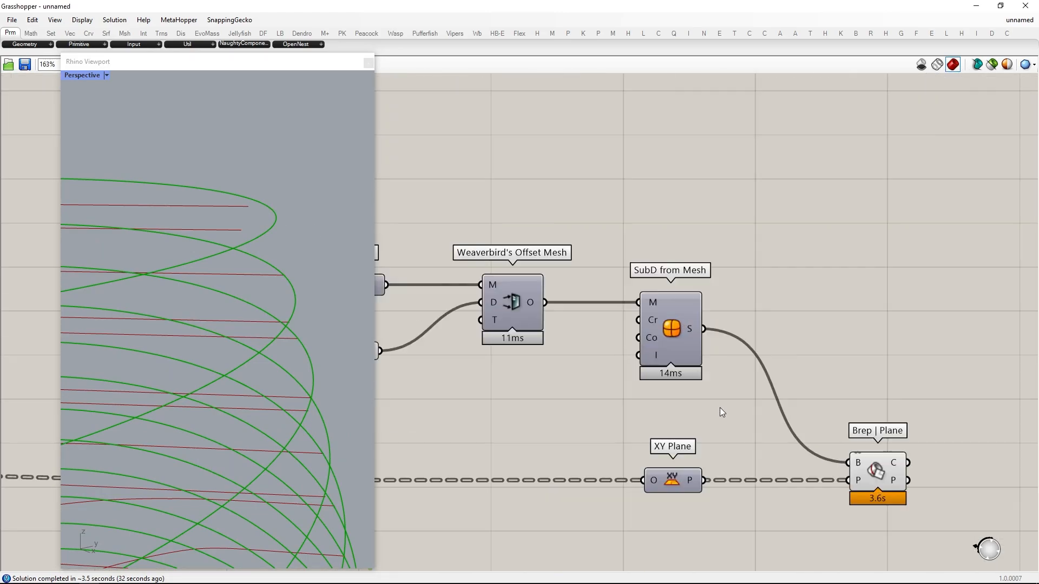
right_click(653, 337)
left_click(691, 445)
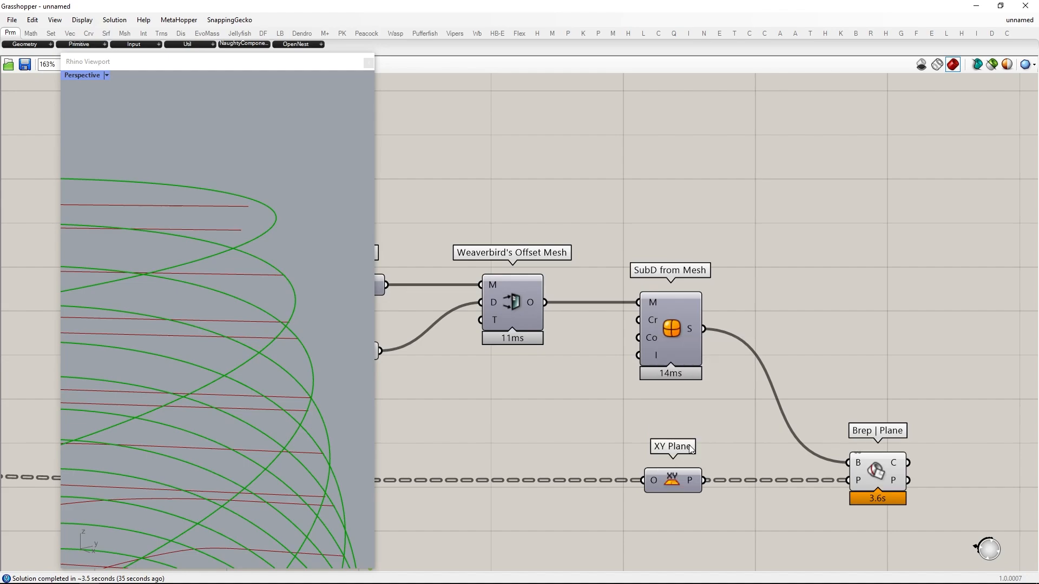
scroll(267, 203, "down", 5)
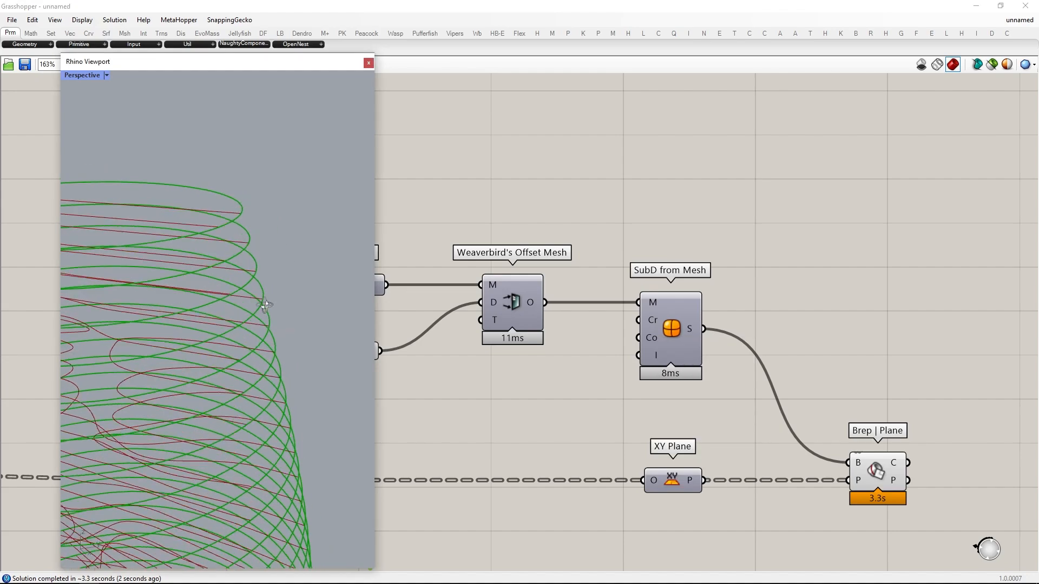
scroll(280, 325, "up", 10)
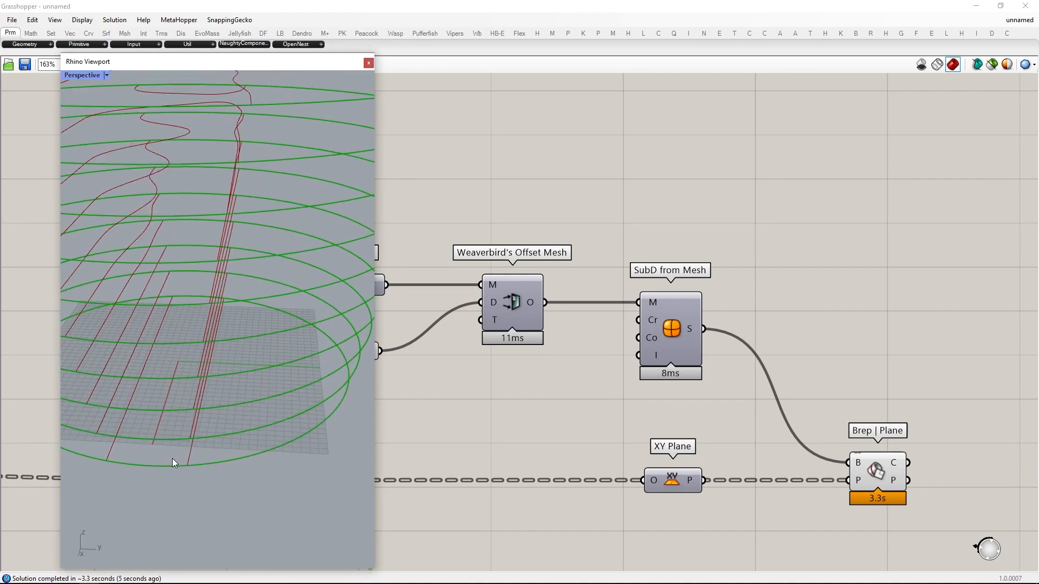
scroll(292, 465, "down", 5)
scroll(282, 486, "up", 8)
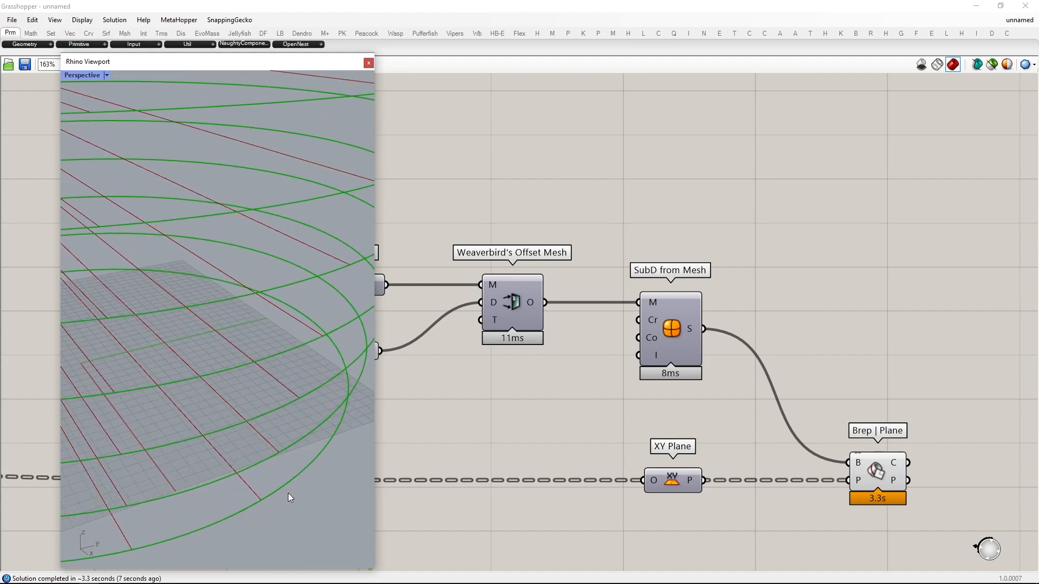
scroll(698, 467, "down", 2)
Add a number slider set to 12.000 and connect it to Offset Curve's D input.
right_click_drag(698, 462, 686, 295)
left_click(630, 456)
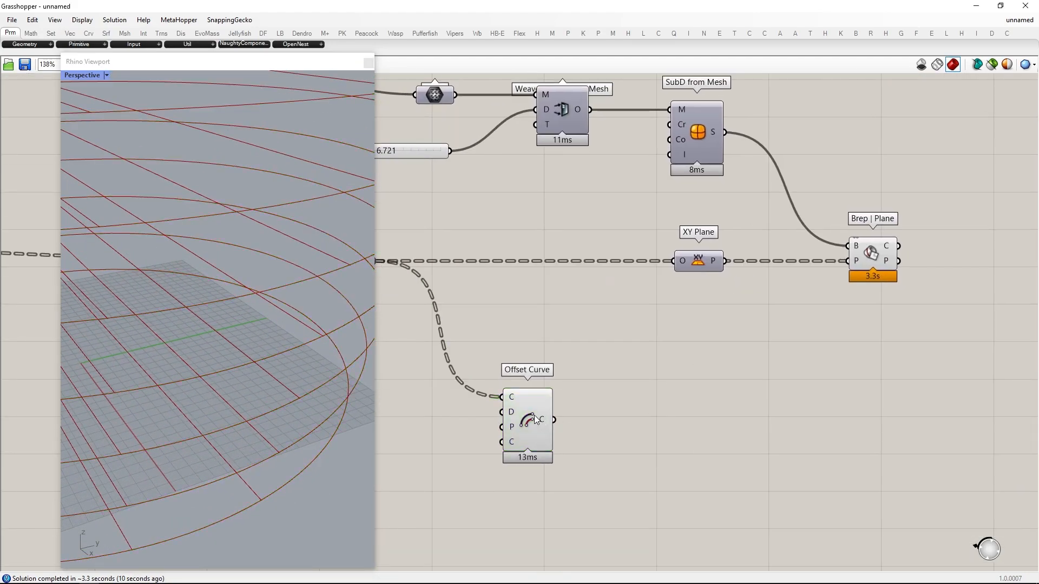
left_click_drag(534, 415, 637, 417)
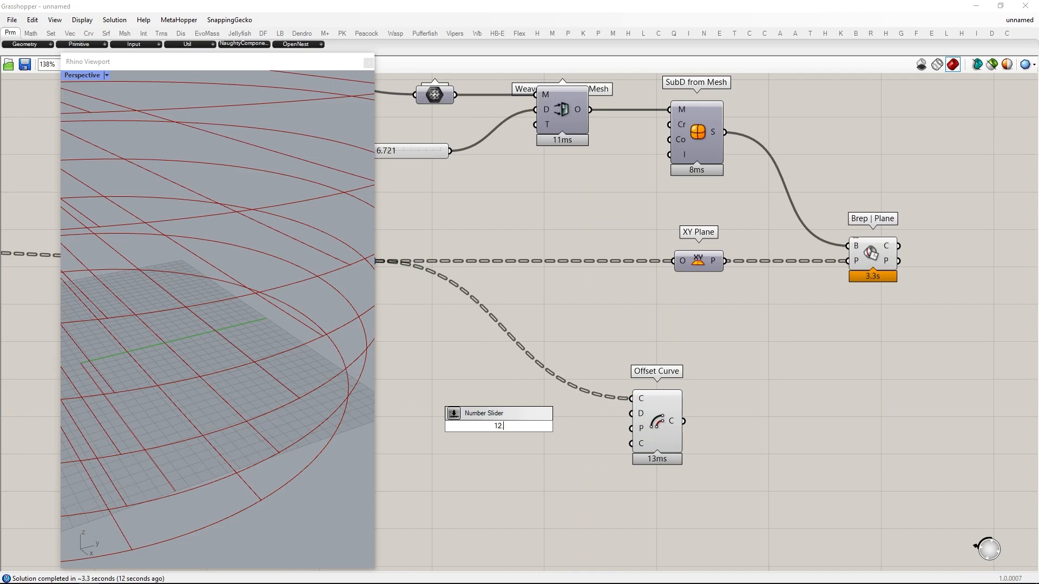
key("Return")
left_click_drag(537, 423, 474, 446)
left_click_drag(495, 444, 703, 442)
Add a Negative component and wire it between the 12.000 slider and Offset Curve's D input.
double_click(613, 447)
type("ne")
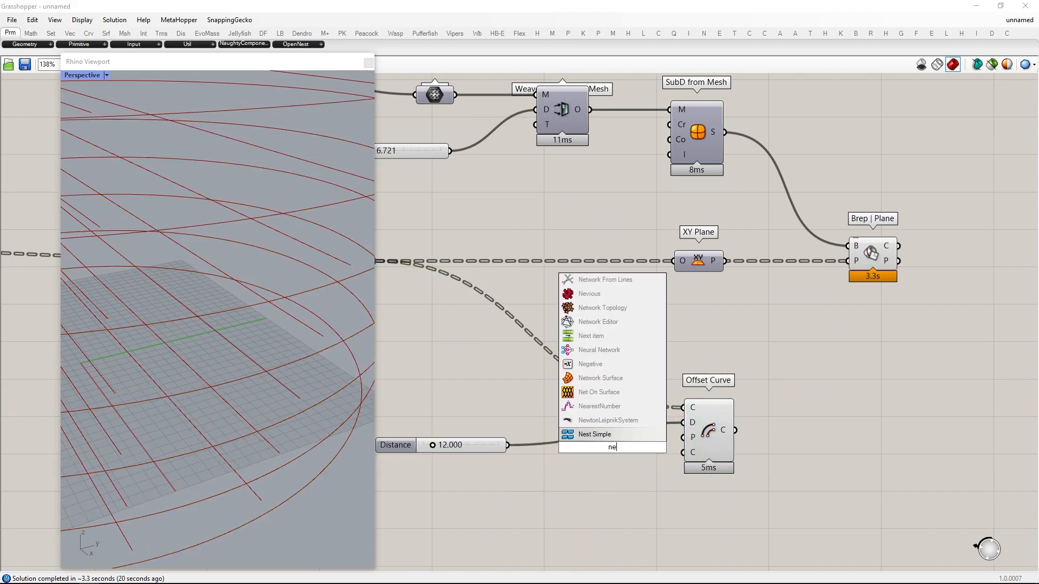
type("gative")
key("Return")
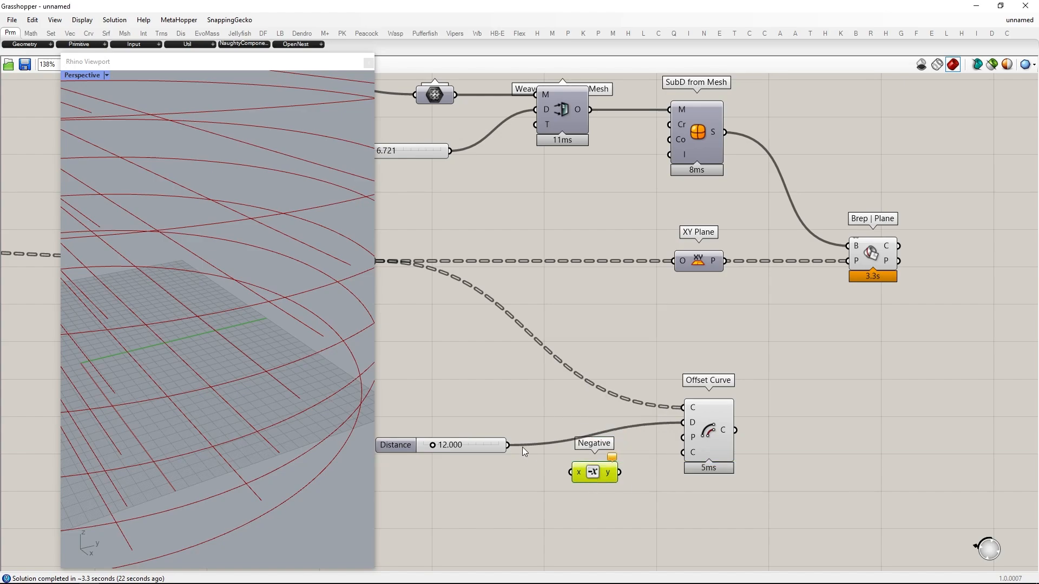
left_click_drag(683, 425, 684, 424)
left_click_drag(706, 432, 737, 432)
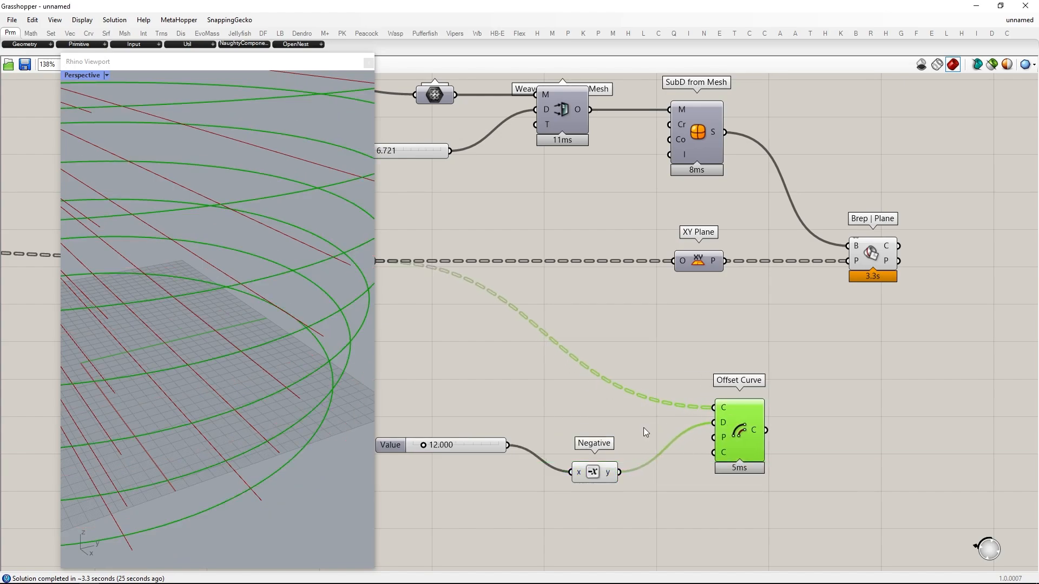
Set the offset distance slider feeding the Negative component to 0.735 and check the rings in the viewport.
right_click_drag(644, 431, 730, 396)
left_click_drag(676, 437, 692, 414)
scroll(513, 414, "up", 4)
scroll(498, 418, "up", 6)
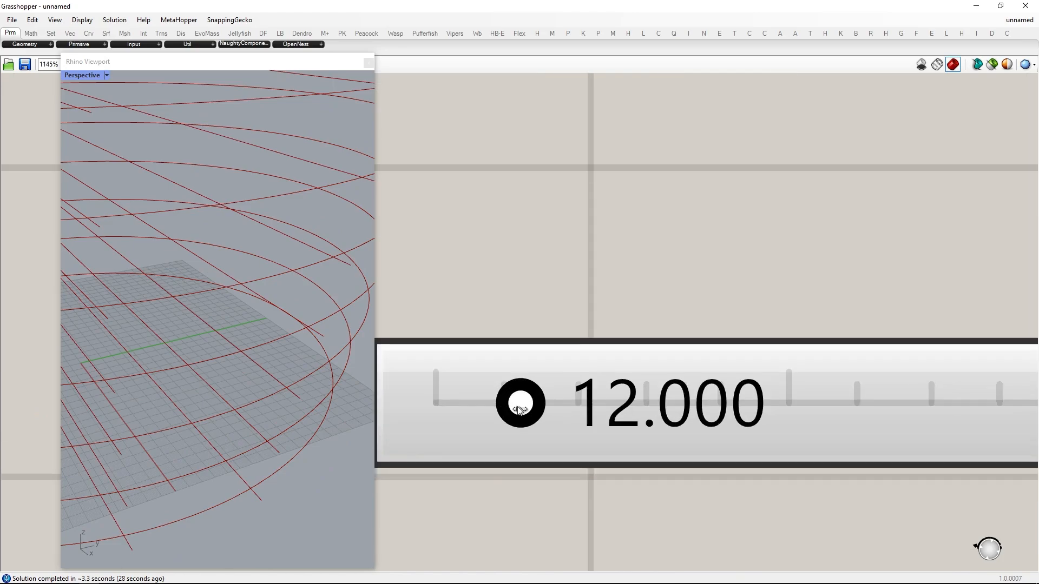
left_click_drag(515, 411, 433, 414)
scroll(240, 481, "down", 5)
scroll(272, 524, "up", 3)
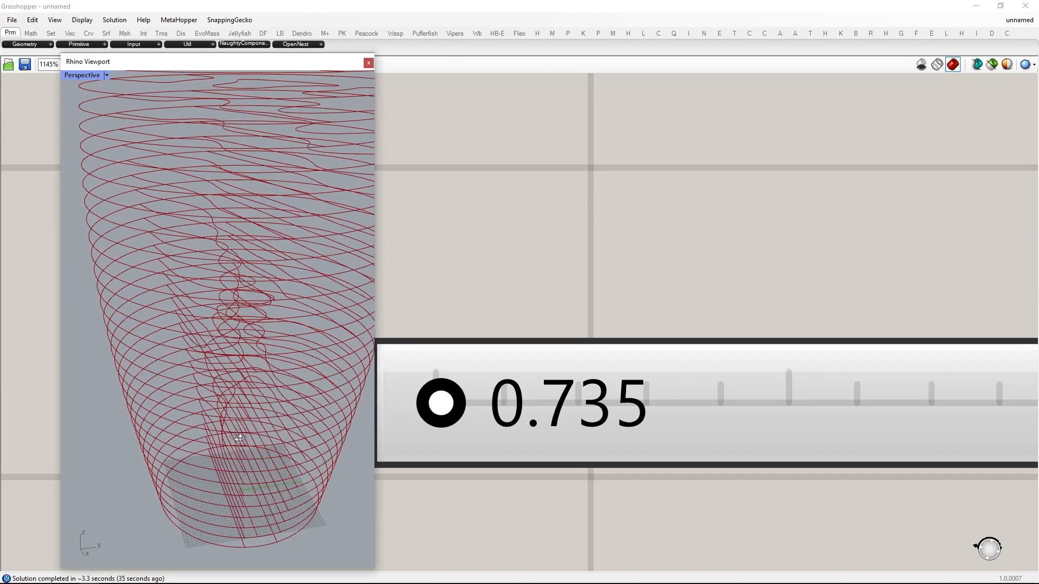
Line up the distance slider, Negative and Offset Curve components and move them together so Offset Curve sits below Brep | Plane.
scroll(604, 432, "down", 10)
left_click_drag(750, 407, 759, 424)
right_click_drag(856, 422, 747, 404)
left_click(732, 400)
scroll(729, 398, "down", 3)
scroll(722, 395, "up", 2)
left_click_drag(716, 480, 427, 392)
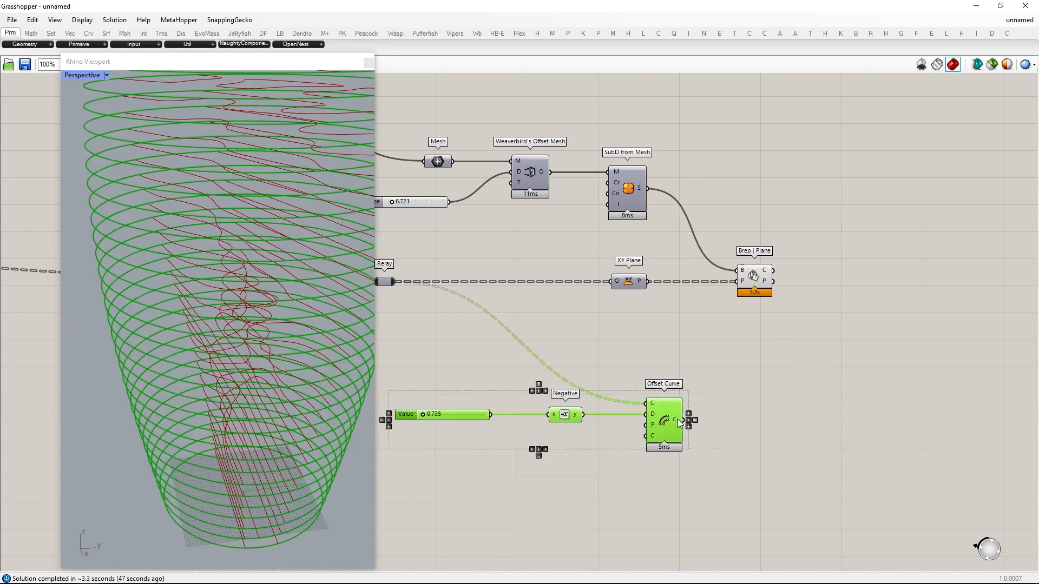
left_click_drag(667, 423, 754, 426)
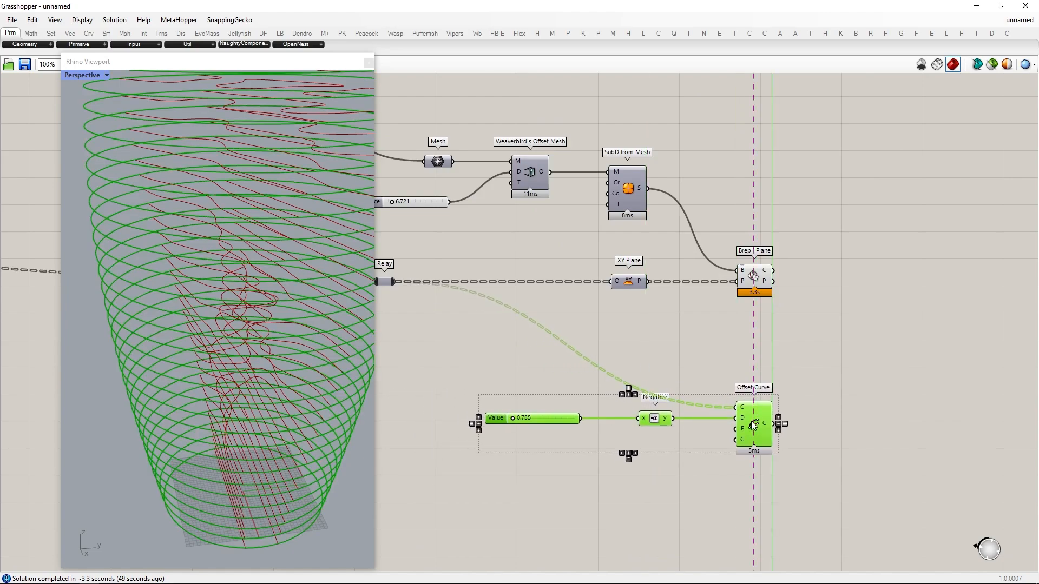
Add a Pull Curve component and connect Brep | Plane's C output to its C input.
right_click_drag(824, 422, 713, 426)
double_click(765, 399)
type("pull curv")
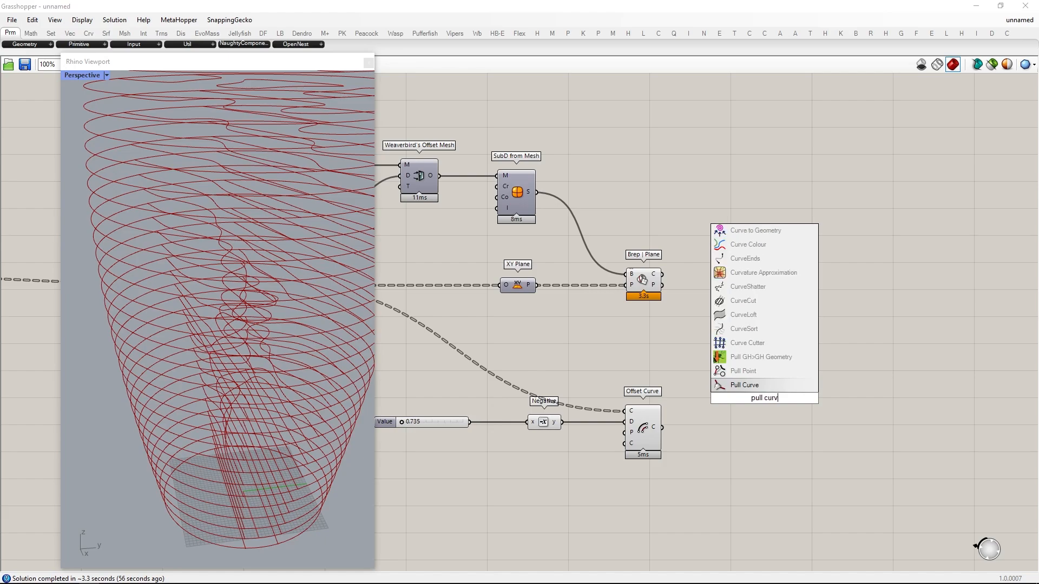
type("e")
left_click(768, 386)
left_click(643, 286)
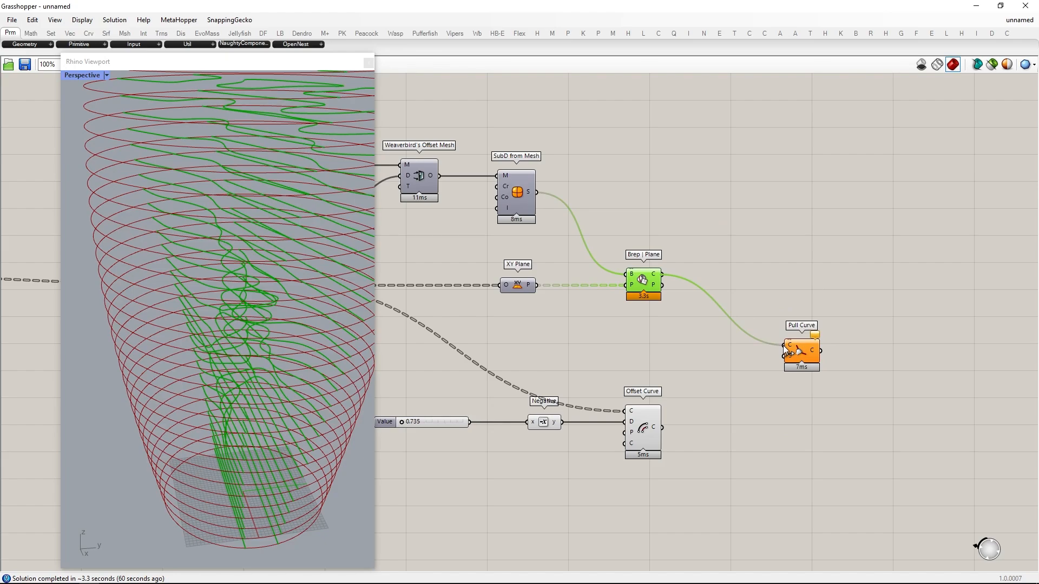
left_click_drag(800, 350, 813, 353)
Compare the data structures of the Brep | Plane and Offset Curve outputs with two Param Viewers, and delete both viewers.
double_click(814, 271)
type("pv")
key("Return")
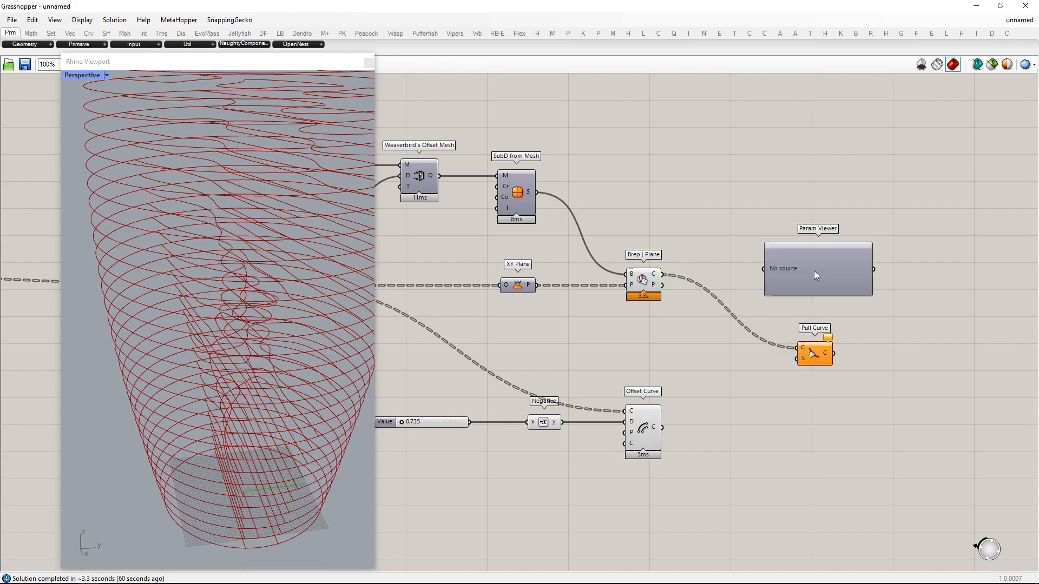
left_click_drag(662, 274, 803, 437)
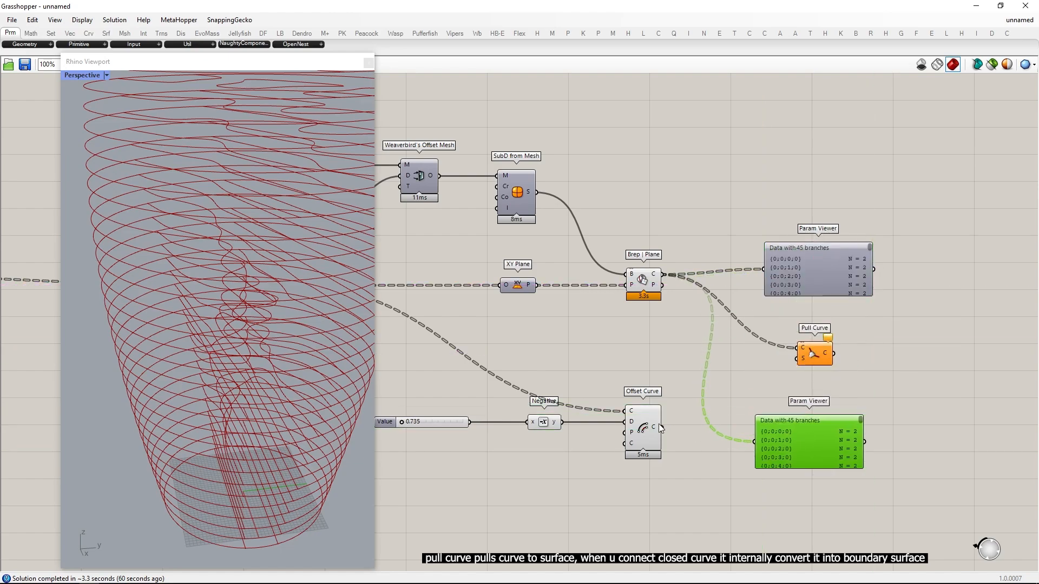
left_click_drag(661, 427, 798, 330)
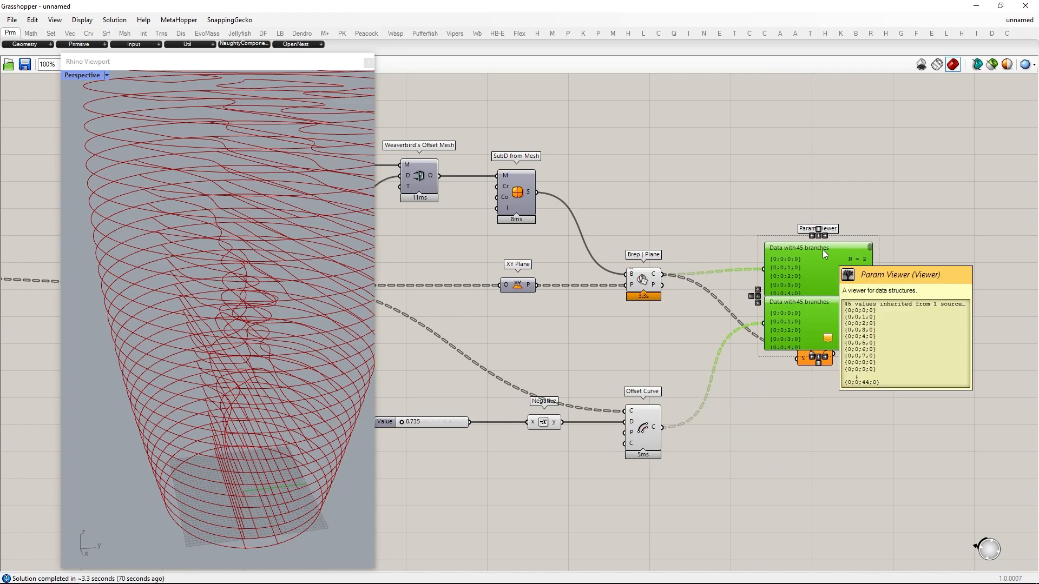
key("Delete")
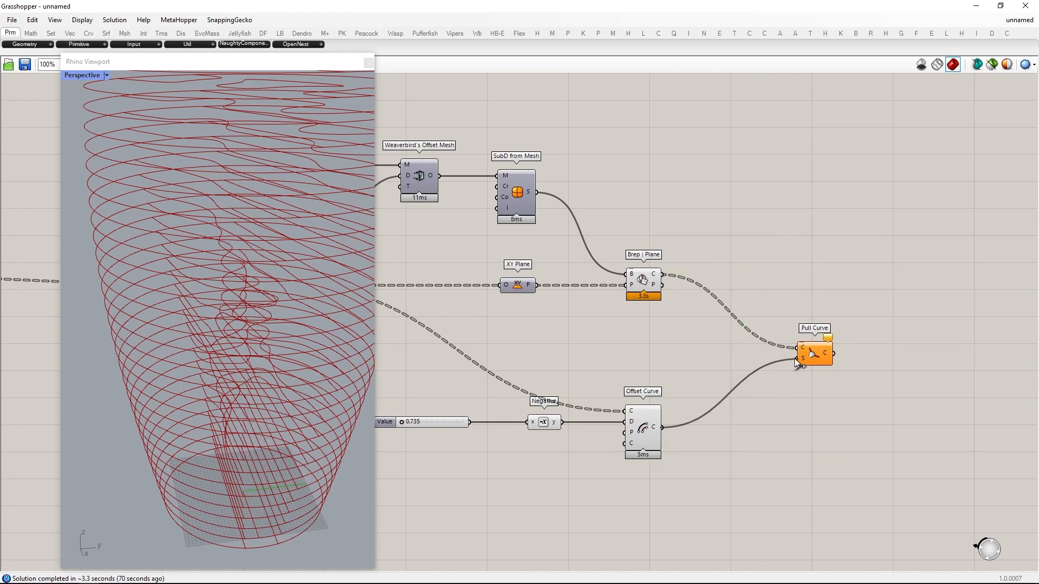
Connect Offset Curve's output to Pull Curve's S input and align Pull Curve with Brep | Plane.
left_click_drag(814, 357, 852, 281)
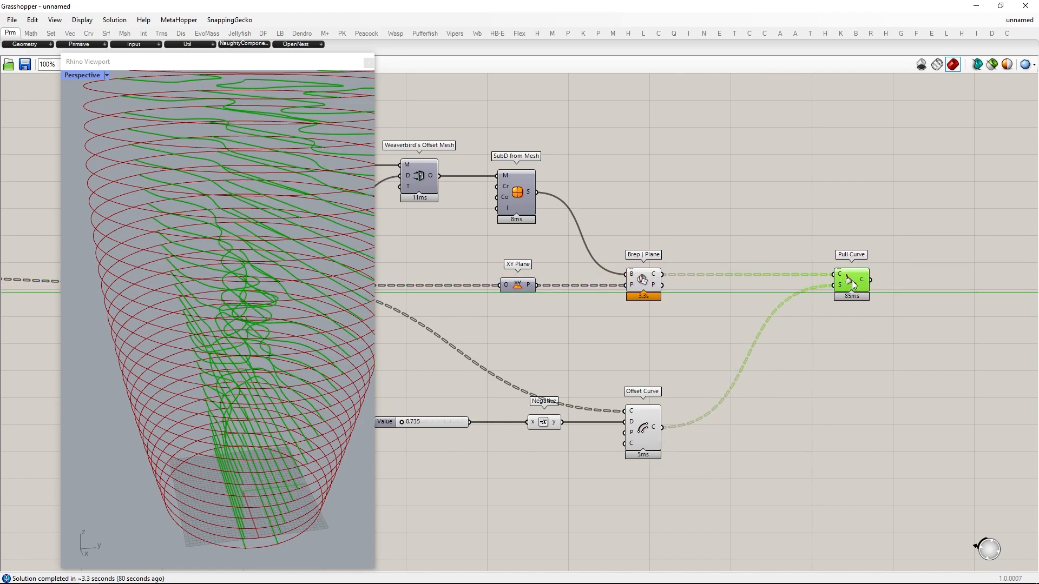
Add a Split with Brep component, feeding its C input from Offset Curve and its B input from SubD from Mesh.
right_click_drag(767, 425, 813, 489)
double_click(815, 493)
type("split")
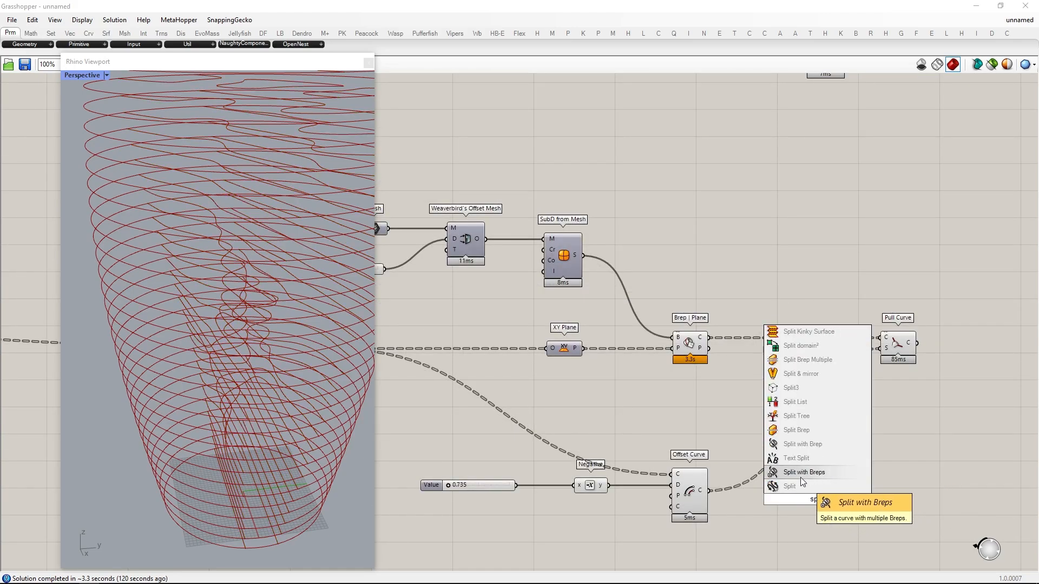
left_click(799, 446)
left_click_drag(710, 492, 868, 497)
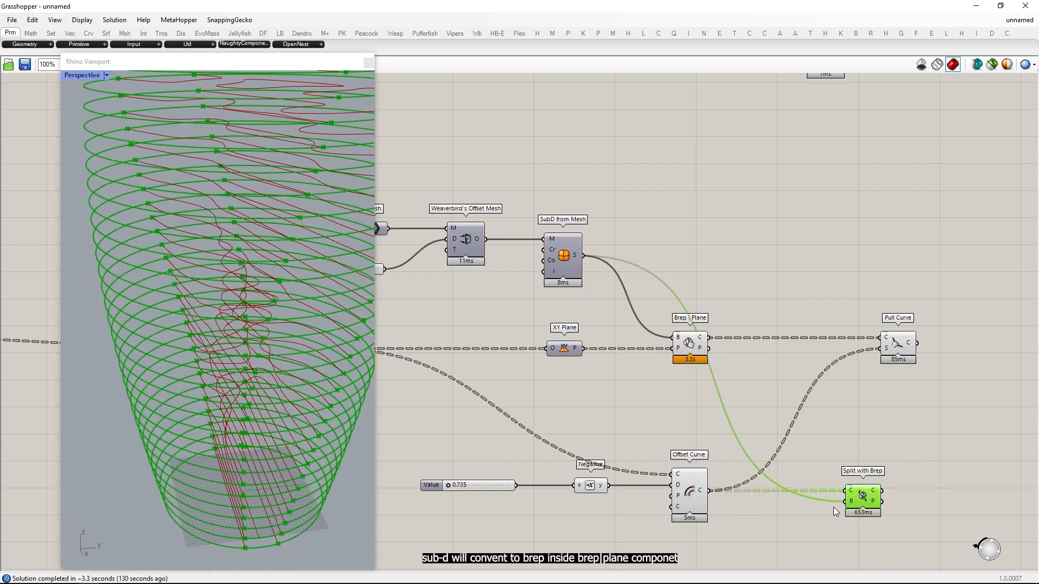
Insert a Relay on the SubD wire to Split with Brep, place it beside SubD from Mesh, and reposition Split with Brep.
double_click(834, 501)
left_click_drag(834, 501, 719, 255)
right_click_drag(920, 395, 741, 345)
left_click_drag(685, 447, 725, 447)
Turn off the preview of SubD from Mesh, its Relay, XY Plane, Brep | Plane and Pull Curve.
left_click_drag(590, 498, 313, 154)
left_click_drag(788, 353, 336, 137)
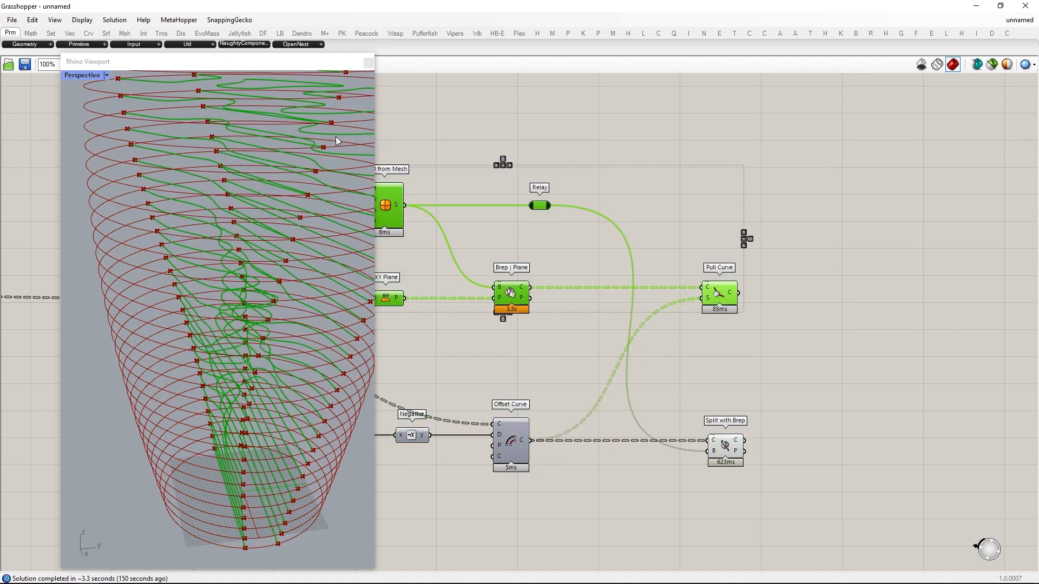
middle_click(646, 225)
left_click(680, 217)
Try a List Item on Split with Brep's C output to inspect one split segment per floor, and delete it.
double_click(807, 387)
type("list it")
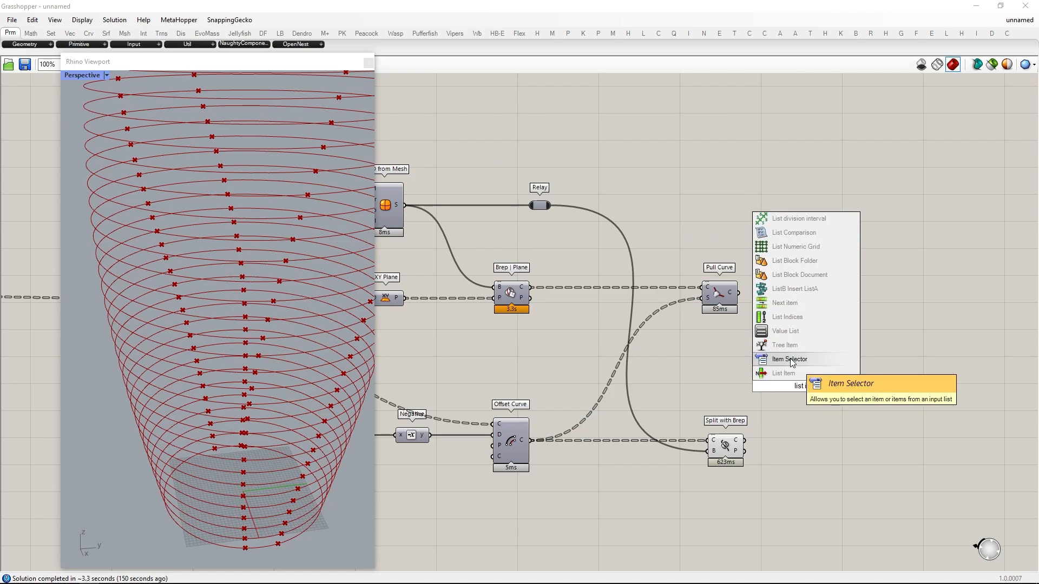
key("Return")
left_click_drag(787, 454, 789, 455)
mouse_move(806, 467)
left_mouse_down()
mouse_move(822, 447)
mouse_move(807, 452)
left_mouse_up()
scroll(239, 487, "down", 8)
right_click_drag(238, 484, 262, 386)
left_click_drag(905, 492, 764, 373)
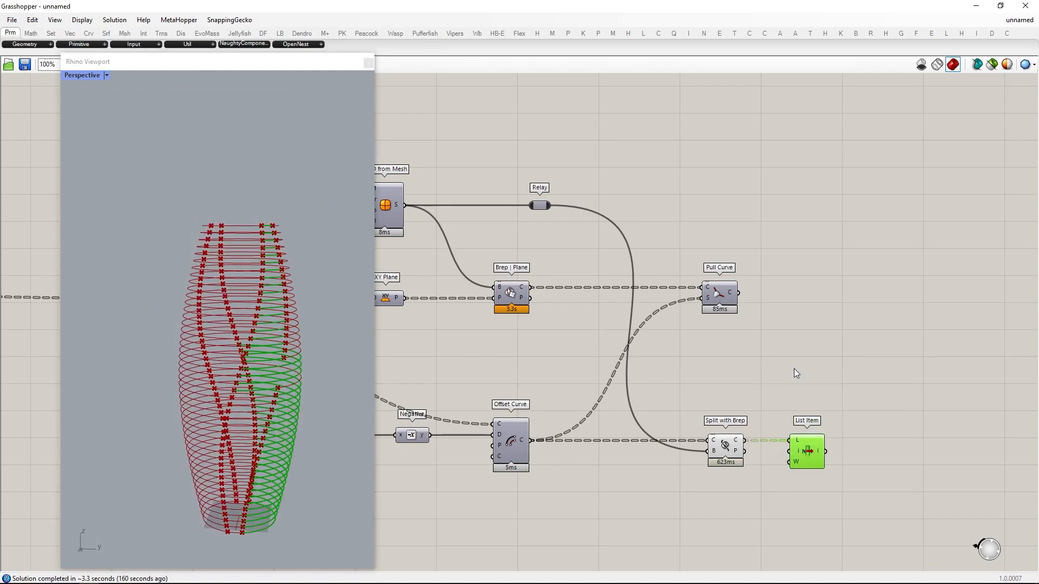
key("Delete")
Insert a Relay on the long wire feeding the XY Plane branch and place it back toward the start of the definition.
left_click(727, 444)
scroll(846, 424, "down", 5)
scroll(845, 423, "down", 4)
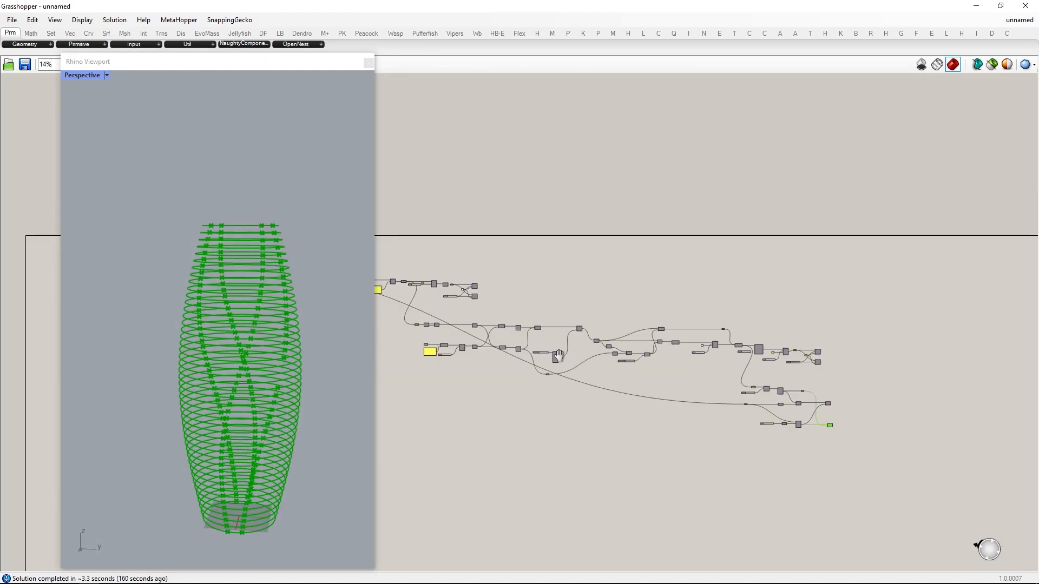
right_click_drag(558, 356, 746, 364)
scroll(703, 318, "up", 2)
scroll(680, 308, "up", 2)
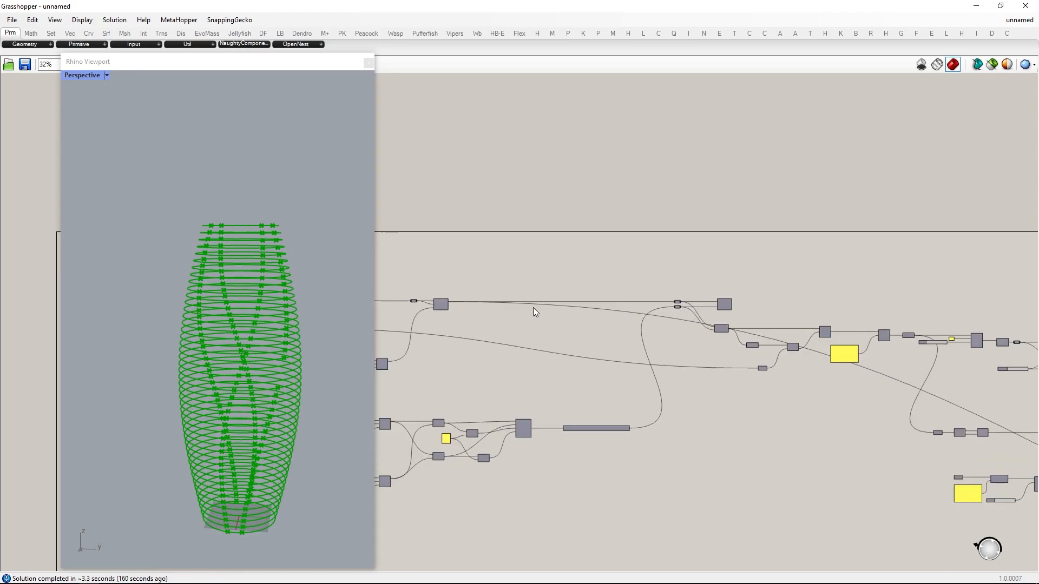
right_click_drag(533, 307, 529, 280)
scroll(529, 281, "down", 5)
right_click_drag(876, 387, 661, 356)
scroll(843, 386, "up", 5)
scroll(843, 387, "up", 4)
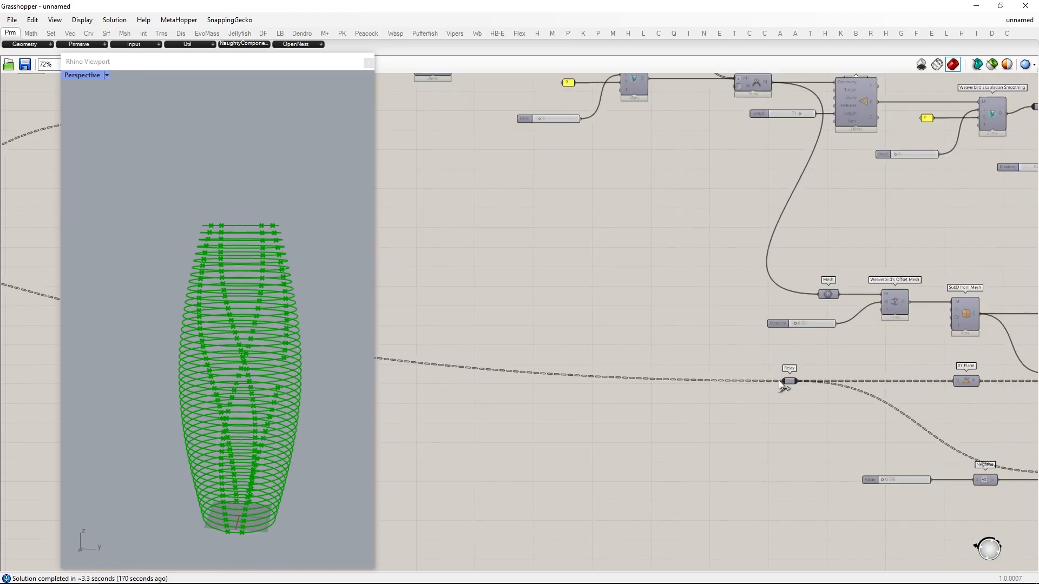
left_click(759, 381)
left_click(746, 378)
scroll(899, 378, "down", 10)
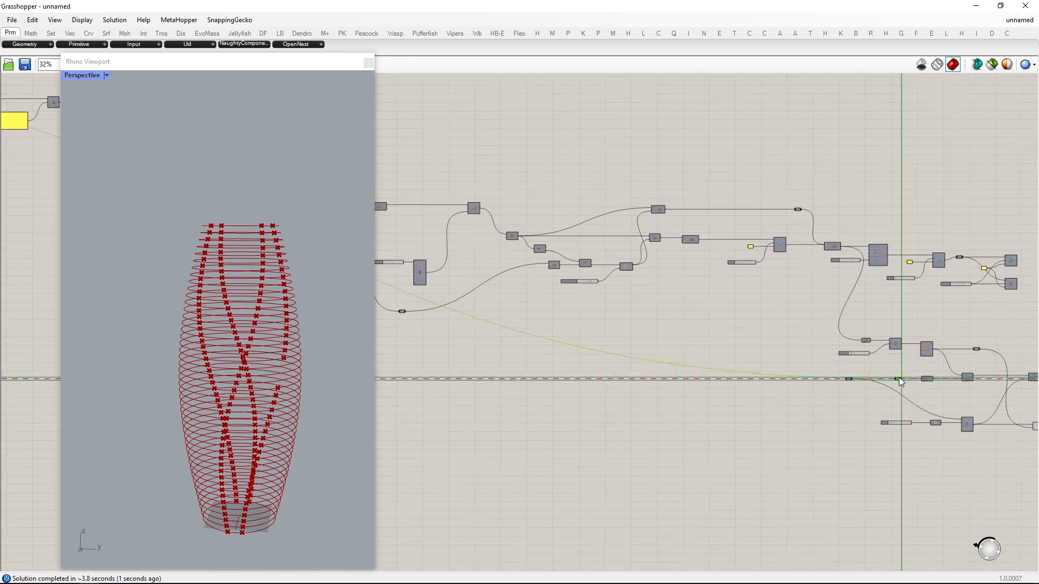
left_click_drag(561, 354, 567, 356)
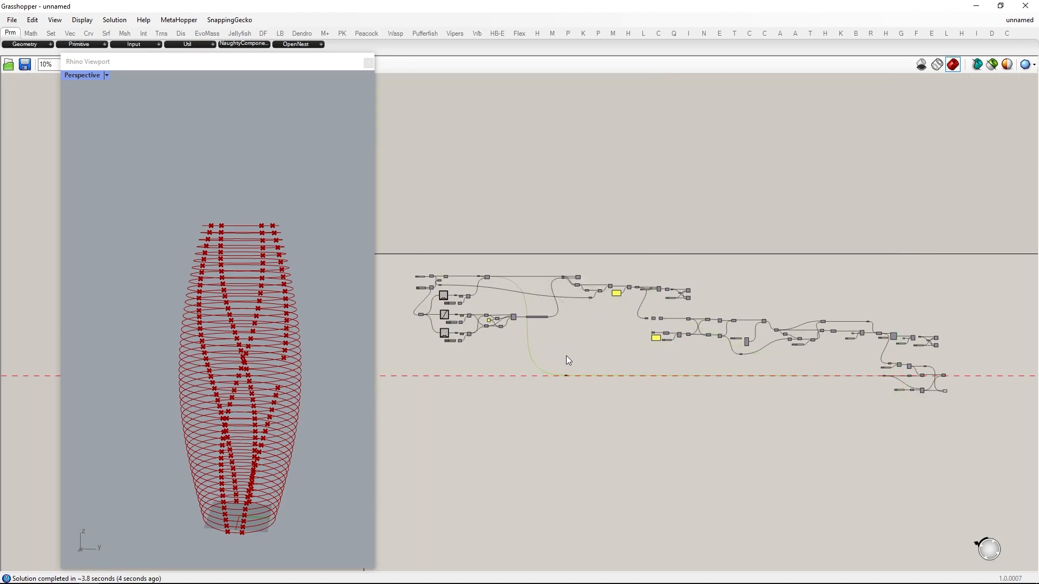
left_click(567, 356)
Insert a Relay on Shatter's output wire ahead of List Item and Curve Middle, and nudge Curve Middle into place.
scroll(557, 324, "up", 10)
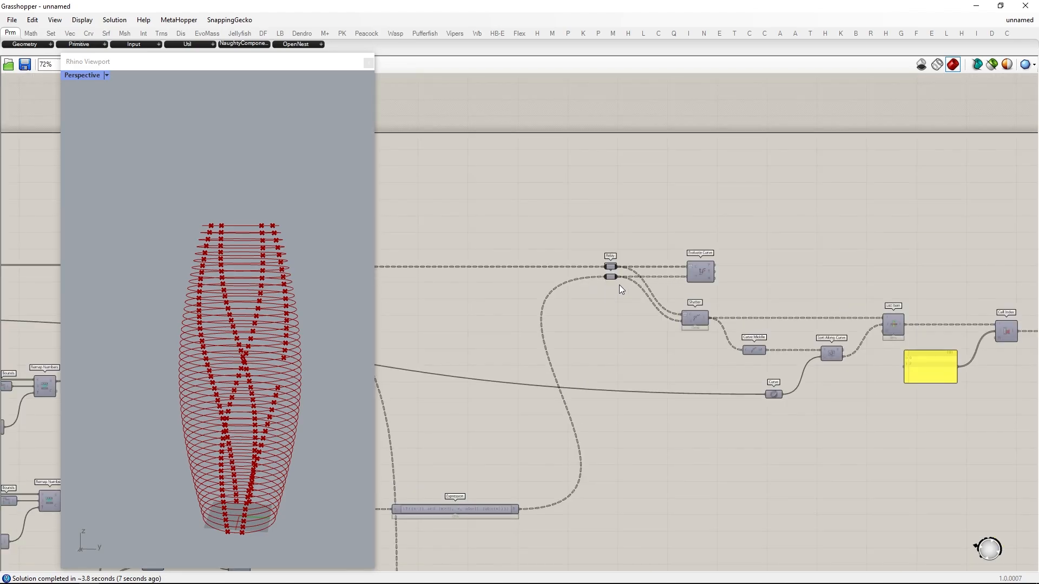
right_click_drag(542, 318, 511, 322)
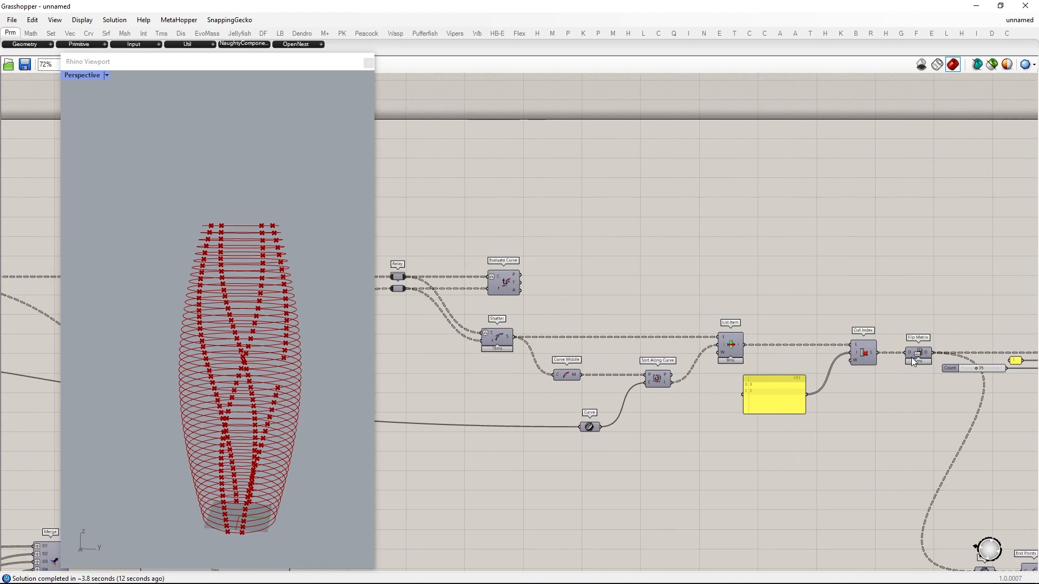
scroll(517, 321, "up", 2)
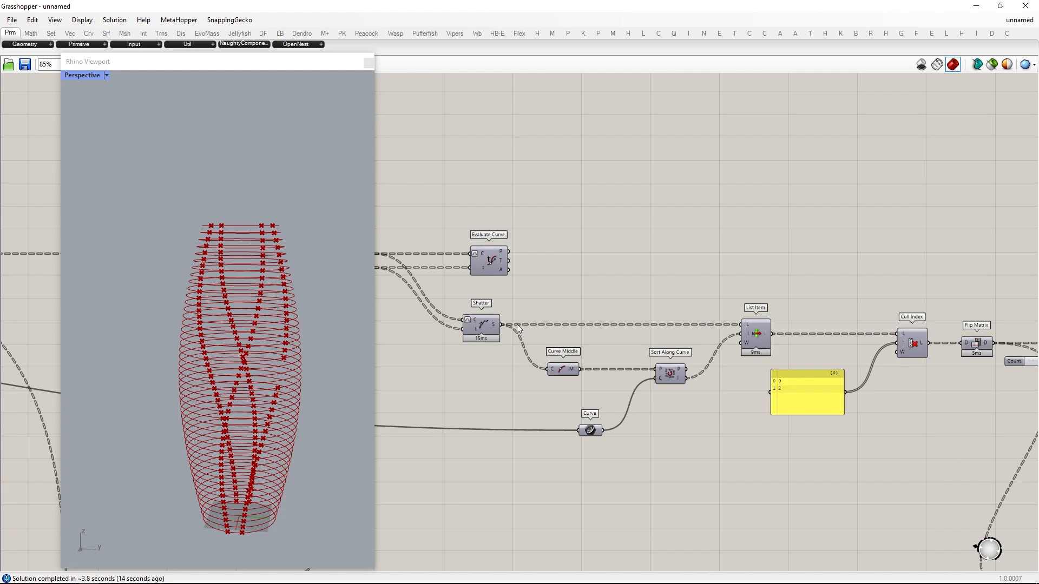
double_click(522, 325)
left_click(582, 377)
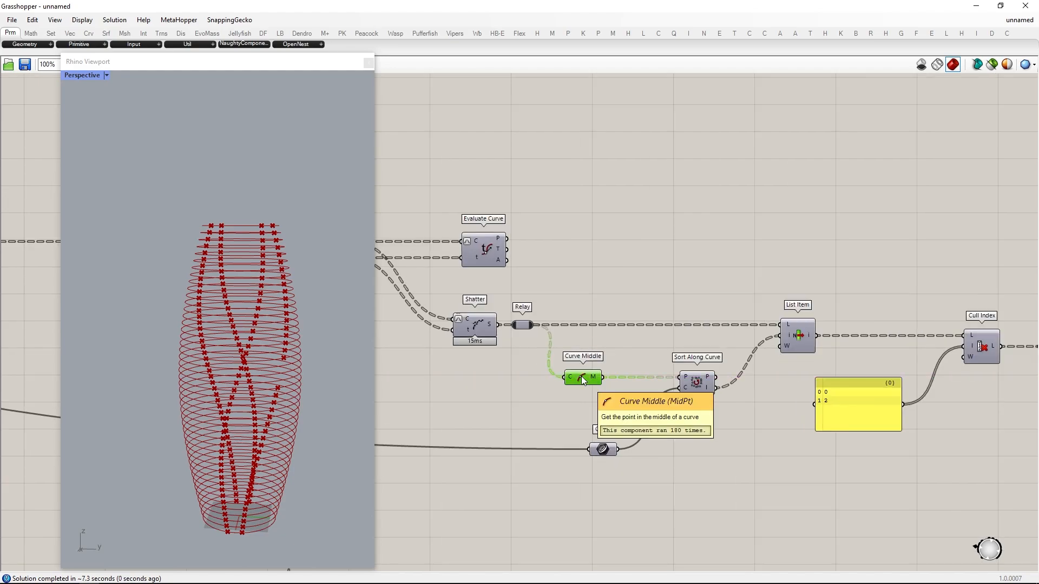
left_click_drag(582, 377, 593, 379)
right_click_drag(690, 363, 672, 355)
scroll(598, 333, "down", 2)
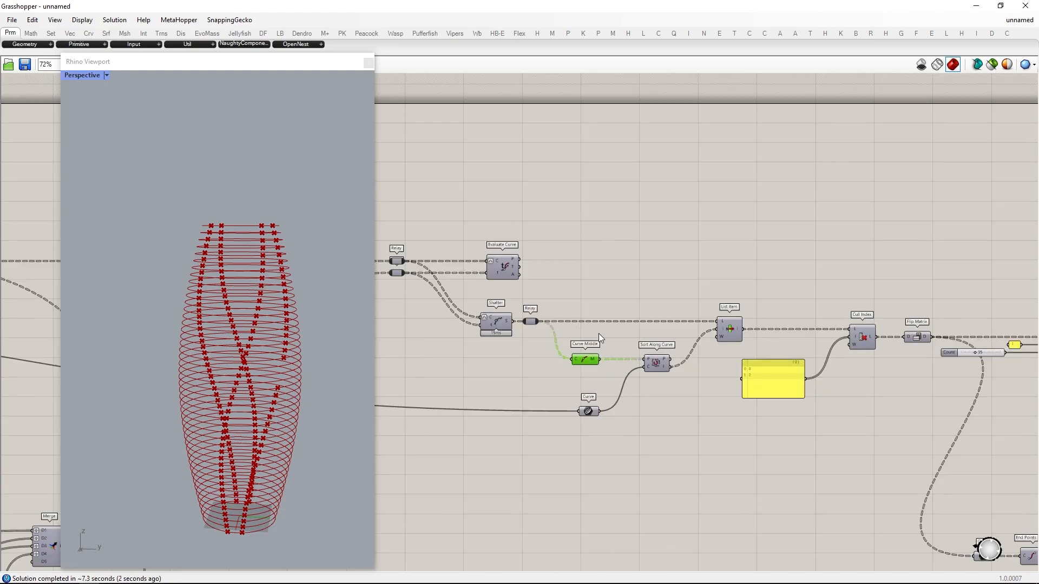
scroll(599, 334, "up", 1)
Copy the Relay, Curve Middle, Sort Along Curve, Curve, List Item, index panel and Cull Index group to beside Split with Brep.
left_click_drag(934, 456, 516, 287)
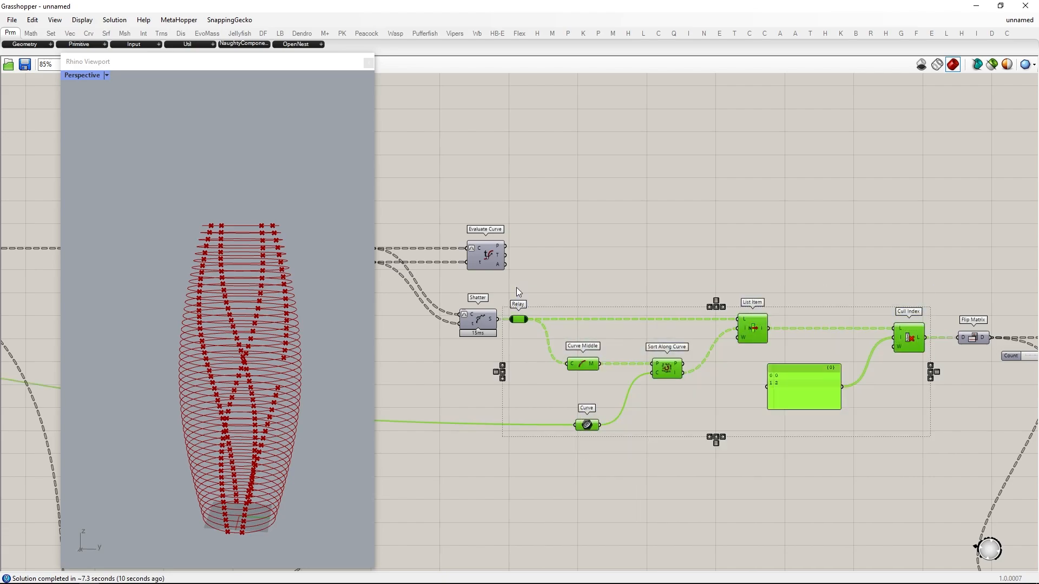
left_click_drag(591, 373, 595, 378)
scroll(761, 334, "down", 10)
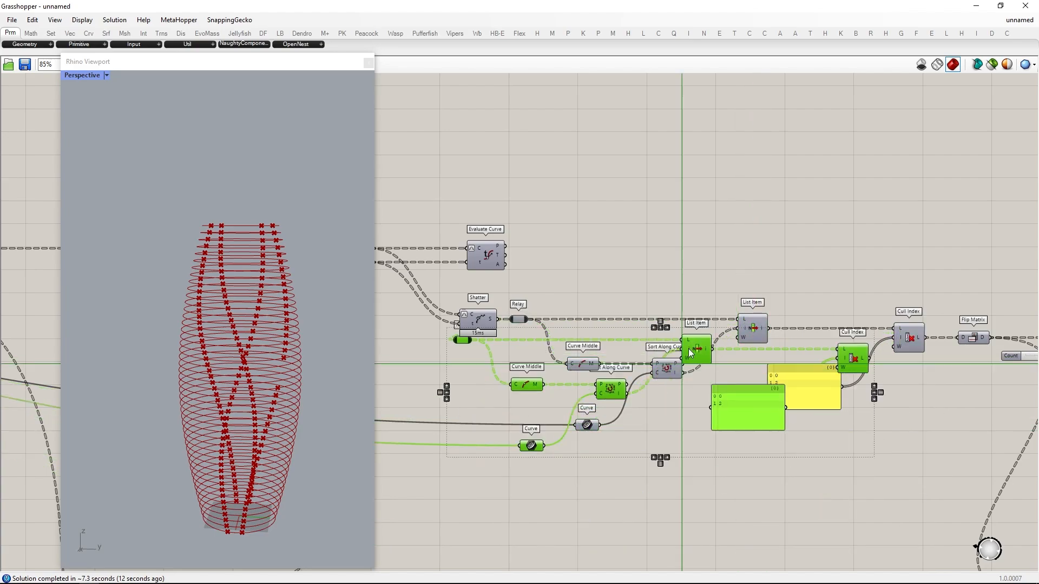
scroll(838, 384, "up", 10)
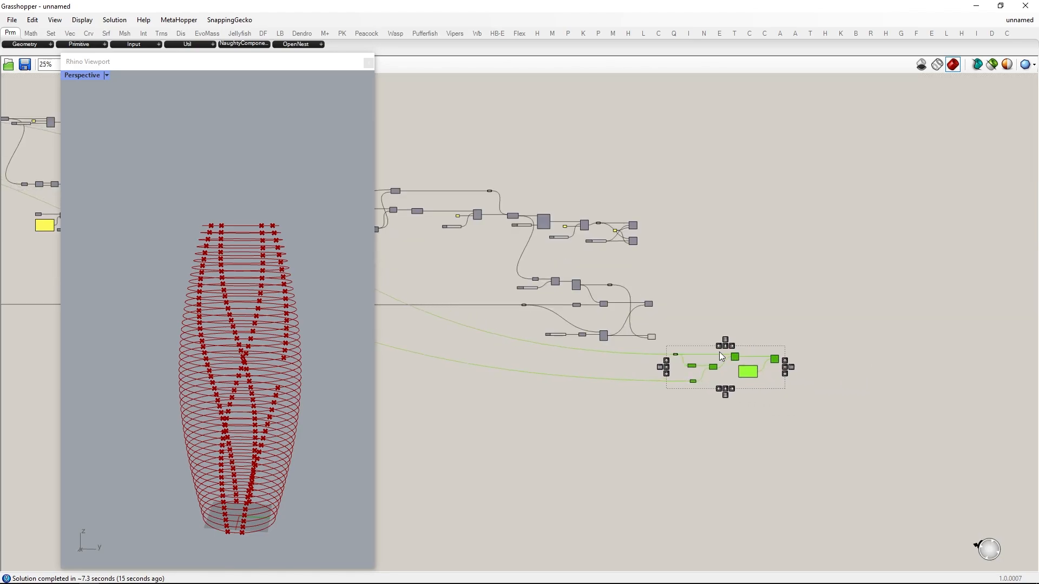
left_click_drag(507, 371, 561, 361)
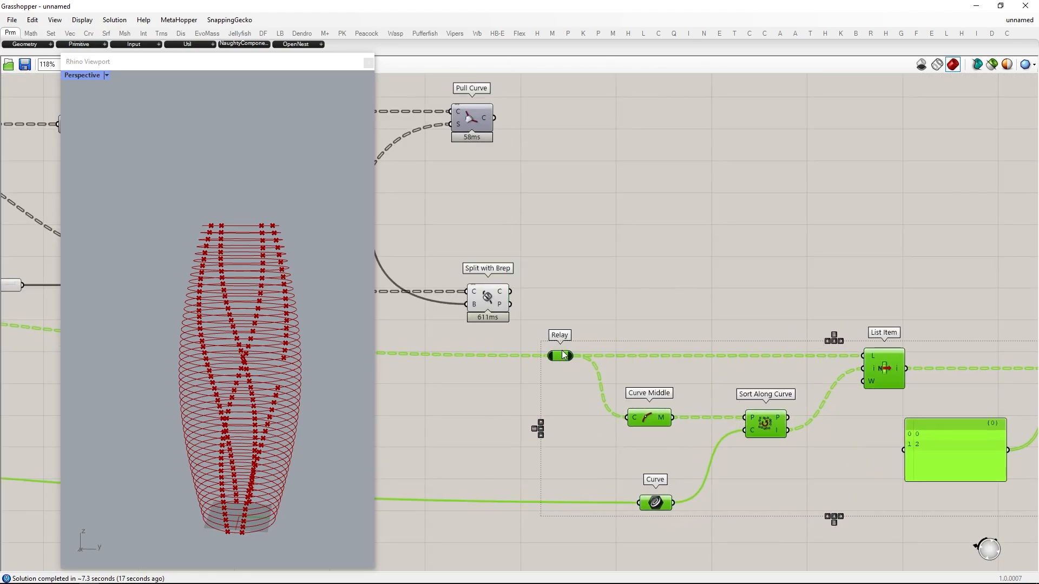
Feed Split with Brep's C output into the copied Relay, and line up the copied group and Pull Curve.
left_click(515, 287)
left_click(493, 297)
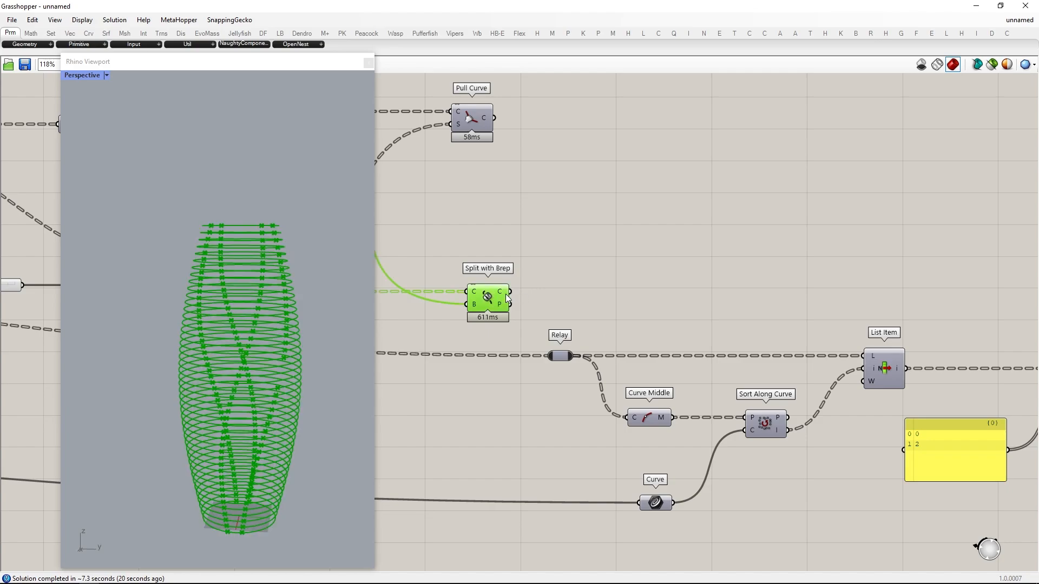
left_click_drag(548, 353, 550, 355)
scroll(551, 355, "down", 3)
left_click_drag(941, 495, 563, 287)
left_click_drag(559, 349, 566, 310)
right_click_drag(566, 309, 486, 259)
left_click_drag(477, 259, 865, 282)
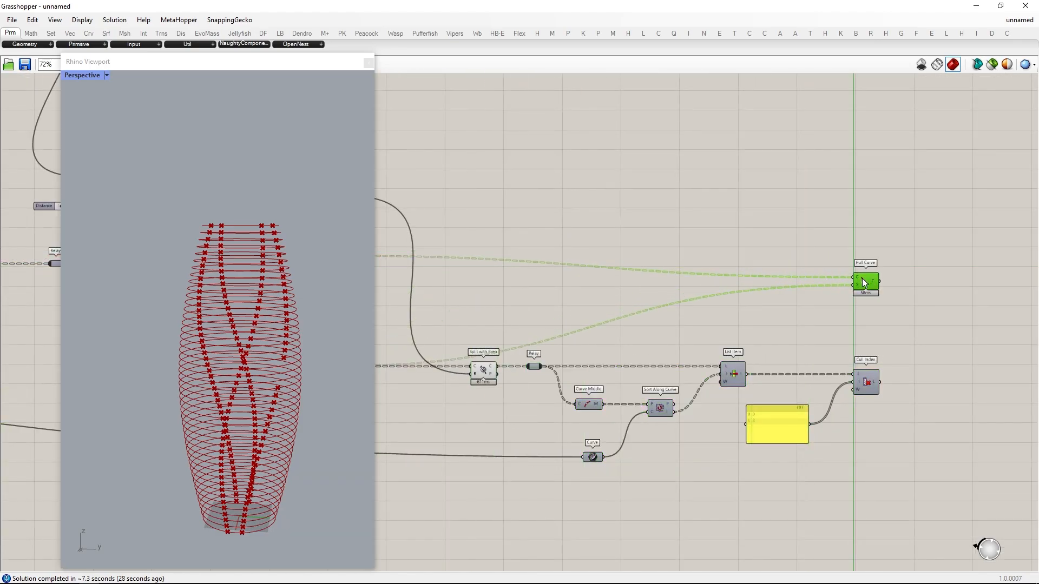
Turn off the preview of the upstream components and enable it only for Pull Curve and Cull Index.
left_click_drag(783, 513, 254, 190)
middle_click(587, 255)
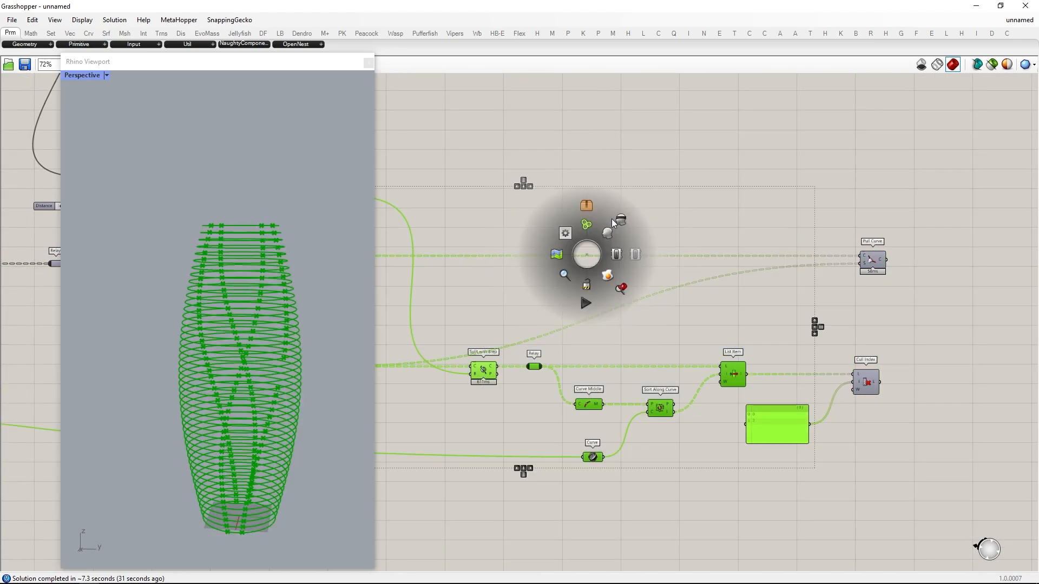
left_click(612, 220)
right_click_drag(856, 304, 626, 335)
left_click_drag(702, 439, 644, 263)
middle_click(644, 263)
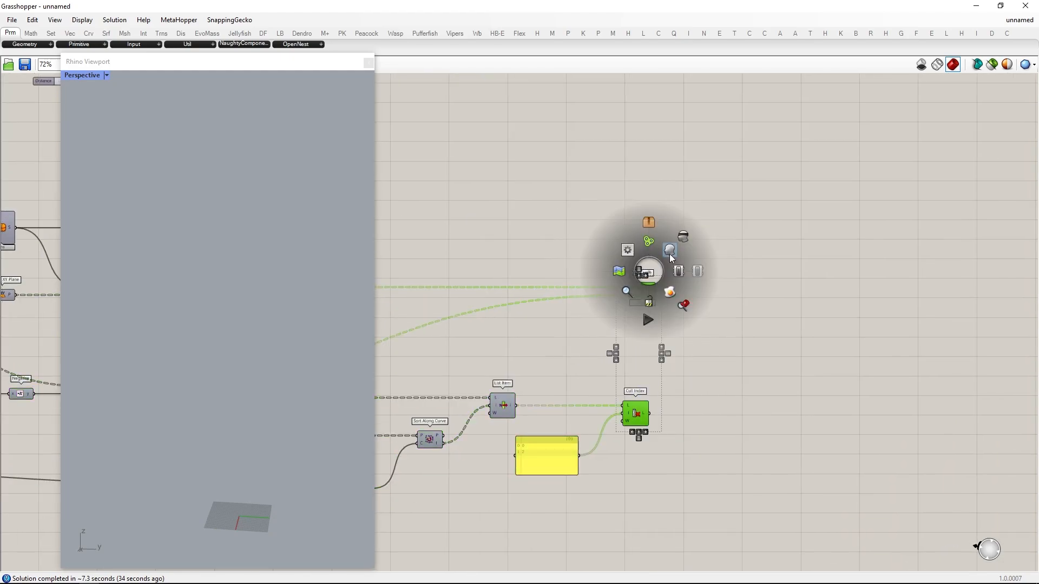
left_click(670, 228)
Examine the Cull Index outlines against the pulled section curves from several angles around the tower.
right_click_drag(211, 417, 214, 387)
left_click(636, 413)
scroll(541, 428, "up", 2)
right_click_drag(415, 452, 763, 396)
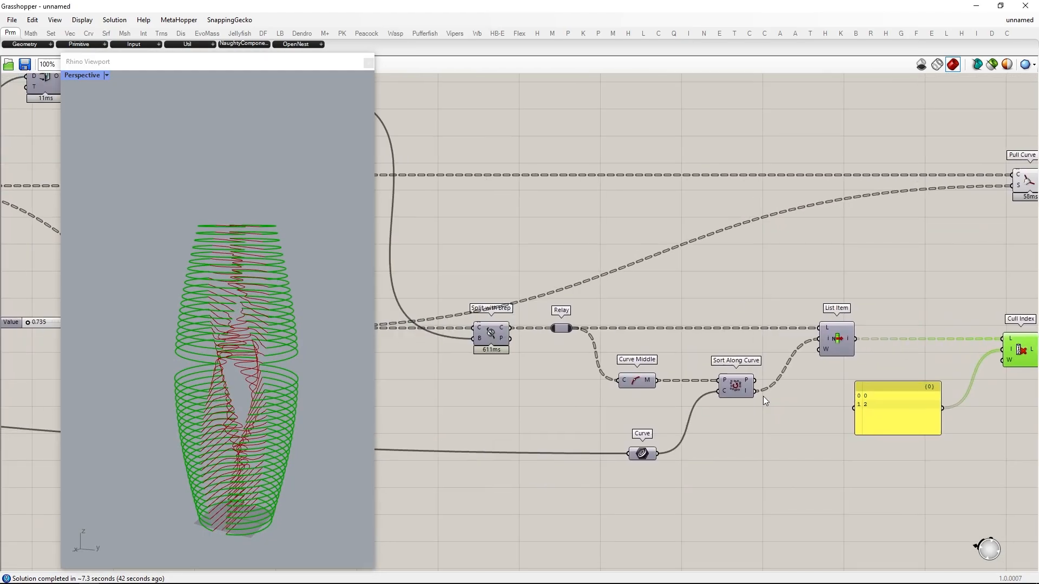
right_click_drag(520, 347, 780, 363)
left_click(790, 360)
left_click(612, 355)
scroll(227, 347, "up", 5)
right_click_drag(834, 433, 559, 441)
left_click(781, 365)
scroll(227, 422, "down", 6)
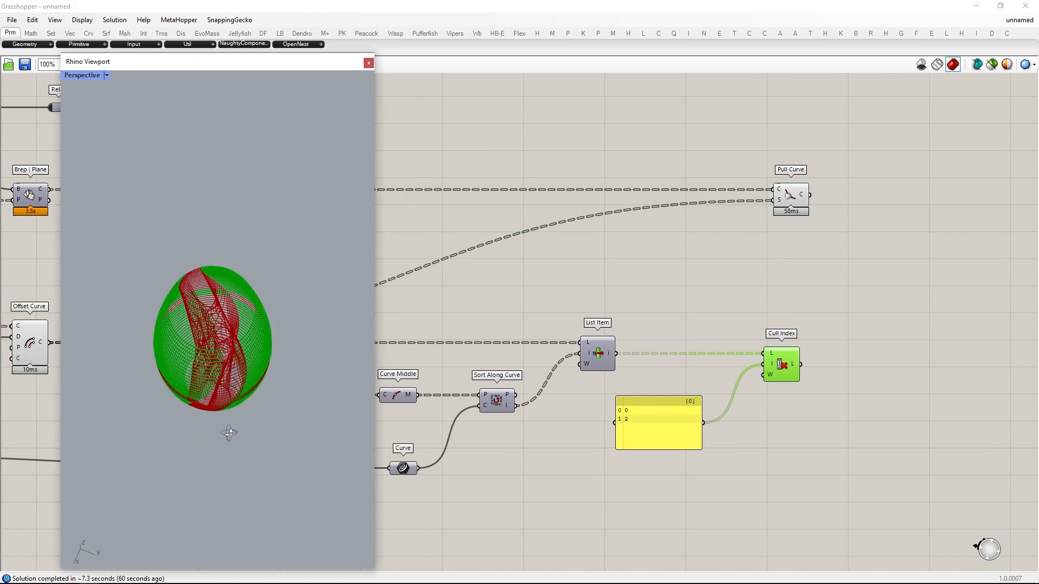
right_click_drag(227, 431, 230, 379)
scroll(228, 347, "up", 6)
right_click_drag(283, 301, 282, 325)
scroll(649, 487, "down", 1)
Add a Param Viewer fed from the copied List Item's output, enlarge it, and inspect the item count per branch.
left_click(675, 501)
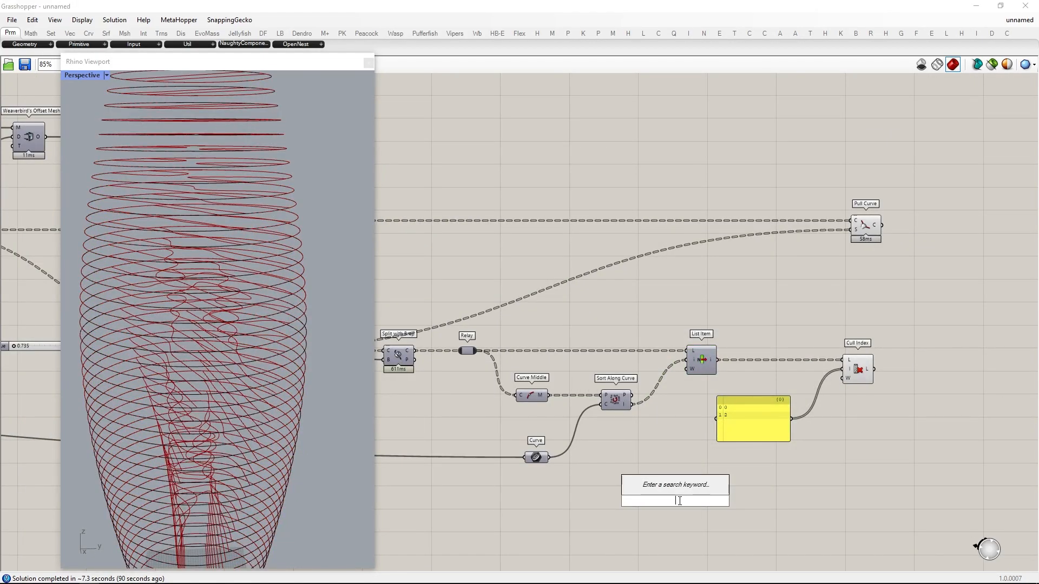
left_click(678, 501)
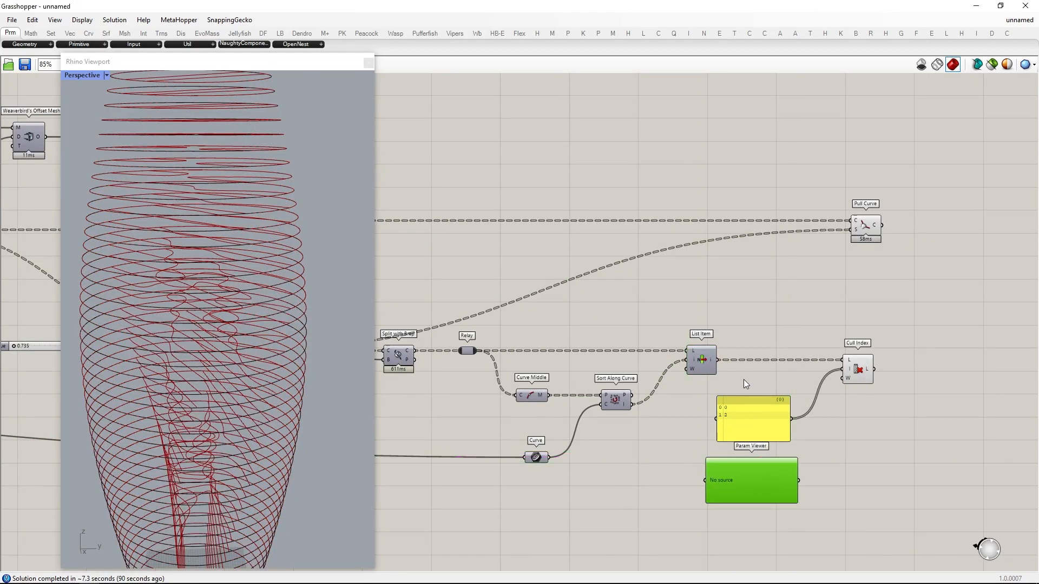
left_click_drag(731, 493, 801, 512)
left_click_drag(839, 366, 848, 442)
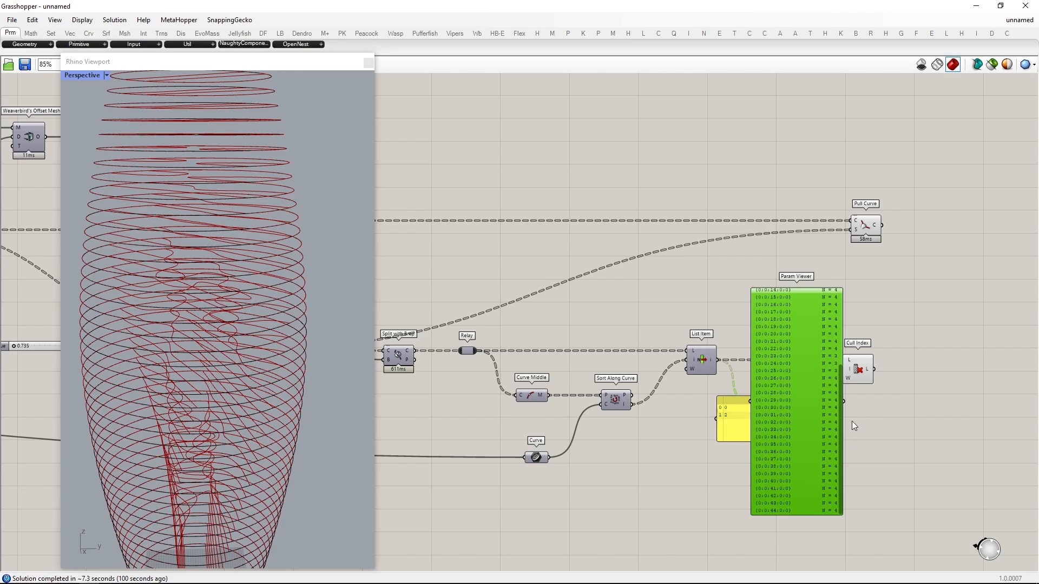
scroll(843, 374, "up", 10)
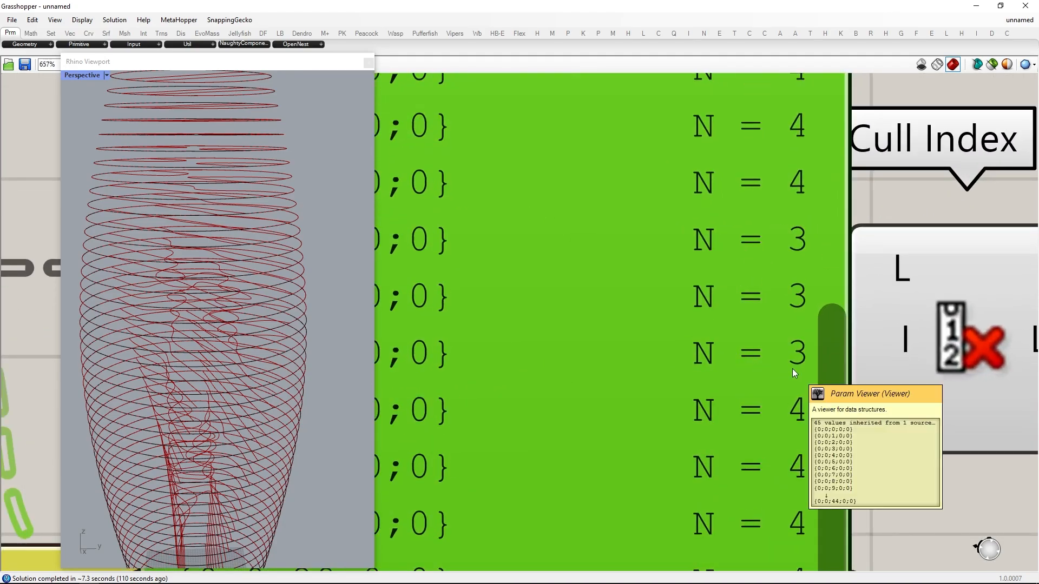
scroll(792, 369, "down", 10)
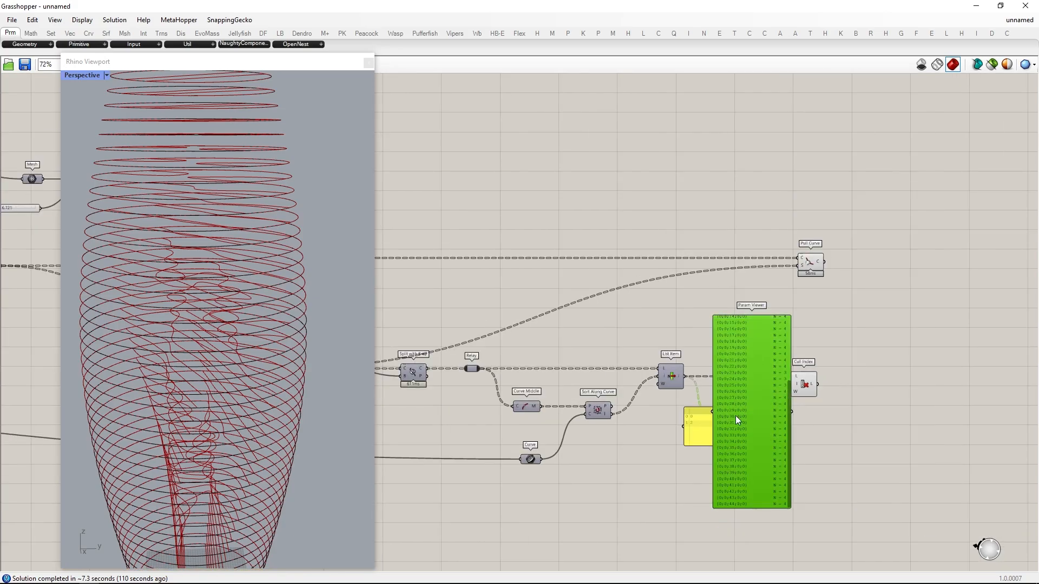
Set the offset Value slider feeding Negative and Offset Curve to 1.
right_click_drag(604, 425, 825, 410)
right_click_drag(561, 411, 773, 410)
scroll(600, 327, "up", 2)
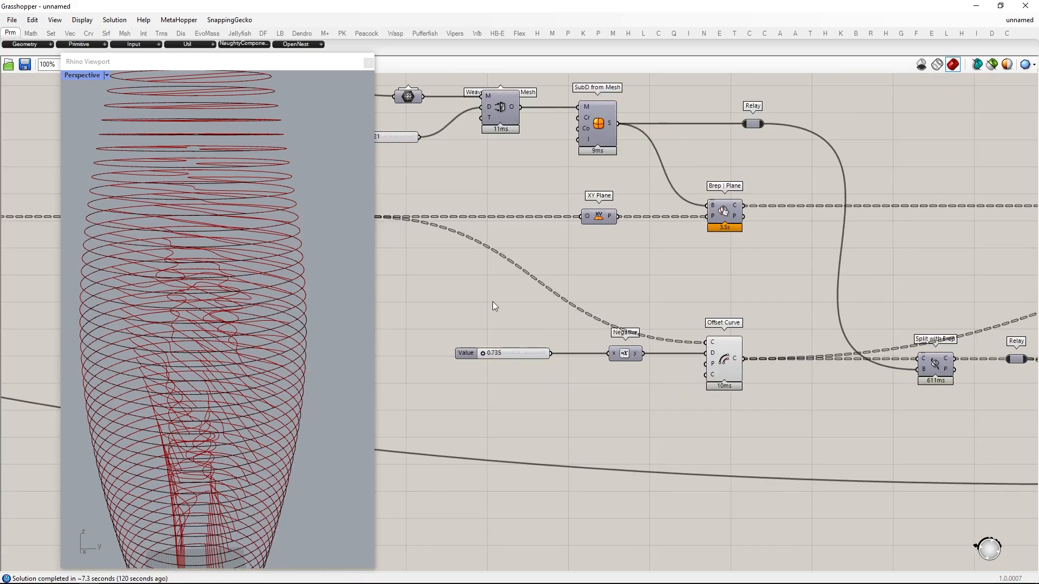
scroll(485, 327, "up", 5)
double_click(534, 401)
left_click_drag(567, 396, 543, 395)
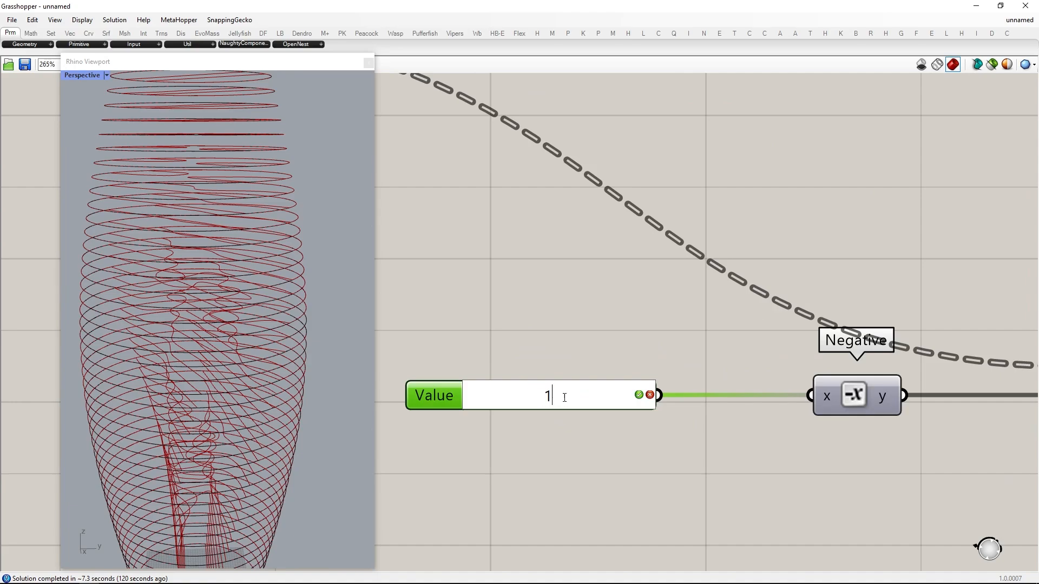
type("1")
key("Return")
scroll(465, 379, "down", 2)
double_click(474, 382)
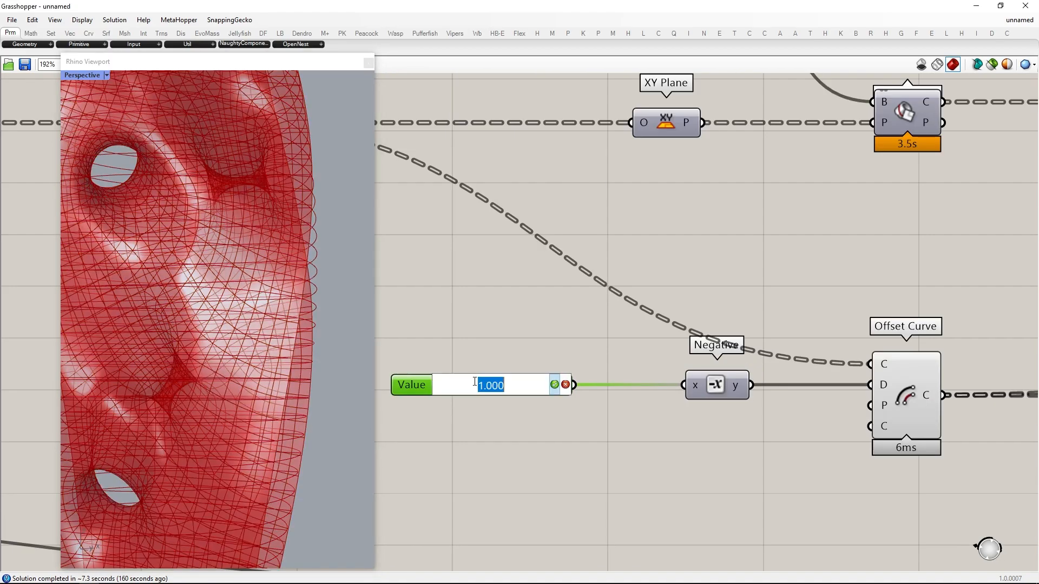
left_click(554, 385)
Recheck the item count of every branch in the Param Viewer on List Item's output.
scroll(498, 365, "down", 4)
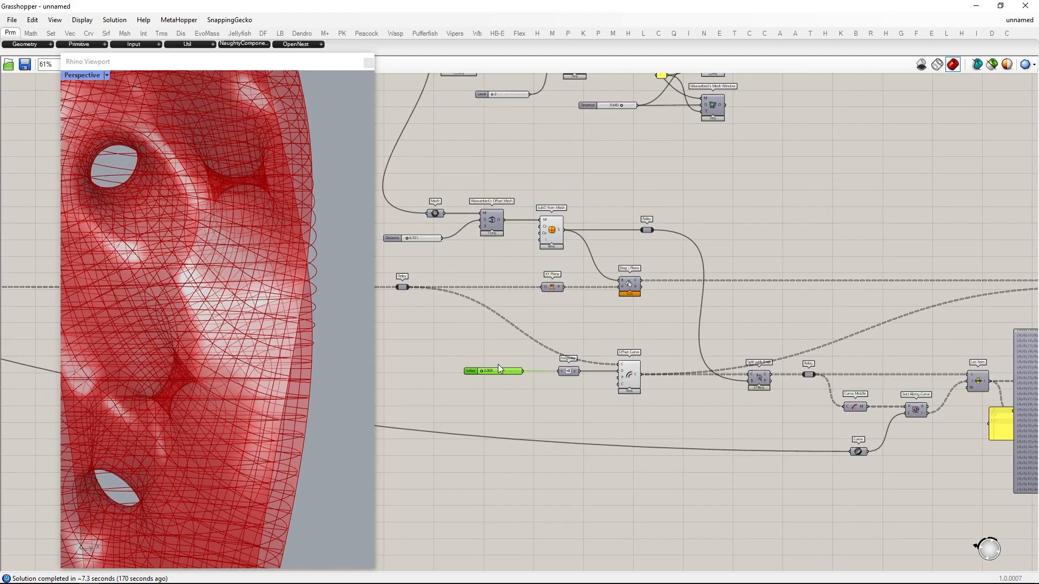
scroll(933, 285, "up", 1)
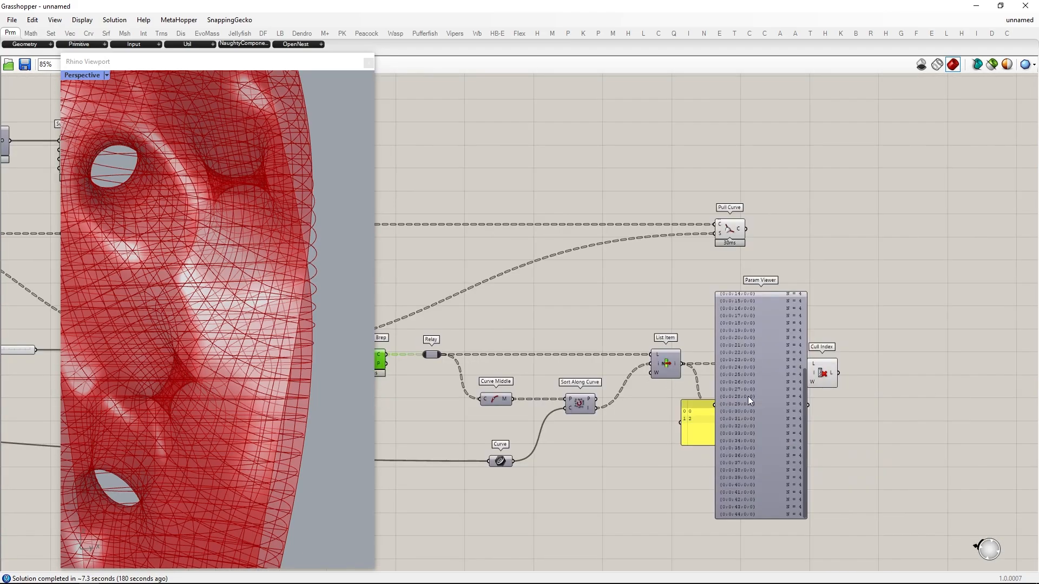
scroll(796, 408, "up", 3)
left_click_drag(813, 441, 819, 394)
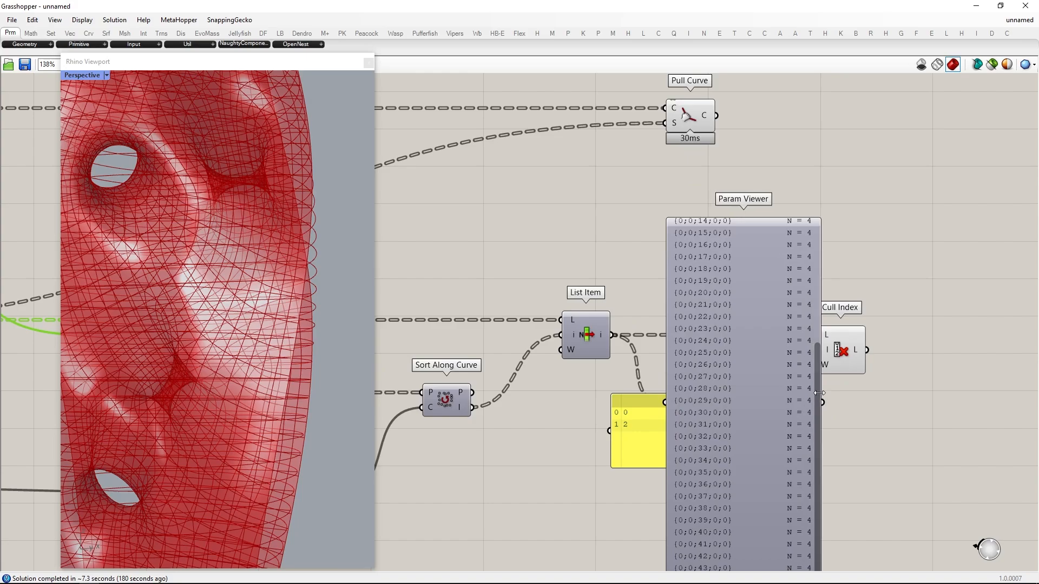
scroll(813, 344, "down", 3)
scroll(833, 393, "up", 3)
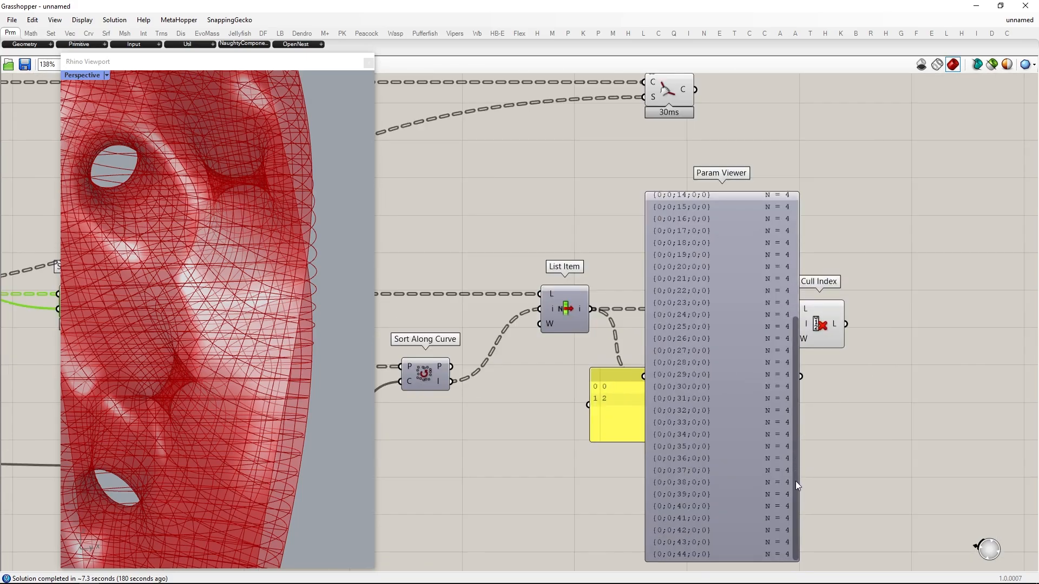
Recheck the branch item counts from top to bottom and delete the Param Viewer.
left_click_drag(796, 481, 801, 305)
left_click_drag(797, 454, 800, 550)
left_click(743, 504)
key("Delete")
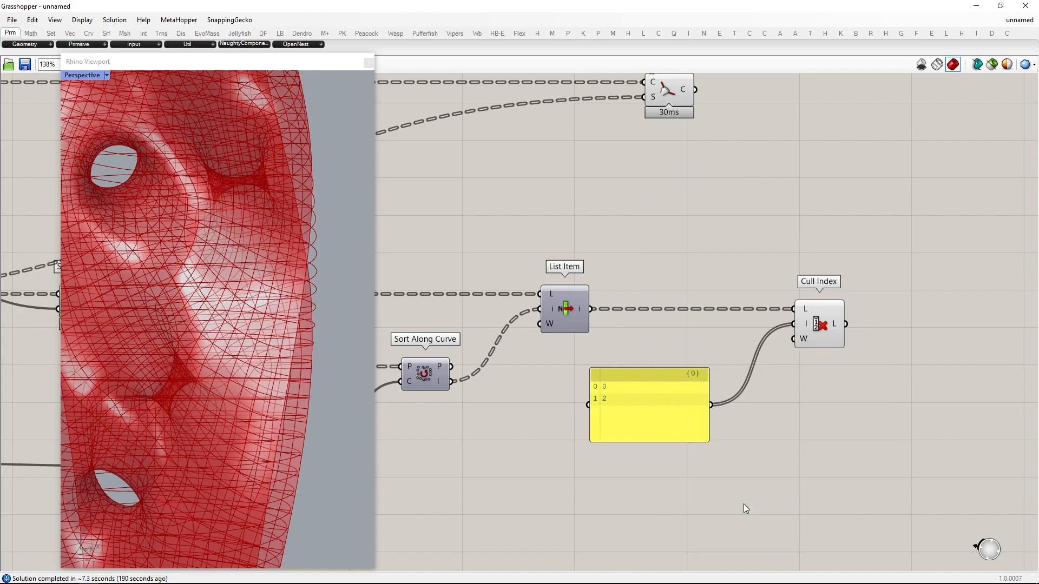
Examine the Cull Index outlines and the Pull Curve curves around the tower.
scroll(743, 504, "down", 3)
left_click_drag(853, 505, 727, 325)
scroll(318, 275, "down", 2)
right_click_drag(318, 275, 249, 340)
scroll(166, 363, "up", 4)
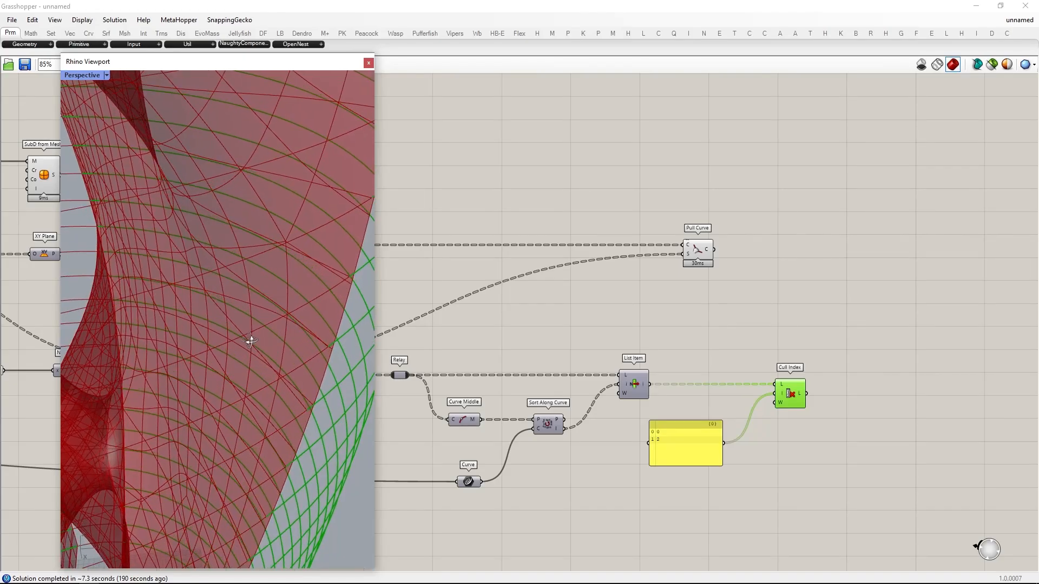
scroll(330, 339, "up", 3)
scroll(317, 371, "down", 7)
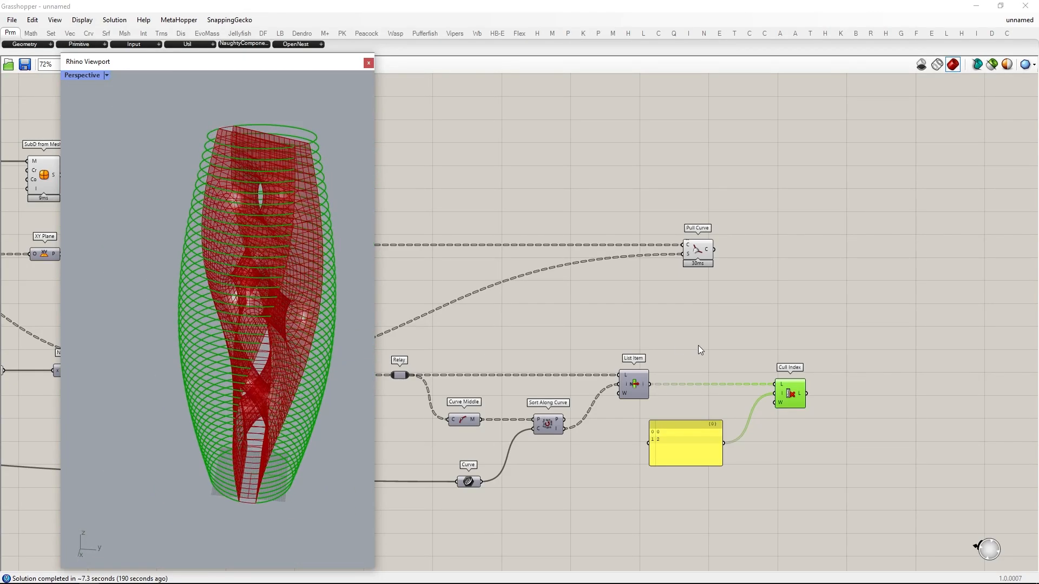
scroll(698, 345, "down", 1)
left_click_drag(695, 284, 774, 285)
Add a Merge component combining the Pull Curve output in D1 with the Cull Index output in D2.
scroll(852, 310, "up", 4)
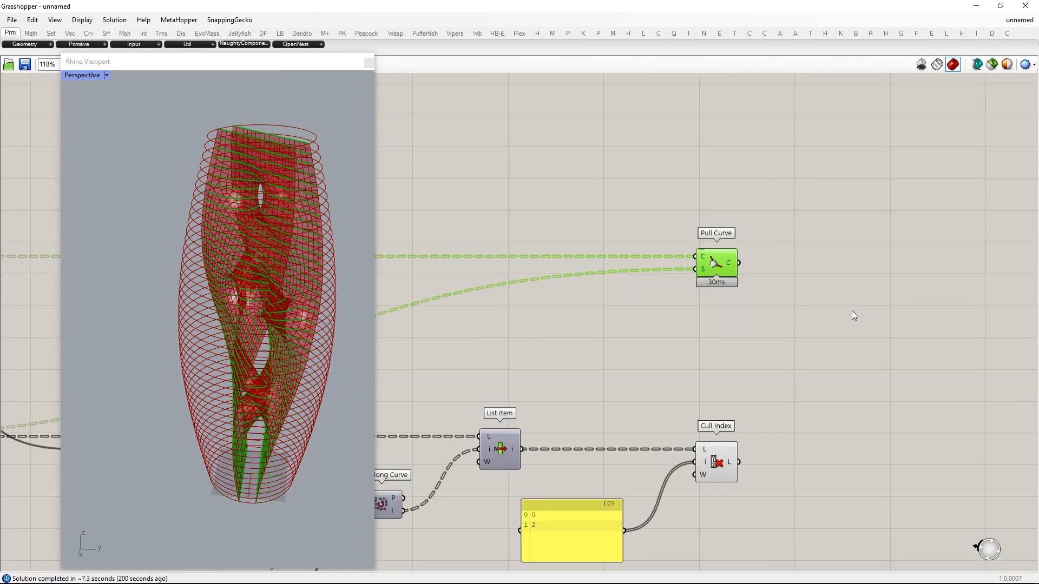
left_click(732, 290)
double_click(732, 290)
type("merge")
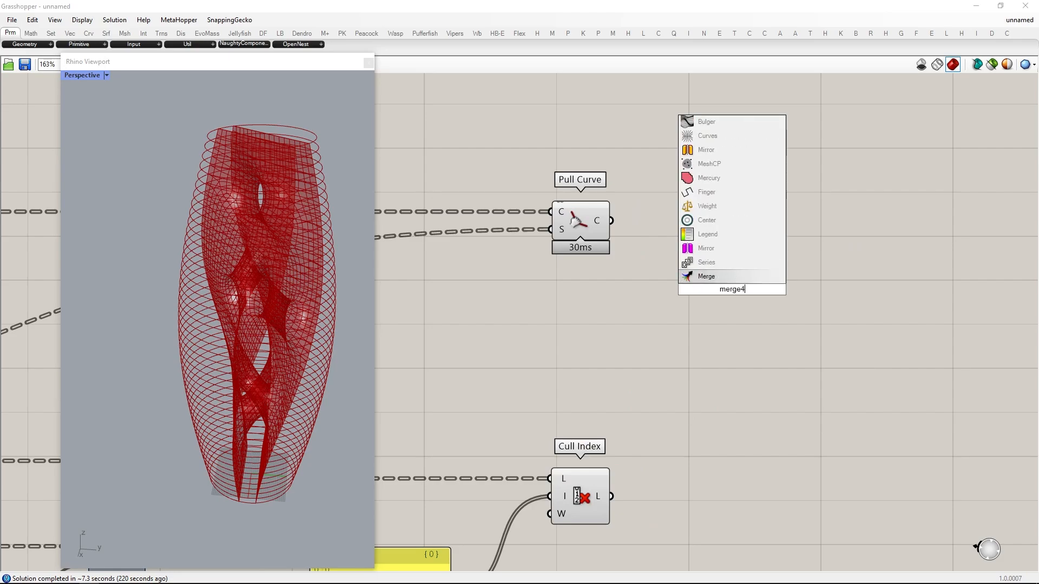
key("Return")
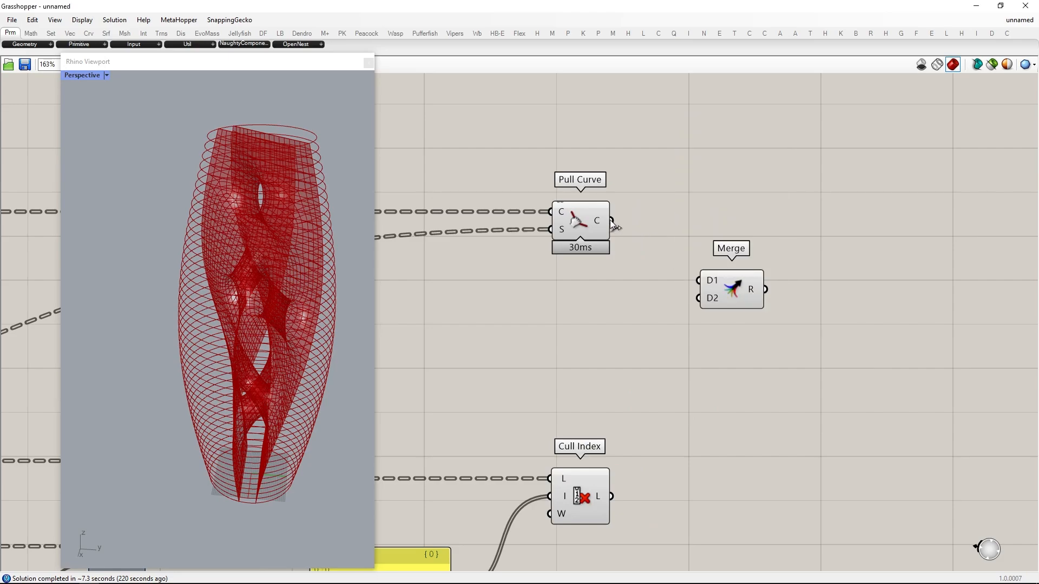
left_click_drag(658, 349, 696, 297)
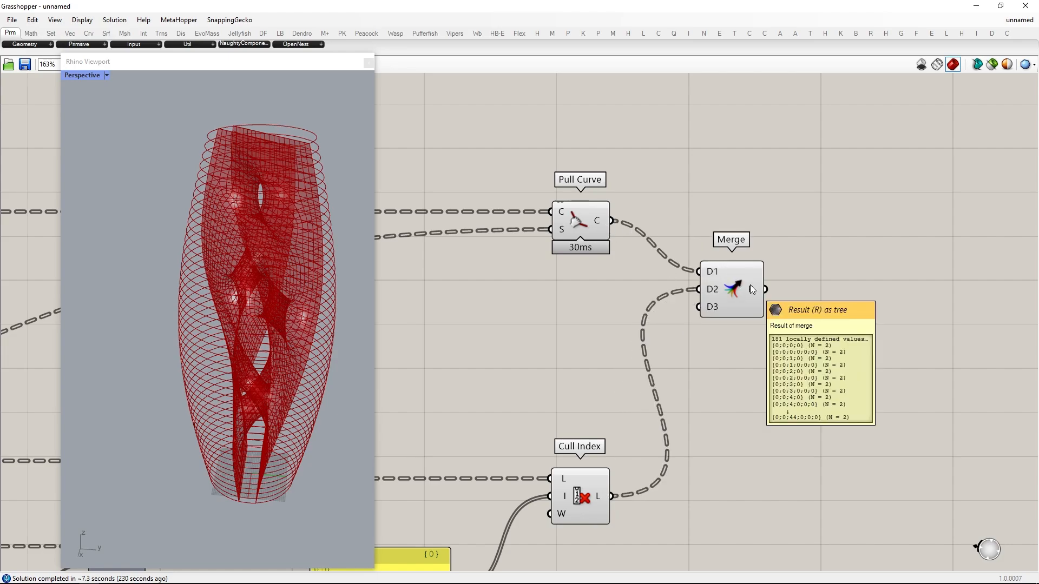
Simplify Merge's D1 and D2 inputs so both curve sets share the same tree paths.
left_click_drag(750, 285, 762, 273)
right_click(742, 258)
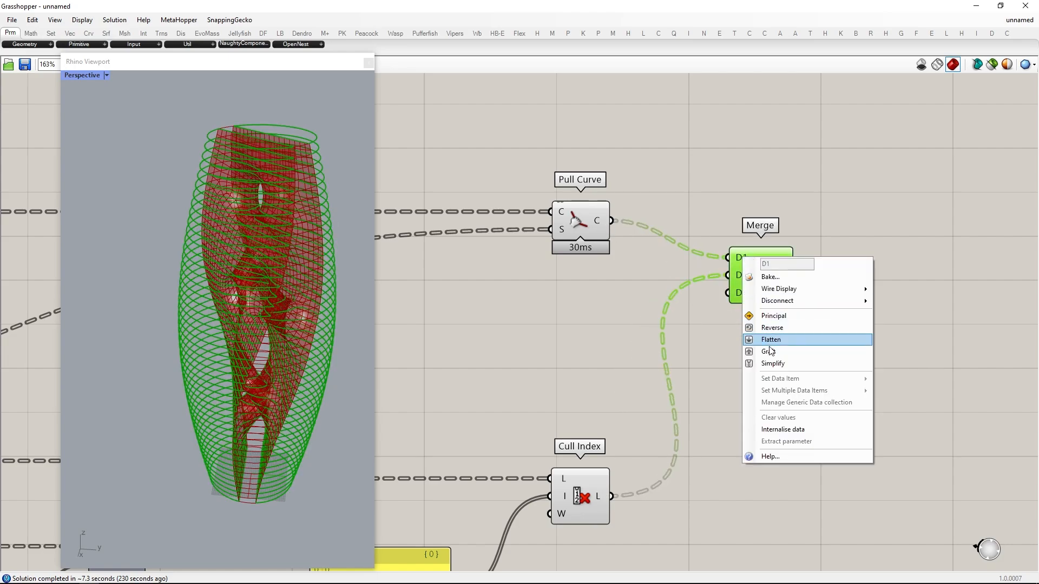
left_click(771, 363)
right_click(740, 276)
left_click(775, 384)
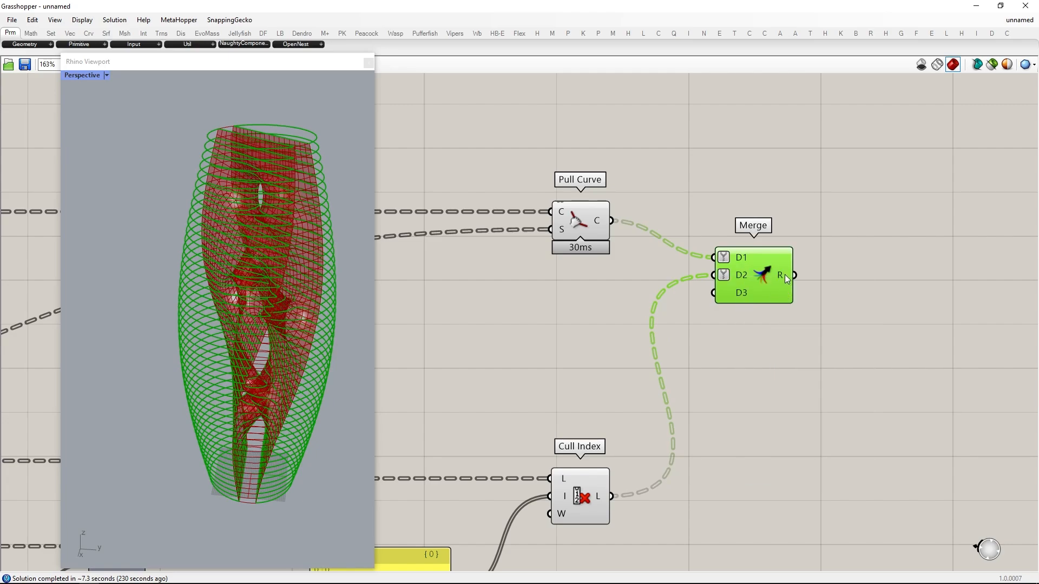
left_click_drag(749, 281, 800, 240)
scroll(800, 240, "down", 3)
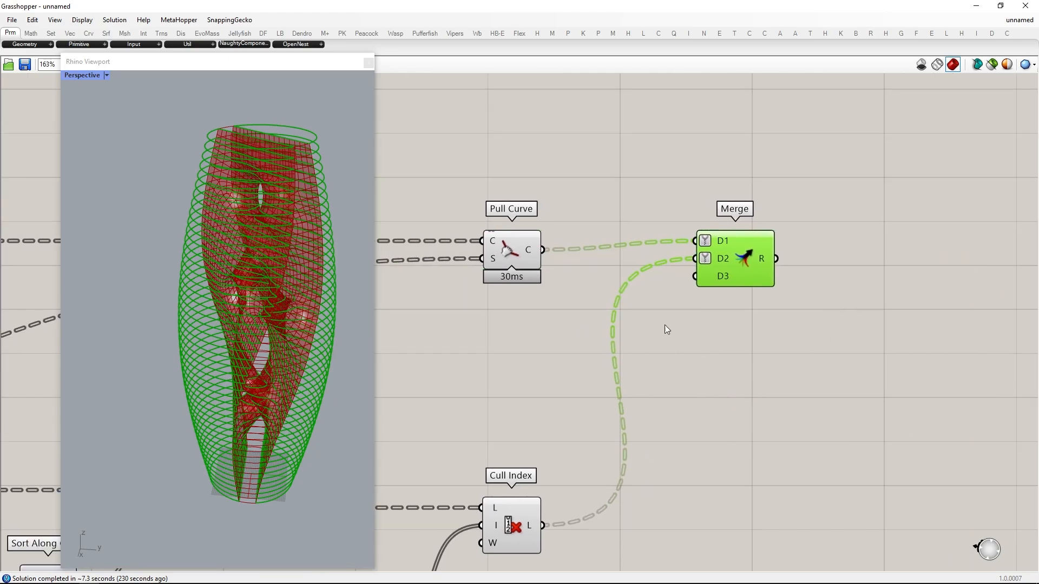
Add a Boundary Surfaces component and feed its edges from Merge's result.
double_click(800, 297)
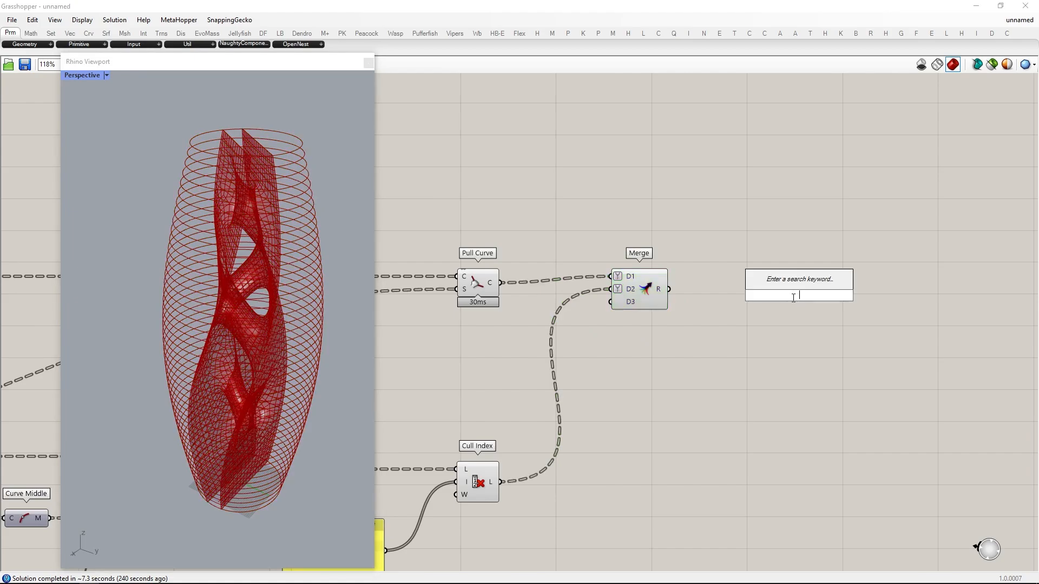
type("planar surface")
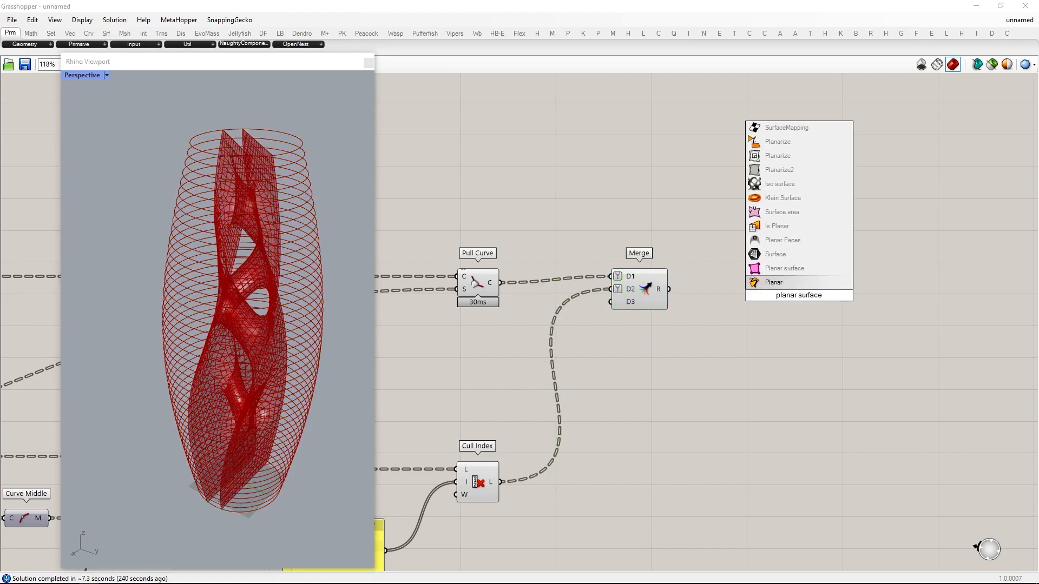
double_click(803, 331)
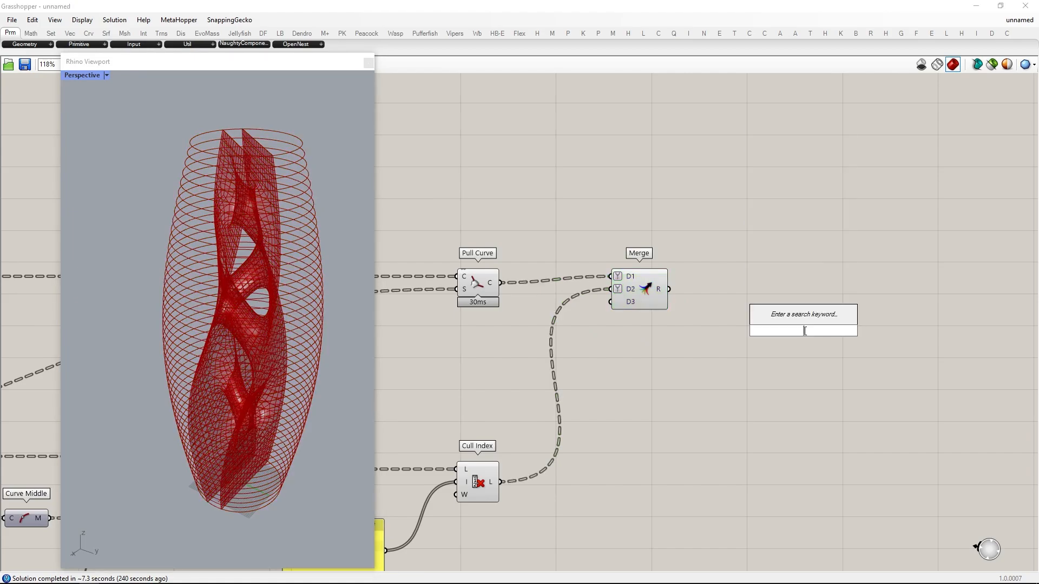
type("boundary")
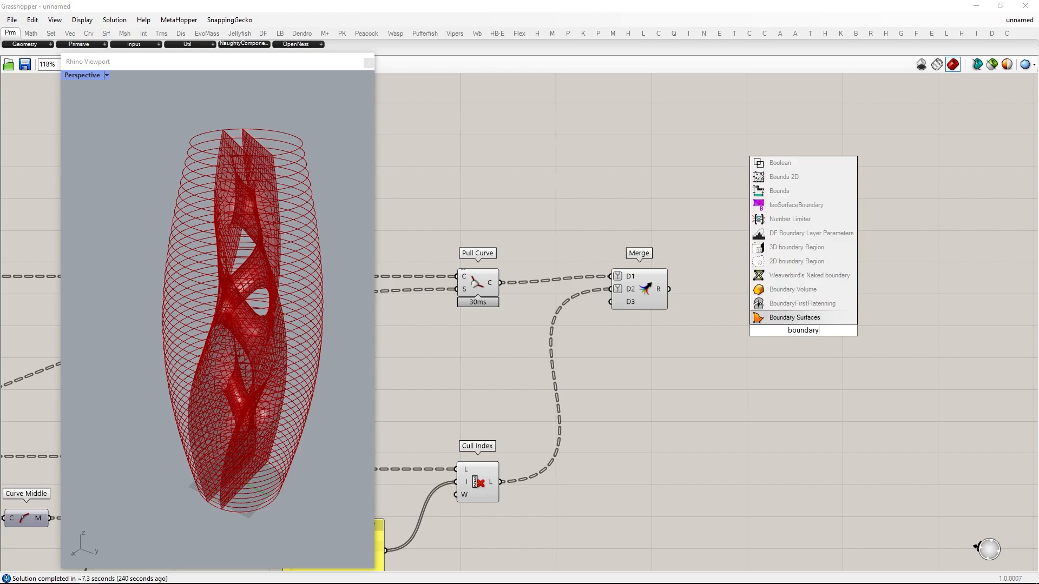
type(" surface")
key("Return")
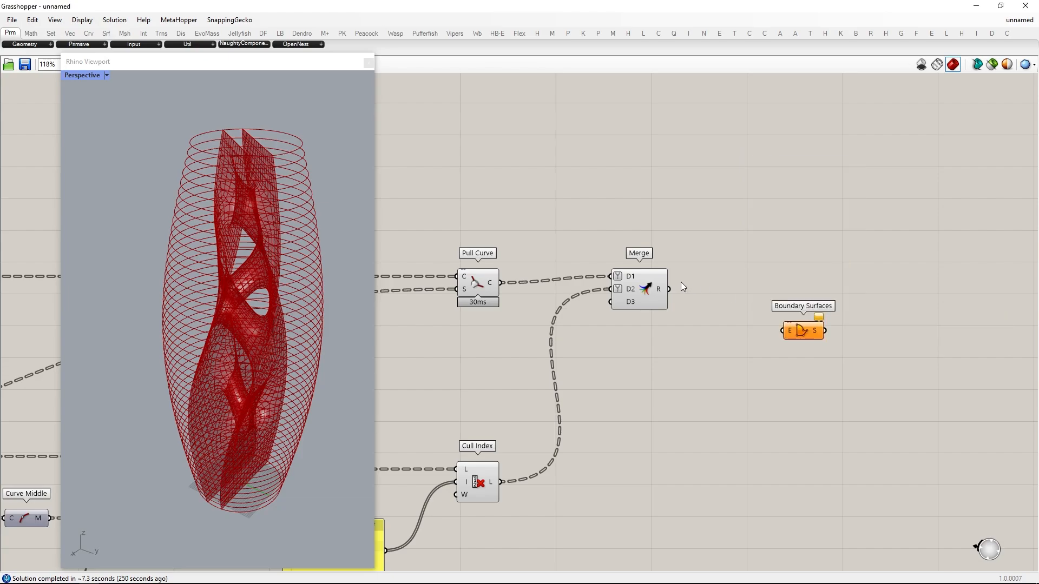
left_click_drag(781, 318, 802, 291)
left_click_drag(647, 281, 670, 288)
left_click_drag(804, 290, 811, 297)
Turn off the preview of all components upstream of Boundary Surfaces, leaving only the floor surfaces displayed.
scroll(821, 345, "down", 3)
left_click_drag(744, 503, 527, 287)
middle_click(698, 288)
left_click(661, 267)
right_click_drag(252, 347, 278, 339)
scroll(795, 392, "down", 5)
left_click_drag(709, 460, 420, 314)
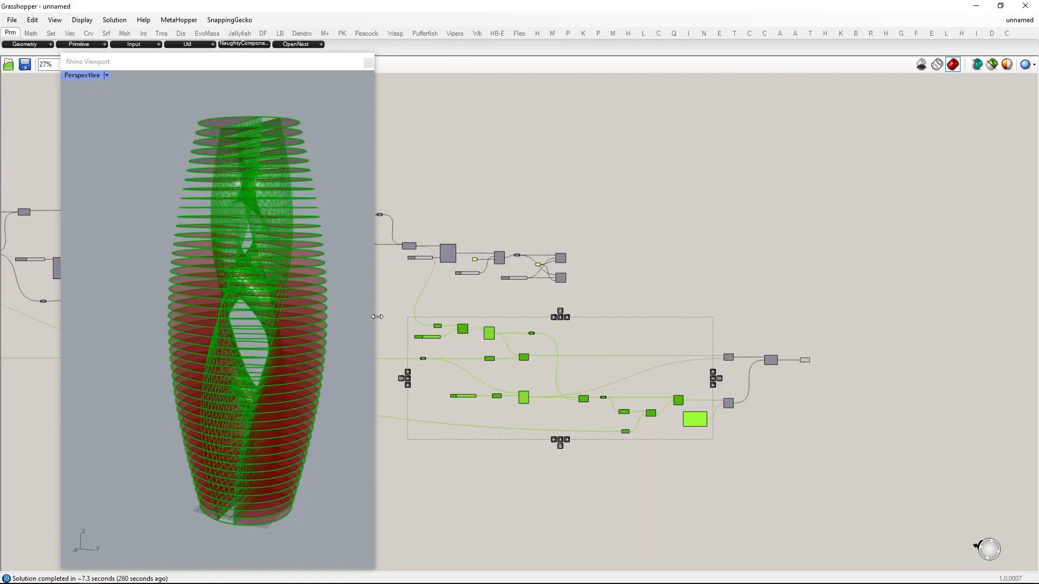
middle_click(569, 365)
right_click_drag(249, 373, 282, 374)
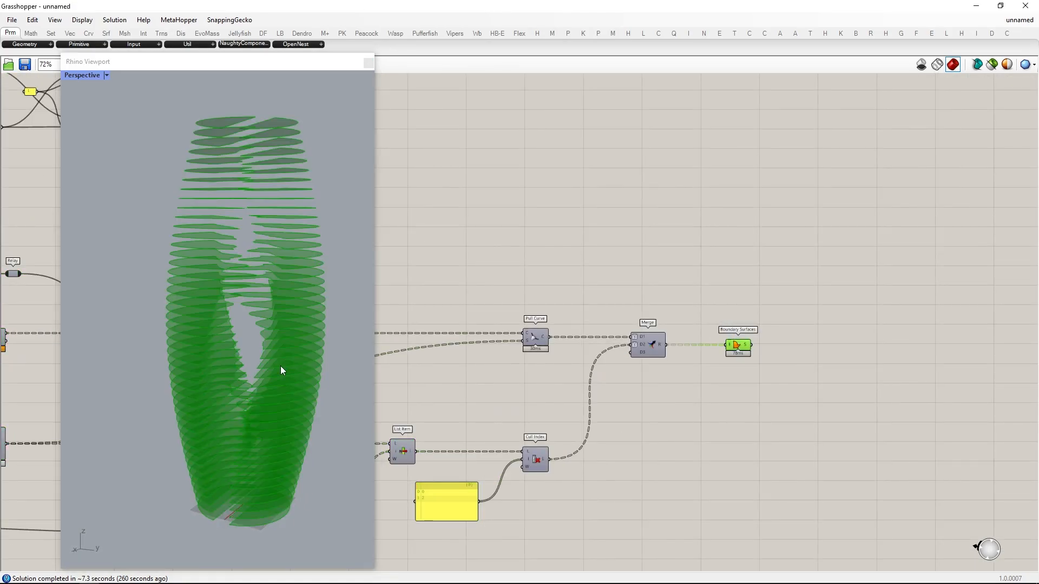
Add an Offset Surface component fed by the Boundary Surfaces output.
scroll(280, 366, "up", 3)
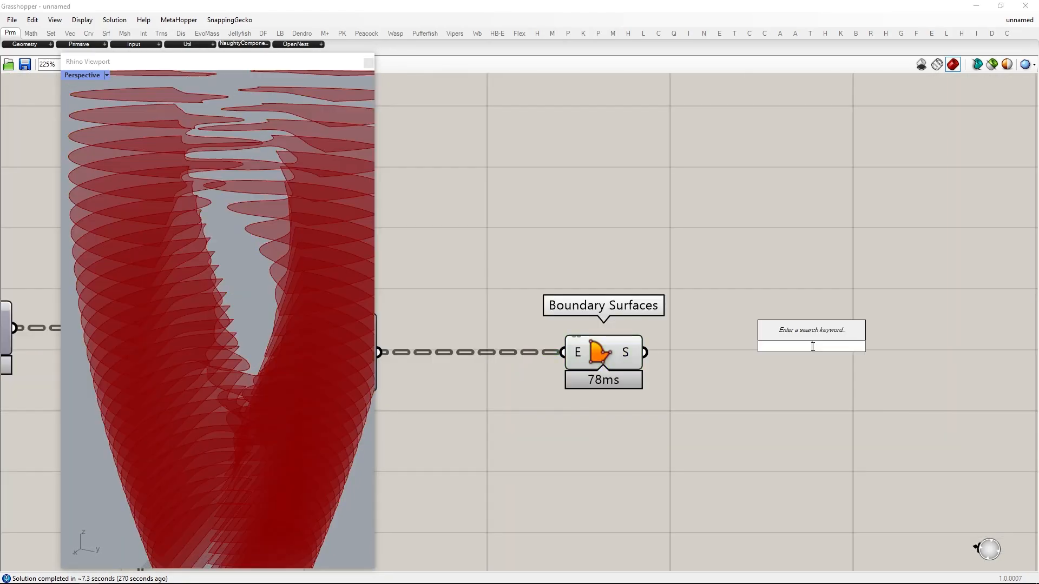
type("offset surface")
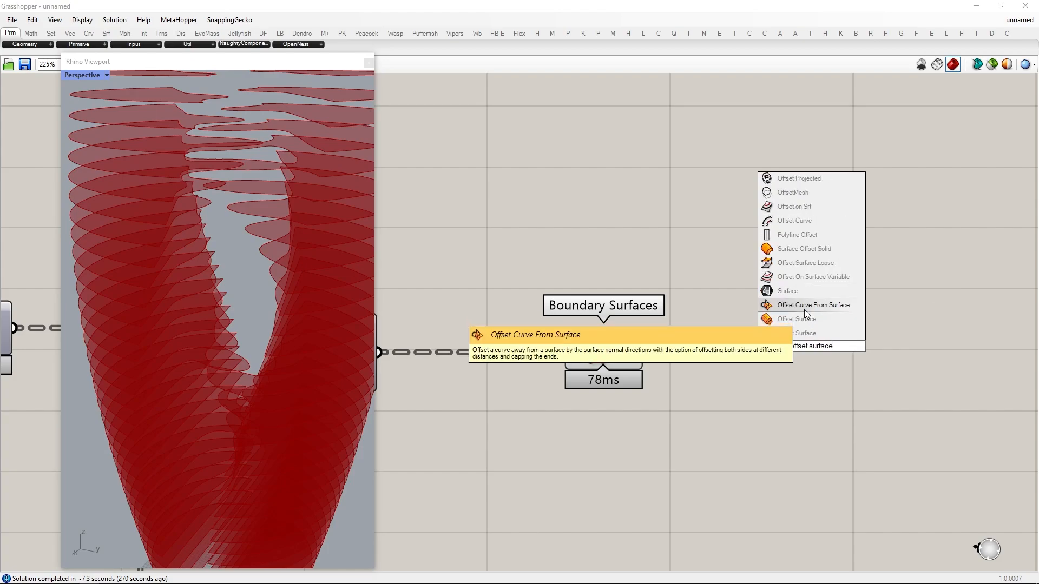
left_click(797, 333)
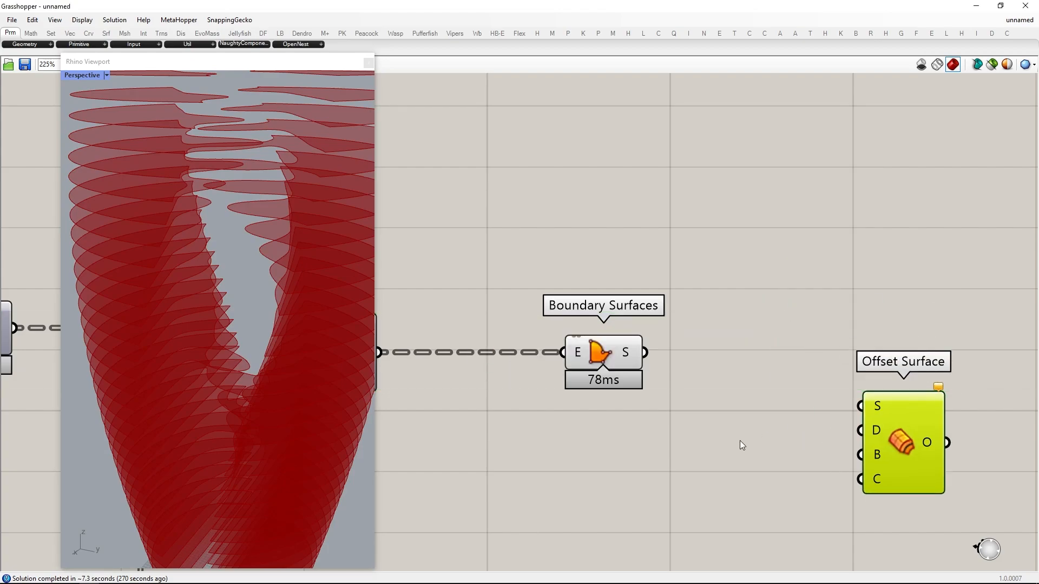
left_click_drag(645, 352, 823, 444)
left_click_drag(869, 398, 891, 406)
right_click_drag(232, 403, 276, 341)
Add a 1.2 slider driving Offset Surface's D input directly and its B input through a Negative component.
double_click(632, 511)
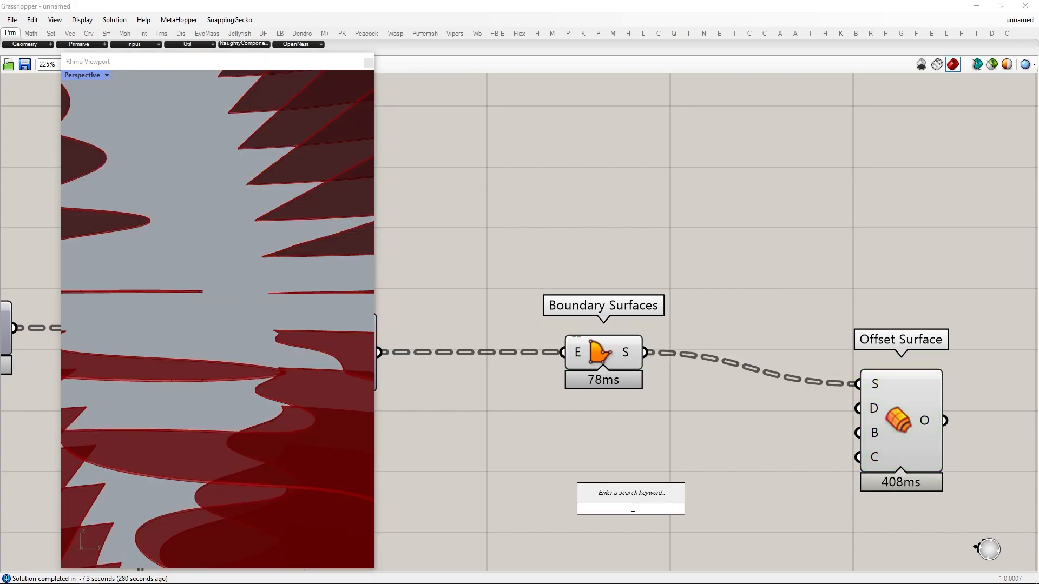
type("1.2")
key("Return")
left_click(563, 508)
double_click(704, 500)
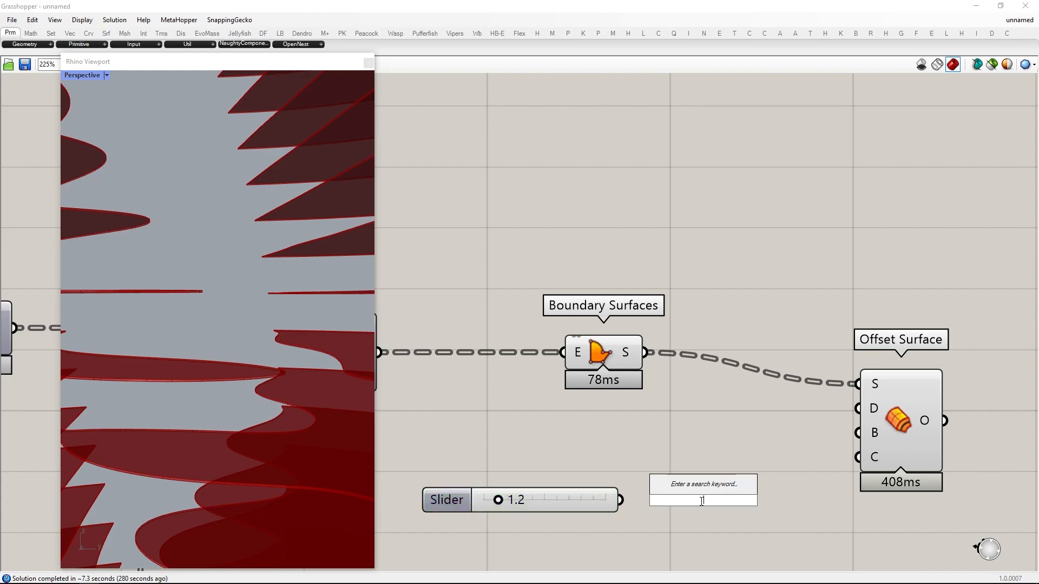
type("negative")
key("Return")
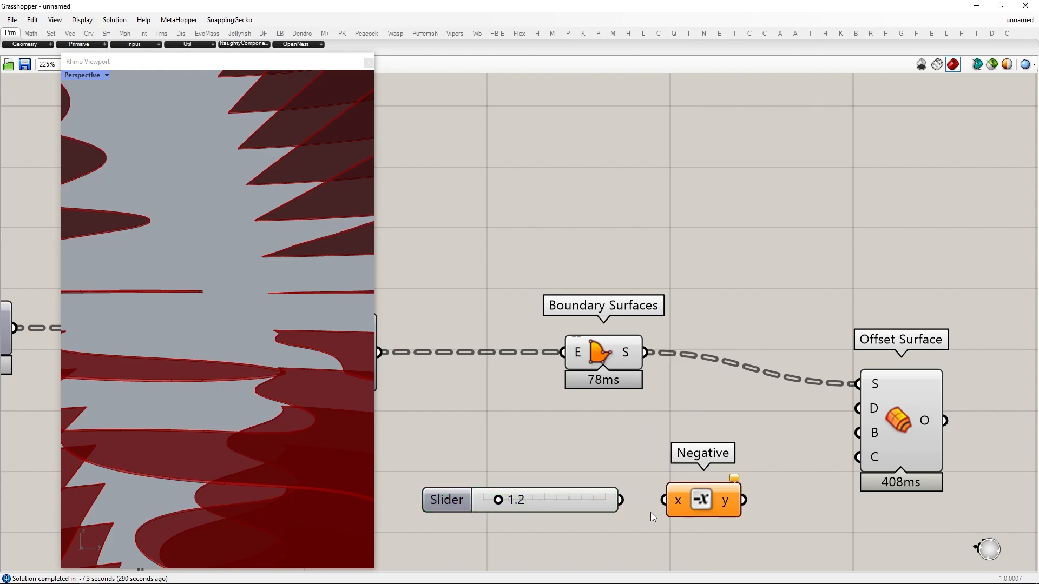
left_click_drag(620, 500, 579, 462)
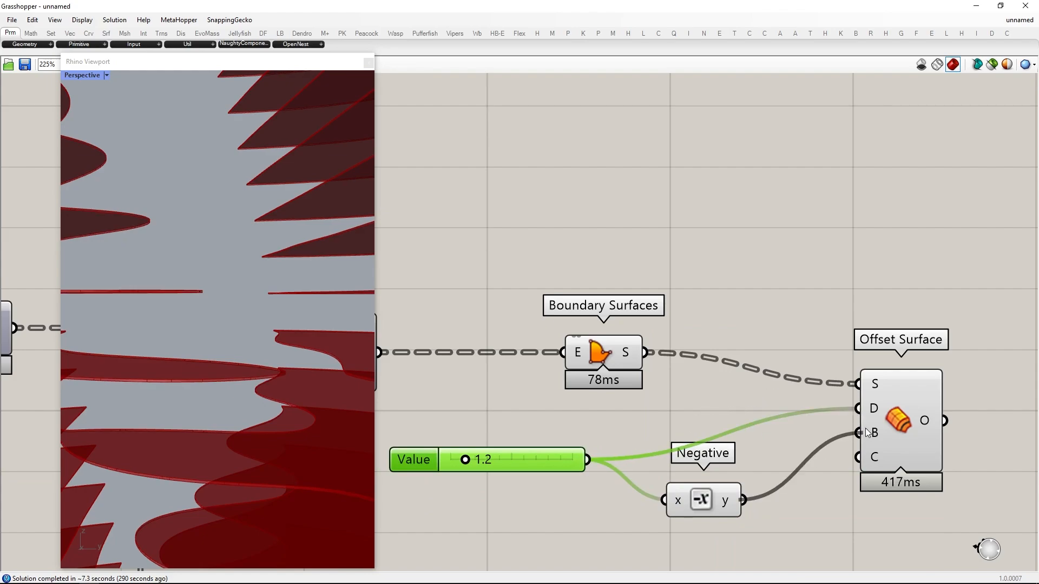
Turn off the preview of Merge and Boundary Surfaces and view the offset floor slabs over the whole tower.
scroll(881, 424, "down", 2)
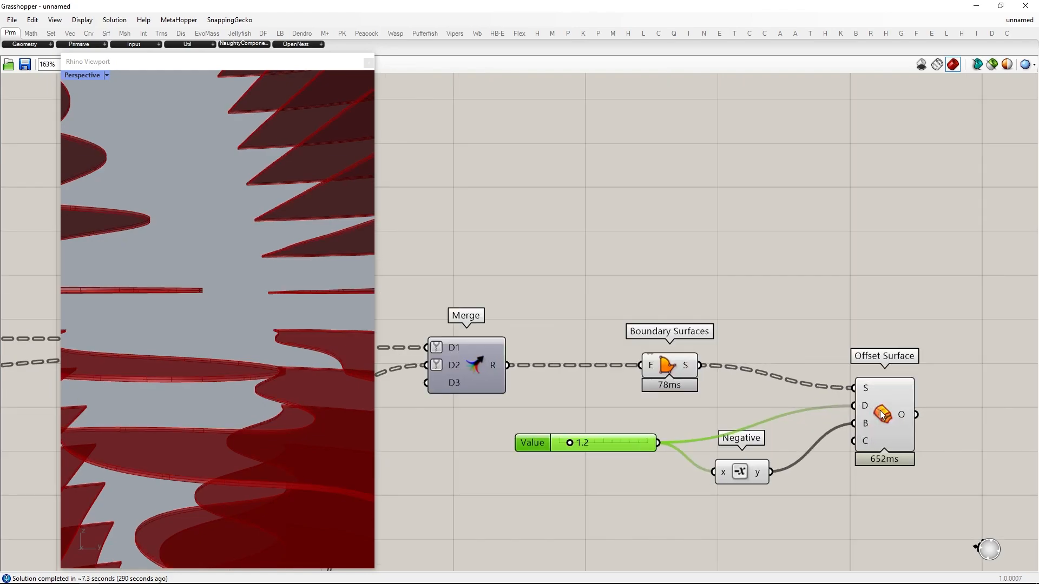
left_click(925, 400)
left_click_drag(924, 398, 932, 397)
left_click_drag(807, 532, 435, 313)
middle_click(615, 314)
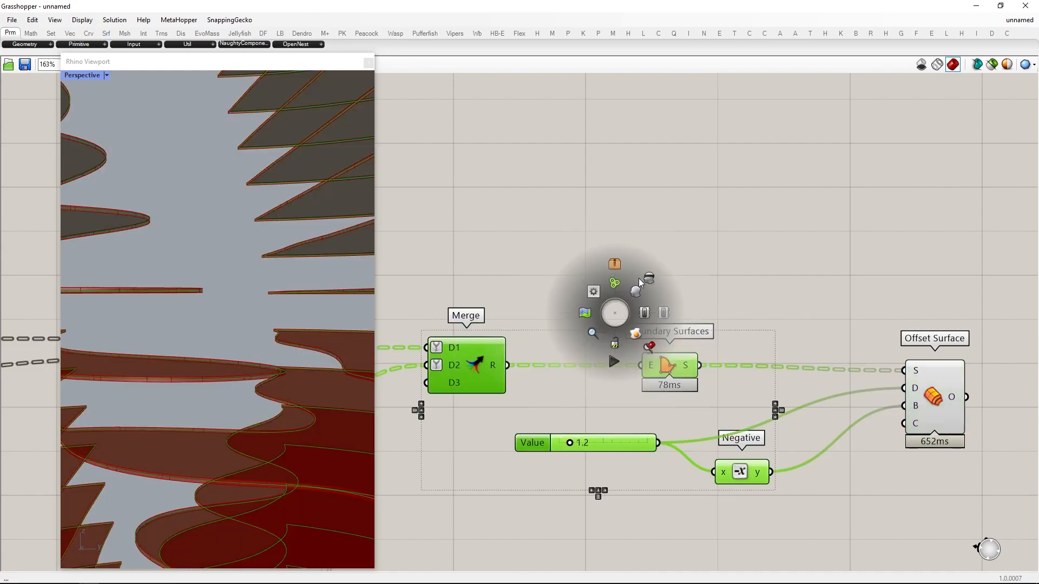
left_click(638, 287)
scroll(260, 292, "down", 8)
right_click_drag(258, 292, 264, 260)
scroll(254, 446, "down", 6)
scroll(858, 374, "down", 3)
left_click(880, 379)
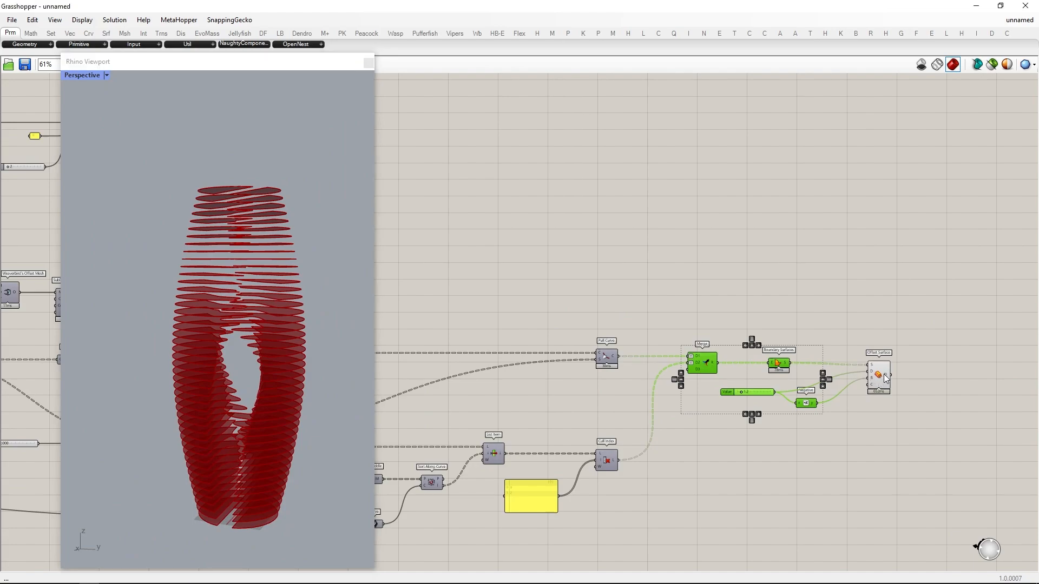
left_click(847, 442)
Move the nearest Picture Frame and Mesh Window group, with its relay, panel and slider, into vertical alignment with Offset Surface.
scroll(848, 441, "down", 5)
right_click_drag(643, 340, 750, 348)
scroll(676, 313, "up", 7)
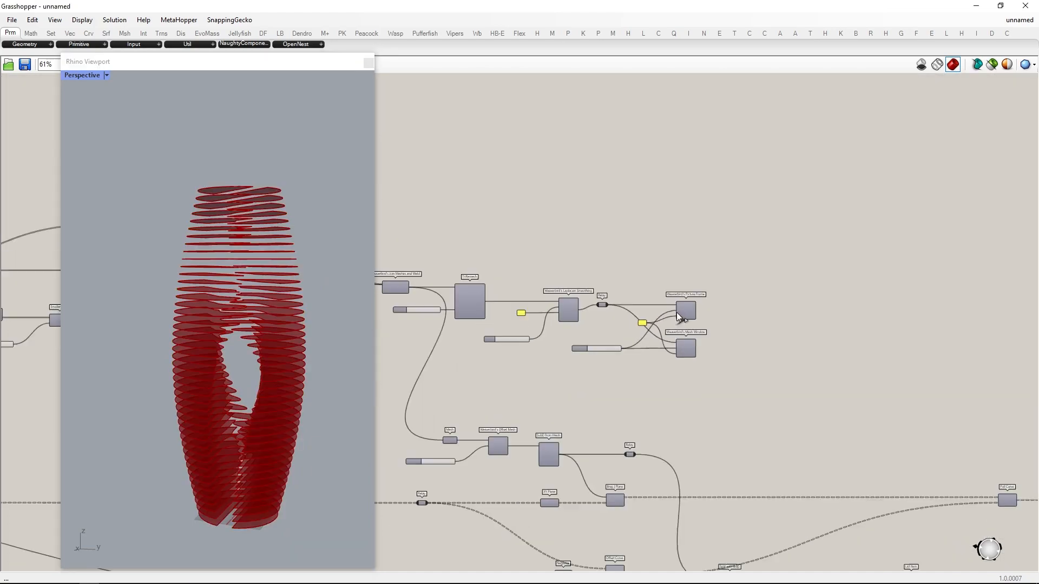
left_click_drag(754, 431, 452, 262)
scroll(453, 261, "down", 5)
left_click_drag(780, 293, 823, 293)
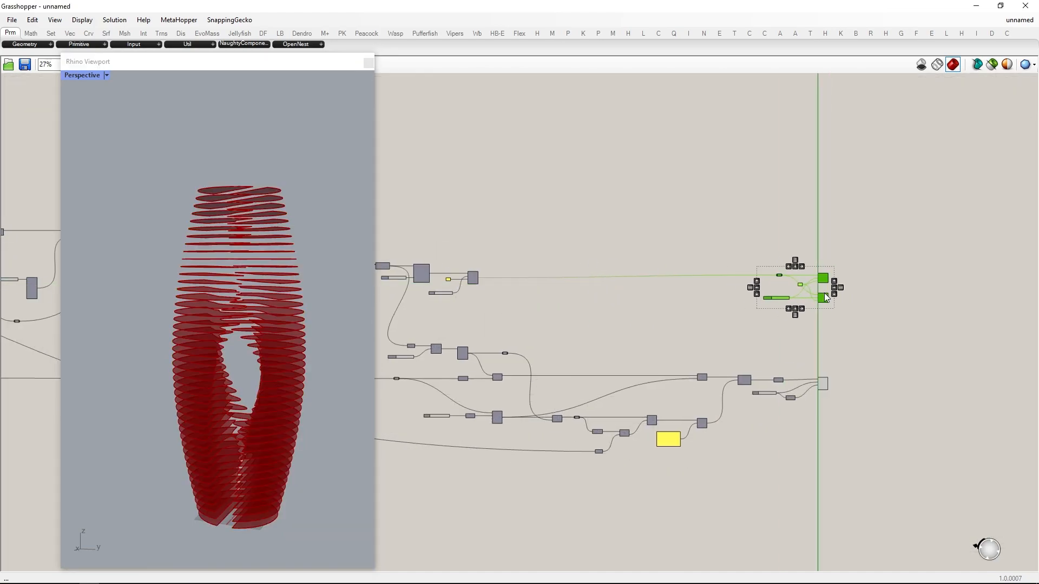
Turn on the preview of the moved Picture Frame and Mesh Window group and view it with the floor slabs.
scroll(823, 293, "up", 5)
middle_click(800, 267)
left_click(825, 267)
left_click(860, 364)
scroll(232, 329, "up", 8)
mouse_move(268, 320)
right_mouse_down()
mouse_move(232, 329)
mouse_move(265, 323)
right_mouse_up()
scroll(660, 345, "down", 5)
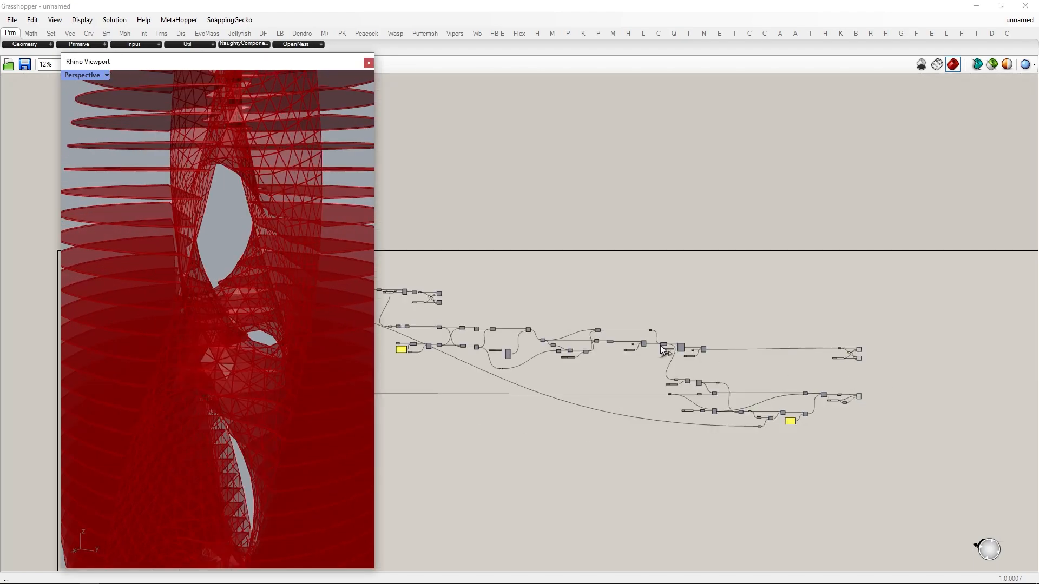
Move the remaining upstream Picture Frame and Mesh Window group across the canvas to line up with the other final outputs.
scroll(660, 345, "up", 4)
left_click_drag(765, 422, 590, 314)
scroll(601, 298, "up", 3)
left_click_drag(589, 354, 823, 343)
scroll(589, 356, "down", 8)
left_click(666, 408)
scroll(667, 409, "up", 10)
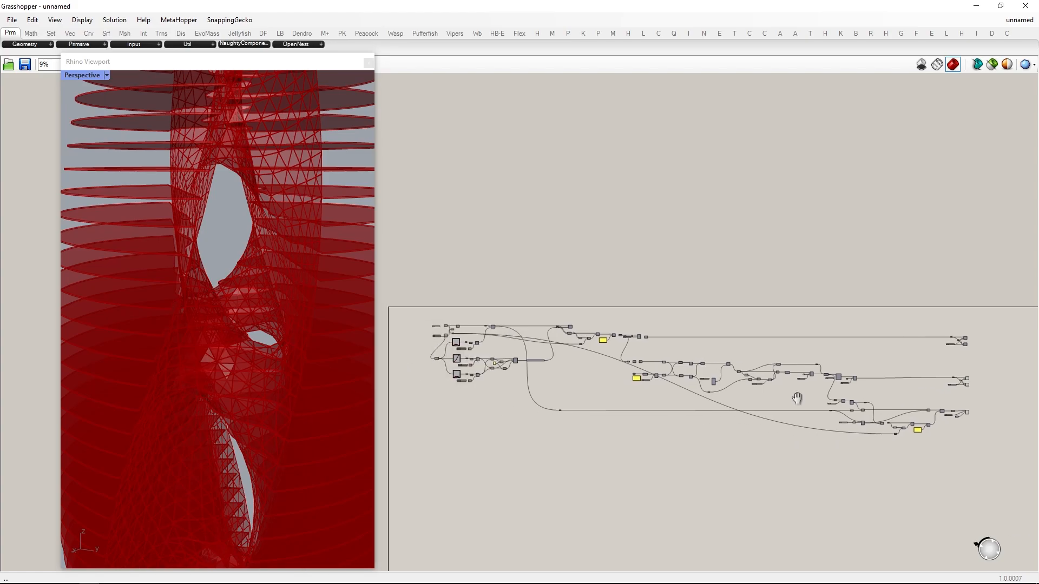
scroll(236, 299, "down", 5)
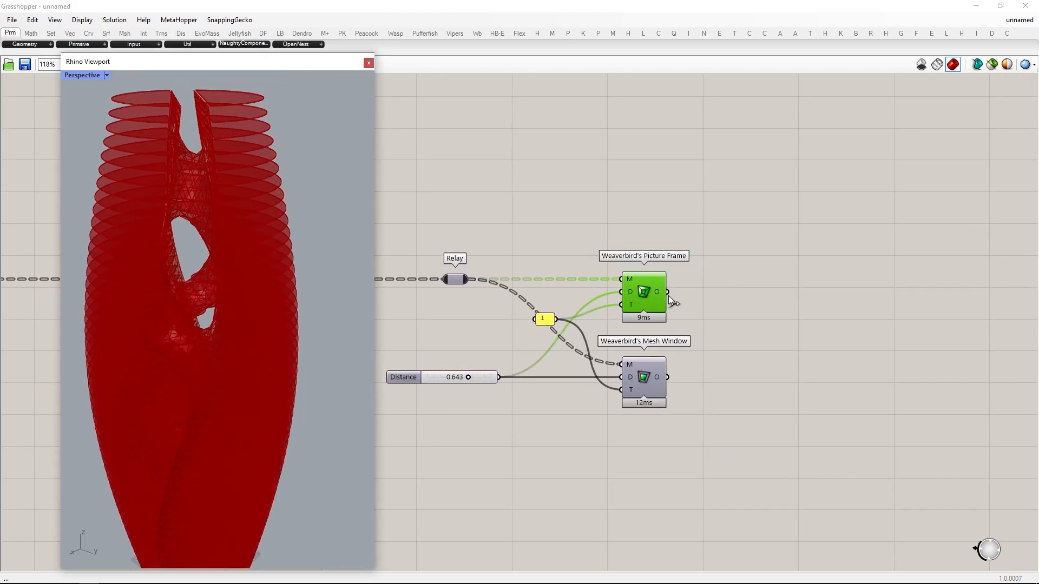
Turn on the preview of this group's Weaverbird's Picture Frame and Mesh Window, and inspect the tower facade.
middle_click(624, 319)
left_click(577, 309)
scroll(286, 379, "up", 4)
right_click_drag(275, 375, 295, 374)
scroll(295, 374, "down", 2)
scroll(694, 347, "down", 2)
left_click(668, 336)
middle_click(668, 336)
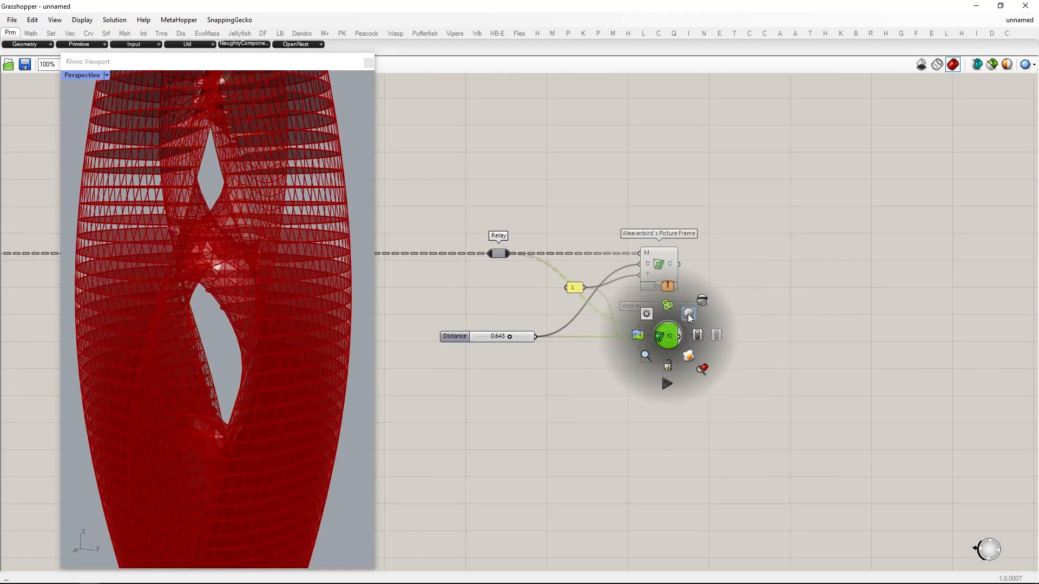
left_click(646, 314)
scroll(225, 332, "up", 4)
right_click_drag(225, 331, 270, 326)
scroll(270, 327, "down", 4)
scroll(716, 412, "down", 6)
Bake the Weaverbird's Picture Frame driven by the 0.828 distance slider with the default attributes.
scroll(716, 516, "up", 6)
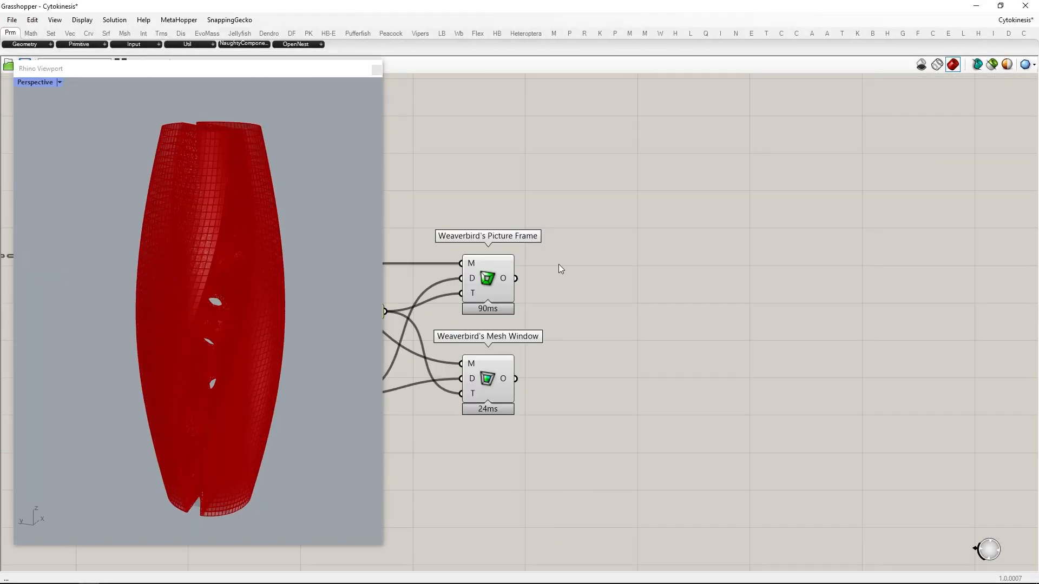
right_click_drag(559, 264, 739, 176)
left_click(660, 192)
right_click(666, 189)
left_click(693, 232)
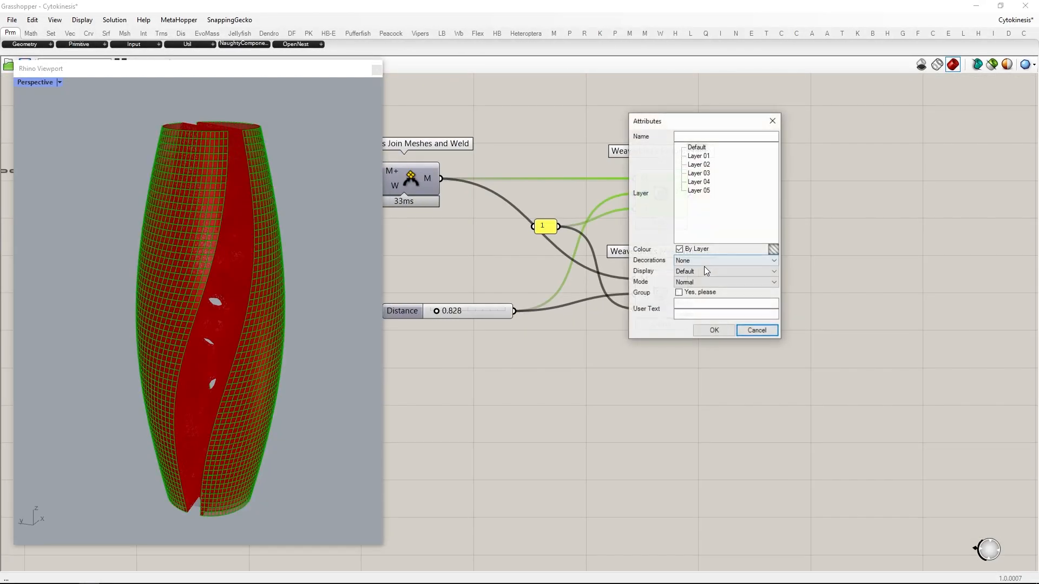
left_click(715, 330)
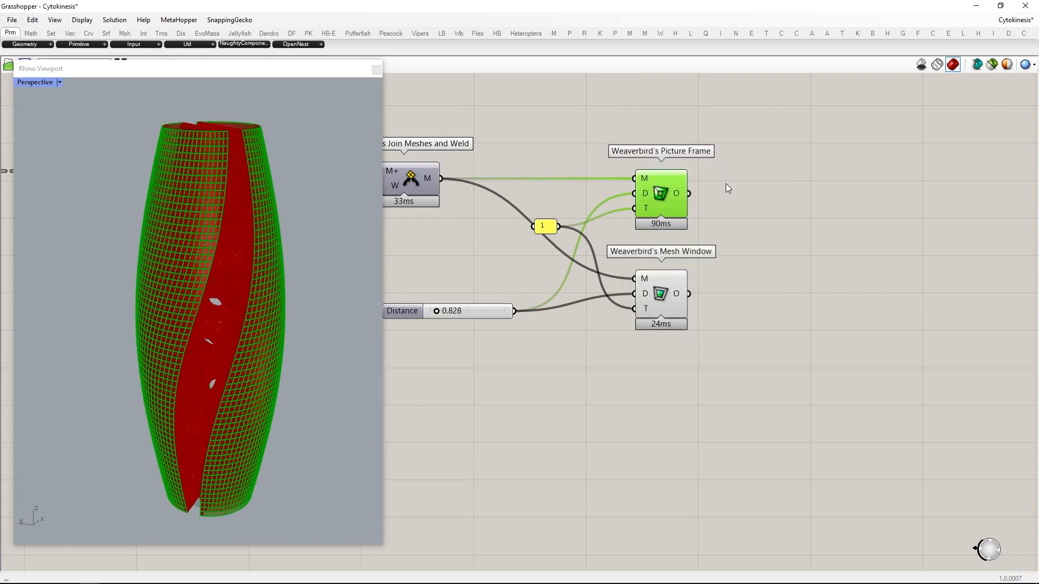
Bake the Weaverbird's Mesh Window below the just-baked frame with the default attributes.
scroll(726, 183, "down", 4)
scroll(701, 236, "up", 4)
right_click(707, 190)
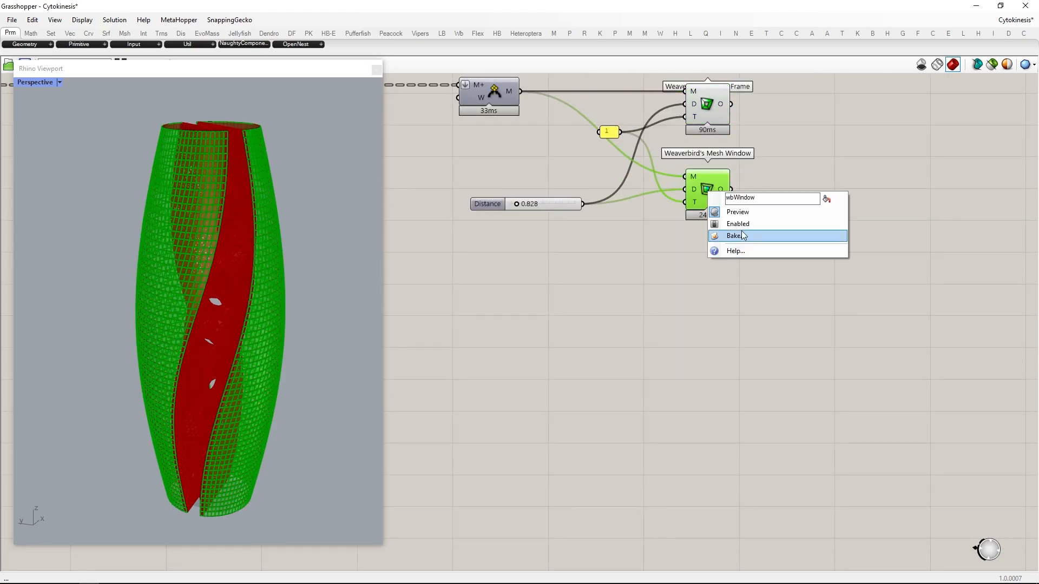
left_click(735, 236)
left_click(749, 333)
Bake the Picture Frame and Mesh Window of the group driven by the 1.393 distance slider.
scroll(716, 420, "down", 3)
scroll(732, 307, "up", 2)
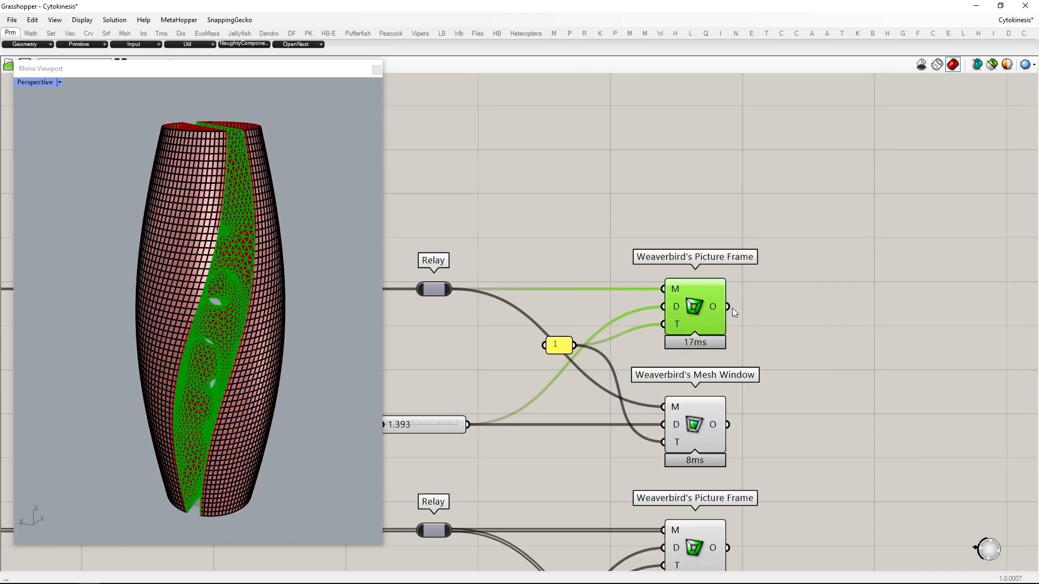
right_click(695, 314)
left_click(723, 359)
left_click(739, 456)
scroll(711, 406, "down", 2)
scroll(711, 405, "up", 2)
right_click(687, 201)
left_click(713, 246)
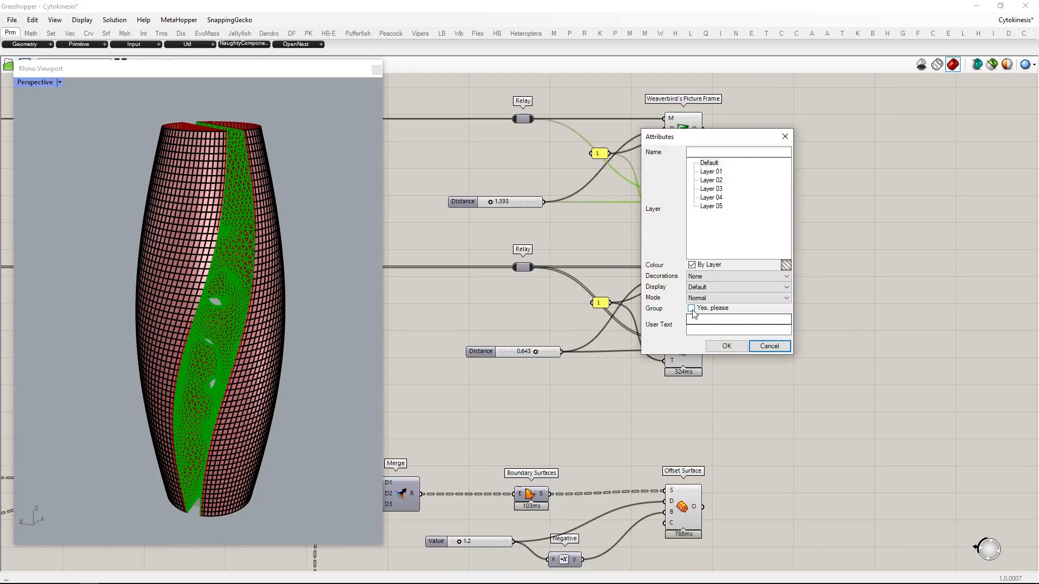
left_click(725, 343)
Bake the Picture Frame and Mesh Window of the 0.643 distance group, with the baked objects grouped.
right_click(687, 278)
left_click(715, 324)
left_click(688, 392)
left_click(721, 429)
right_click_drag(728, 339, 733, 247)
right_click(686, 252)
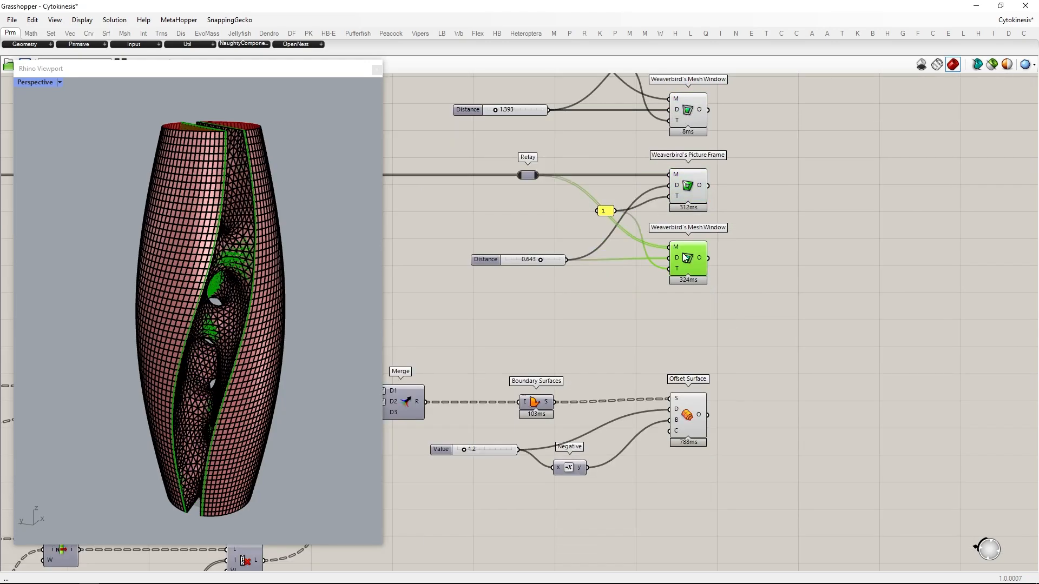
left_click(712, 296)
left_click(685, 364)
left_click(717, 401)
Bake the Offset Surface floor slabs with the default attributes.
right_click(689, 414)
left_click(714, 459)
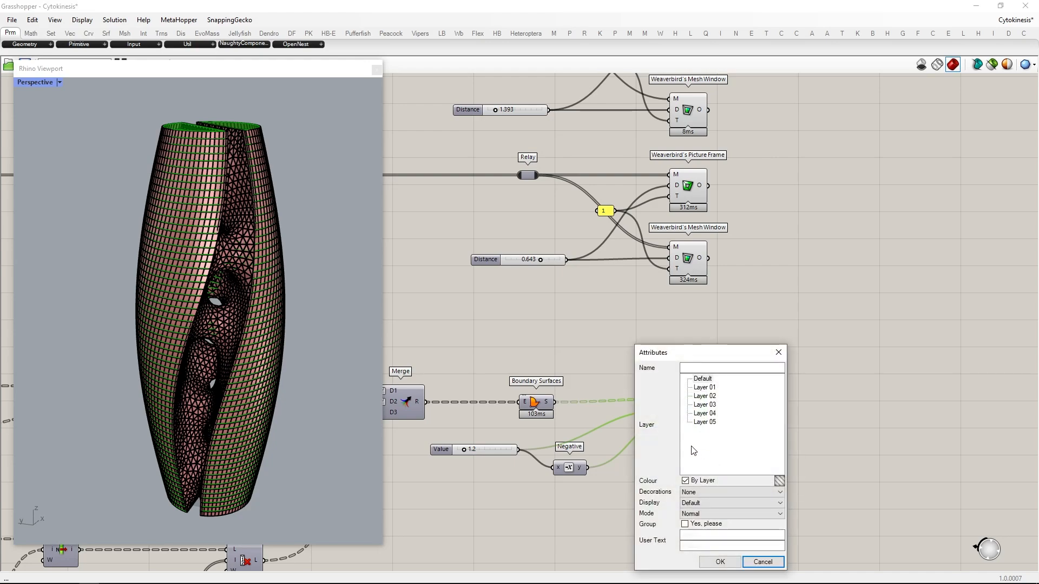
left_click(719, 563)
middle_click(786, 453)
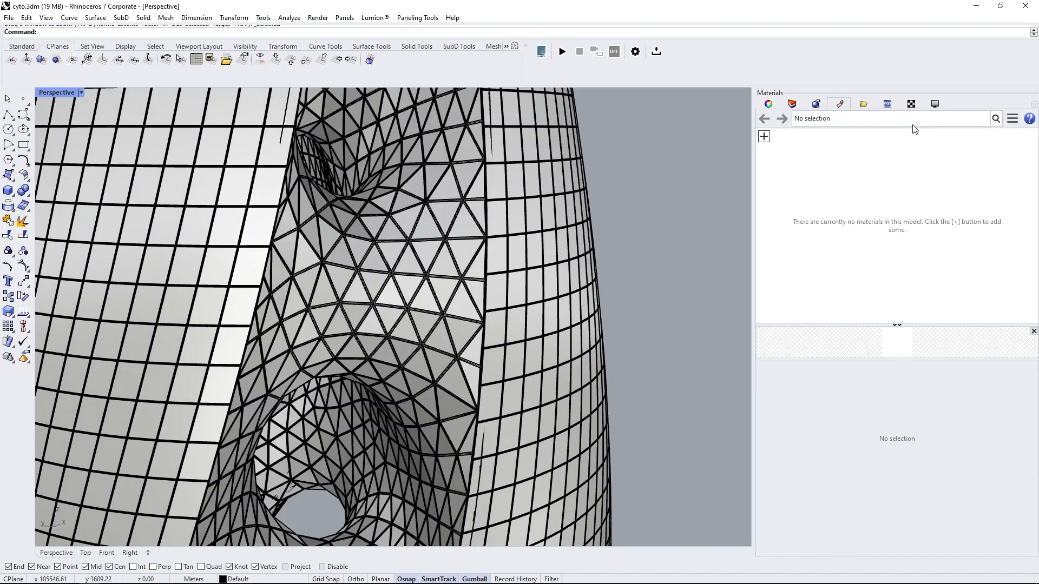
Switch to Rhino and create a new Plastic material for the baked model.
left_click(794, 108)
left_click(843, 105)
left_click(1007, 121)
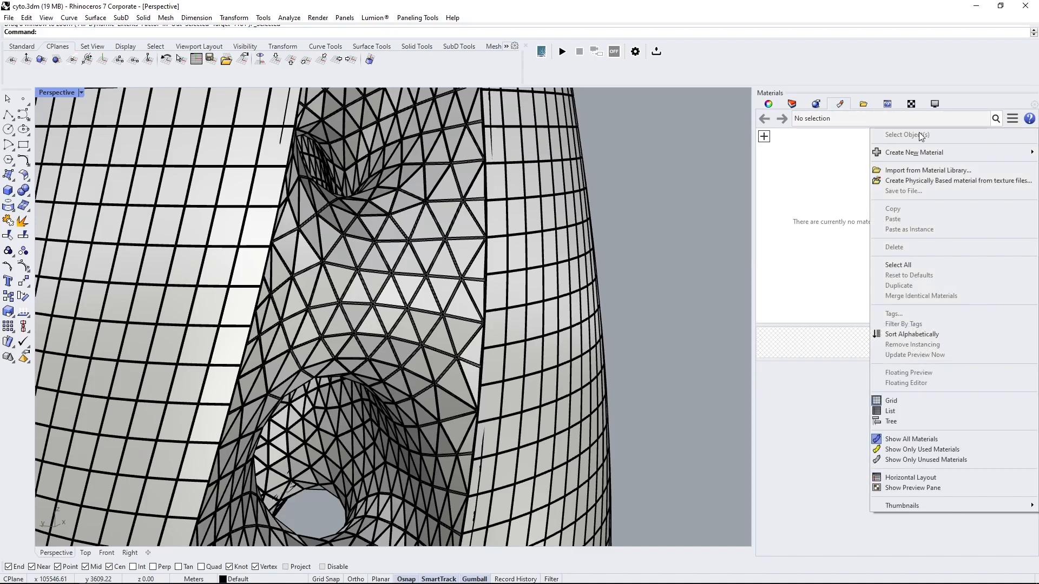
left_click(994, 126)
left_click(1010, 121)
mouse_move(920, 152)
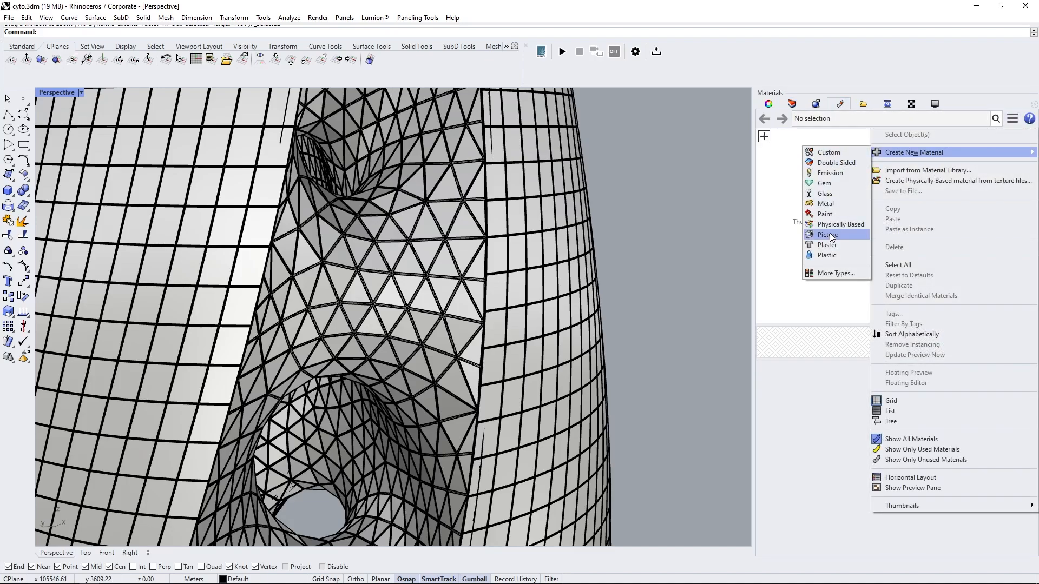
left_click(827, 254)
Assign the Plastic material to the quad window panels of the outer facade.
scroll(463, 282, "up", 5)
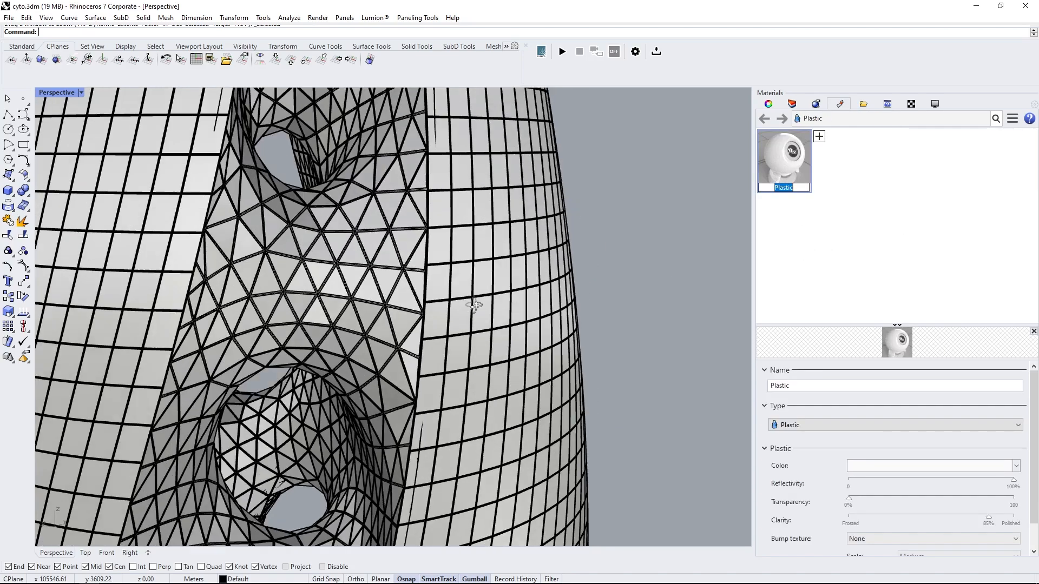
left_click(456, 272)
right_click(793, 148)
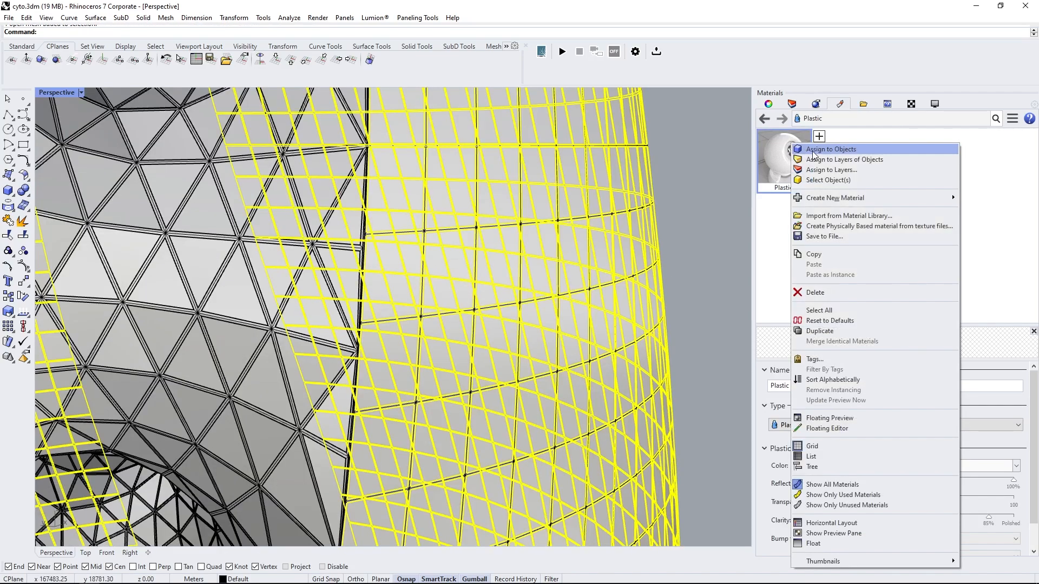
left_click(820, 155)
left_click(697, 235)
Set the Plastic material's color to a light blue of R 176, G 194, B 225.
left_click(918, 466)
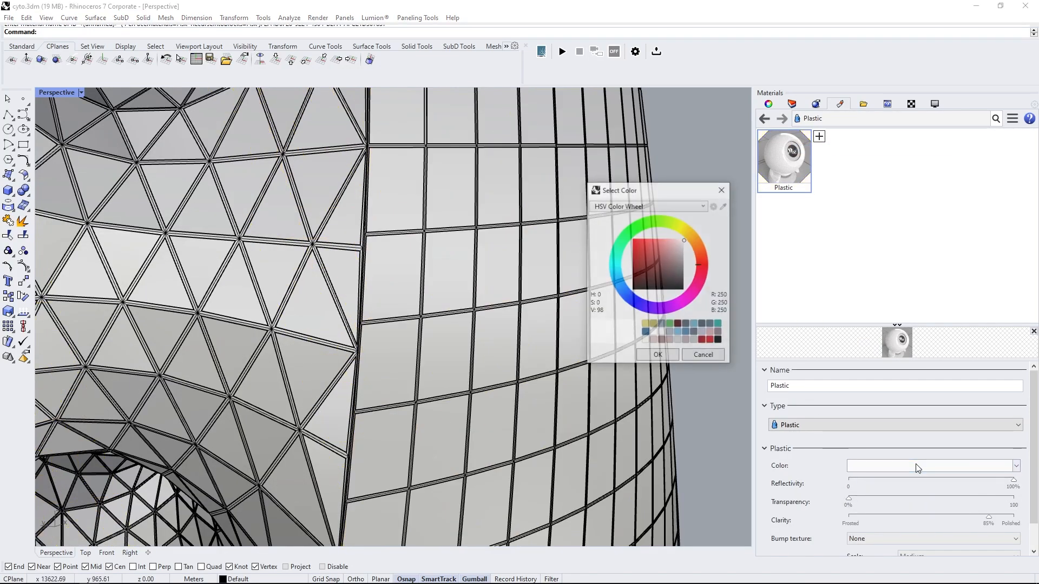
left_click(677, 246)
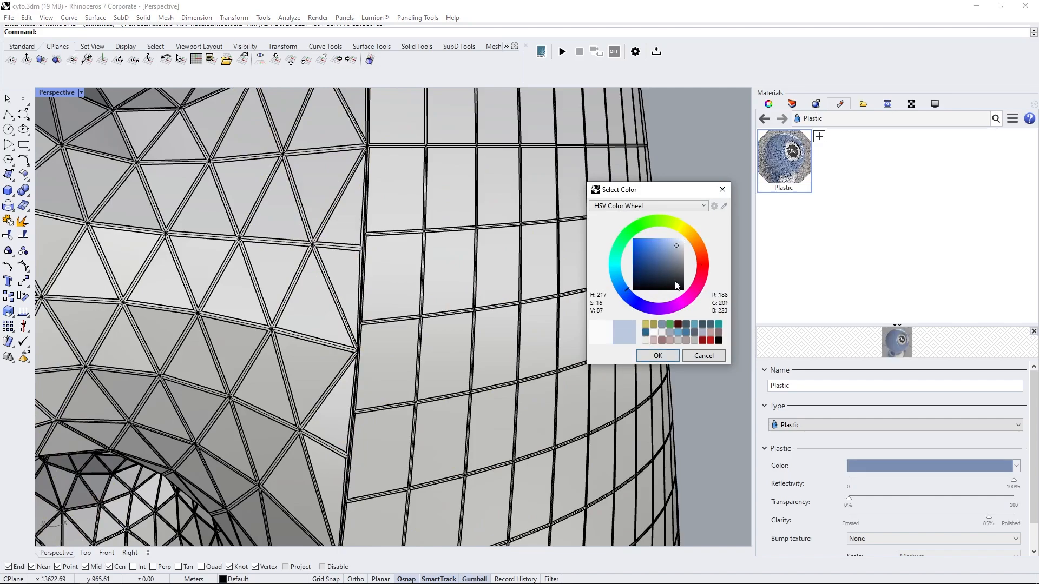
left_click_drag(664, 253, 672, 244)
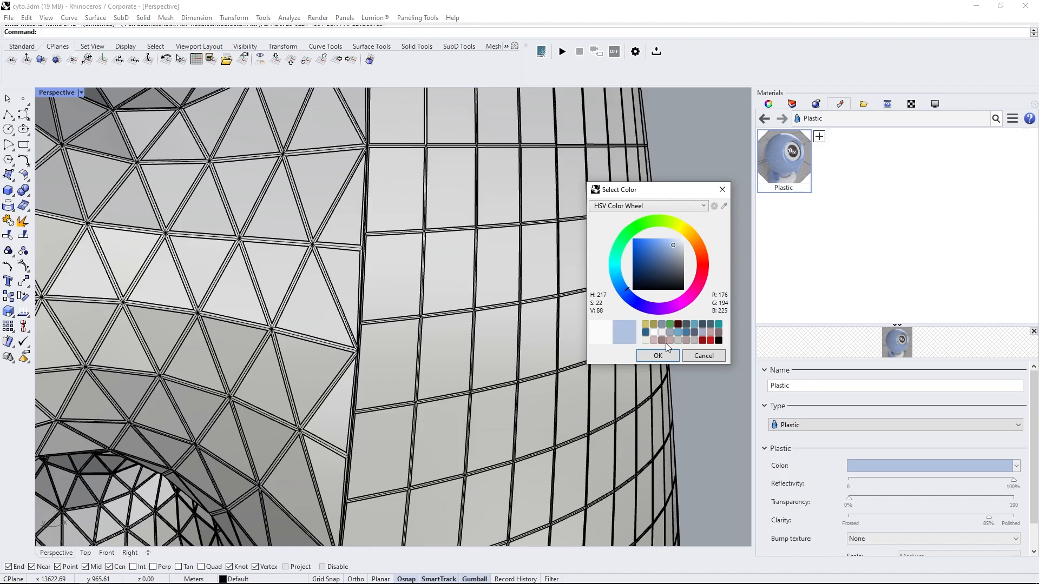
left_click(664, 358)
Set the Perspective viewport to Rendered display and frame the whole tower.
scroll(634, 270, "down", 3)
right_click_drag(574, 277, 600, 301)
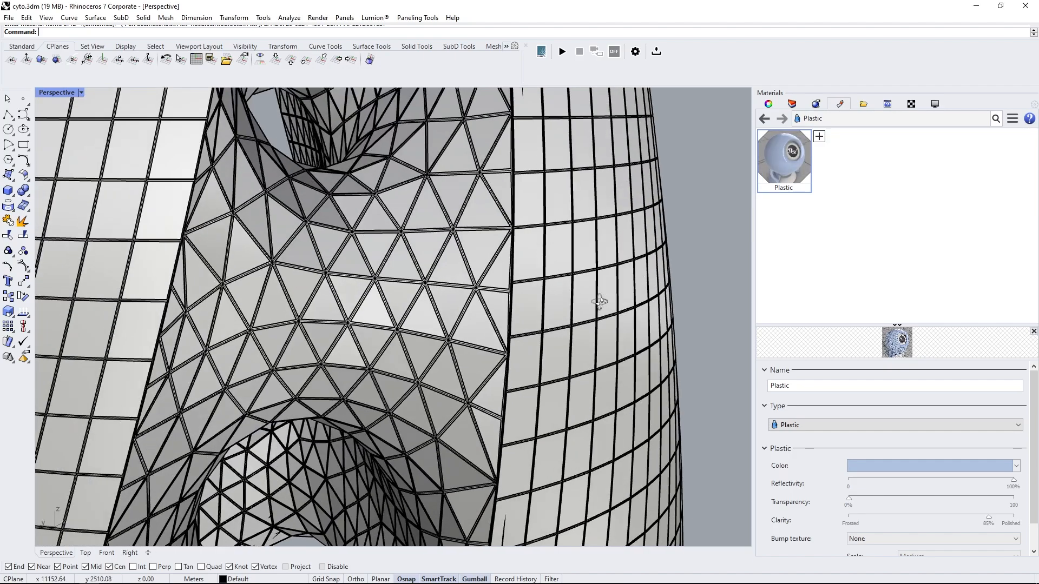
left_click(81, 92)
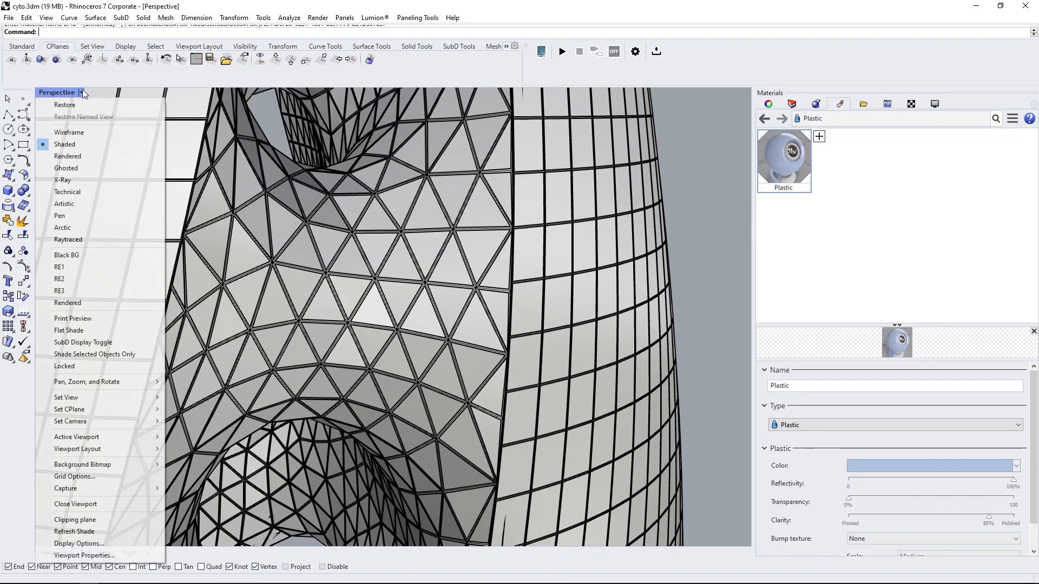
left_click(72, 156)
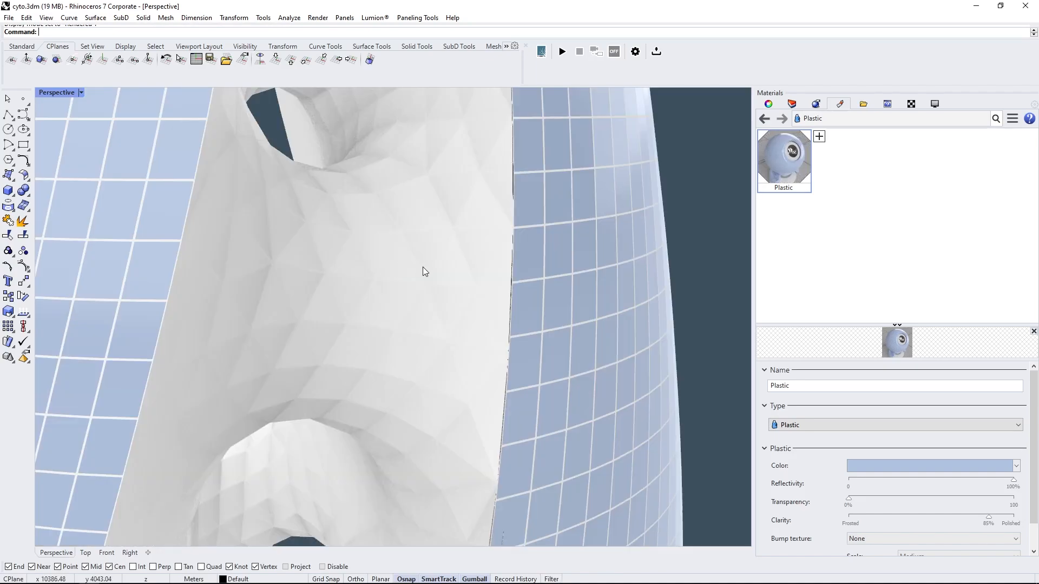
key("ctrl+a")
type("zs")
key("Return")
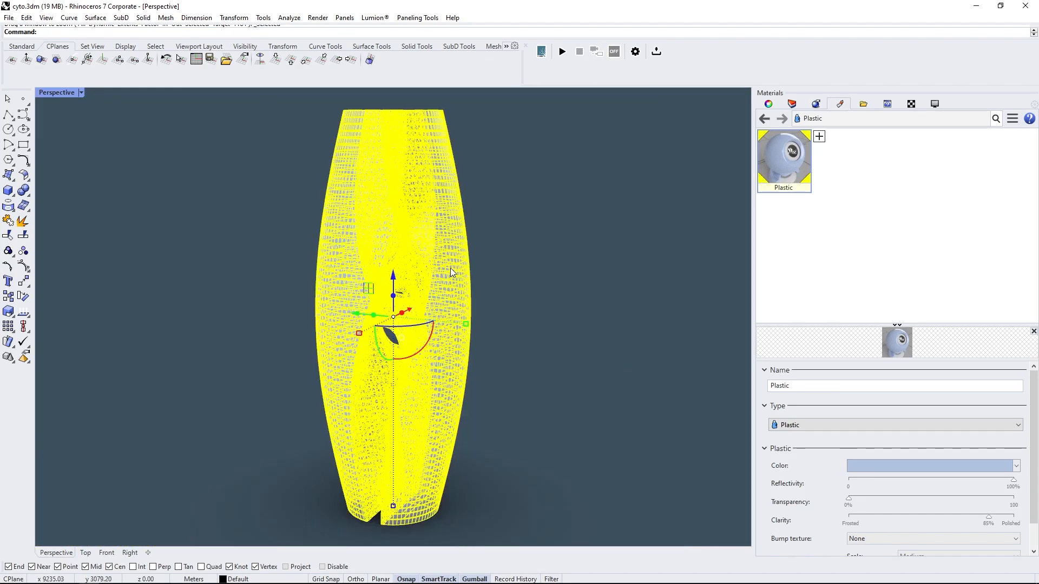
key("Escape")
Set the Plastic material's transparency to 50% and inspect the floor slabs through the facade panels.
scroll(431, 300, "up", 10)
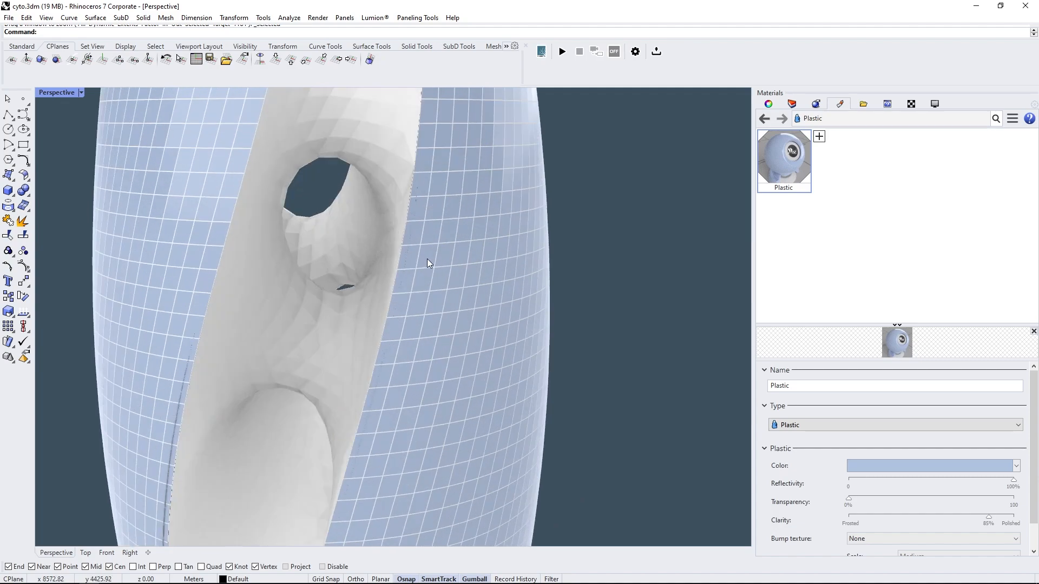
scroll(459, 272, "up", 2)
left_click_drag(849, 498, 935, 507)
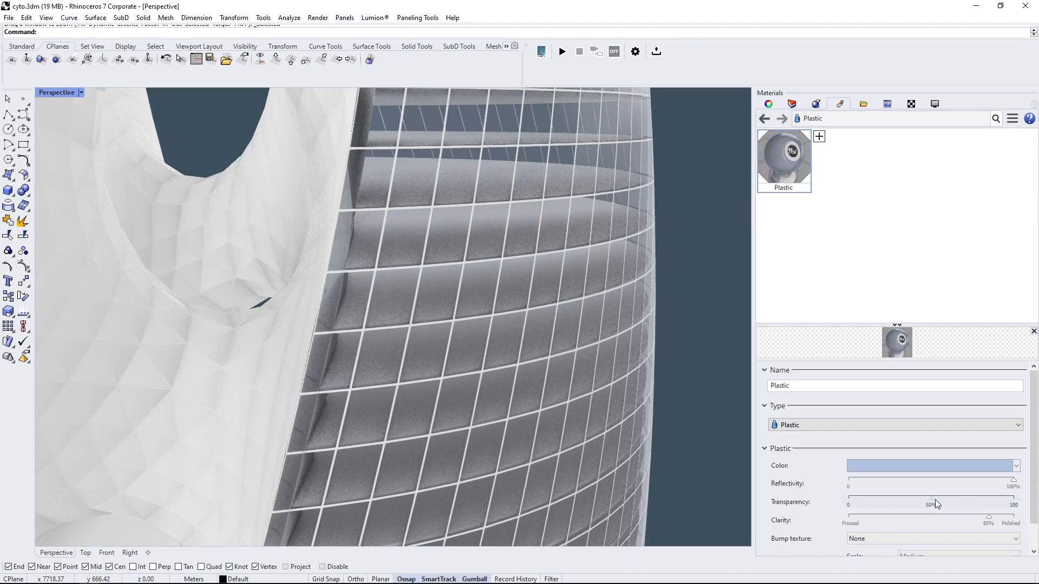
right_click_drag(609, 371, 469, 305)
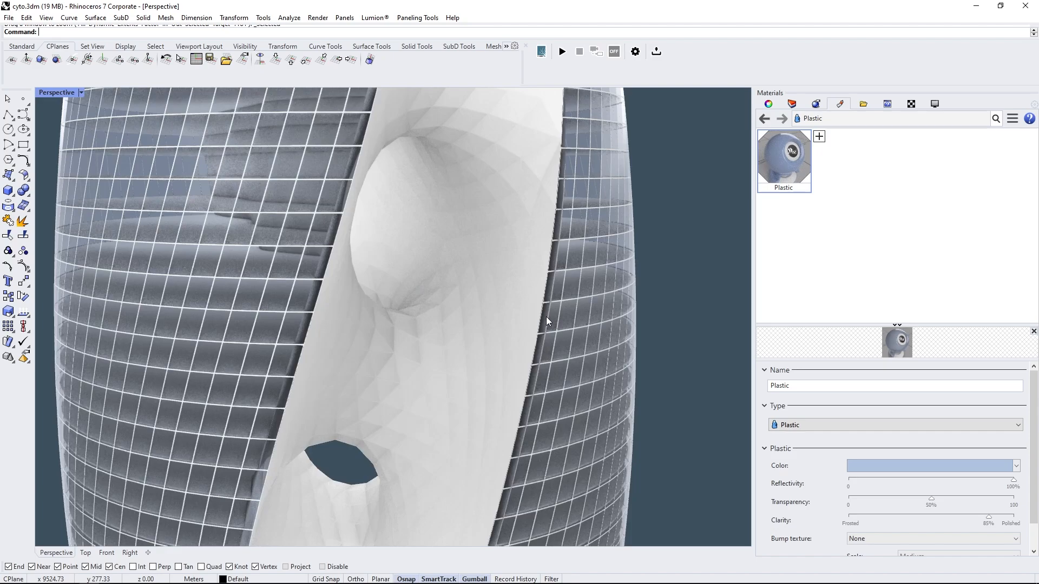
scroll(547, 321, "up", 2)
Return the Perspective viewport to Shaded display and select the triangulated panel mesh between the outer facades.
left_click(85, 96)
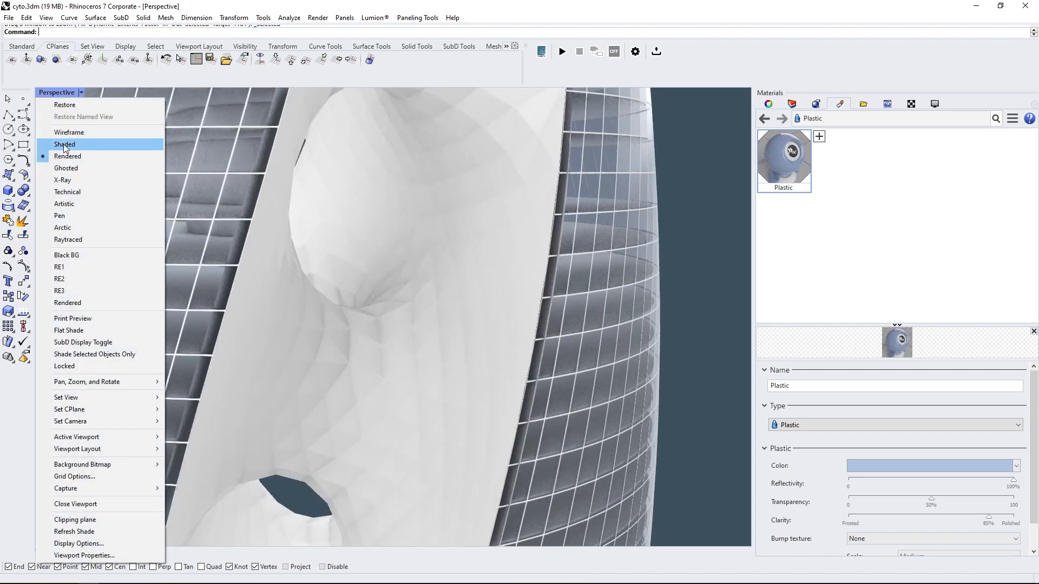
left_click(81, 144)
left_click(494, 357)
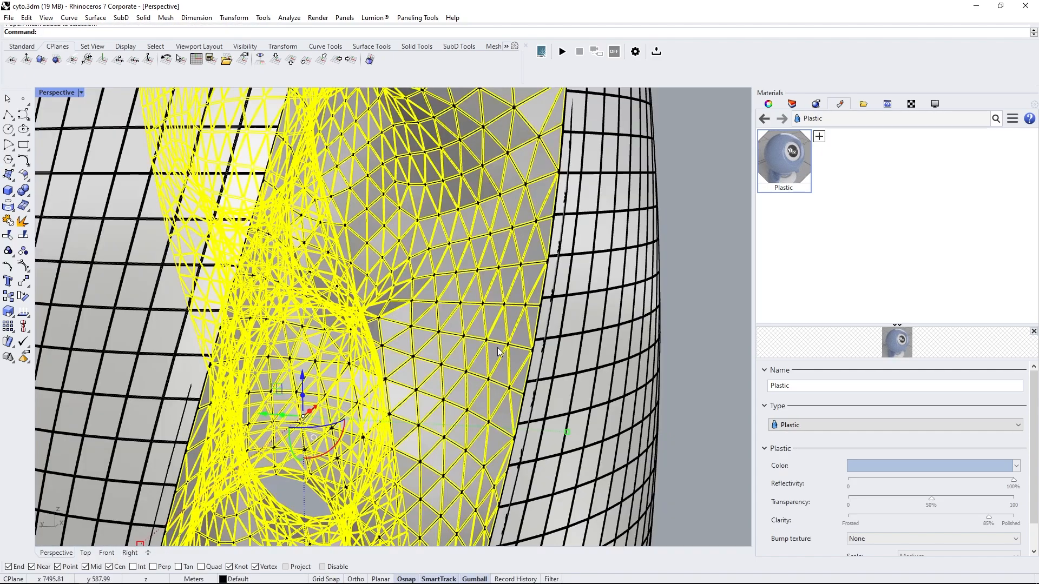
scroll(499, 349, "up", 4)
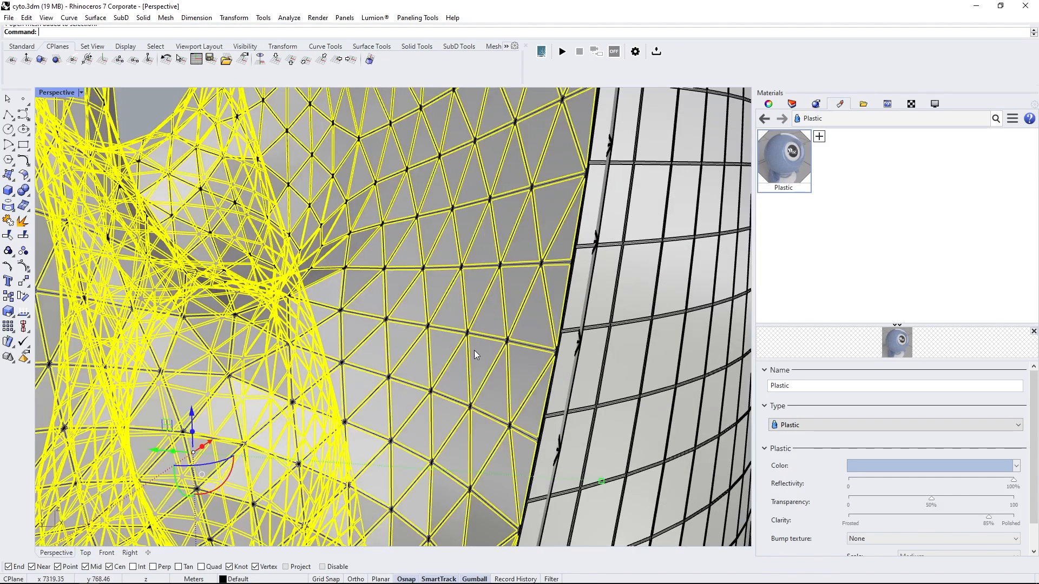
Create a new Metal material and set its color to a muted gold of R 177, G 161, B 95.
left_click(1013, 119)
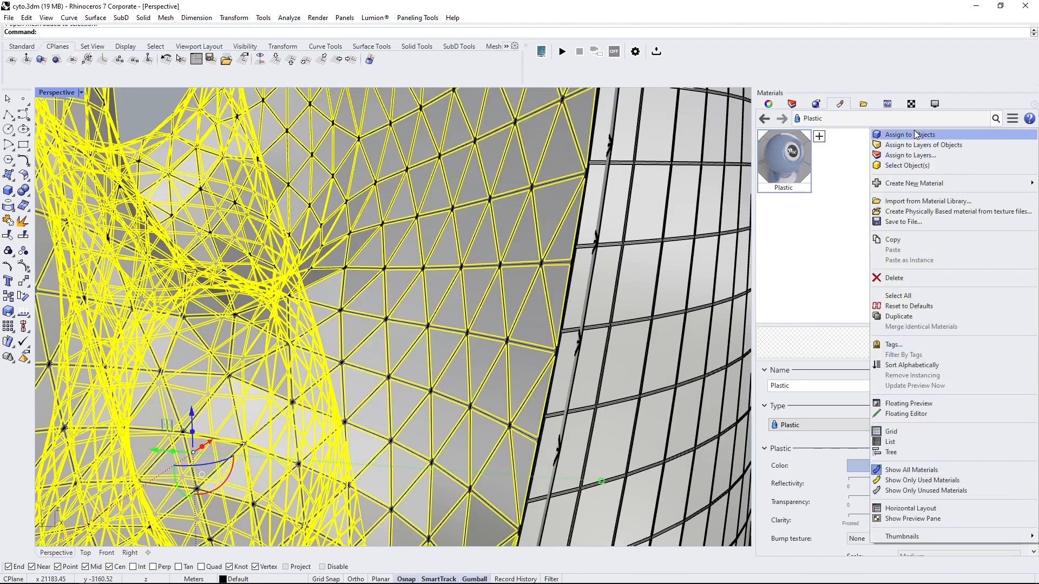
mouse_move(917, 184)
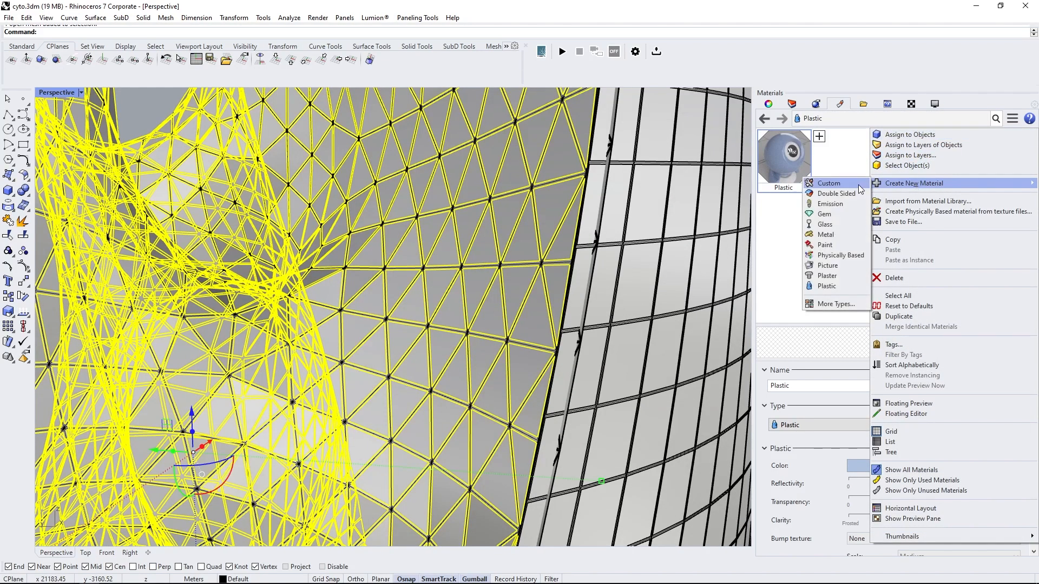
left_click(825, 234)
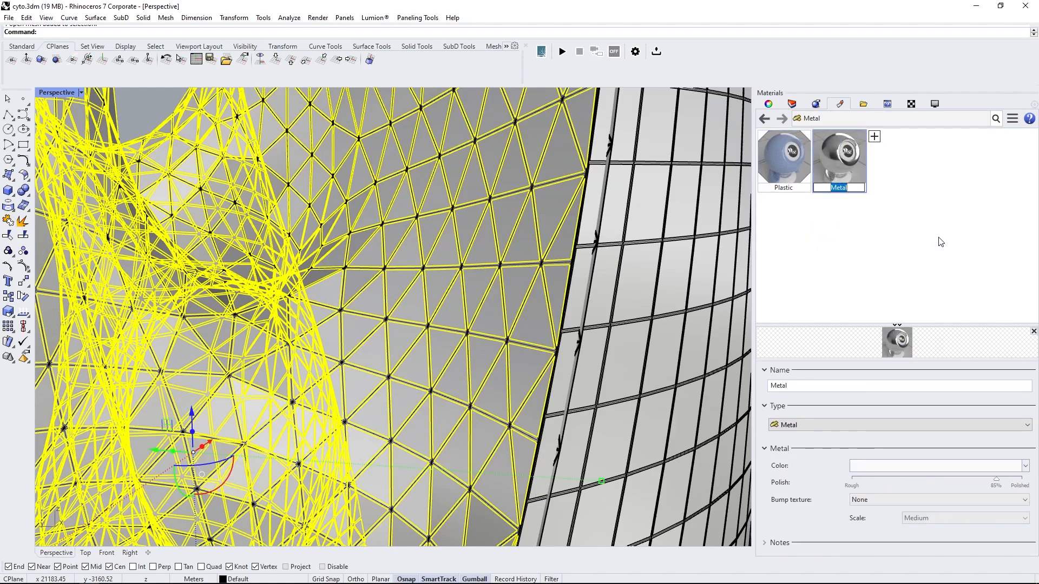
left_click(936, 466)
left_click(655, 263)
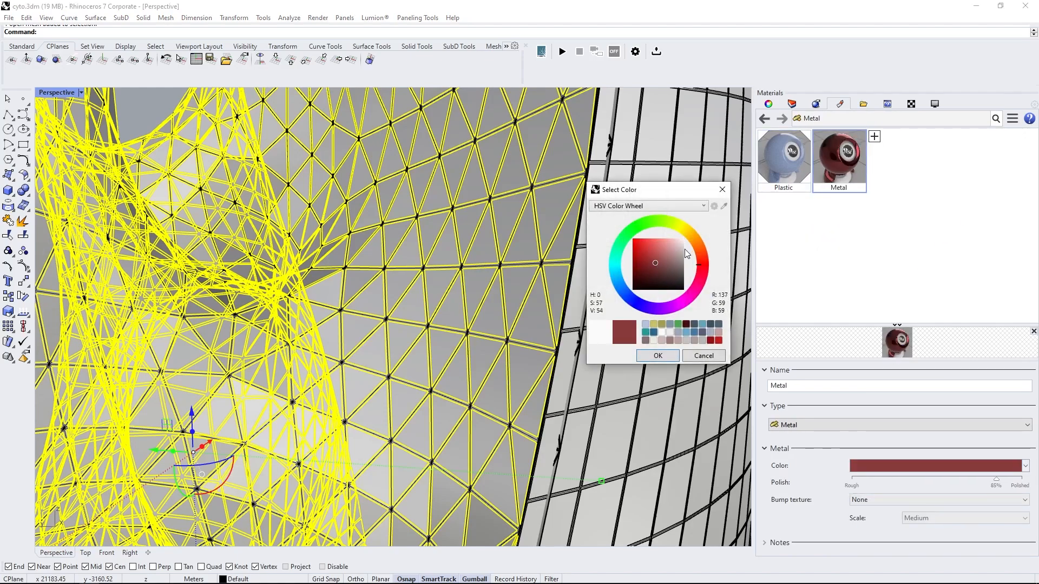
left_click_drag(689, 239, 659, 250)
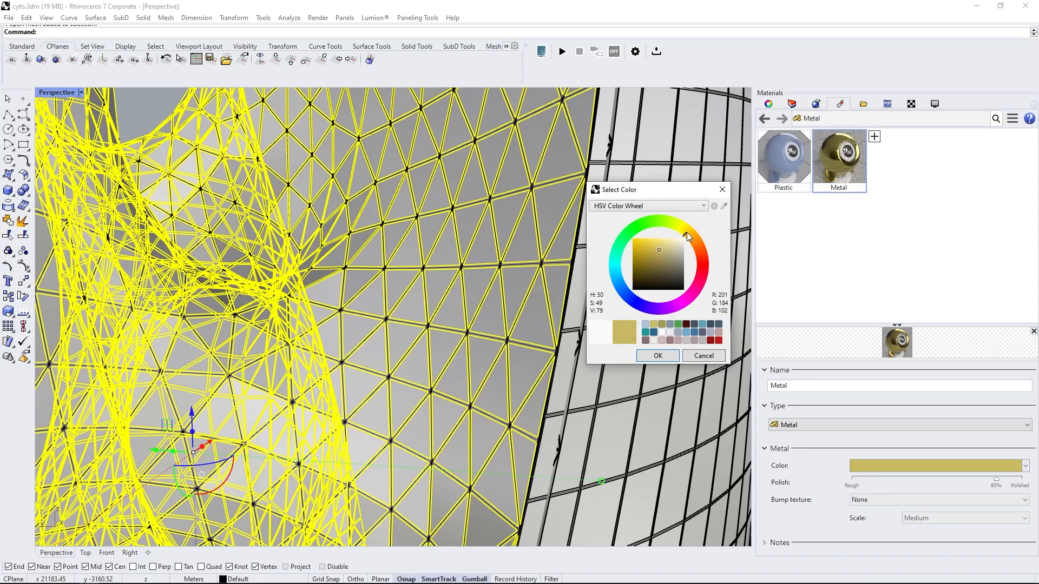
left_click(658, 255)
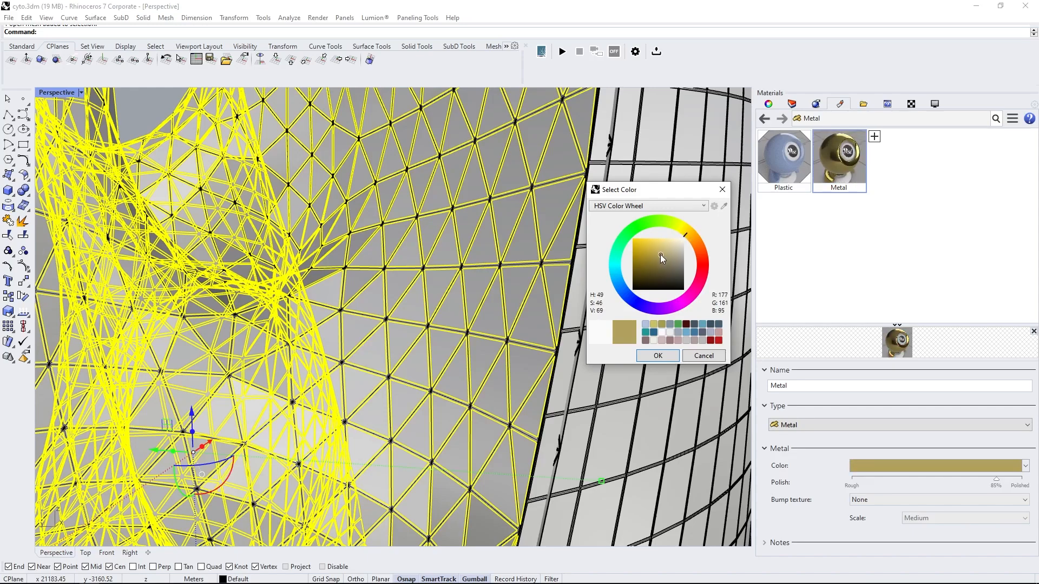
left_click(658, 355)
Assign the Metal material to the selected triangulated mesh and view the tower in Rendered display.
right_click(848, 163)
left_click(806, 88)
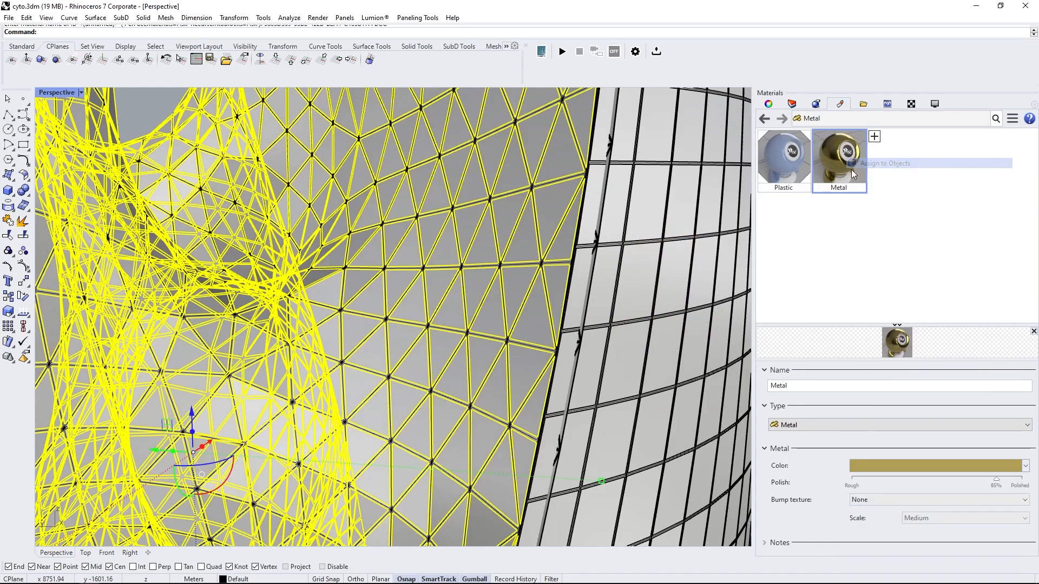
left_click(82, 92)
left_click(87, 150)
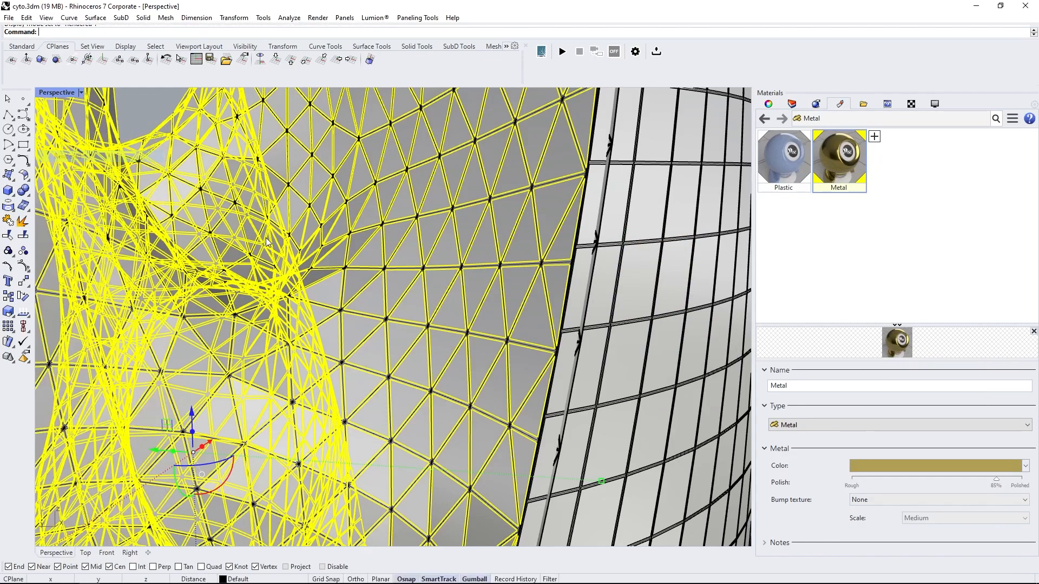
scroll(346, 255, "down", 10)
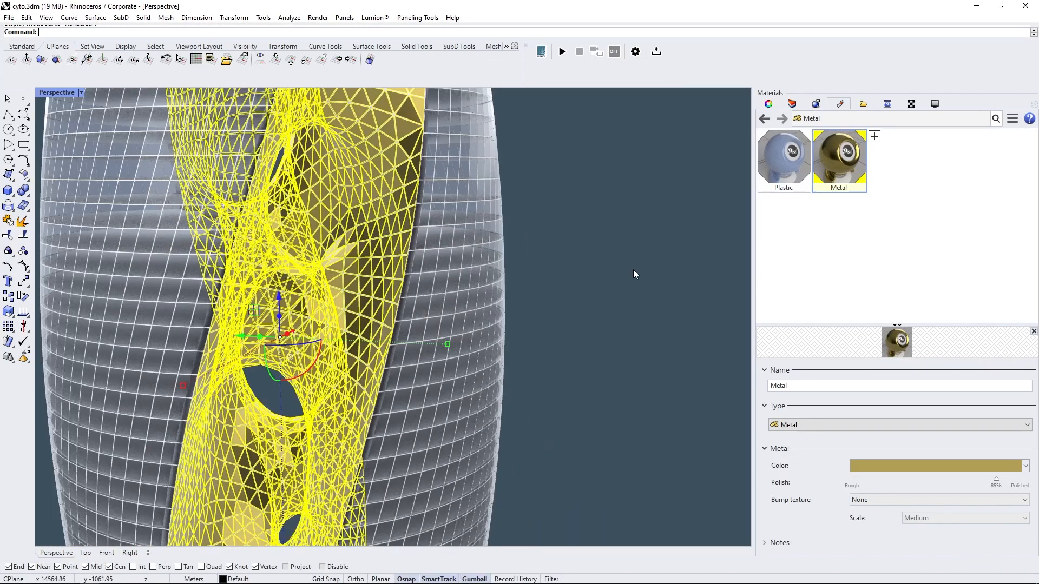
Lower the gold Metal material's polish to 53% with the triangulated mesh deselected.
left_click(633, 269)
scroll(293, 309, "up", 3)
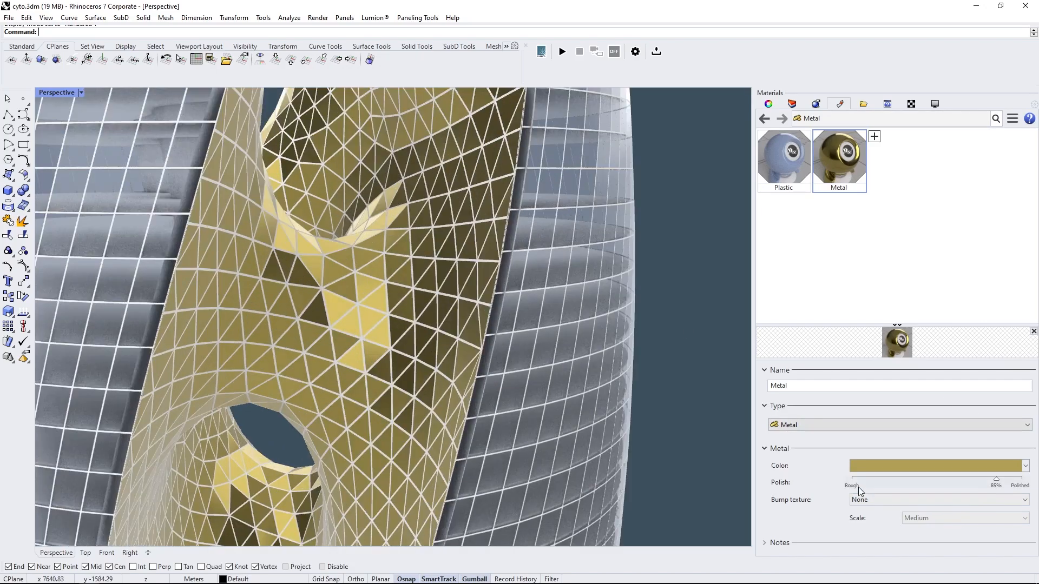
left_click_drag(995, 486, 944, 483)
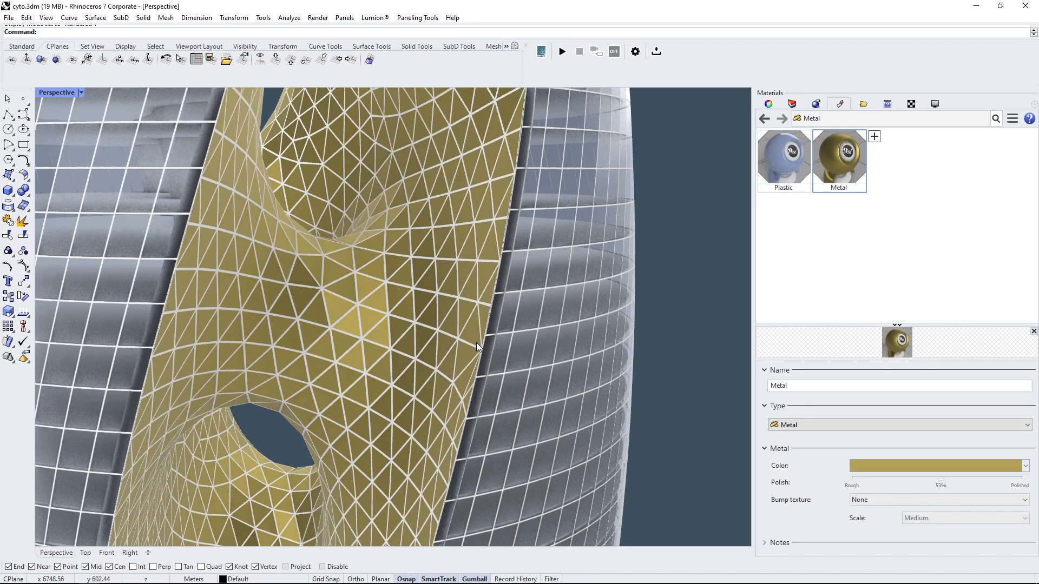
Select the triangulated mesh's frame together with the outer facade mesh in the Perspective viewport.
scroll(476, 342, "up", 3)
scroll(476, 342, "up", 2)
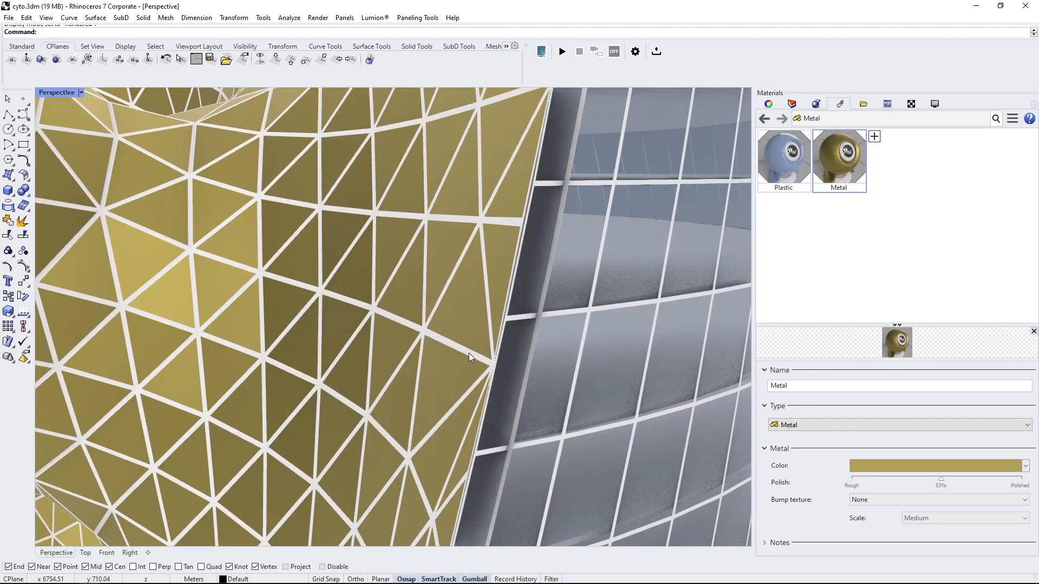
left_click(468, 353)
left_click(518, 380)
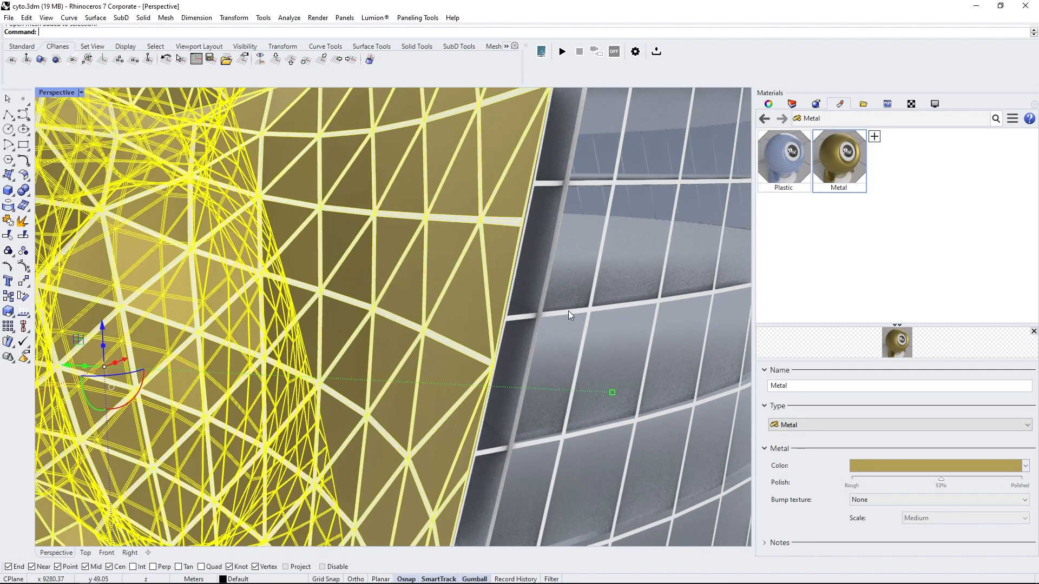
left_click(569, 311)
left_click(616, 341)
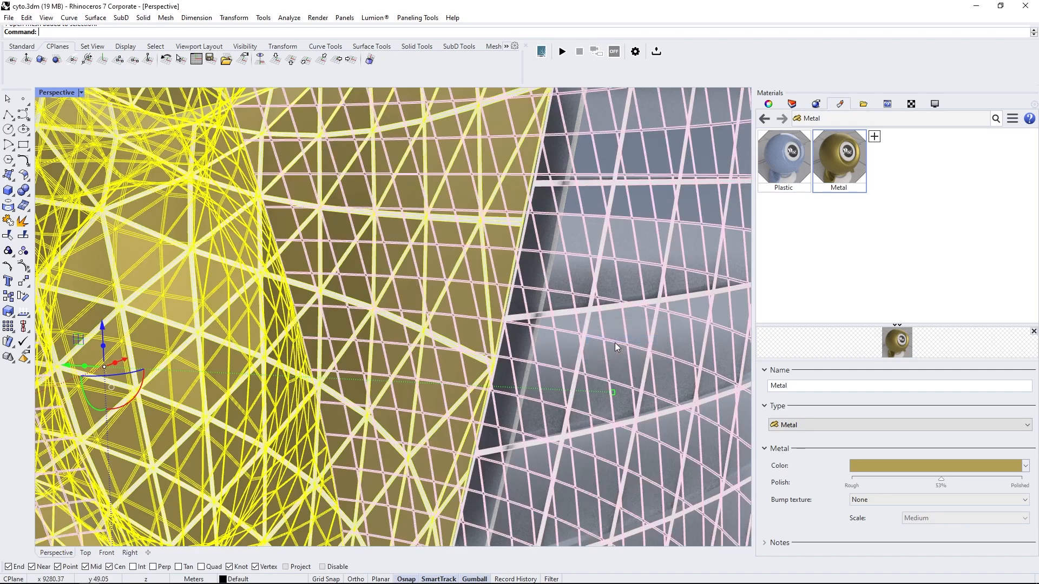
Create a second Metal material and keep its default near-white color.
left_click(1013, 119)
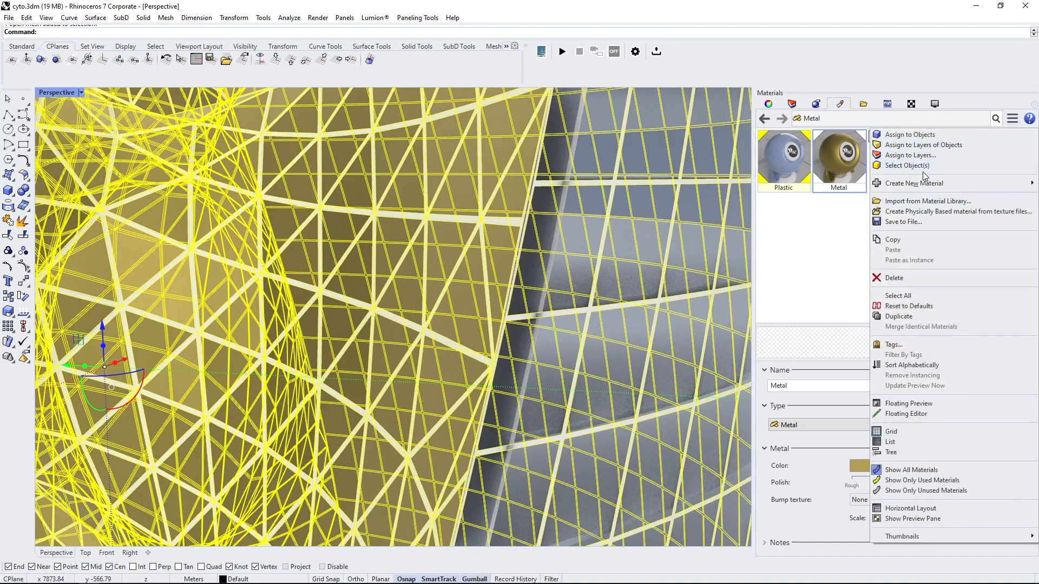
mouse_move(924, 184)
left_click(827, 236)
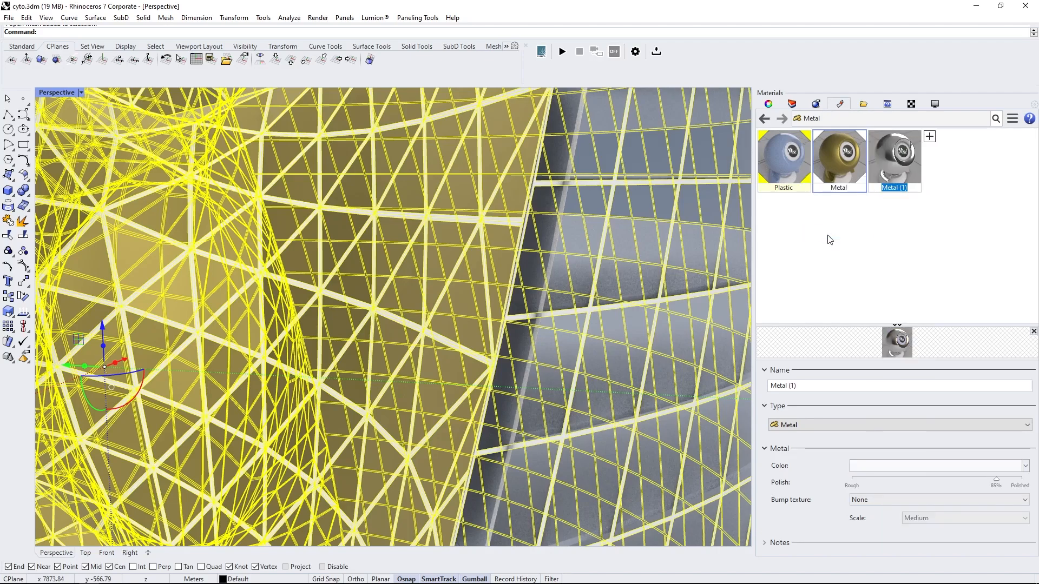
left_click(895, 466)
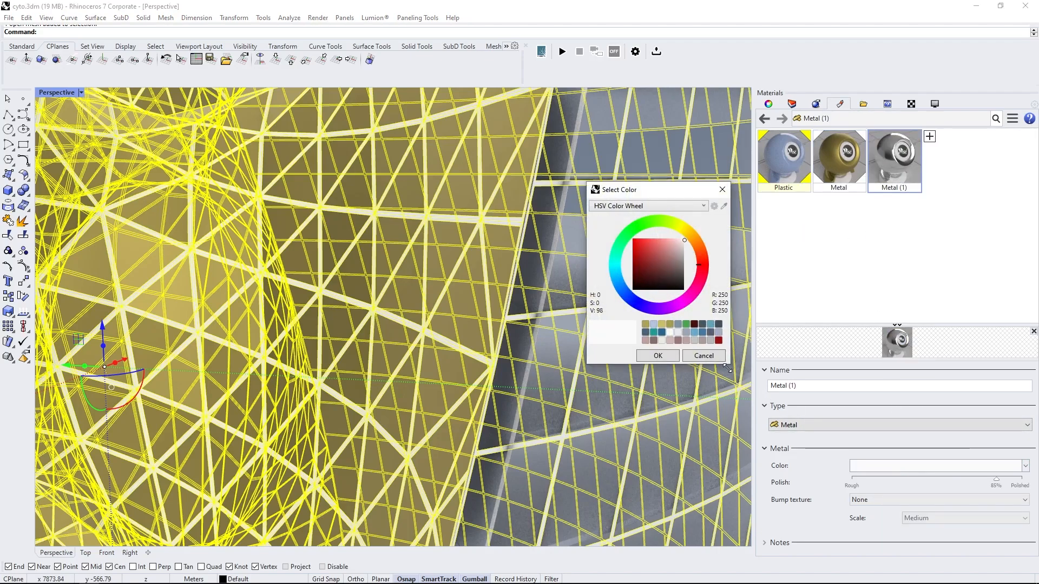
left_click(710, 356)
Try to assign the new Metal material to the selected meshes, then undo the assignment and clear the selection.
right_click(881, 148)
left_click(909, 156)
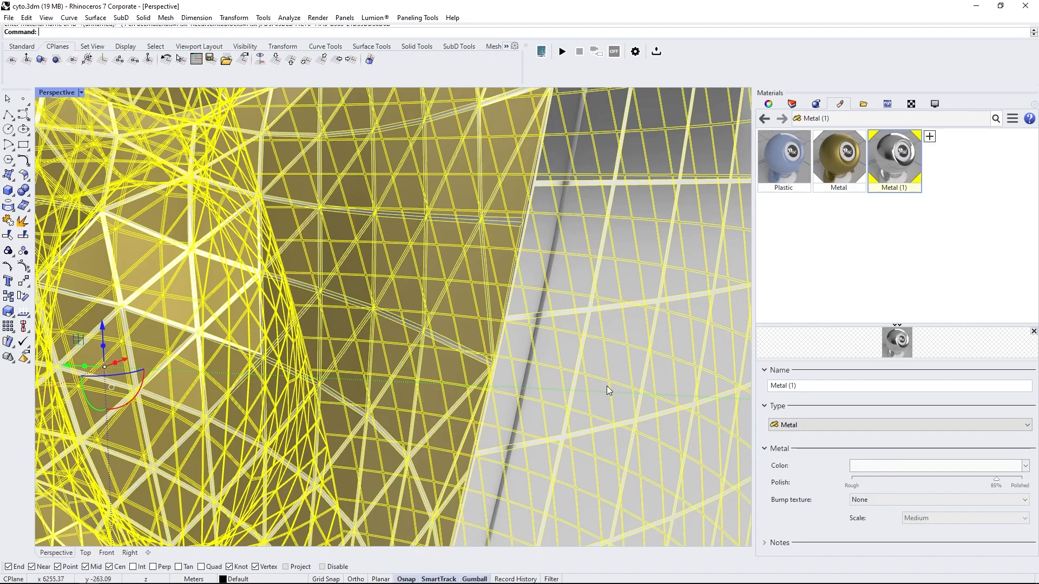
key("Escape")
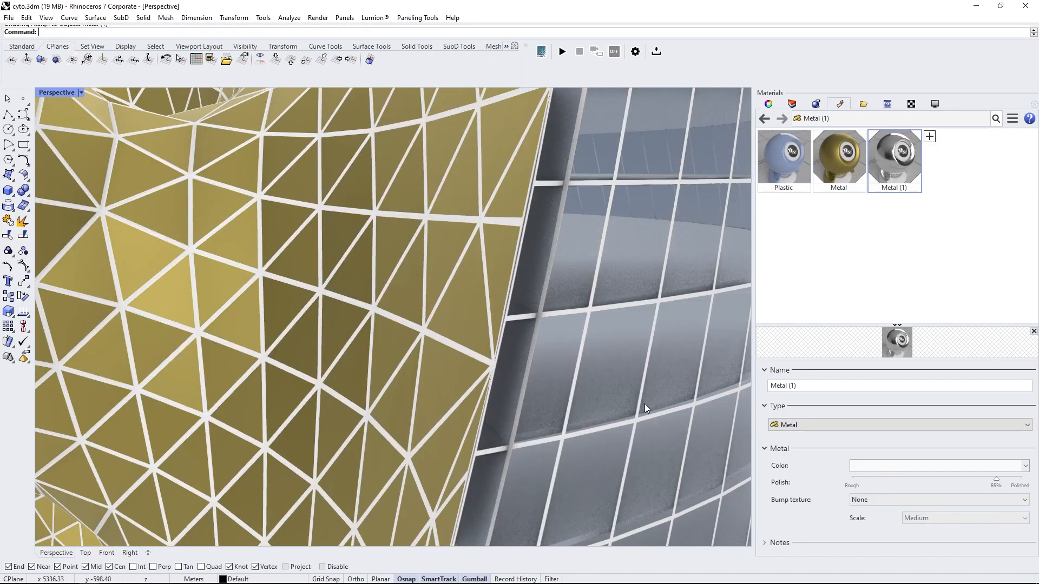
Switch to Shaded display, select the outer facade frame and the triangulated frame, and assign the Metal (1) material to them.
left_click(81, 93)
left_click(84, 145)
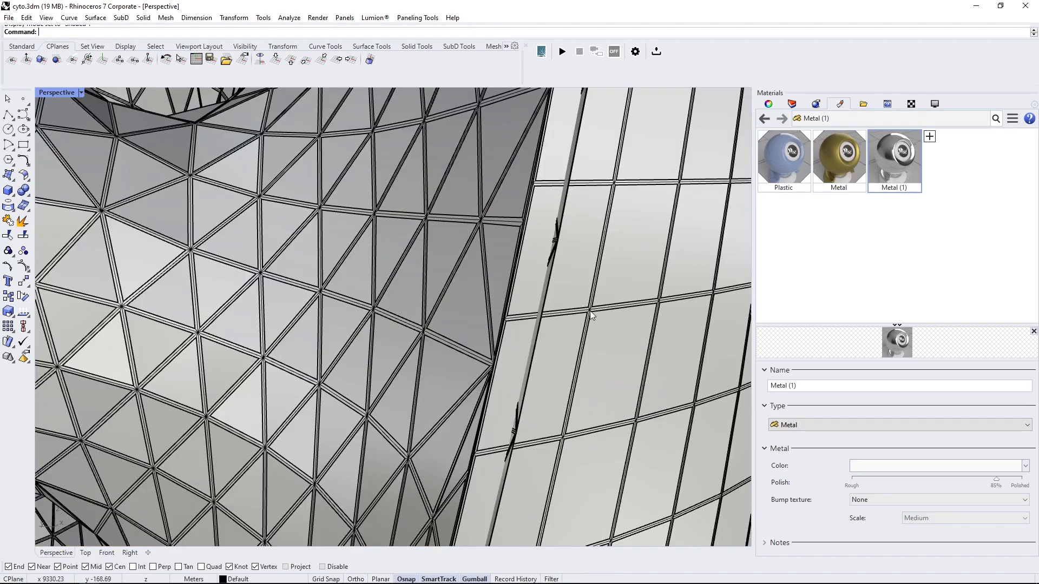
left_click(590, 311)
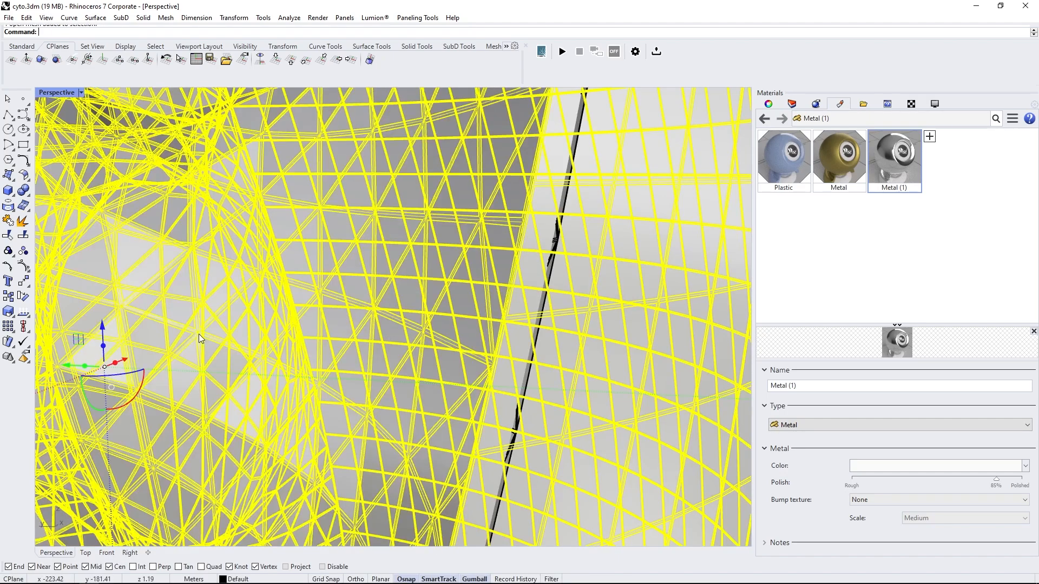
left_click(199, 334, "shift")
right_click(909, 164)
left_click(914, 167)
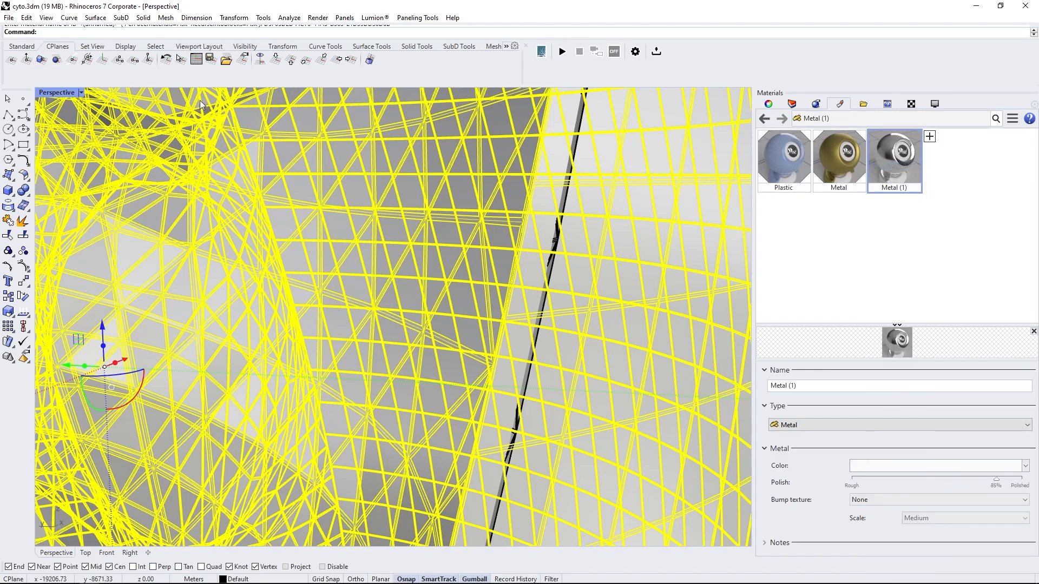
Return to Rendered display, clear the selection, and examine the metal frames around the openings and across the whole tower.
left_click(81, 93)
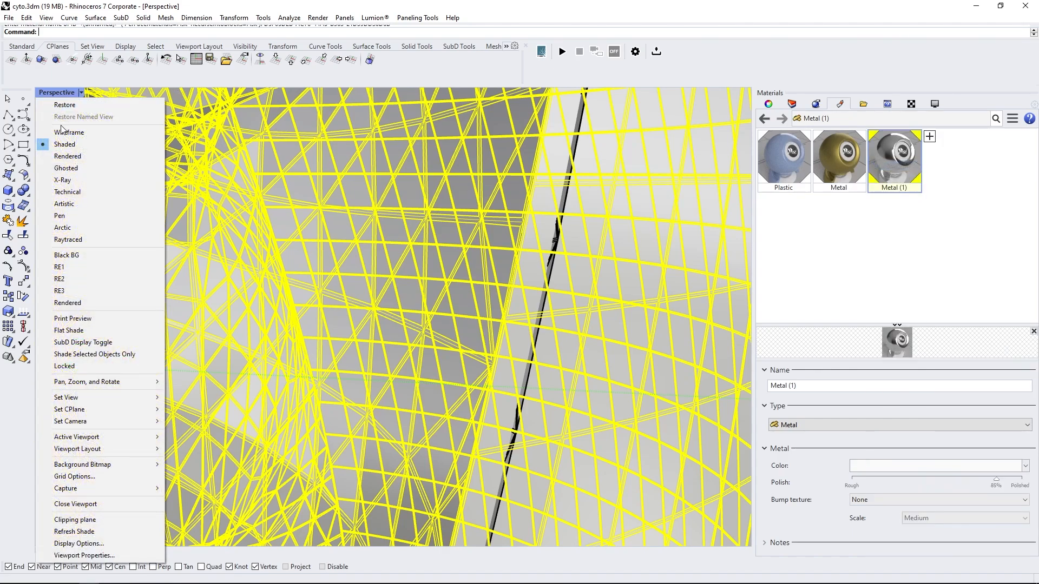
left_click(79, 154)
key("Escape")
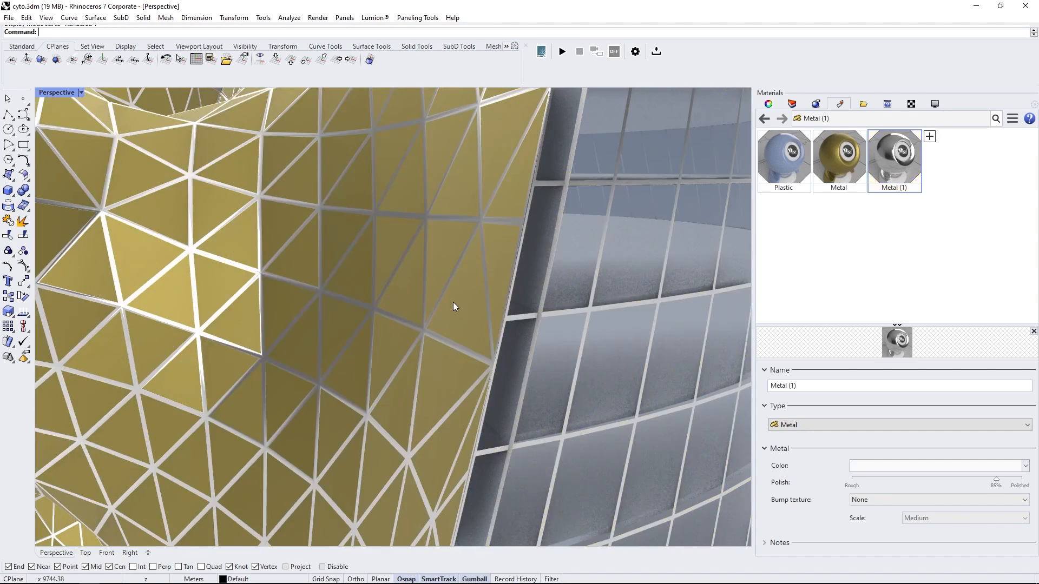
scroll(493, 349, "down", 6)
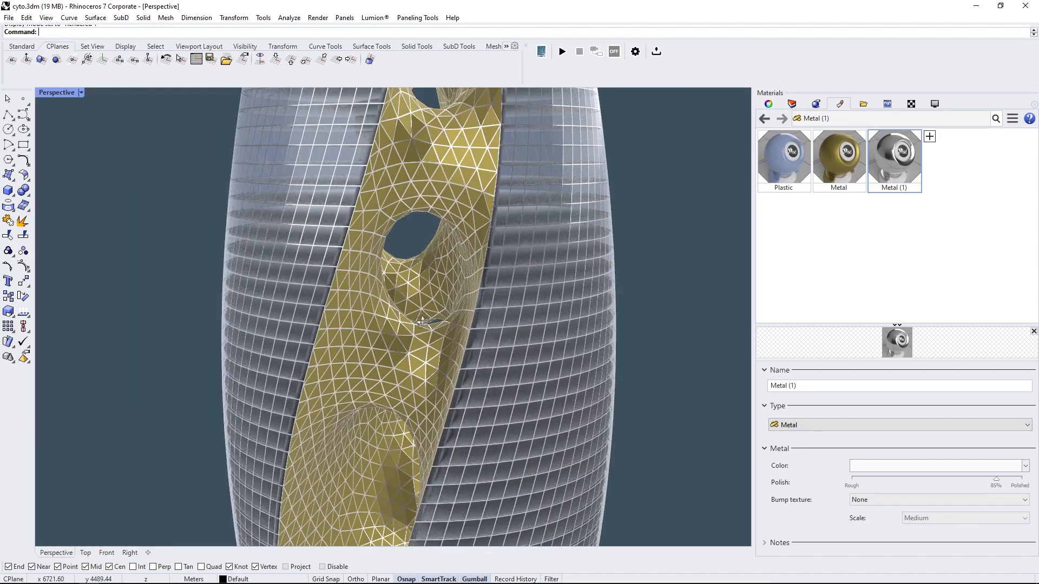
scroll(355, 330, "up", 3)
scroll(483, 279, "up", 4)
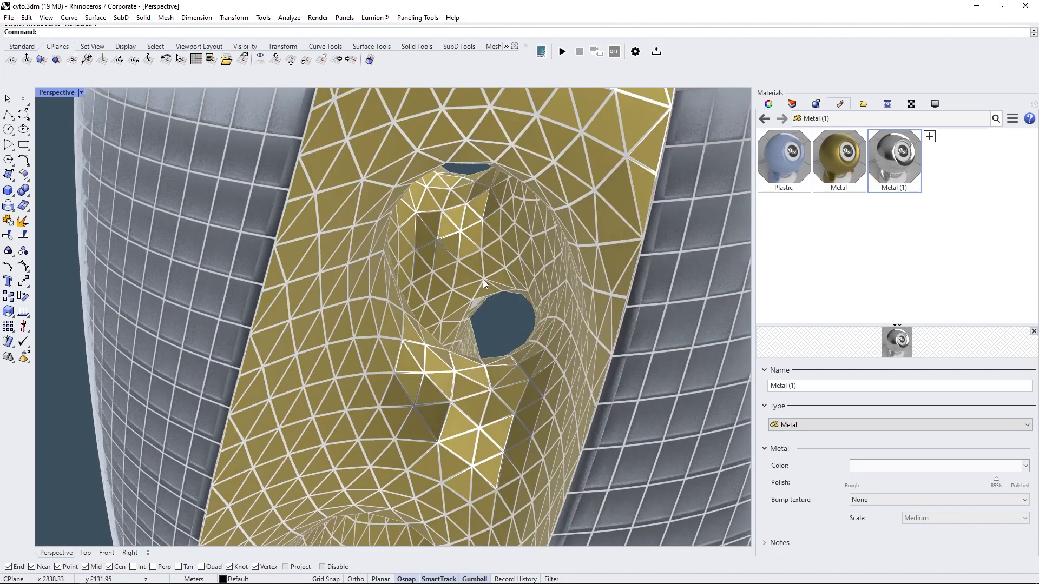
scroll(443, 378, "down", 7)
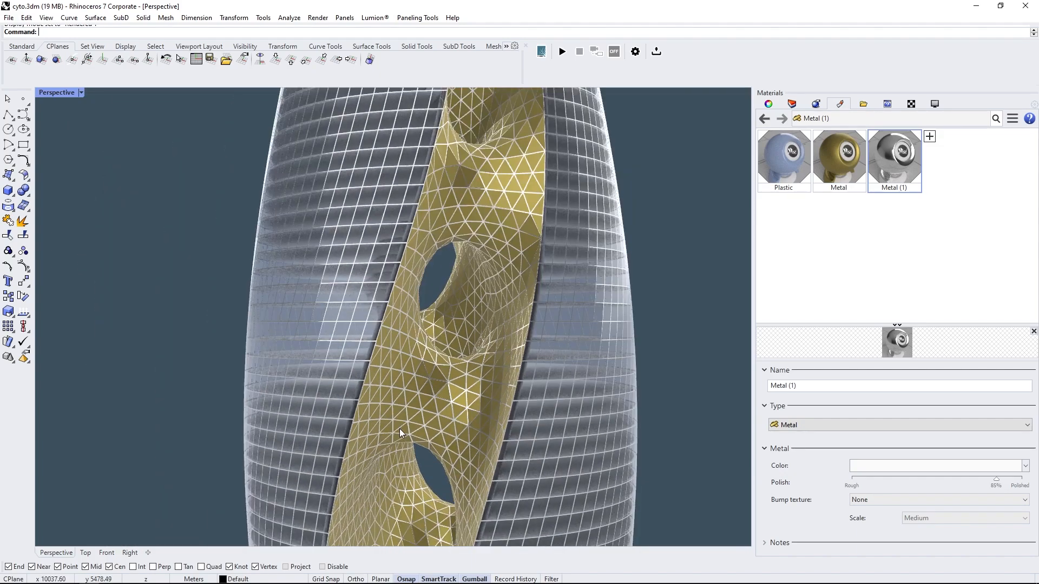
right_click_drag(447, 306, 401, 220)
scroll(401, 219, "up", 4)
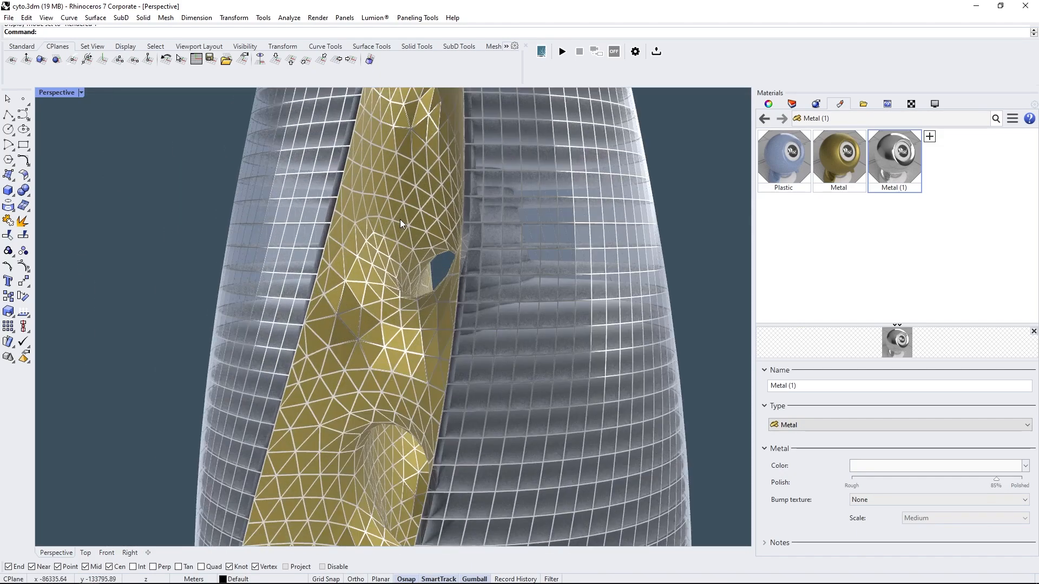
scroll(401, 219, "down", 6)
right_click_drag(487, 279, 447, 323)
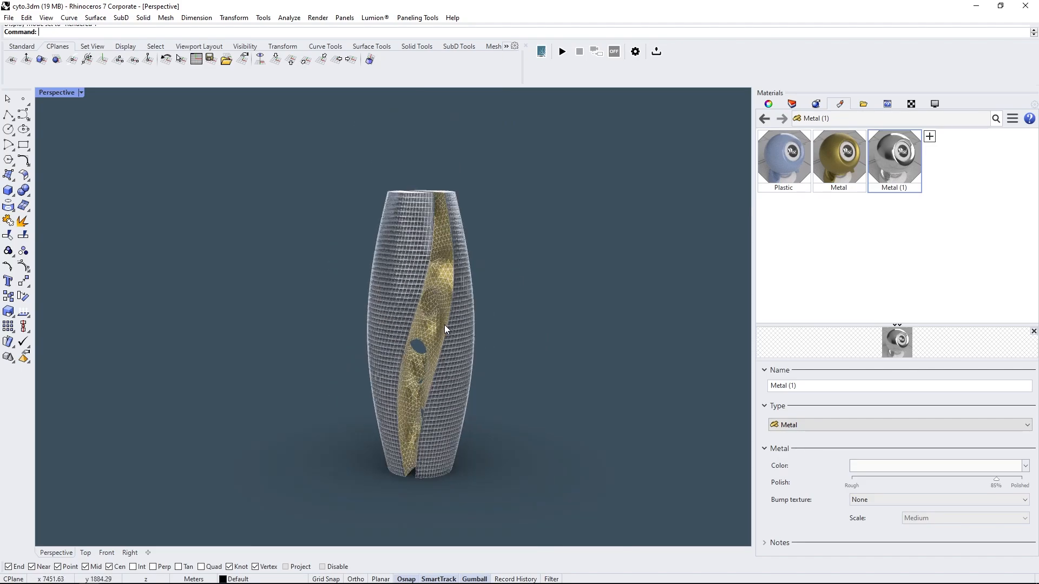